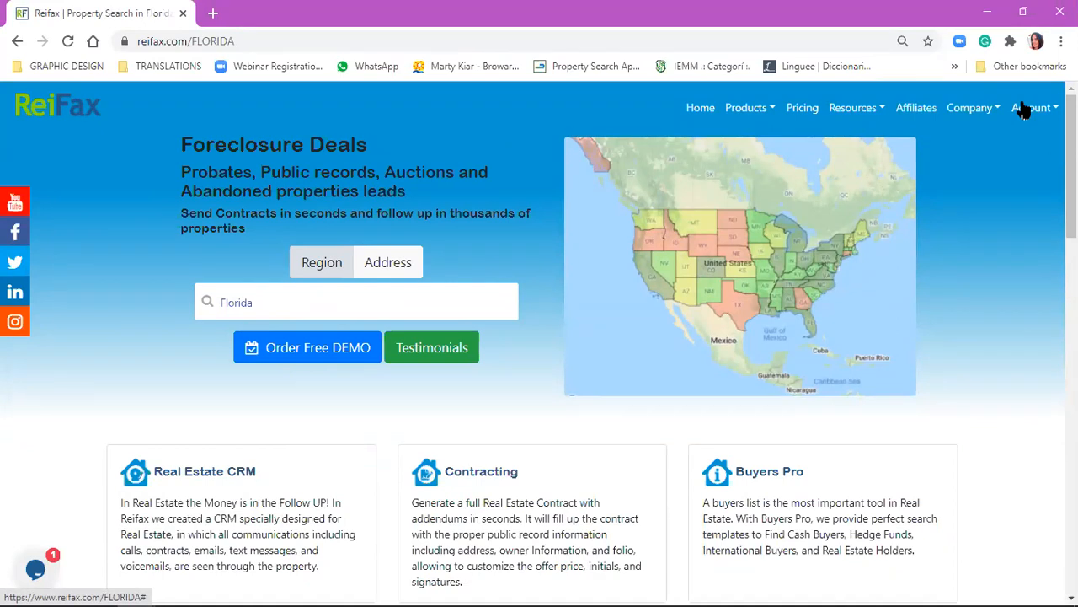
Open the account's Control Panel, and open and close the live support chat.
{"action": "left_click", "coordinate": [1021, 112]}
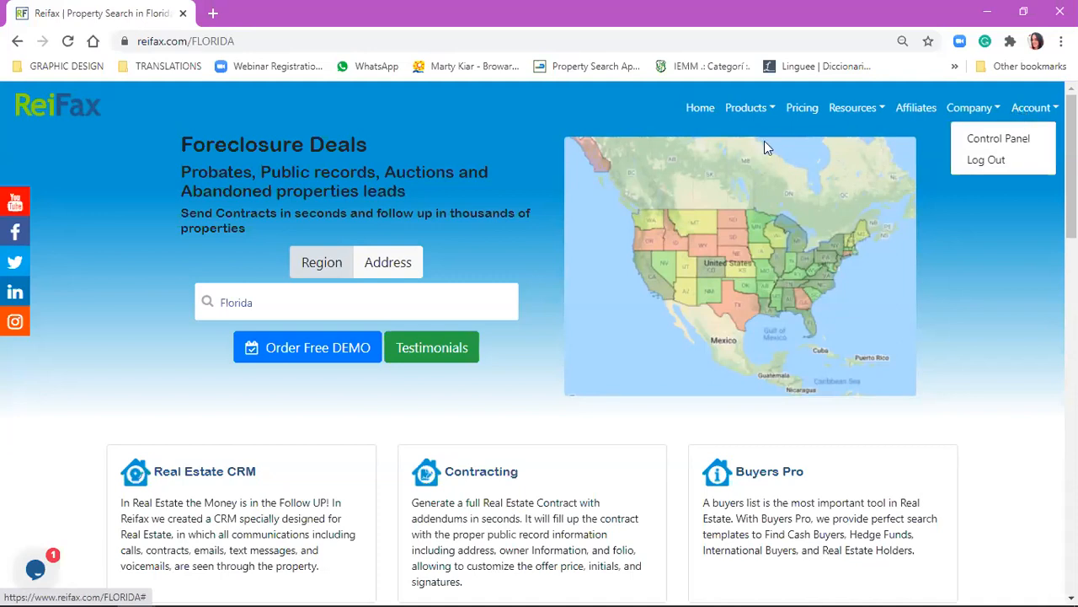
{"action": "left_click", "coordinate": [1020, 136]}
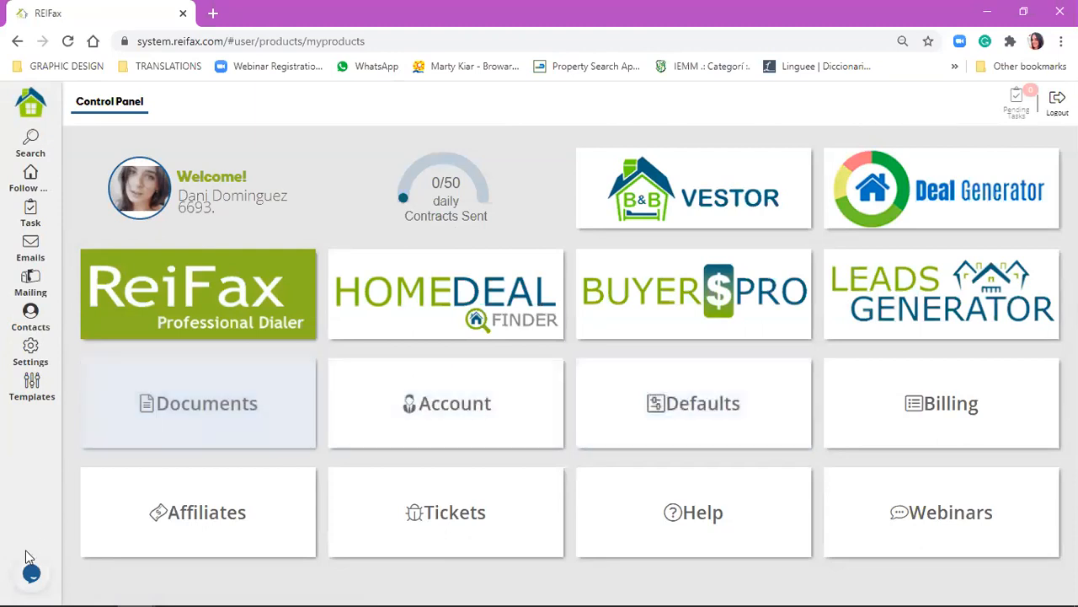
{"action": "left_click", "coordinate": [32, 571]}
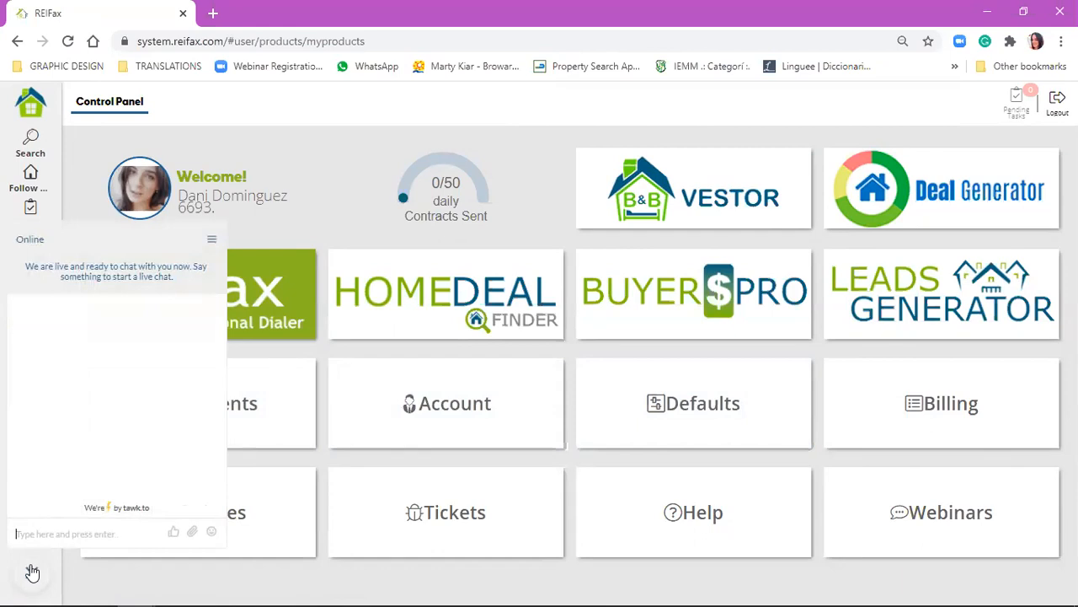
{"action": "left_click", "coordinate": [32, 572]}
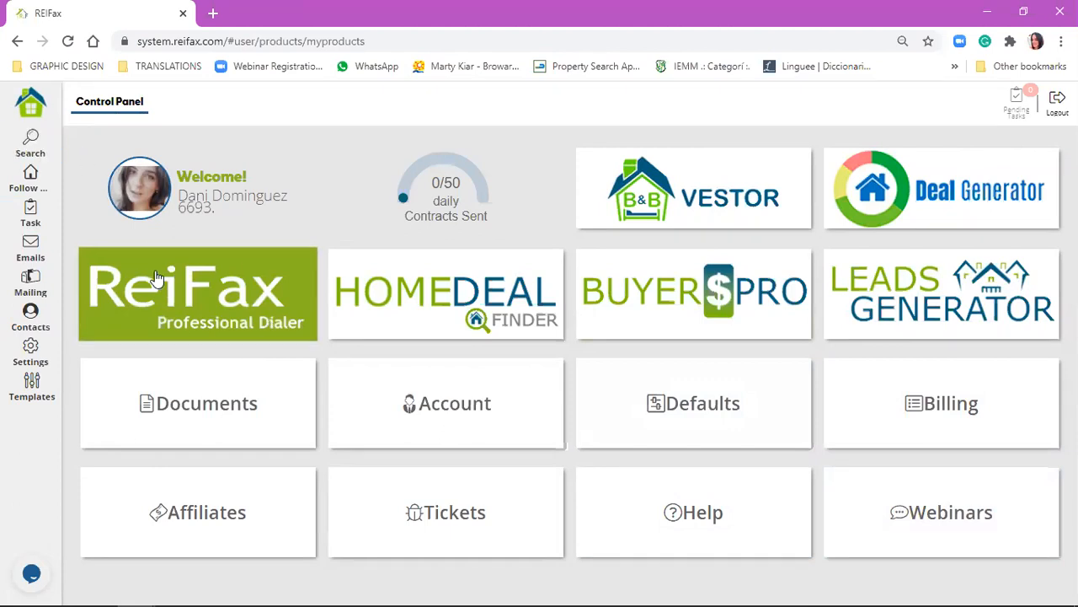
Go to the property search and try to run the Absorption Rate Report for Broward county without a map shape.
{"action": "left_click", "coordinate": [25, 142]}
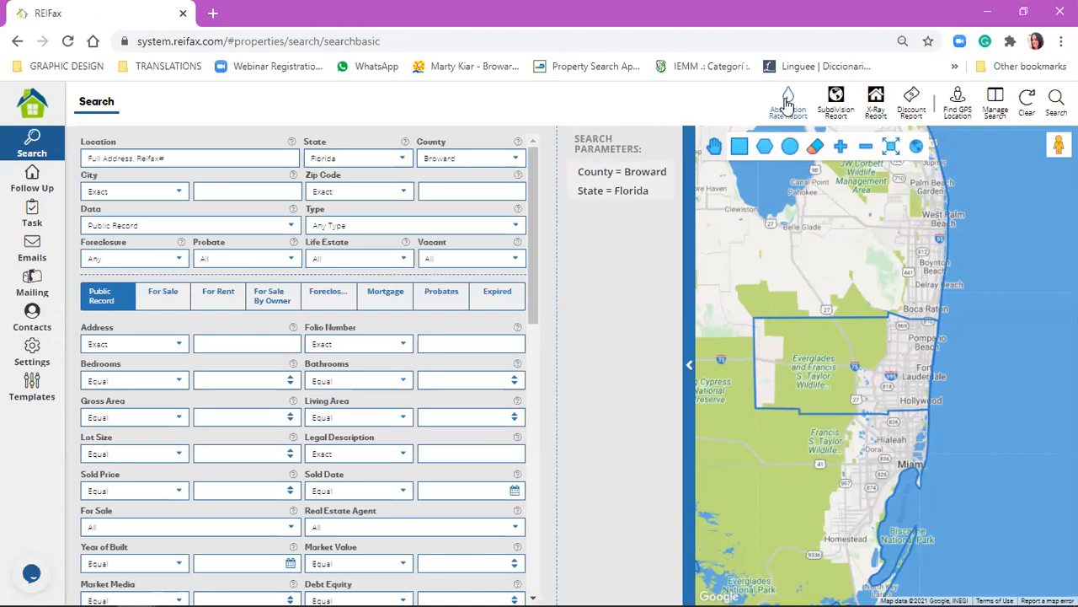
{"action": "left_click", "coordinate": [787, 101]}
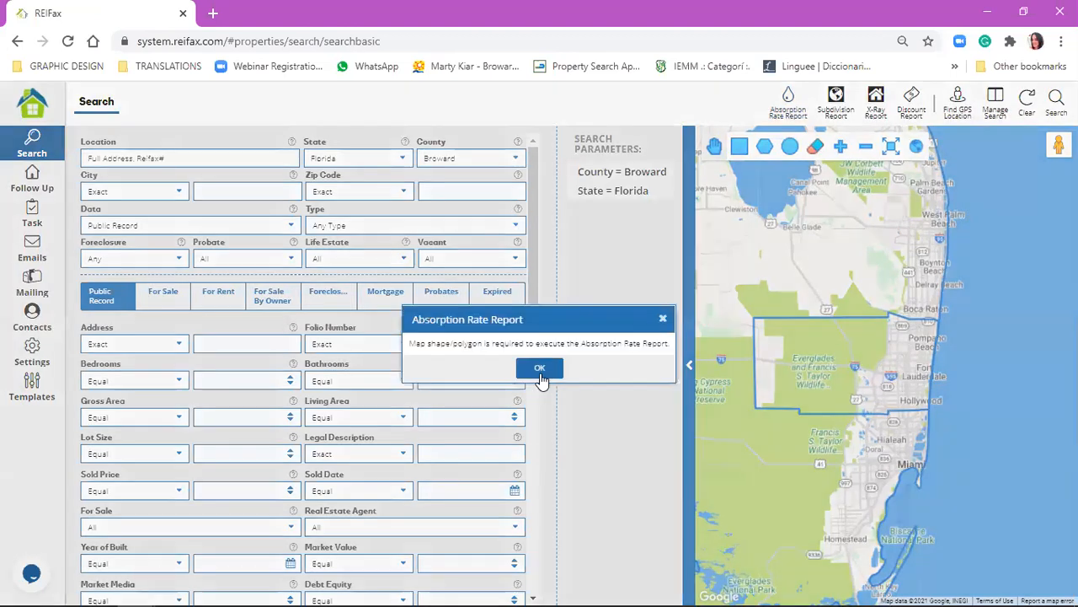
{"action": "left_click", "coordinate": [539, 368]}
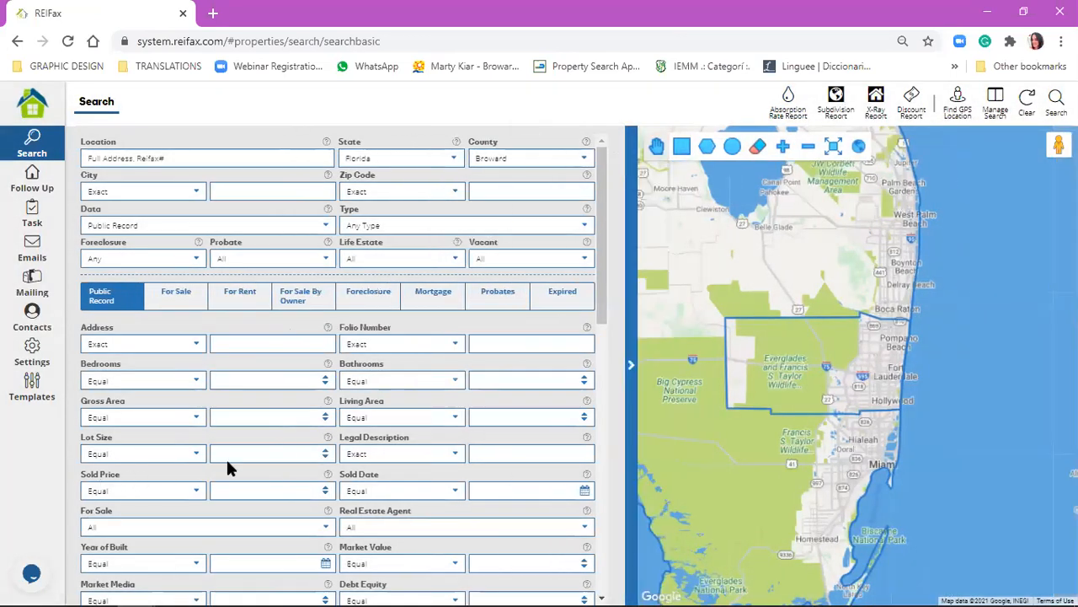
Draw a small four-sided polygon on the map in eastern Broward county, just west of Hollywood and Fort Lauderdale.
{"action": "left_click_drag", "start_coordinate": [823, 361], "coordinate": [826, 326]}
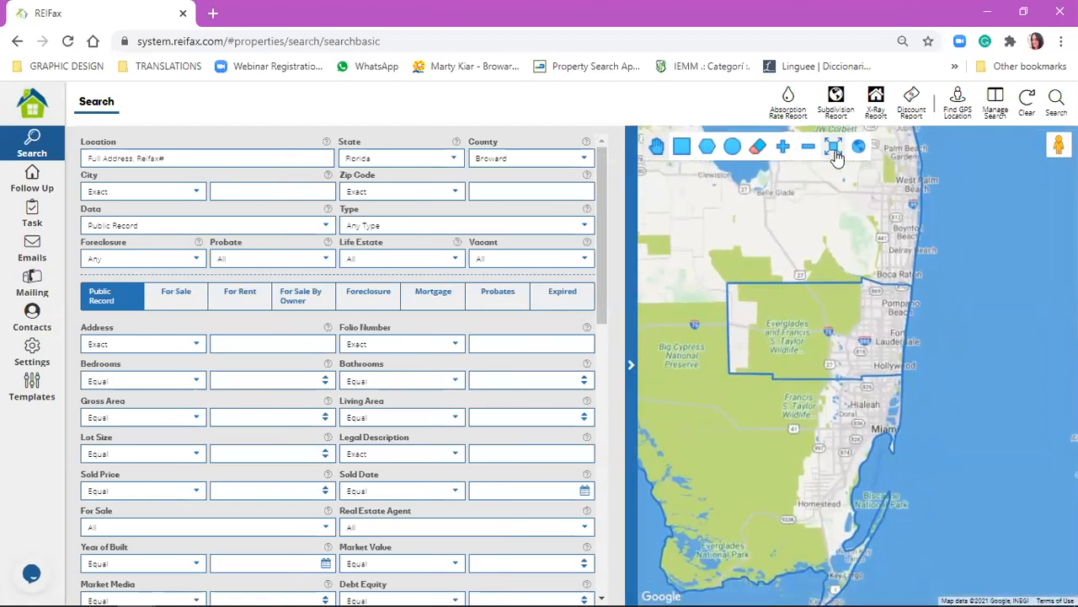
{"action": "left_click", "coordinate": [707, 151]}
{"action": "left_click", "coordinate": [855, 338]}
{"action": "left_click", "coordinate": [848, 359]}
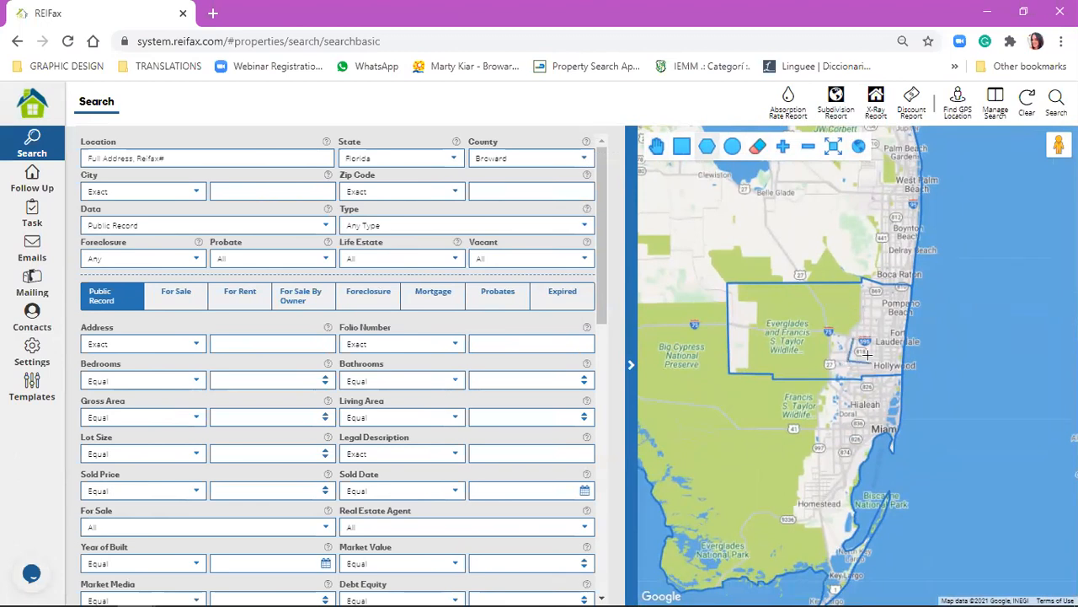
{"action": "left_click", "coordinate": [865, 338]}
{"action": "left_click", "coordinate": [855, 337]}
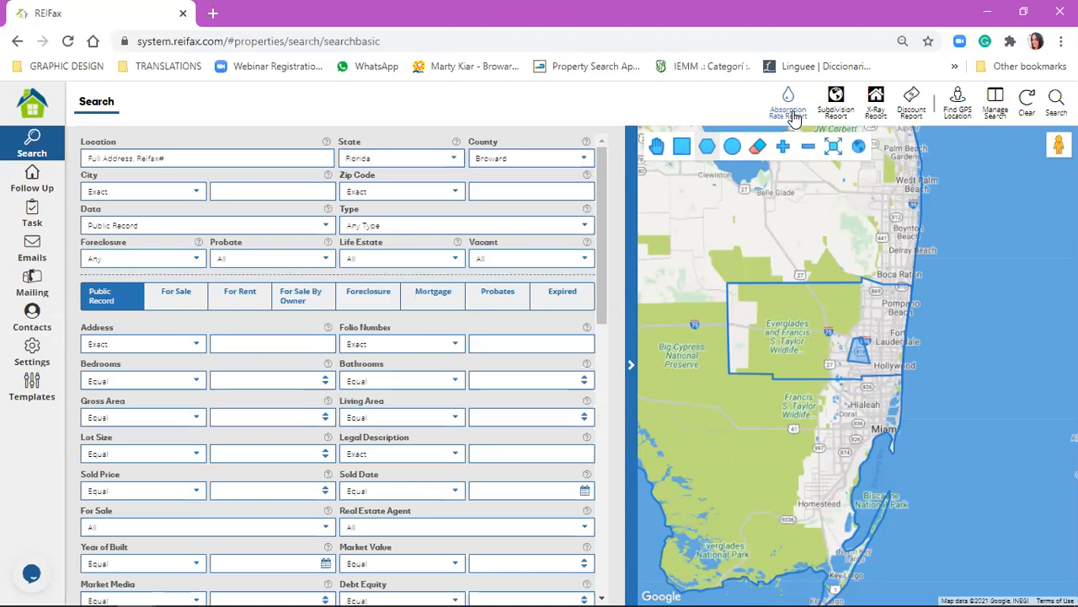
Run the Absorption Rate Report for the drawn area with property type Single Family.
{"action": "left_click", "coordinate": [794, 117]}
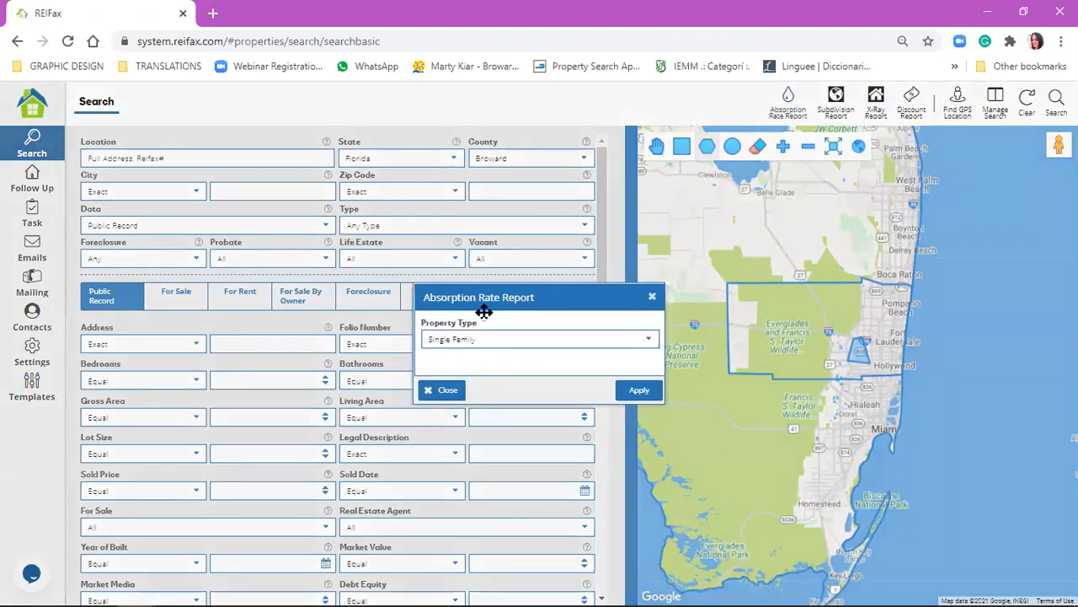
{"action": "left_click", "coordinate": [449, 339]}
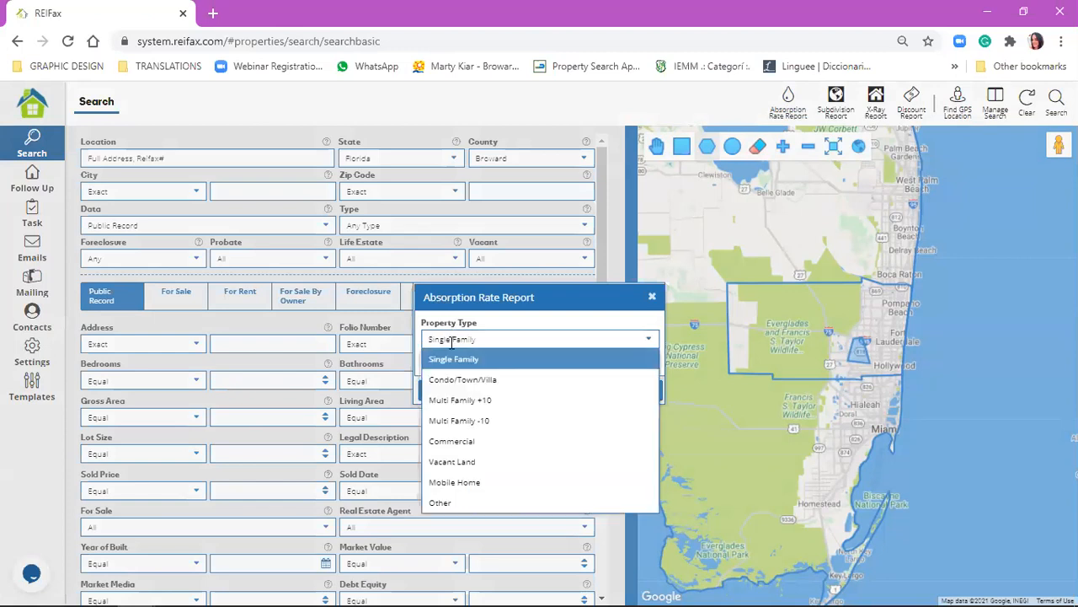
{"action": "left_click", "coordinate": [556, 358]}
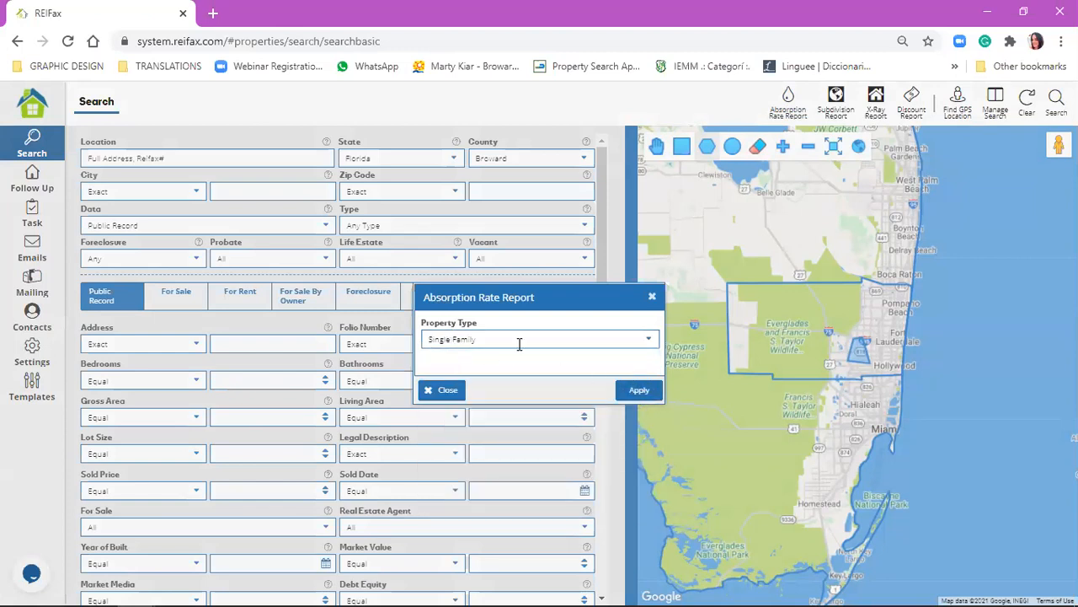
{"action": "left_click", "coordinate": [640, 392]}
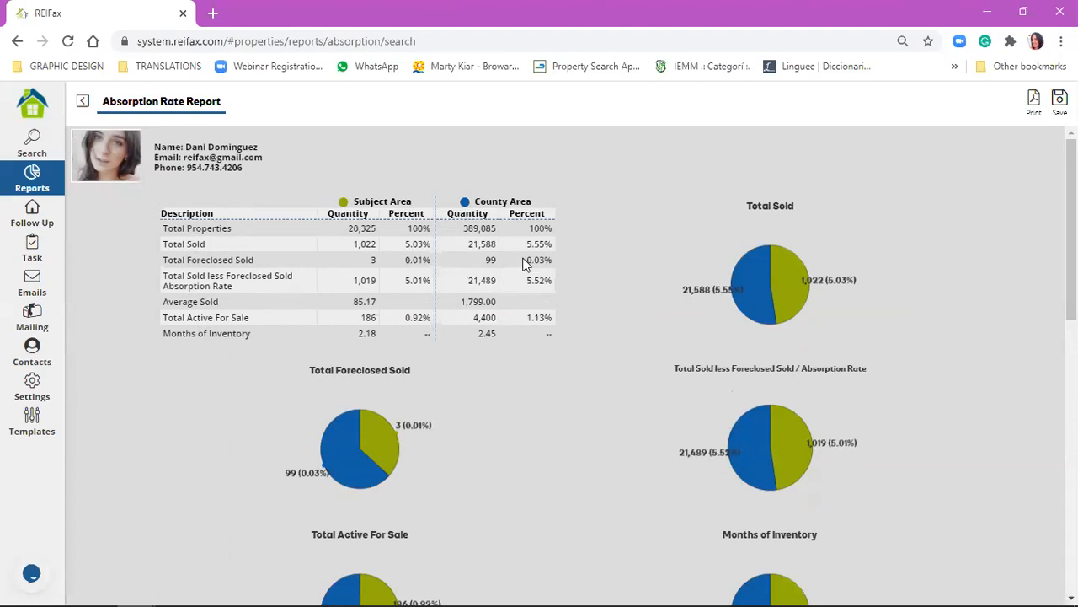
Examine the report's subject area and county area figures, pie charts, sold-price ranges and absorption rate graph.
{"action": "left_click_drag", "start_coordinate": [352, 202], "coordinate": [412, 197]}
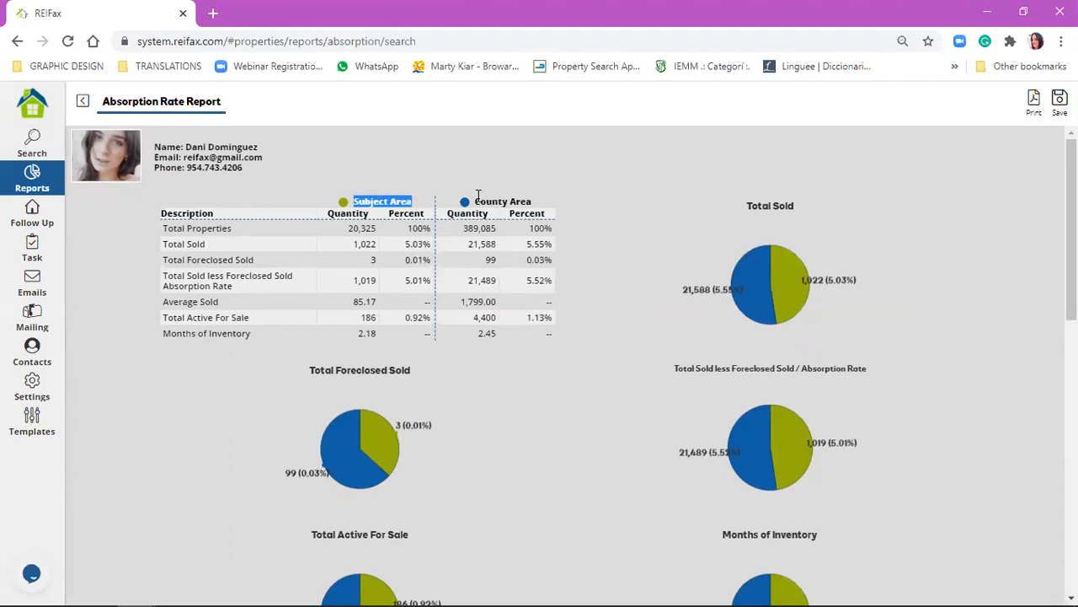
{"action": "scroll", "coordinate": [426, 275], "scroll_direction": "down", "scroll_amount": 1}
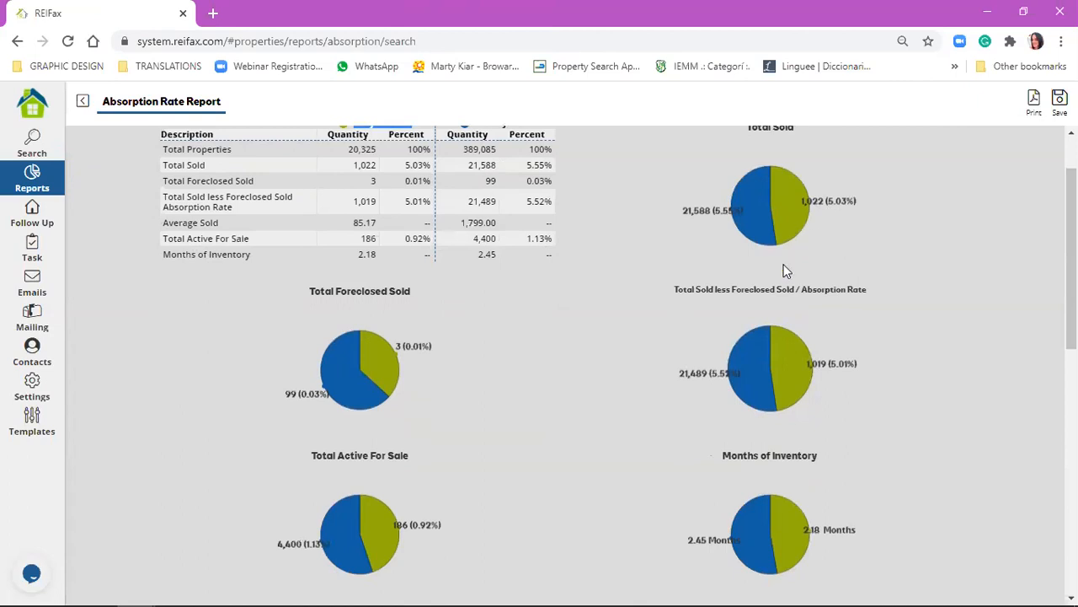
{"action": "scroll", "coordinate": [460, 422], "scroll_direction": "down", "scroll_amount": 3}
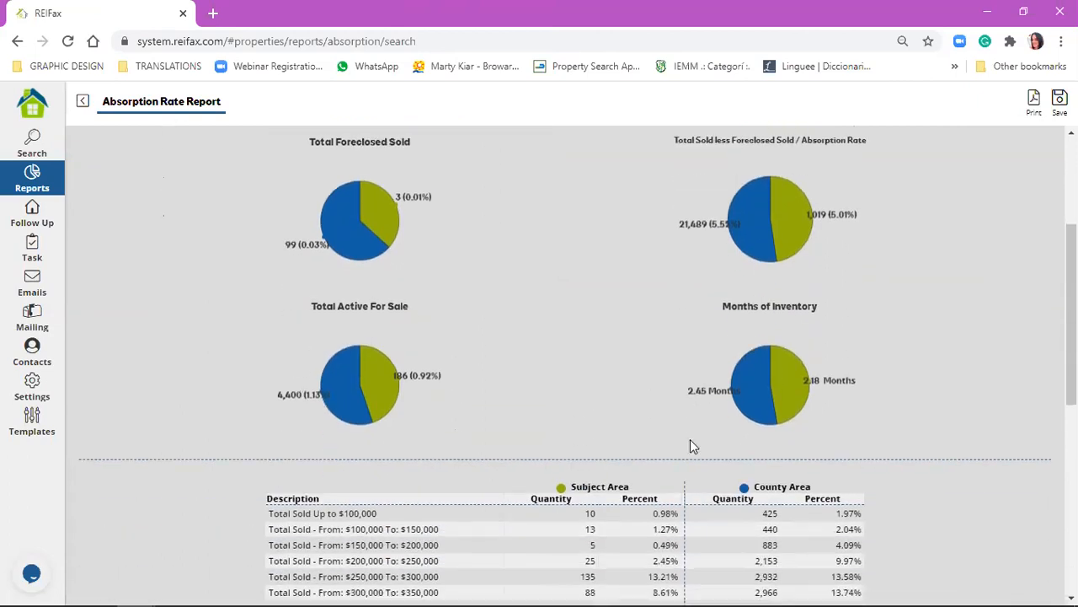
{"action": "scroll", "coordinate": [341, 325], "scroll_direction": "down", "scroll_amount": 3}
{"action": "scroll", "coordinate": [504, 231], "scroll_direction": "up", "scroll_amount": 3}
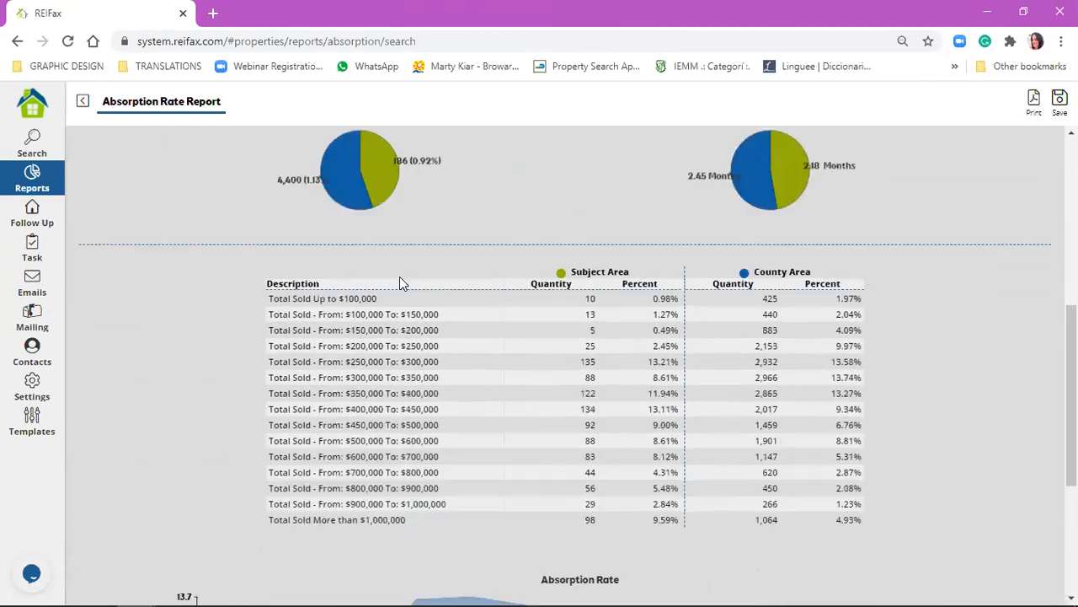
{"action": "scroll", "coordinate": [494, 386], "scroll_direction": "down", "scroll_amount": 2}
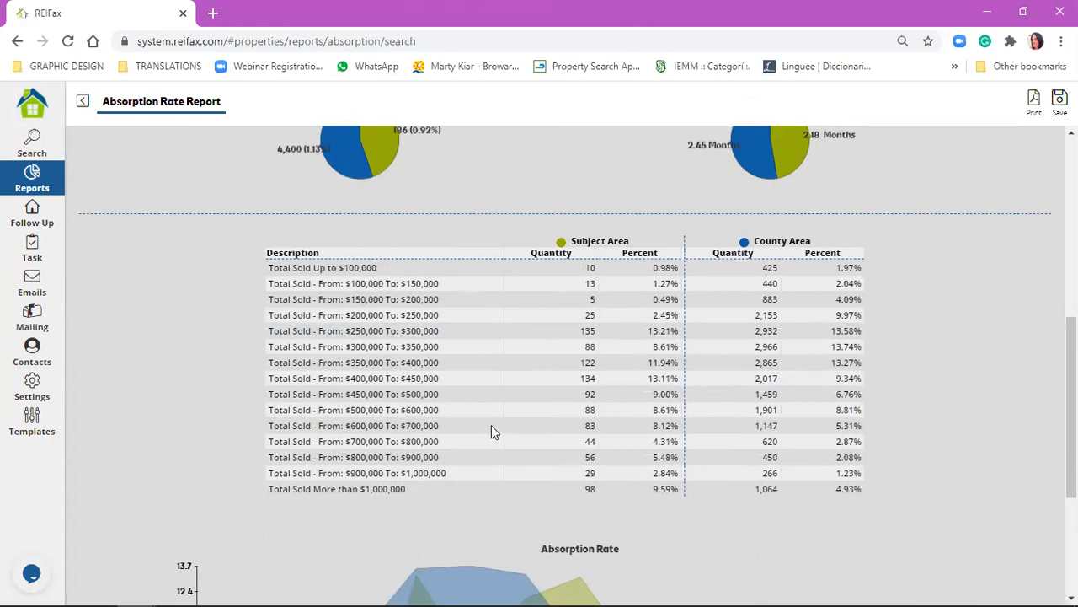
{"action": "scroll", "coordinate": [491, 424], "scroll_direction": "down", "scroll_amount": 3}
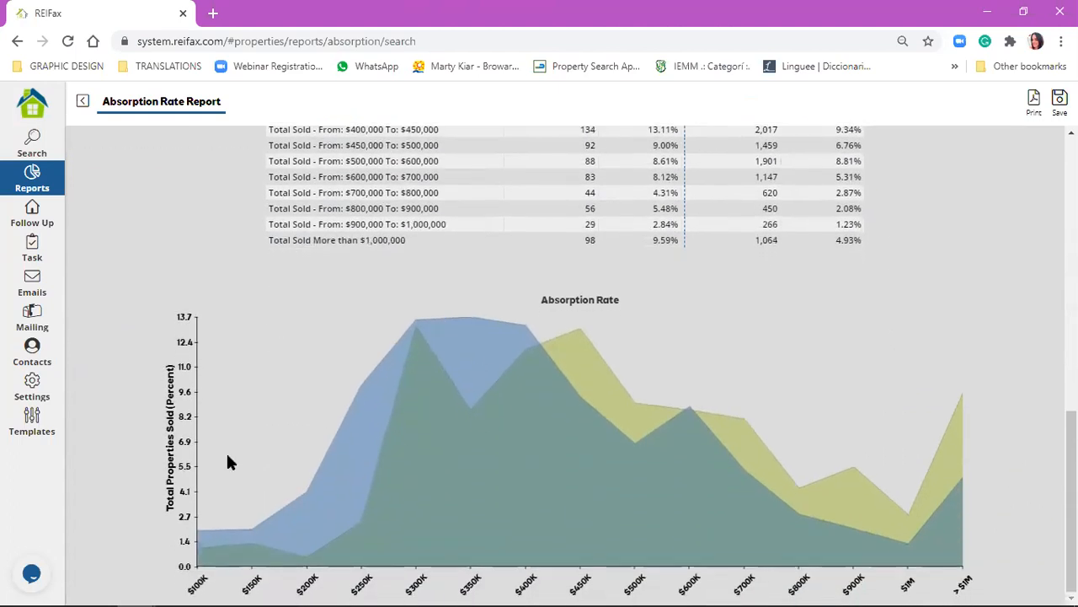
{"action": "scroll", "coordinate": [763, 449], "scroll_direction": "up", "scroll_amount": 3}
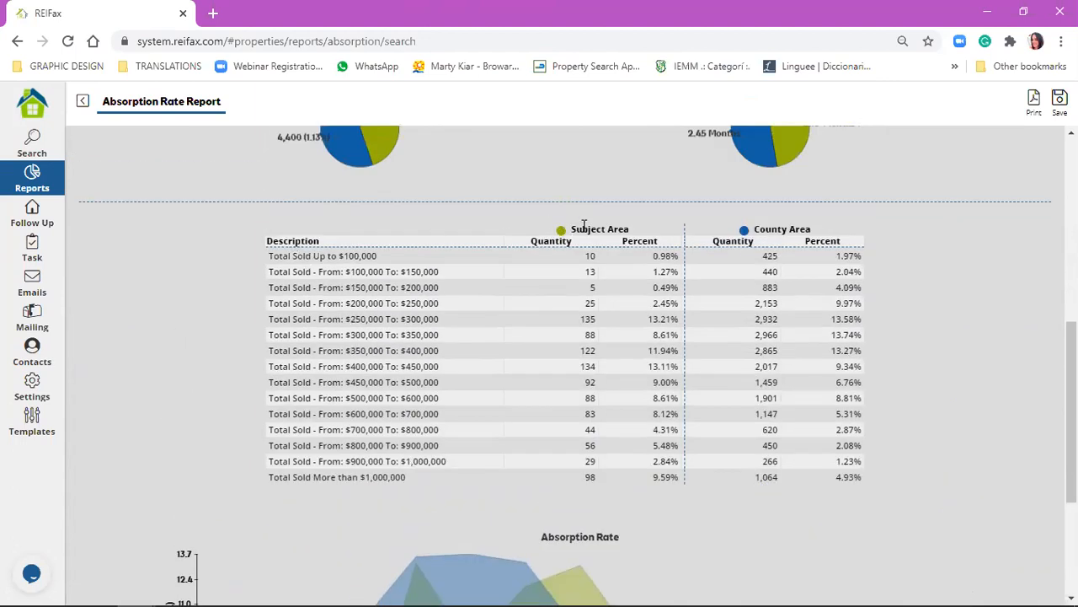
{"action": "left_click_drag", "start_coordinate": [575, 225], "coordinate": [630, 225]}
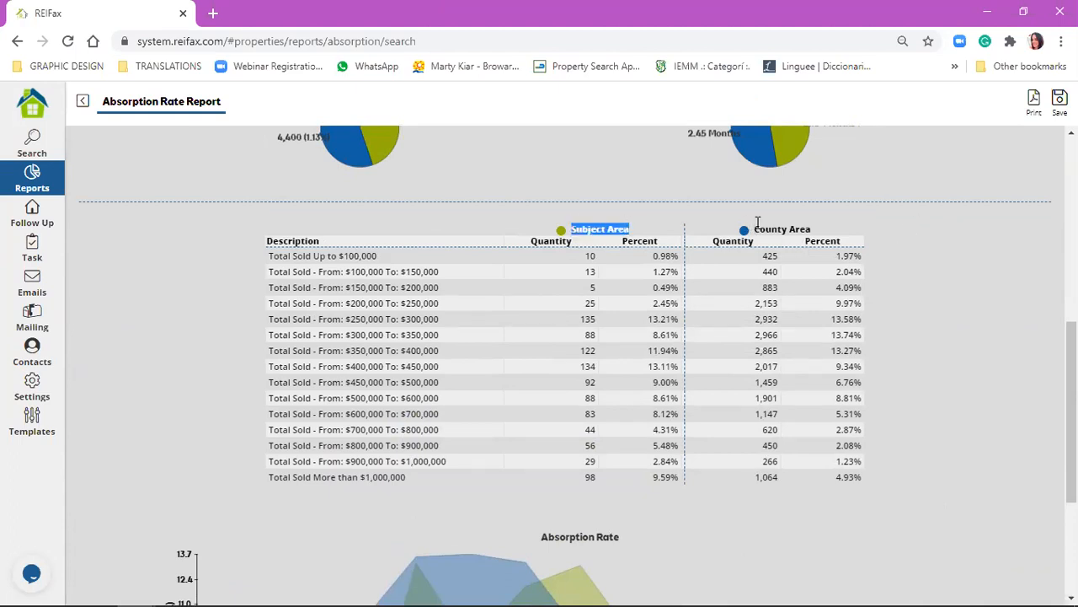
{"action": "left_click_drag", "start_coordinate": [755, 228], "coordinate": [811, 229]}
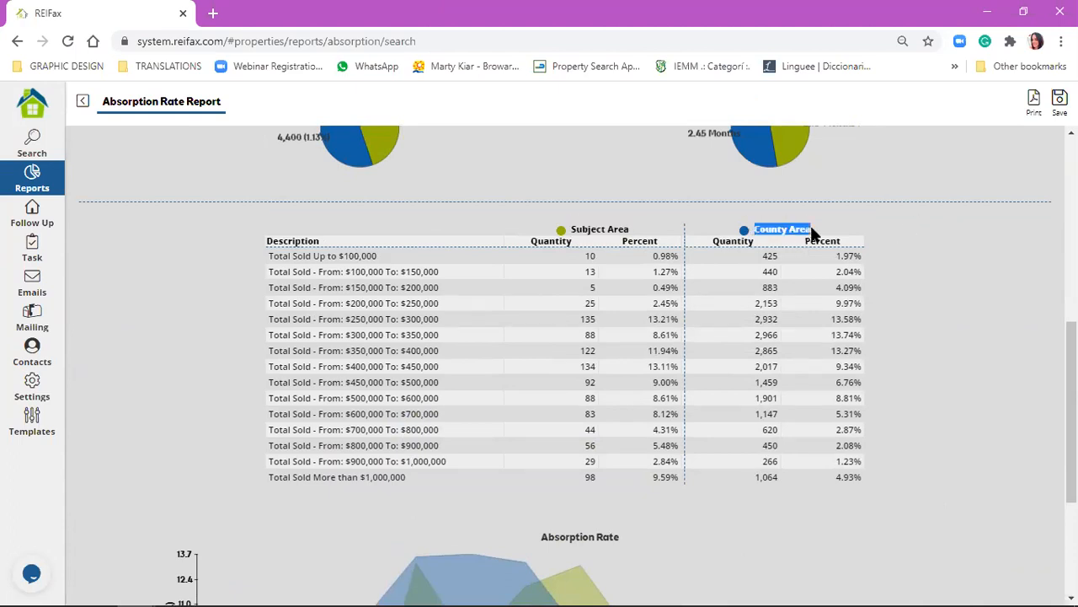
{"action": "left_click", "coordinate": [910, 311]}
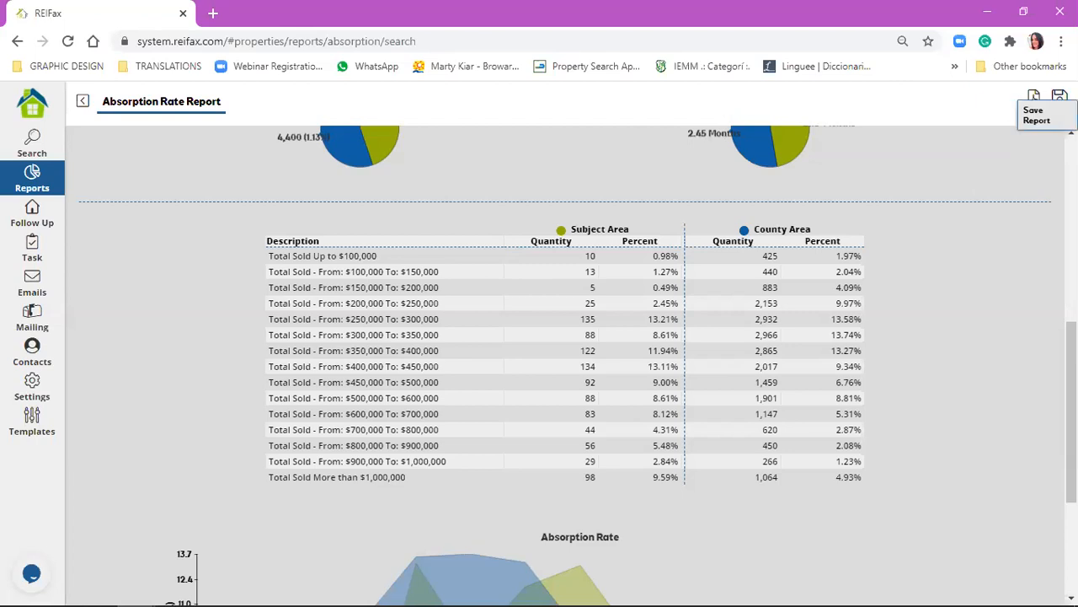
Save the Absorption Rate Report under the name "webinar 1/8".
{"action": "scroll", "coordinate": [514, 287], "scroll_direction": "up", "scroll_amount": 10}
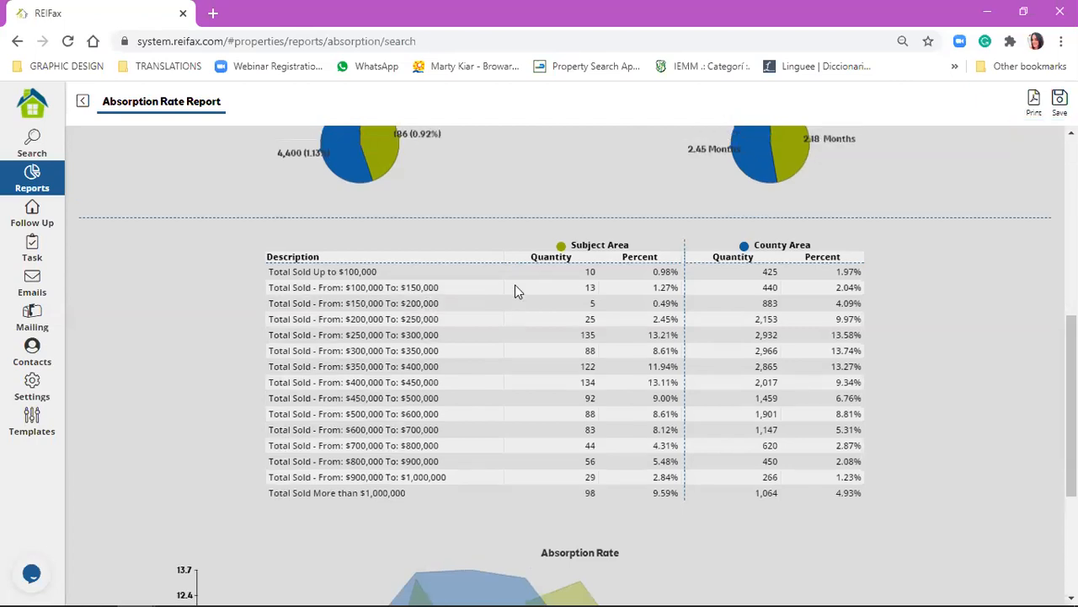
{"action": "scroll", "coordinate": [364, 199], "scroll_direction": "down", "scroll_amount": 15}
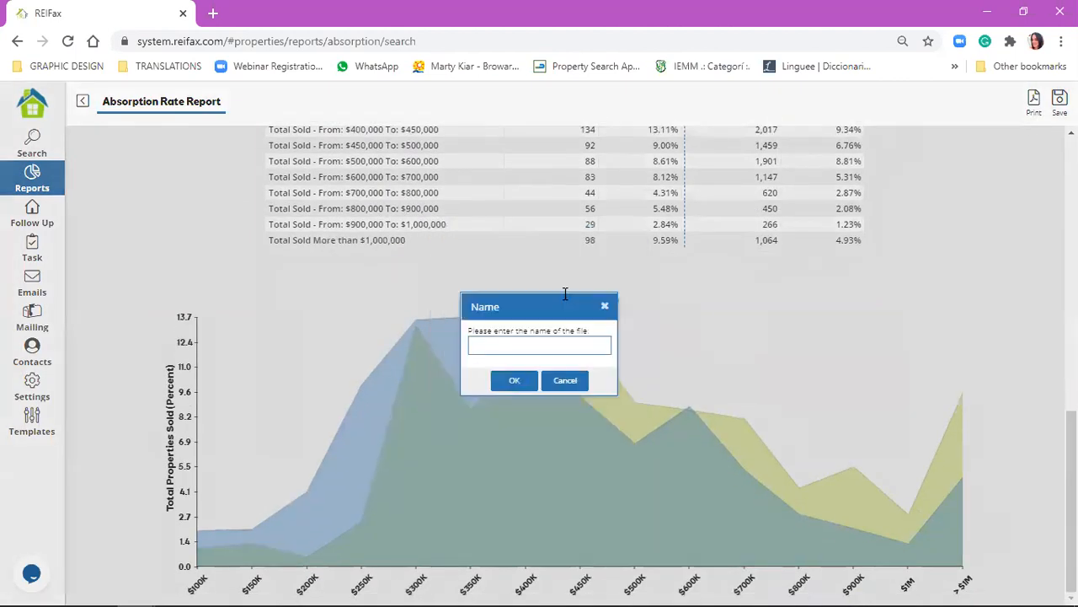
{"action": "type", "text": "webinar f"}
{"action": "type", "text": "/8"}
{"action": "left_click", "coordinate": [515, 381]}
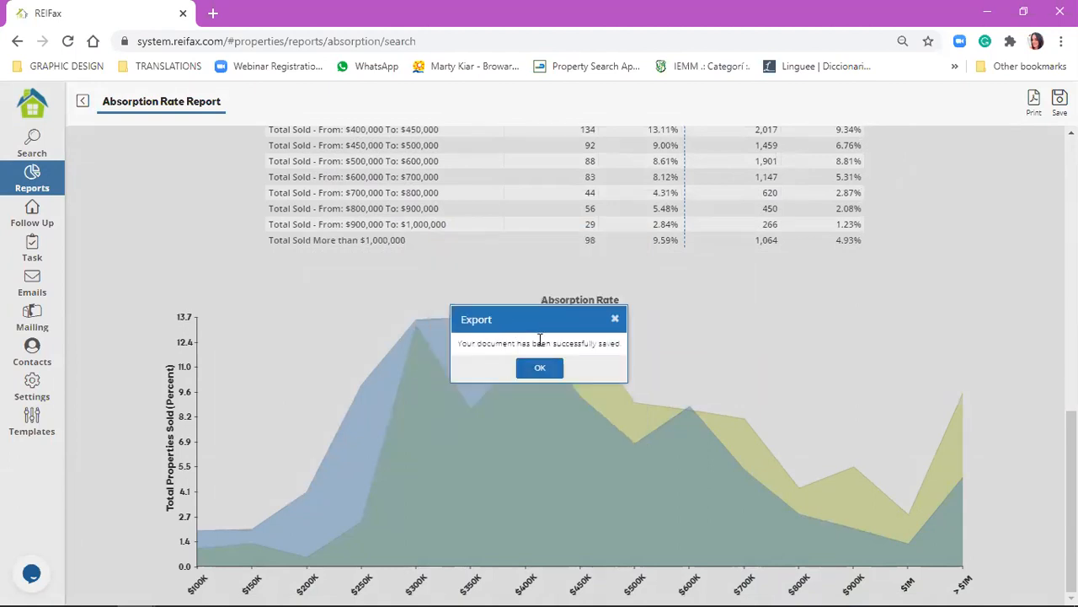
{"action": "left_click", "coordinate": [535, 369]}
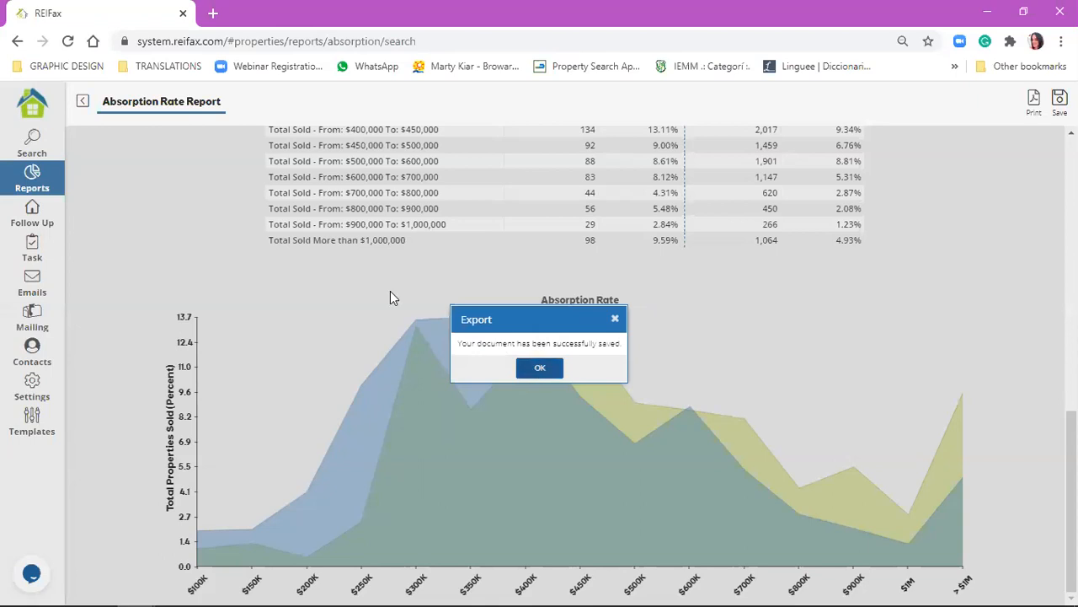
Open the saved report "webinar 1/8" from the account's documents and look through its tables and charts.
{"action": "left_click", "coordinate": [32, 111]}
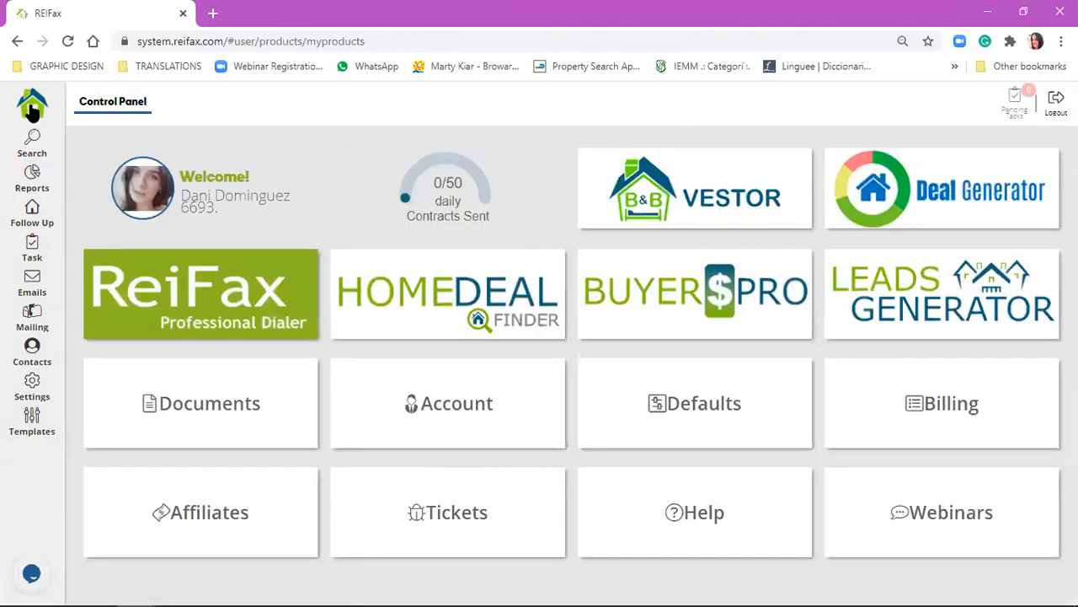
{"action": "left_click", "coordinate": [185, 403]}
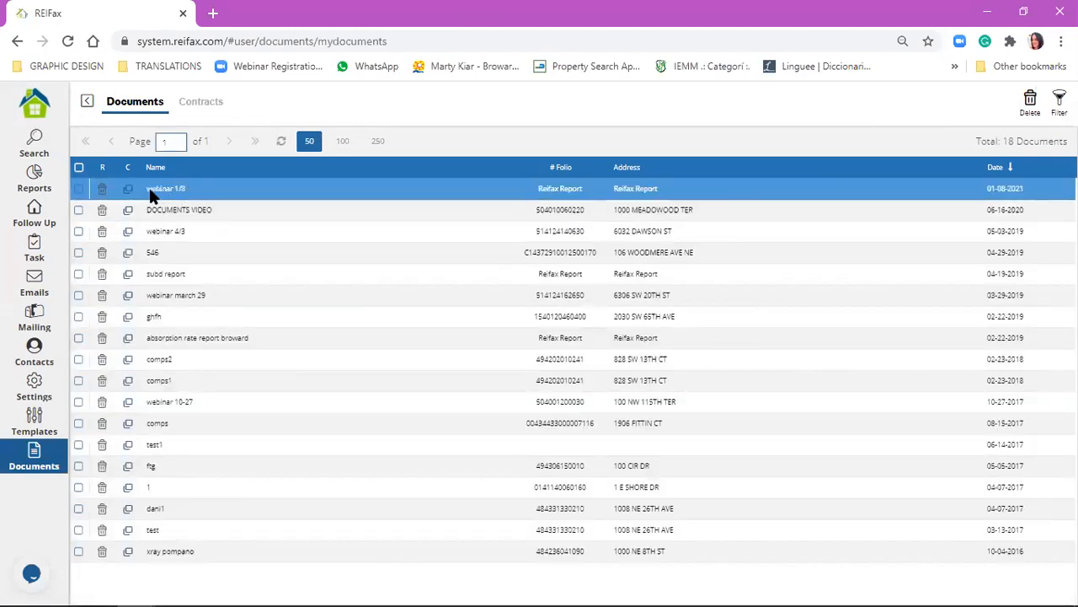
{"action": "left_click", "coordinate": [151, 192]}
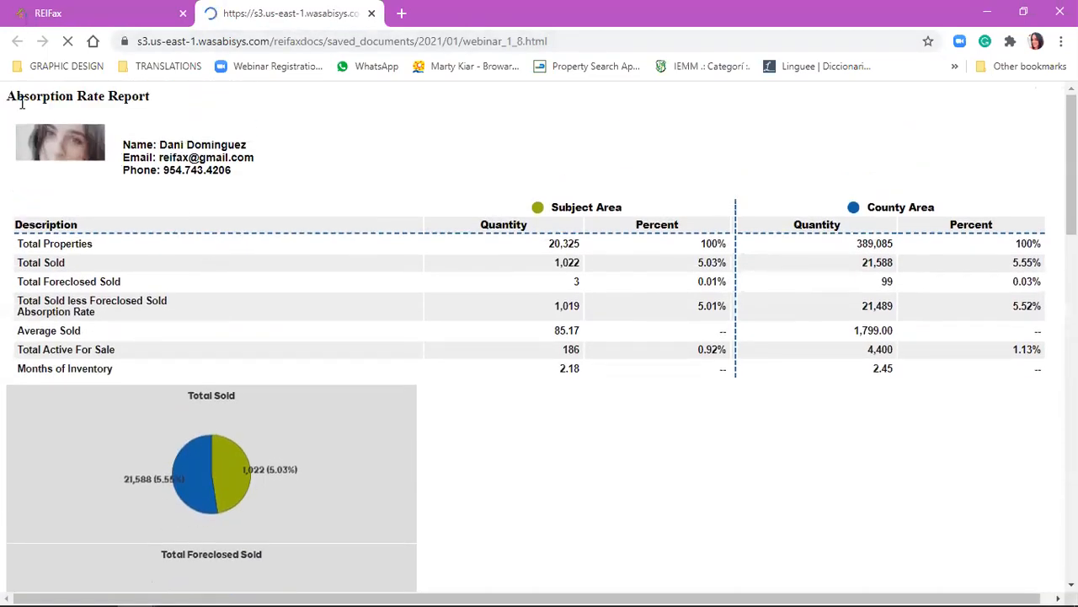
{"action": "scroll", "coordinate": [164, 179], "scroll_direction": "down", "scroll_amount": 10}
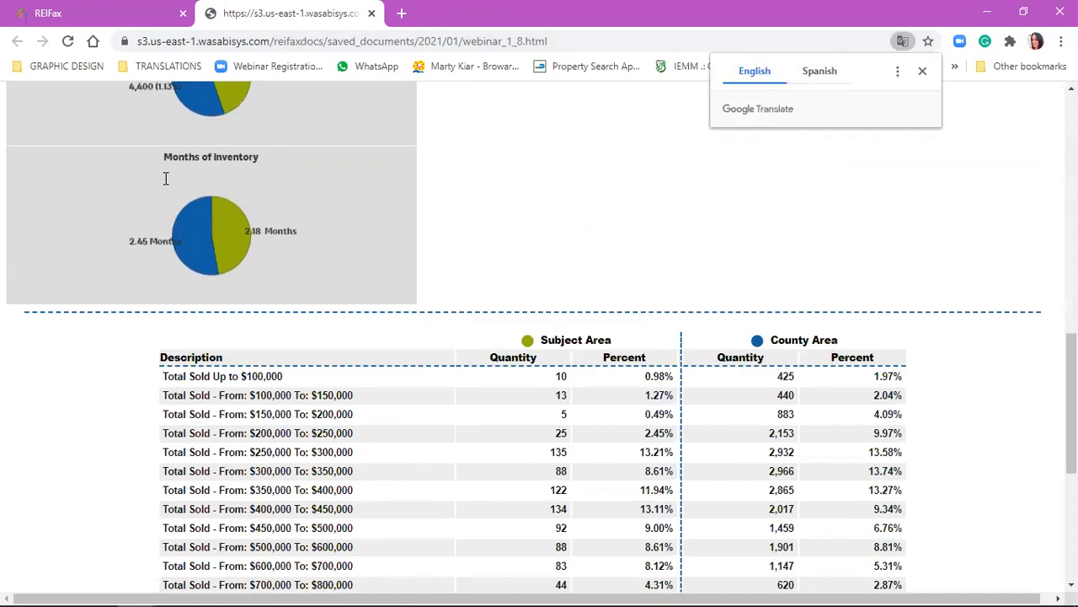
{"action": "scroll", "coordinate": [441, 399], "scroll_direction": "down", "scroll_amount": 4}
{"action": "scroll", "coordinate": [474, 427], "scroll_direction": "up", "scroll_amount": 3}
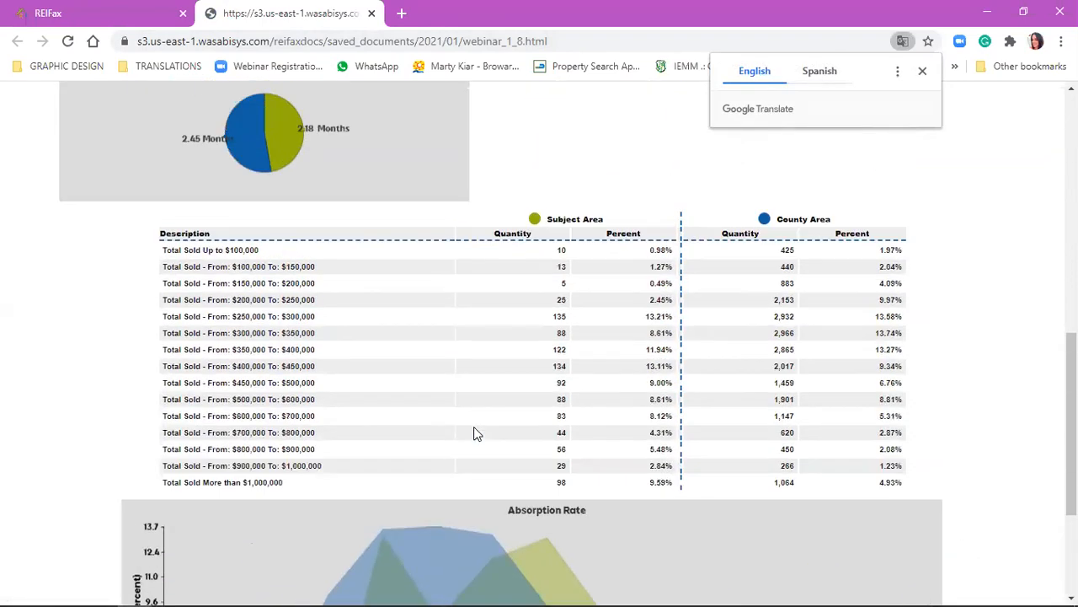
{"action": "scroll", "coordinate": [473, 433], "scroll_direction": "up", "scroll_amount": 4}
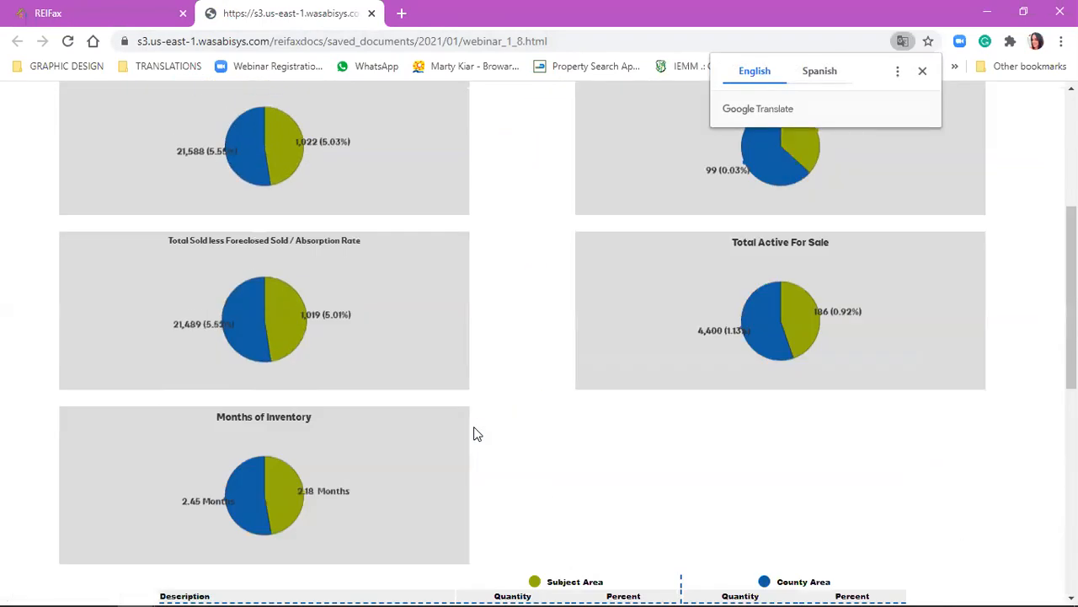
{"action": "scroll", "coordinate": [473, 433], "scroll_direction": "up", "scroll_amount": 1}
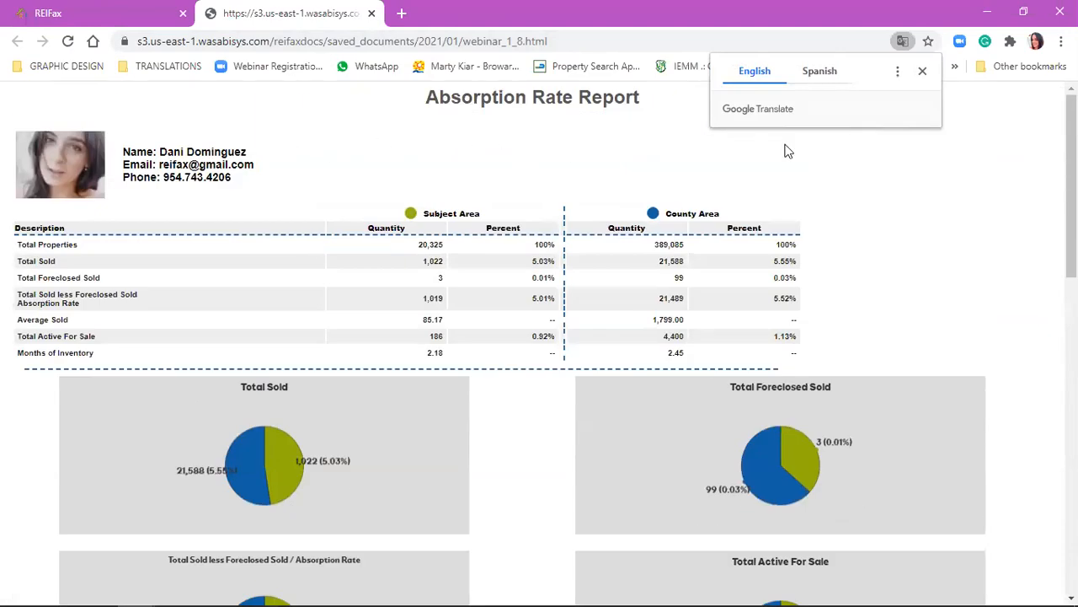
Look through the saved Absorption Rate Report from its summary table to the graph and check its web address.
{"action": "left_click", "coordinate": [922, 74]}
{"action": "scroll", "coordinate": [393, 263], "scroll_direction": "down", "scroll_amount": 4}
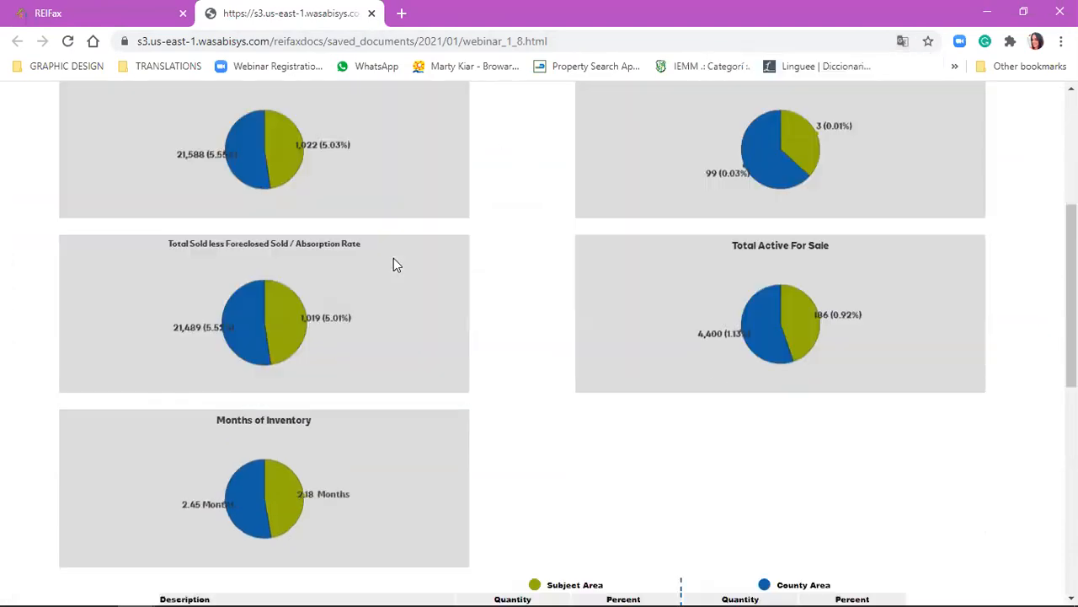
{"action": "scroll", "coordinate": [393, 264], "scroll_direction": "down", "scroll_amount": 7}
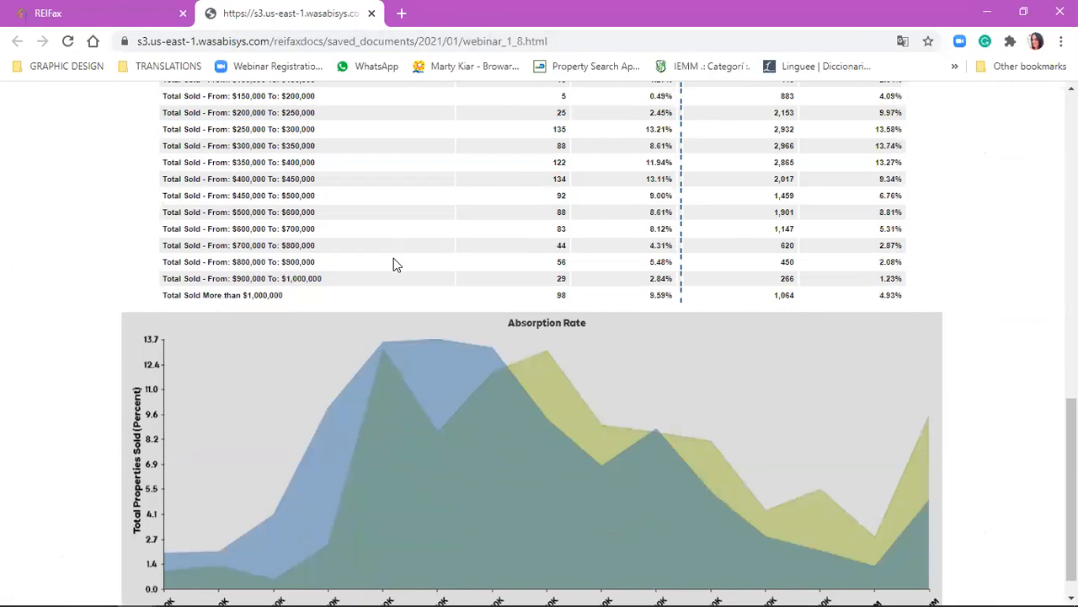
{"action": "scroll", "coordinate": [394, 264], "scroll_direction": "up", "scroll_amount": 6}
{"action": "scroll", "coordinate": [393, 263], "scroll_direction": "up", "scroll_amount": 5}
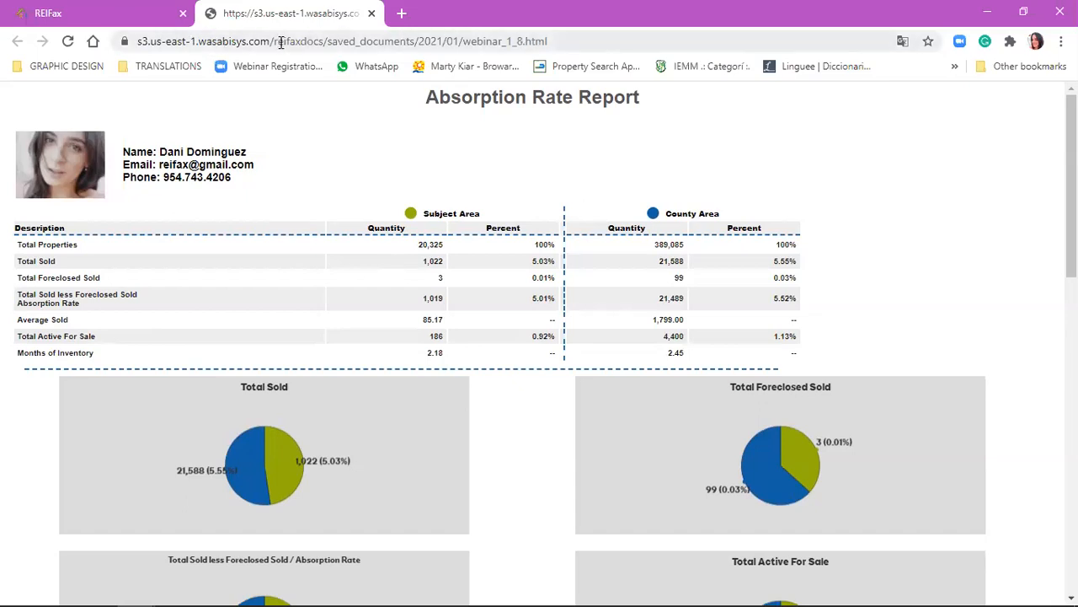
{"action": "double_click", "coordinate": [309, 40]}
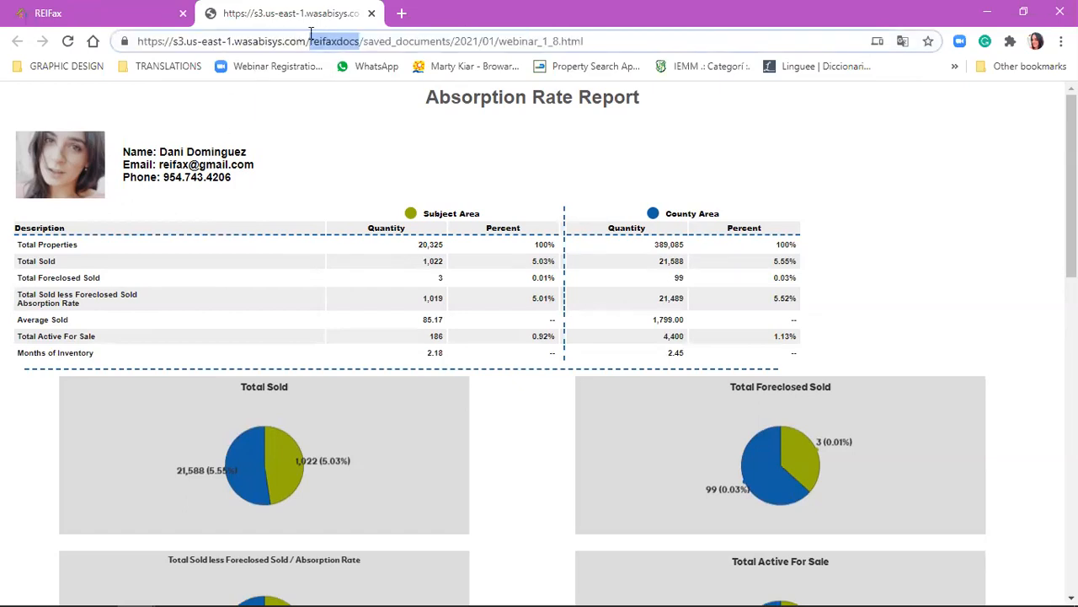
{"action": "left_click", "coordinate": [292, 217]}
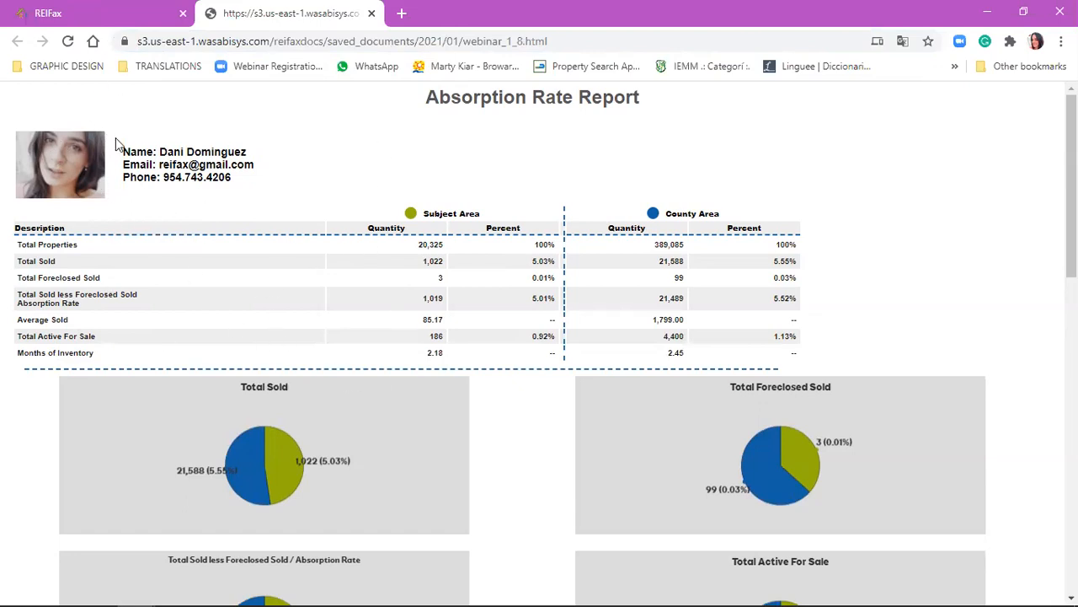
Return to the documents list, put the saved report's link in the live chat, and clear it unsent.
{"action": "left_click", "coordinate": [131, 24]}
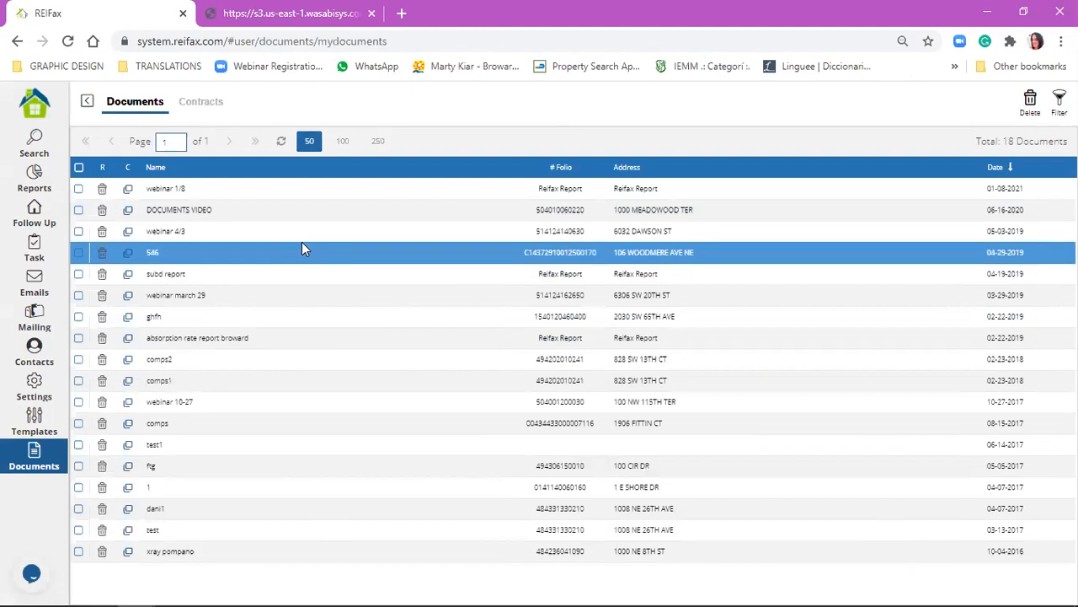
{"action": "left_click", "coordinate": [33, 573]}
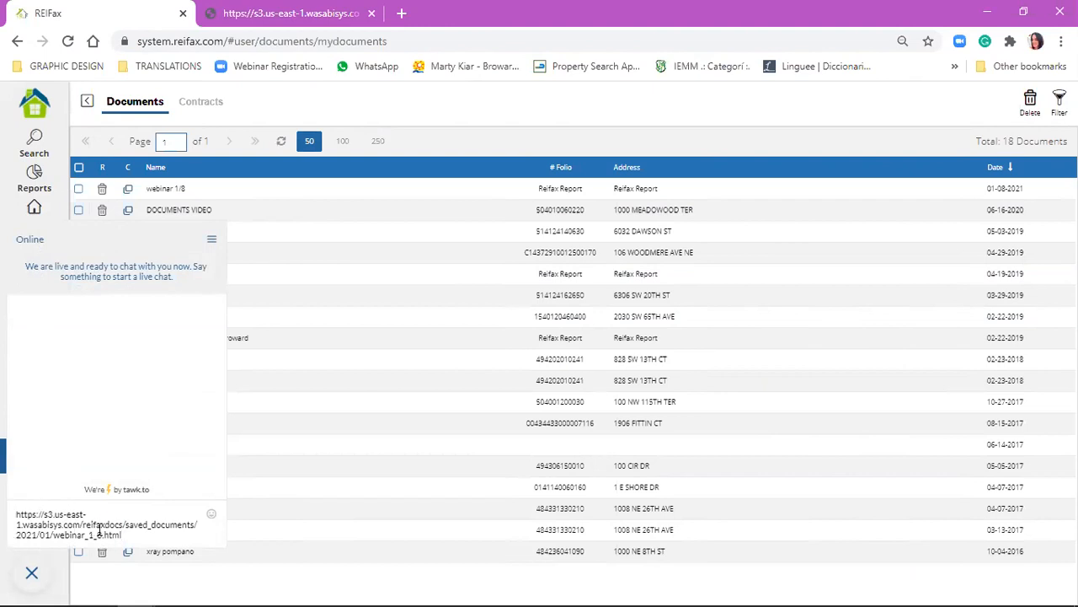
{"action": "left_click_drag", "start_coordinate": [139, 537], "coordinate": [15, 514]}
{"action": "key", "text": "BackSpace"}
{"action": "left_click", "coordinate": [31, 577]}
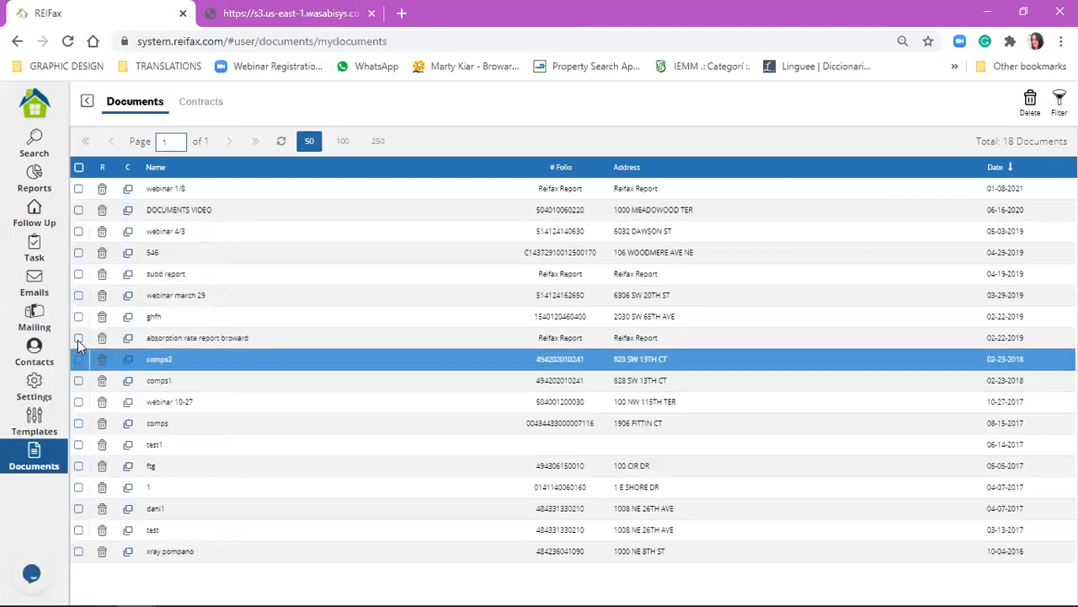
Go back to the property search and run the Subdivision Report with property type Single Family.
{"action": "left_click", "coordinate": [34, 177]}
{"action": "left_click", "coordinate": [87, 102]}
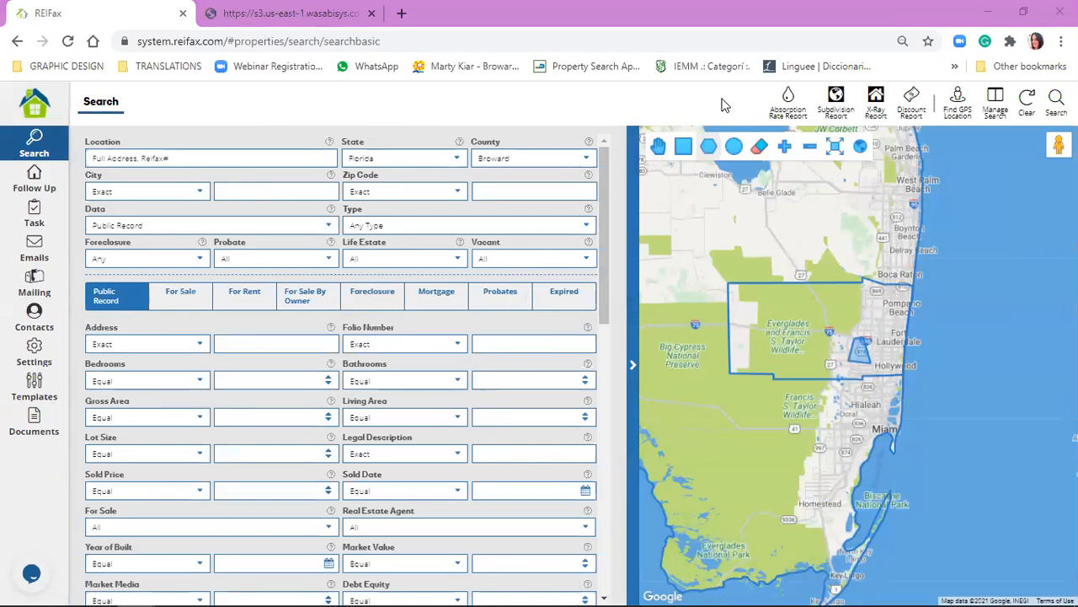
{"action": "left_click", "coordinate": [824, 118]}
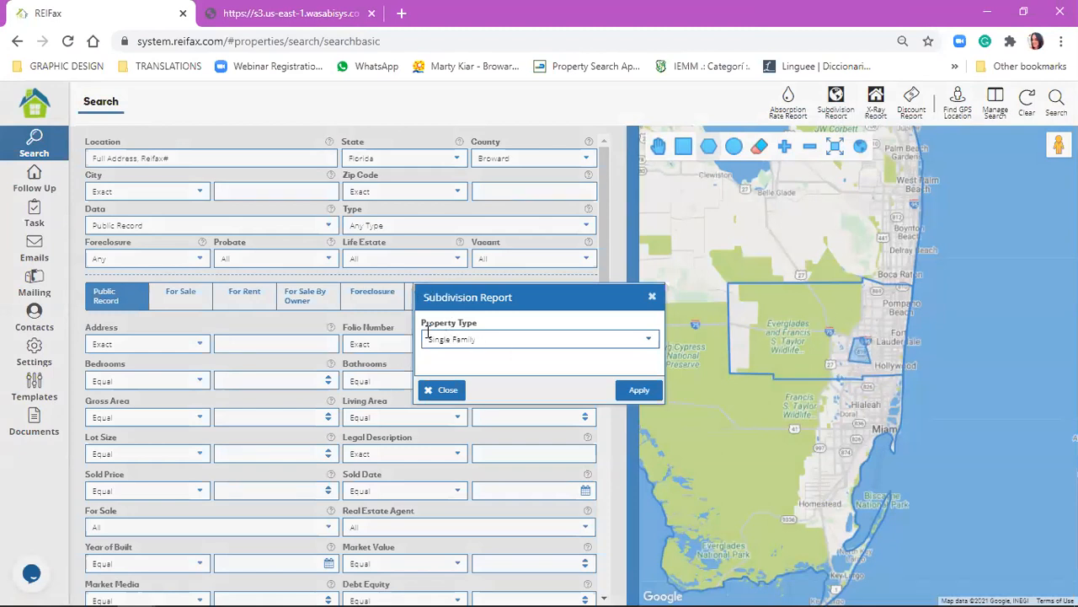
{"action": "left_click", "coordinate": [620, 400]}
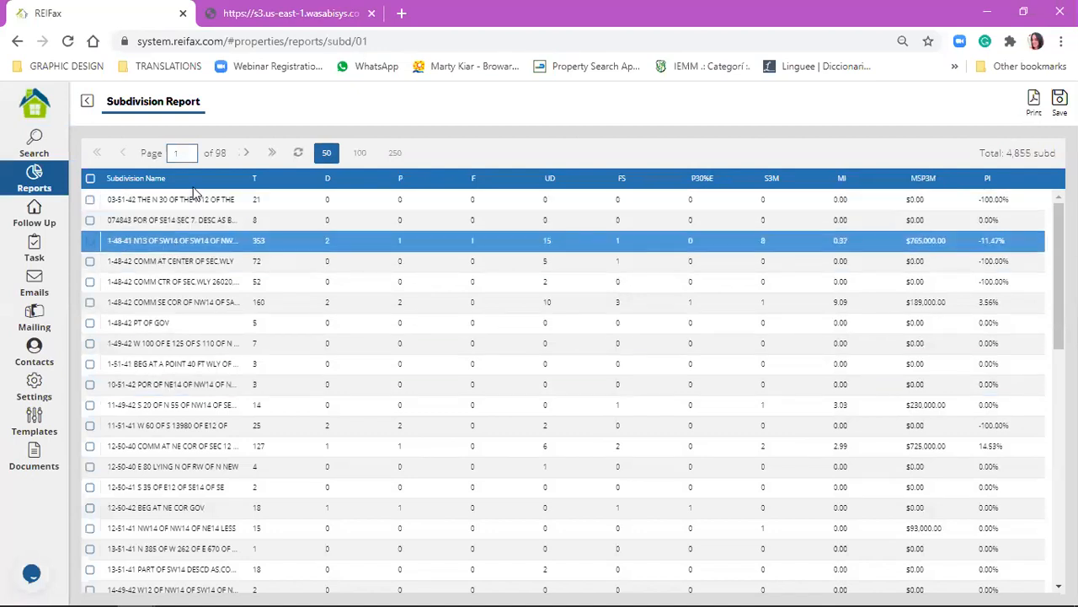
Look through the Subdivision Report's rows and columns up to Price Increase, selecting all subdivisions on the page.
{"action": "scroll", "coordinate": [180, 253], "scroll_direction": "down", "scroll_amount": 7}
{"action": "scroll", "coordinate": [177, 309], "scroll_direction": "down", "scroll_amount": 1}
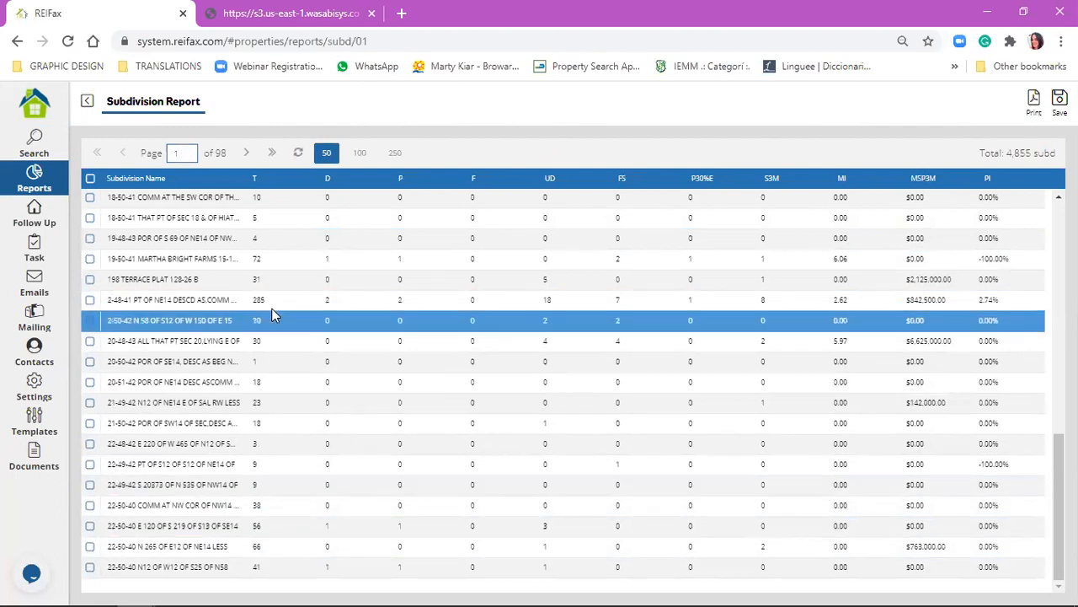
{"action": "scroll", "coordinate": [180, 510], "scroll_direction": "up", "scroll_amount": 7}
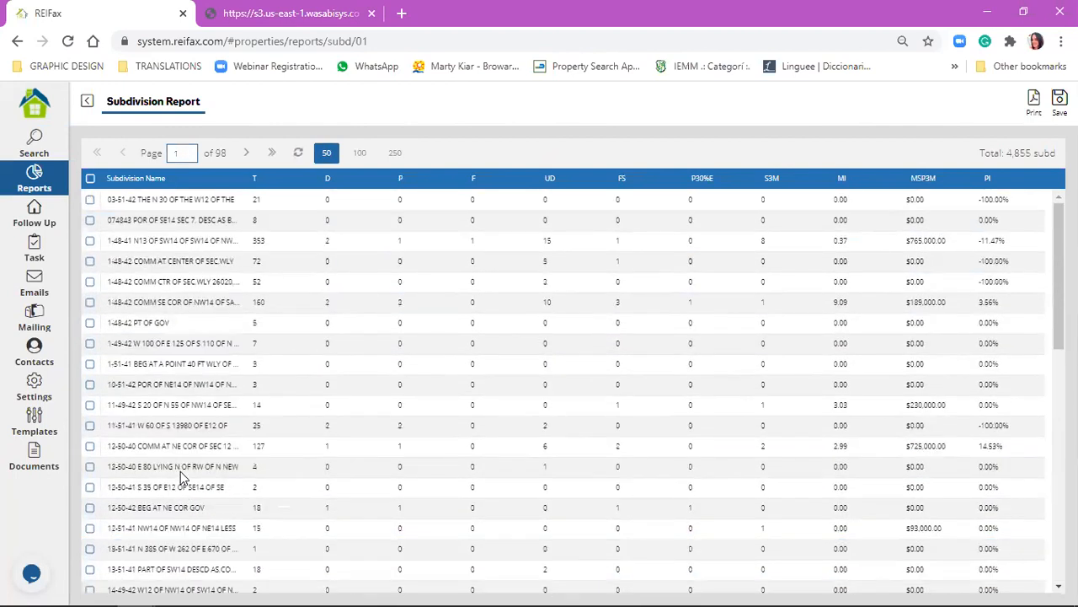
{"action": "left_click", "coordinate": [90, 177]}
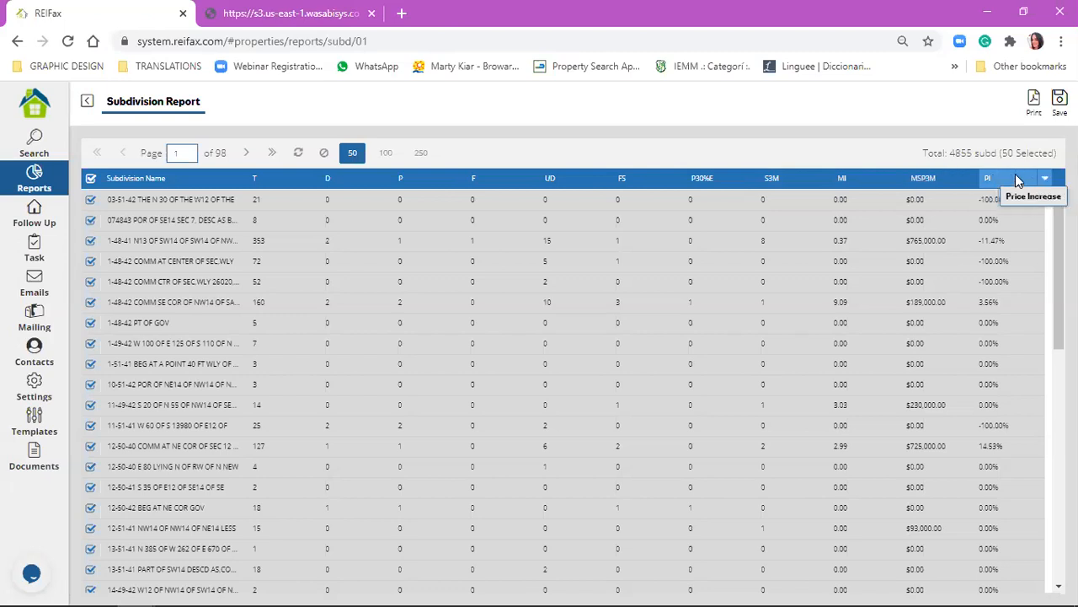
{"action": "scroll", "coordinate": [990, 287], "scroll_direction": "down", "scroll_amount": 3}
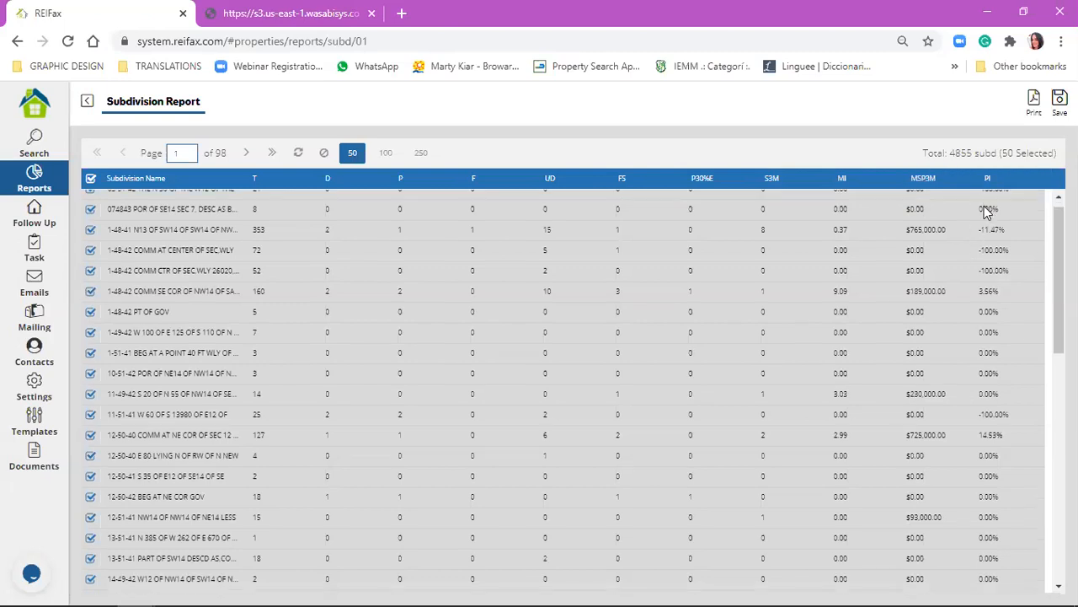
{"action": "scroll", "coordinate": [998, 261], "scroll_direction": "up", "scroll_amount": 1}
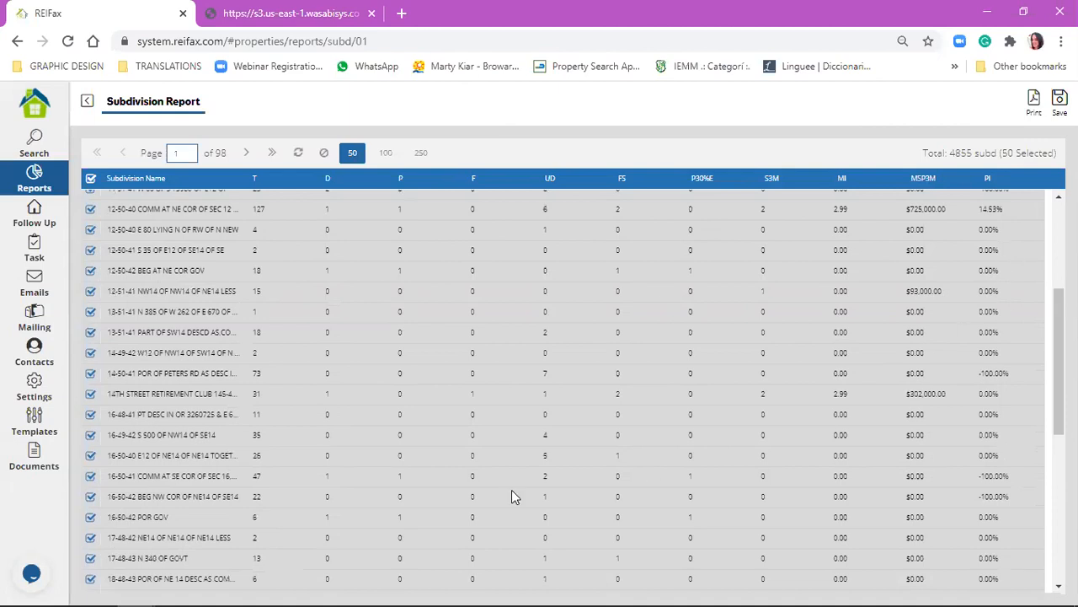
Clear the subdivision selection, export the Subdivision Report as a PDF and open the downloaded file.
{"action": "left_click", "coordinate": [94, 179]}
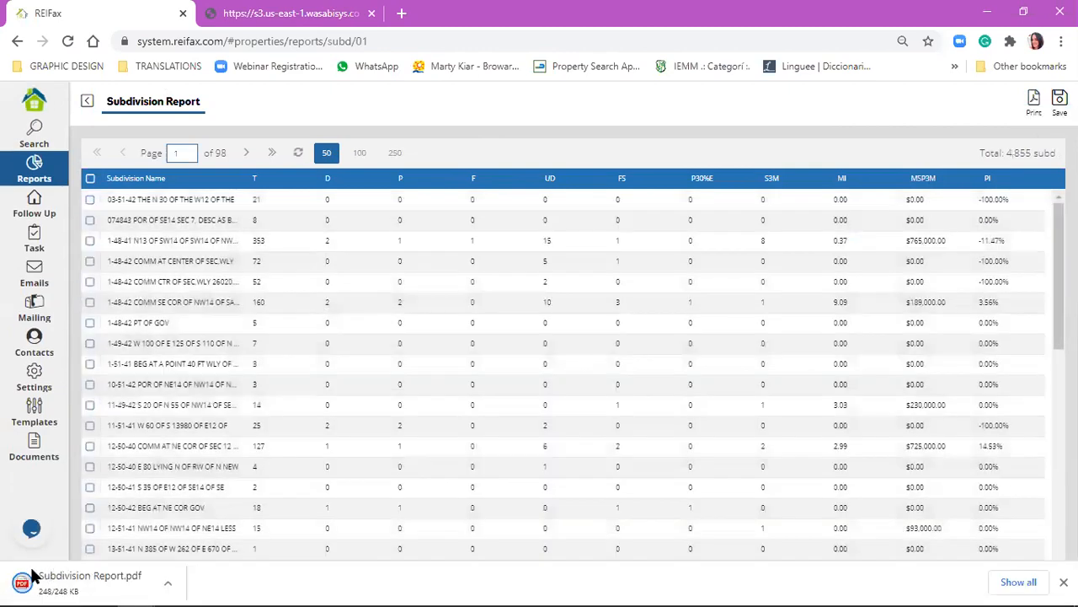
{"action": "left_click", "coordinate": [77, 568]}
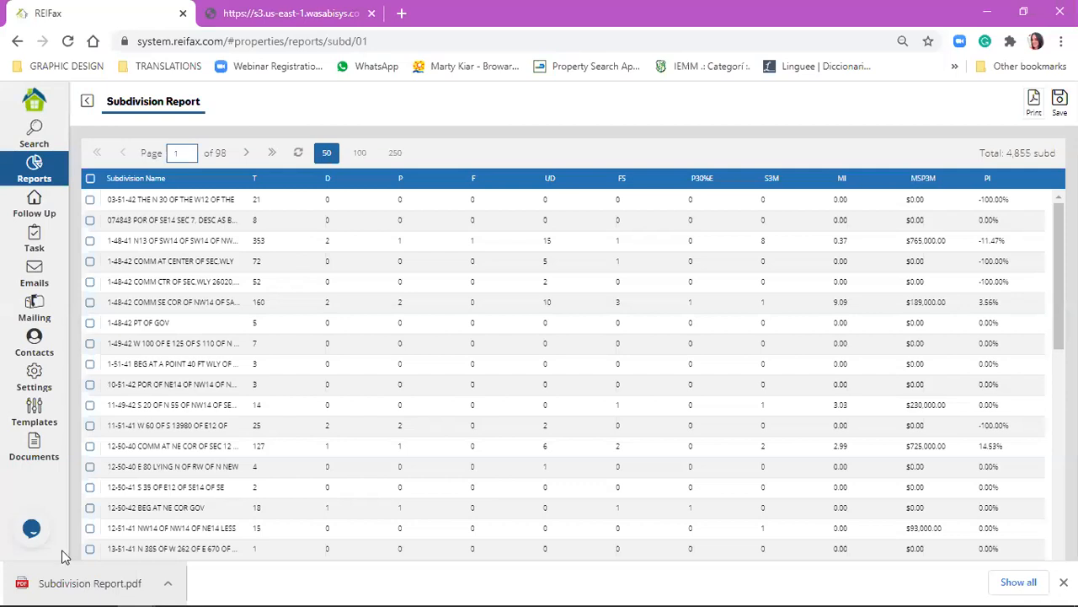
Go back to the property search and run the X-Ray Report for the area drawn in Broward county.
{"action": "left_click", "coordinate": [87, 101]}
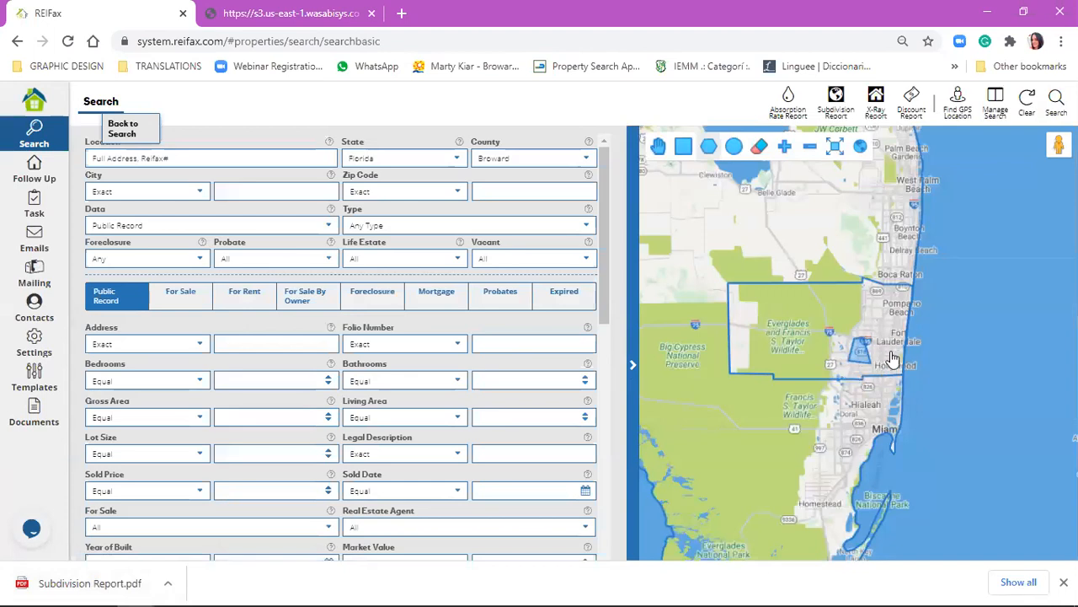
{"action": "left_click", "coordinate": [852, 345]}
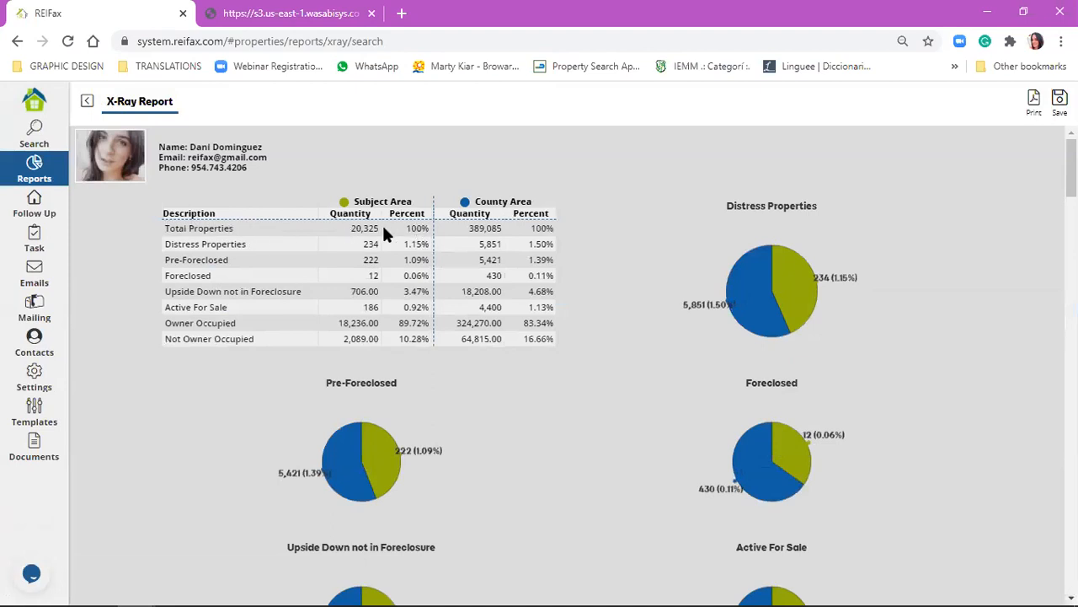
Examine the X-Ray Report's subject area and county area summary, its pie charts and the pre-foreclosure section.
{"action": "mouse_move", "coordinate": [373, 229]}
{"action": "left_mouse_down"}
{"action": "mouse_move", "coordinate": [357, 235]}
{"action": "mouse_move", "coordinate": [377, 229]}
{"action": "left_mouse_up"}
{"action": "left_click_drag", "start_coordinate": [476, 201], "coordinate": [533, 204]}
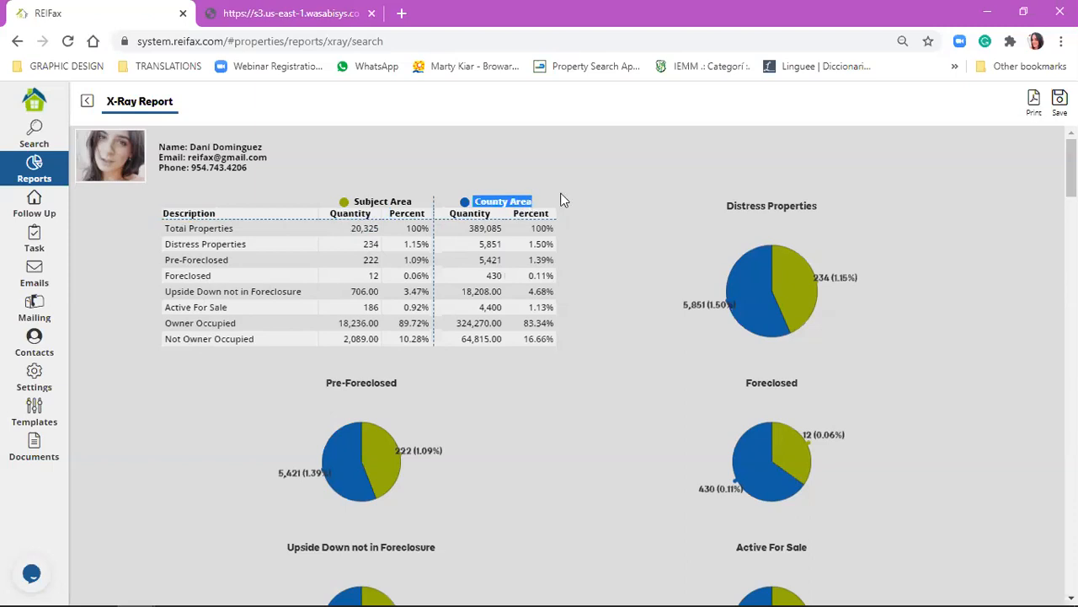
{"action": "left_click", "coordinate": [561, 195]}
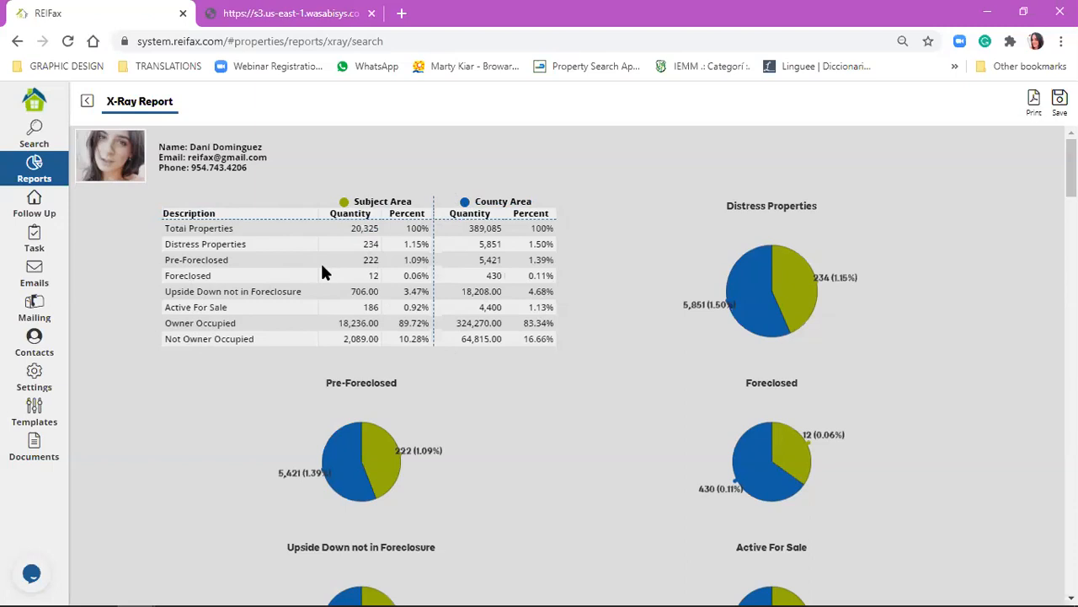
{"action": "scroll", "coordinate": [624, 246], "scroll_direction": "down", "scroll_amount": 1}
{"action": "scroll", "coordinate": [334, 262], "scroll_direction": "down", "scroll_amount": 3}
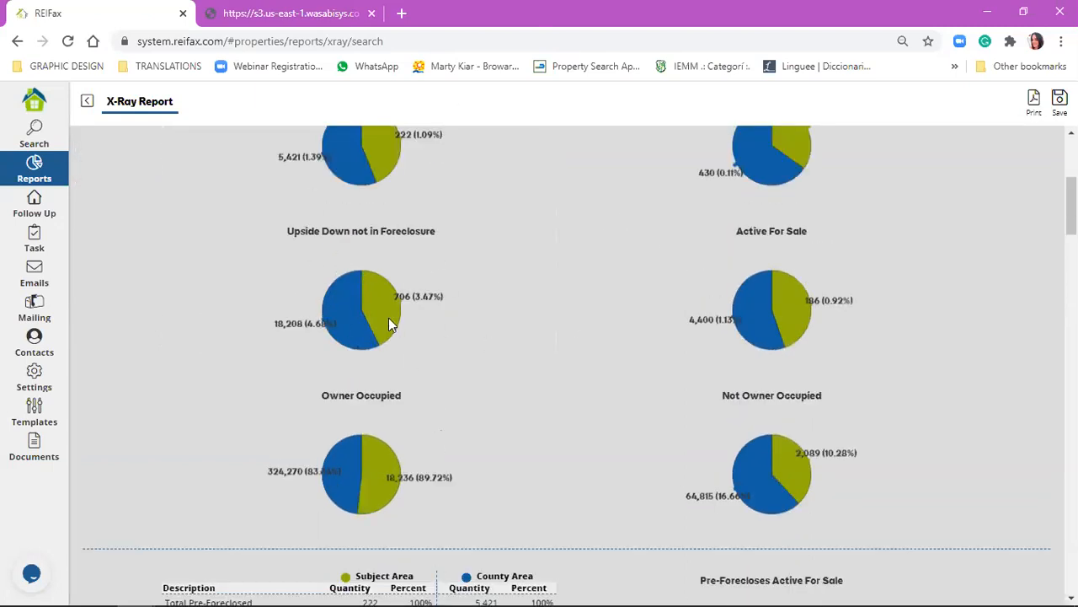
{"action": "scroll", "coordinate": [188, 354], "scroll_direction": "down", "scroll_amount": 3}
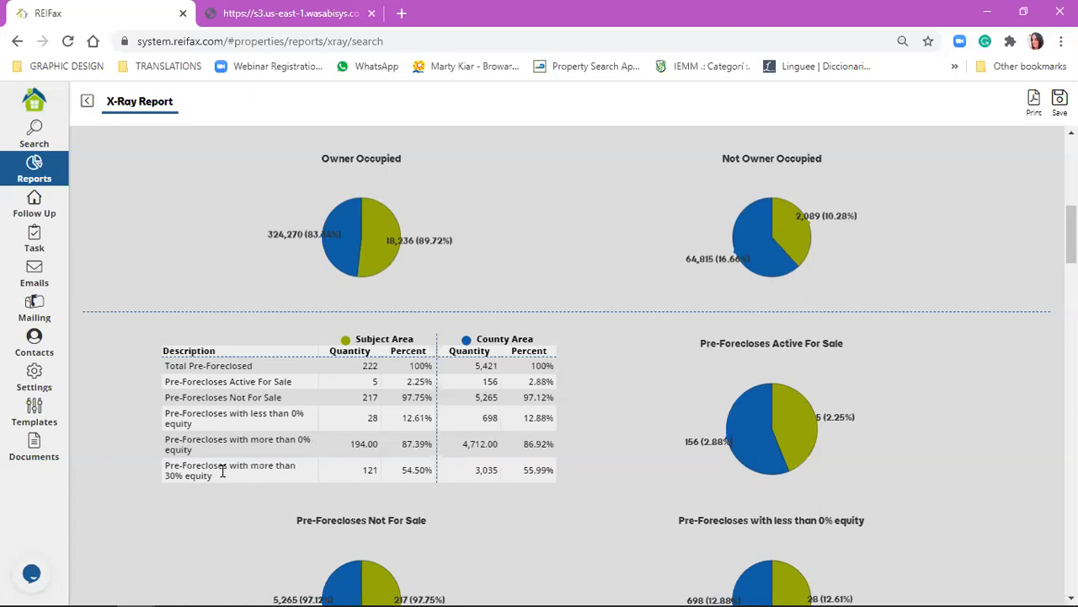
{"action": "scroll", "coordinate": [312, 466], "scroll_direction": "down", "scroll_amount": 1}
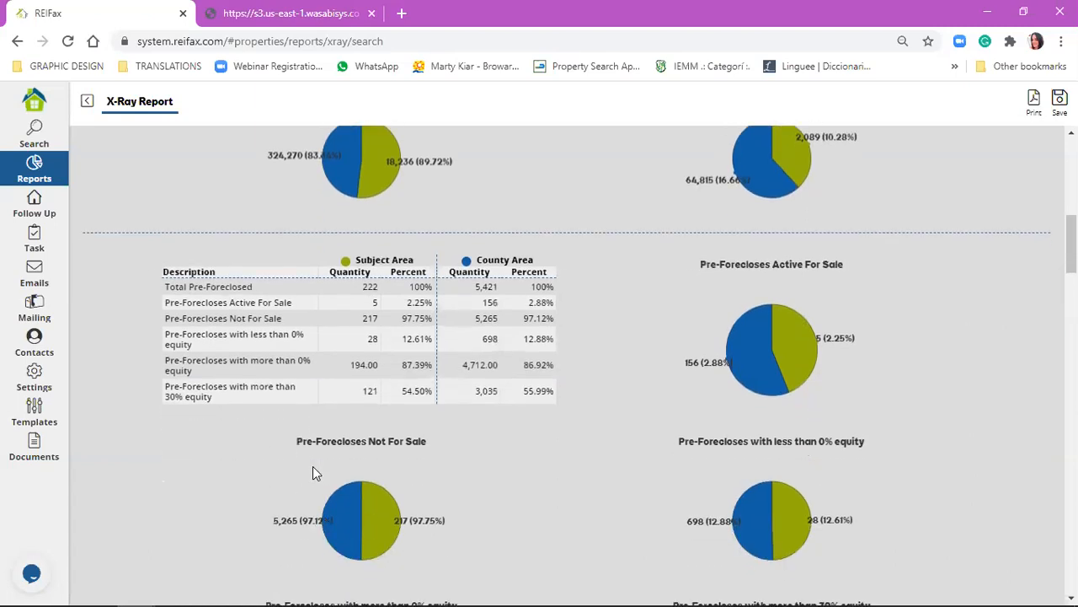
{"action": "scroll", "coordinate": [343, 400], "scroll_direction": "down", "scroll_amount": 2}
{"action": "scroll", "coordinate": [343, 396], "scroll_direction": "up", "scroll_amount": 1}
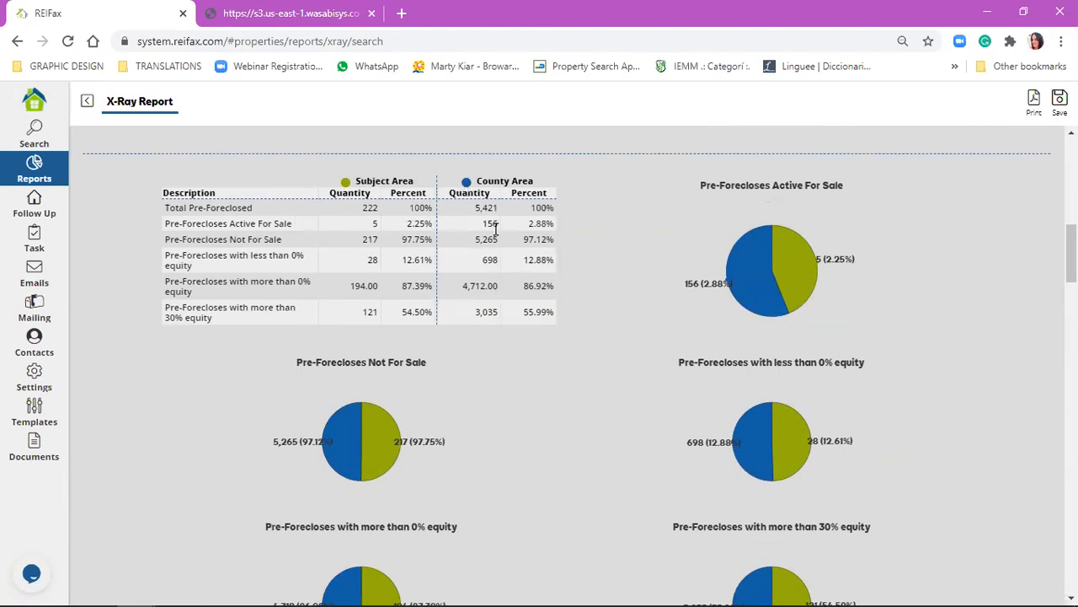
Examine the X-Ray Report's foreclosure, upside-down, 30% equity, months of inventory, days on market and average sold price sections.
{"action": "scroll", "coordinate": [469, 252], "scroll_direction": "down", "scroll_amount": 6}
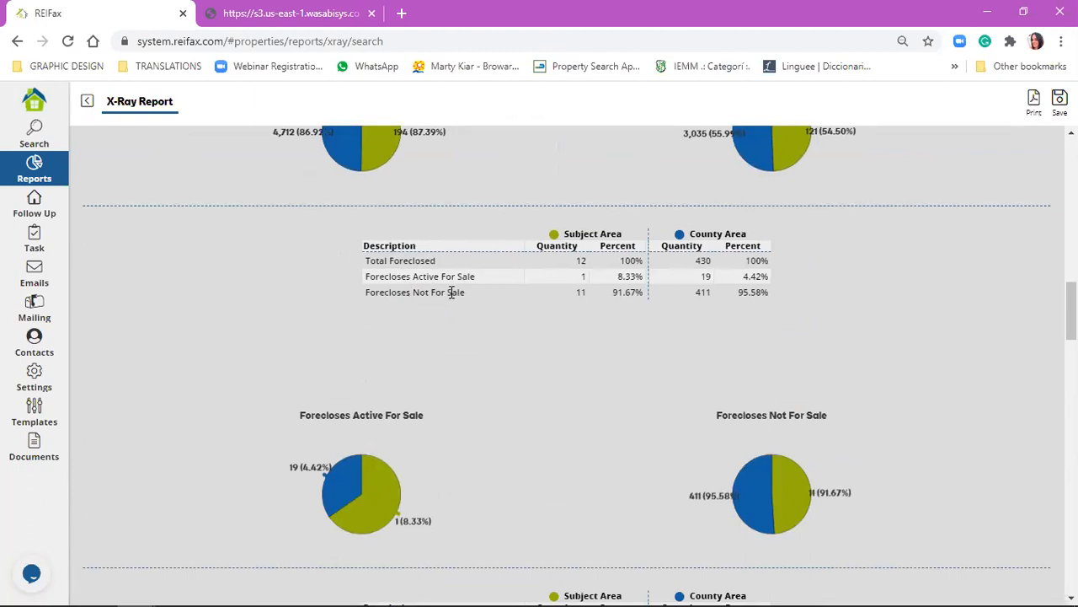
{"action": "scroll", "coordinate": [497, 287], "scroll_direction": "down", "scroll_amount": 4}
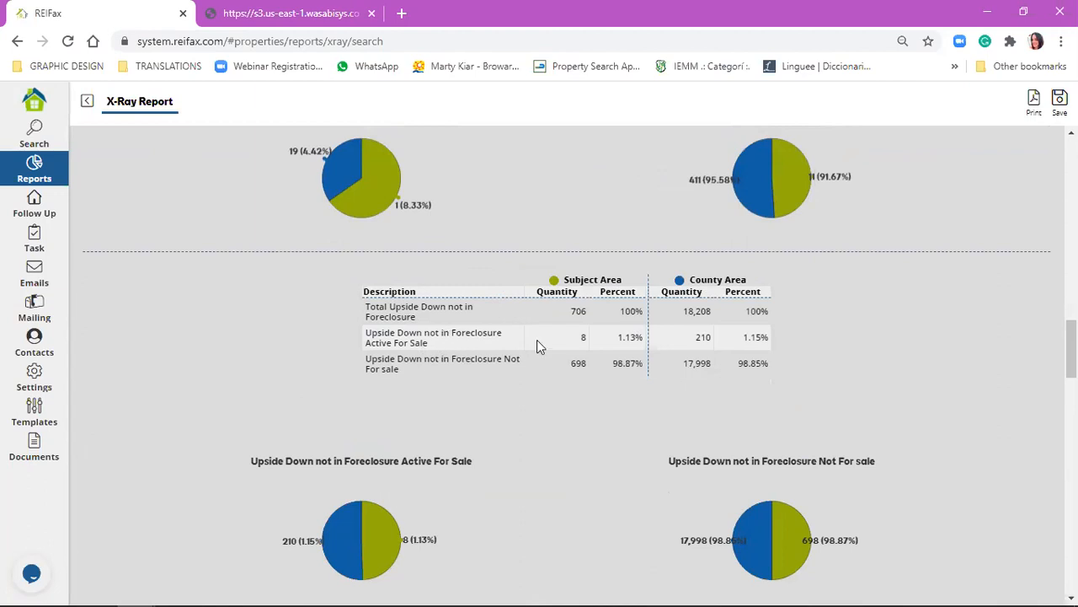
{"action": "scroll", "coordinate": [504, 369], "scroll_direction": "down", "scroll_amount": 3}
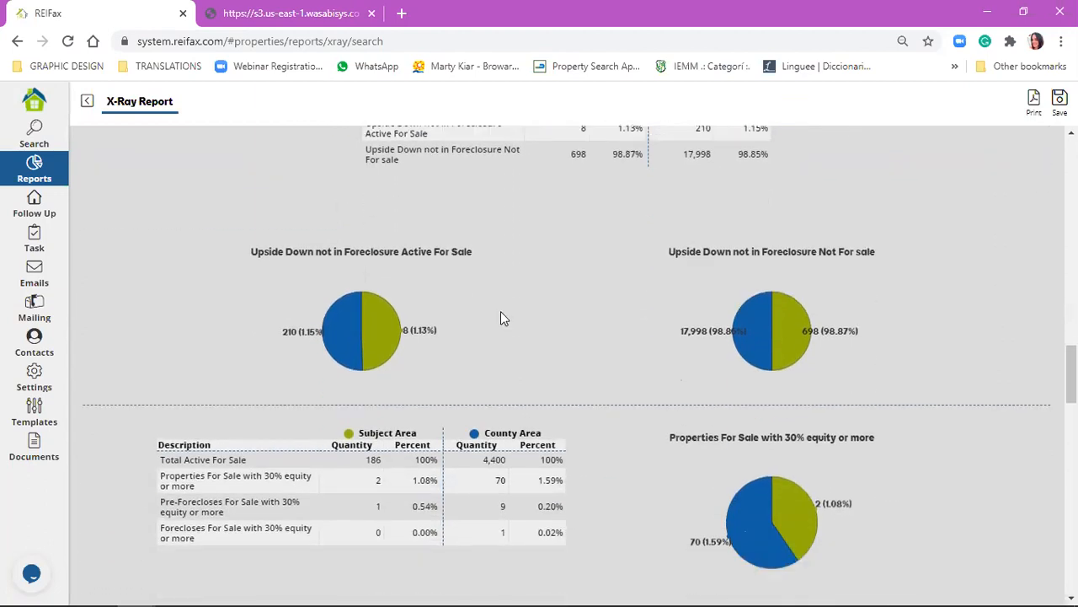
{"action": "scroll", "coordinate": [502, 313], "scroll_direction": "down", "scroll_amount": 3}
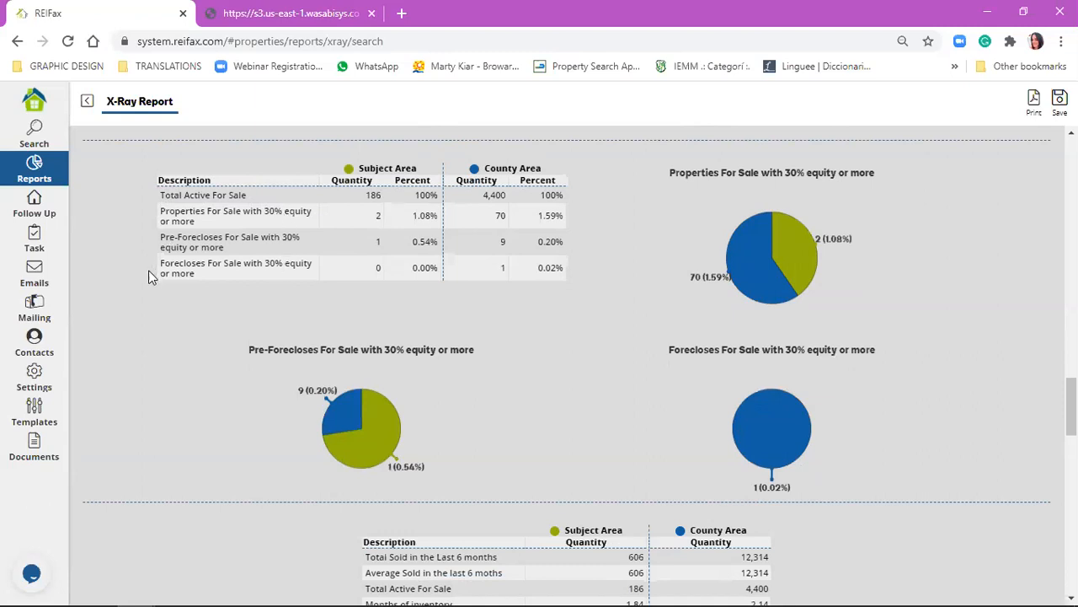
{"action": "scroll", "coordinate": [338, 305], "scroll_direction": "down", "scroll_amount": 2}
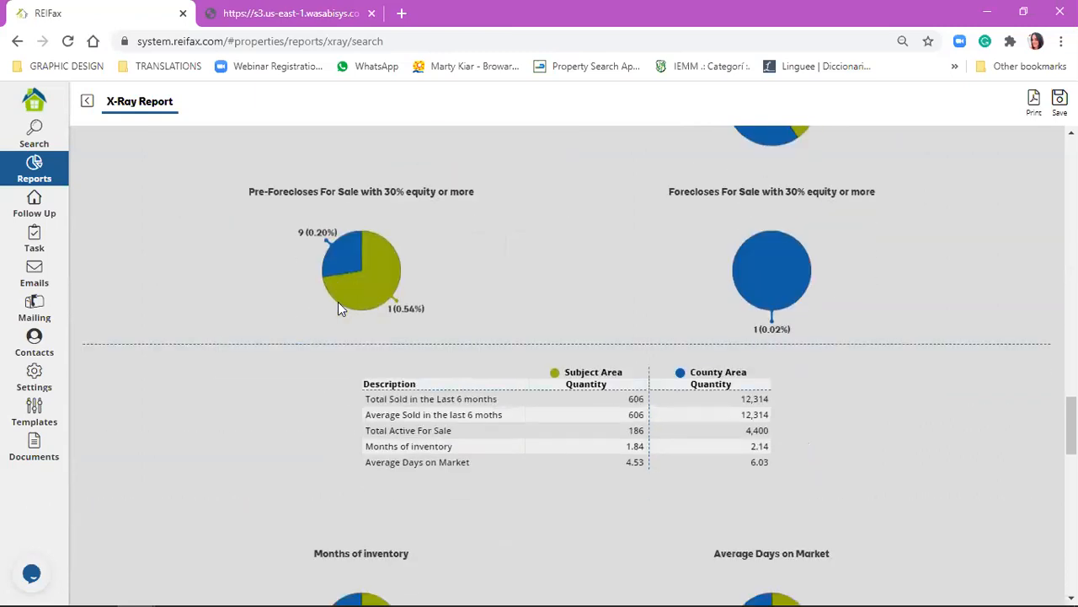
{"action": "scroll", "coordinate": [338, 307], "scroll_direction": "down", "scroll_amount": 3}
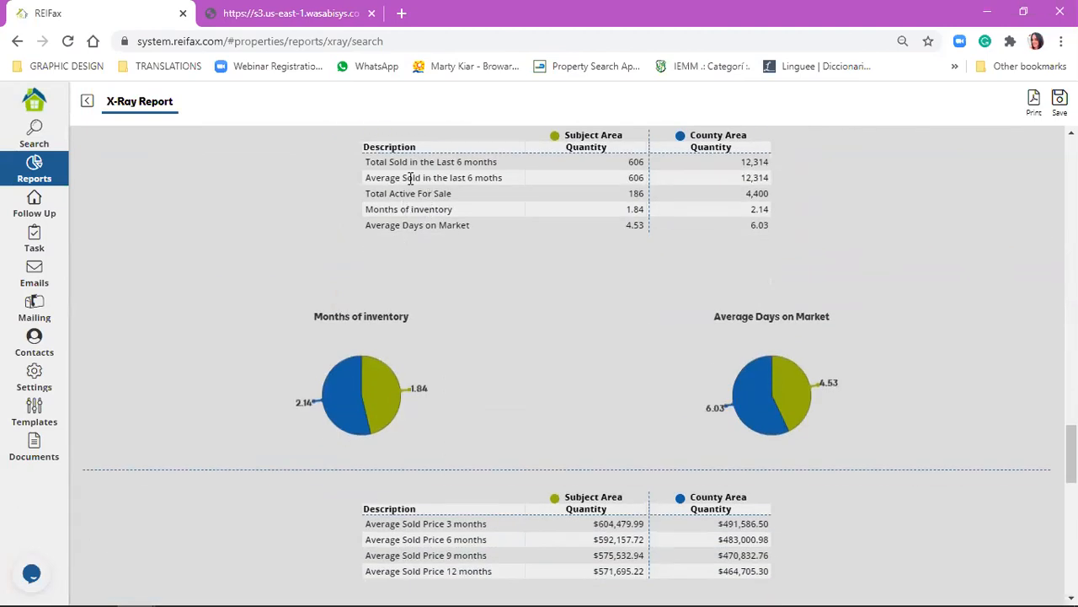
{"action": "scroll", "coordinate": [467, 204], "scroll_direction": "up", "scroll_amount": 1}
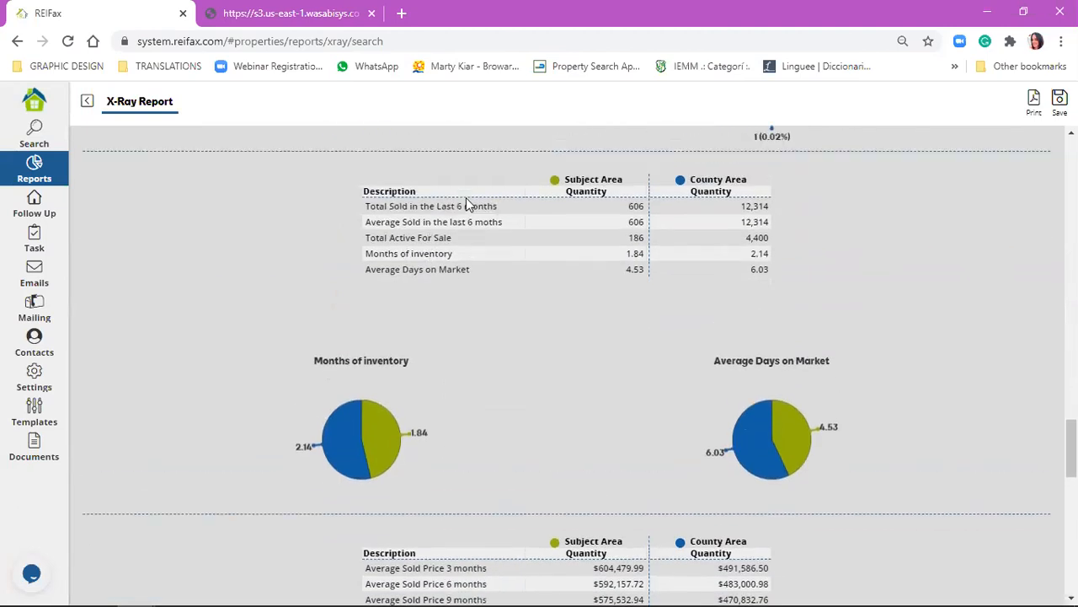
{"action": "scroll", "coordinate": [466, 202], "scroll_direction": "up", "scroll_amount": 1}
{"action": "scroll", "coordinate": [421, 313], "scroll_direction": "down", "scroll_amount": 1}
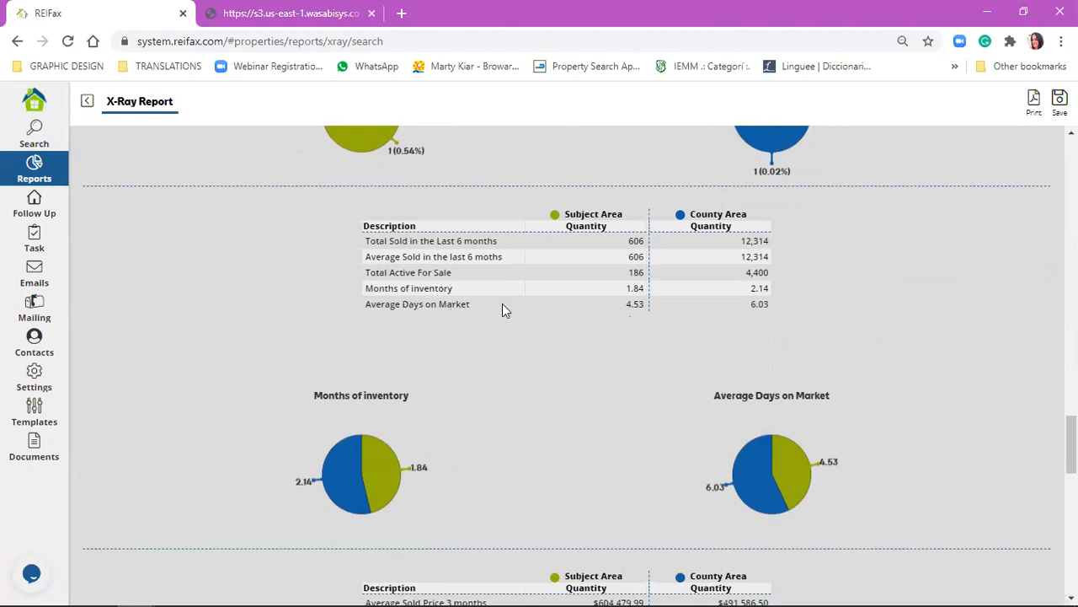
{"action": "scroll", "coordinate": [627, 308], "scroll_direction": "down", "scroll_amount": 1}
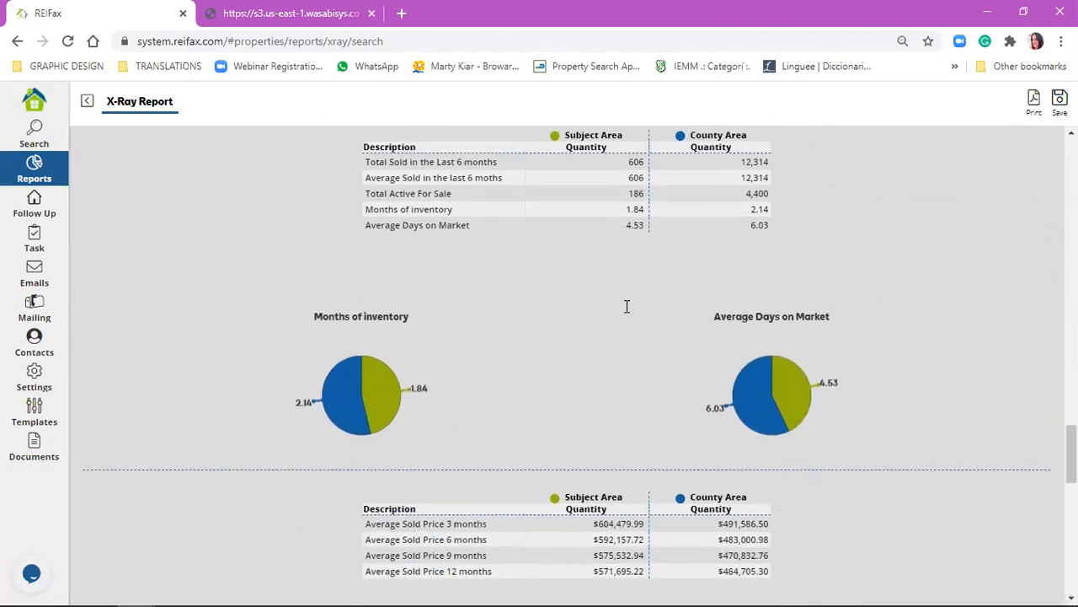
Examine the X-Ray Report's average and median sold price tables and charts, and review its summary, pie charts and pre-foreclosure section again.
{"action": "scroll", "coordinate": [627, 308], "scroll_direction": "down", "scroll_amount": 2}
{"action": "scroll", "coordinate": [625, 314], "scroll_direction": "down", "scroll_amount": 10}
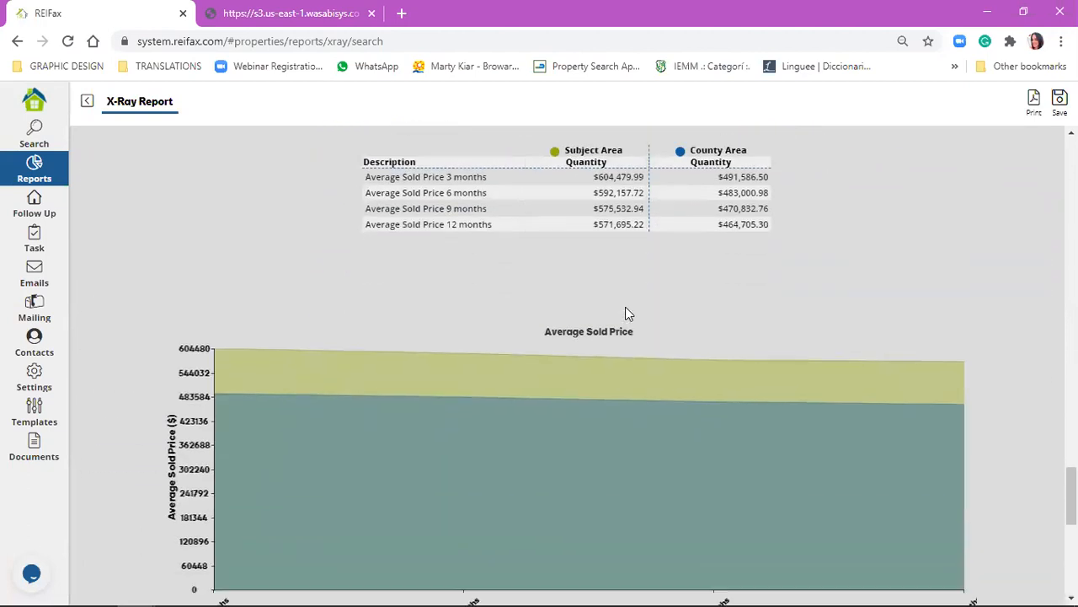
{"action": "scroll", "coordinate": [626, 309], "scroll_direction": "down", "scroll_amount": 1}
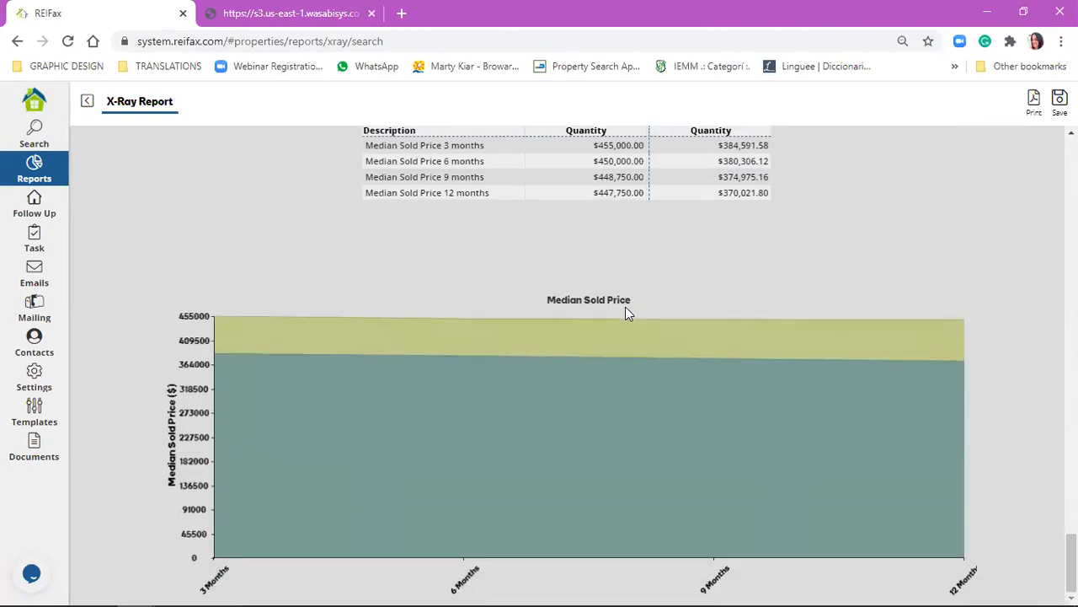
{"action": "scroll", "coordinate": [579, 316], "scroll_direction": "up", "scroll_amount": 1}
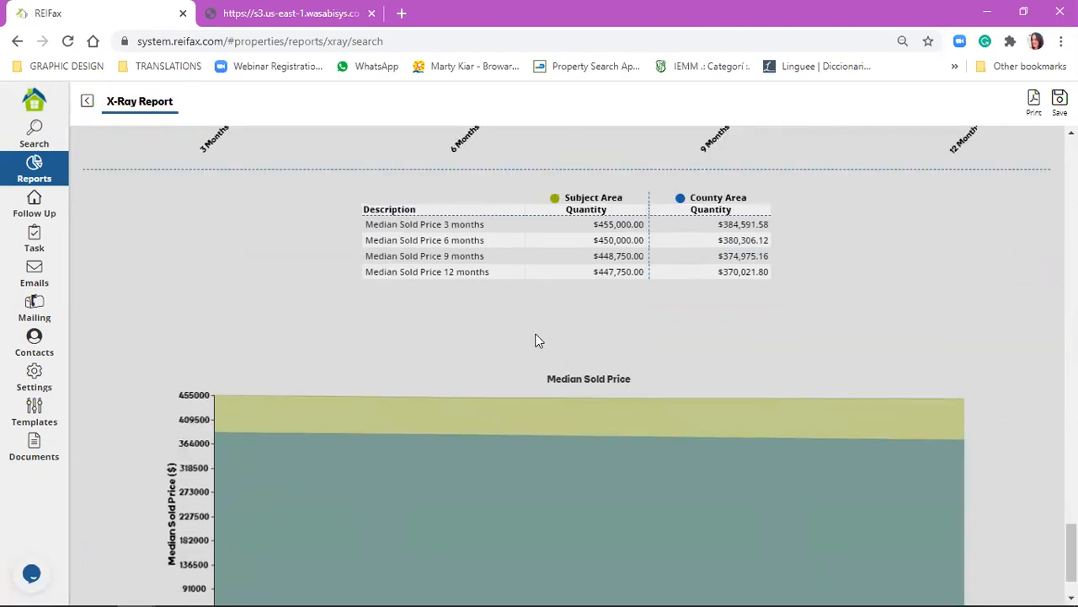
{"action": "scroll", "coordinate": [413, 370], "scroll_direction": "up", "scroll_amount": 1}
{"action": "scroll", "coordinate": [935, 448], "scroll_direction": "up", "scroll_amount": 15}
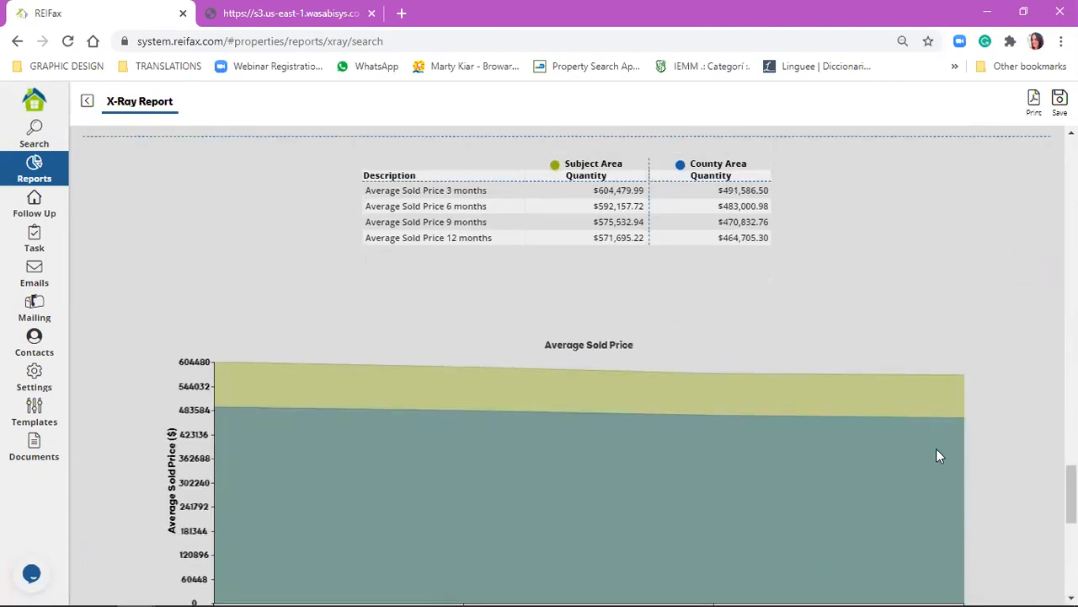
{"action": "scroll", "coordinate": [344, 213], "scroll_direction": "up", "scroll_amount": 10}
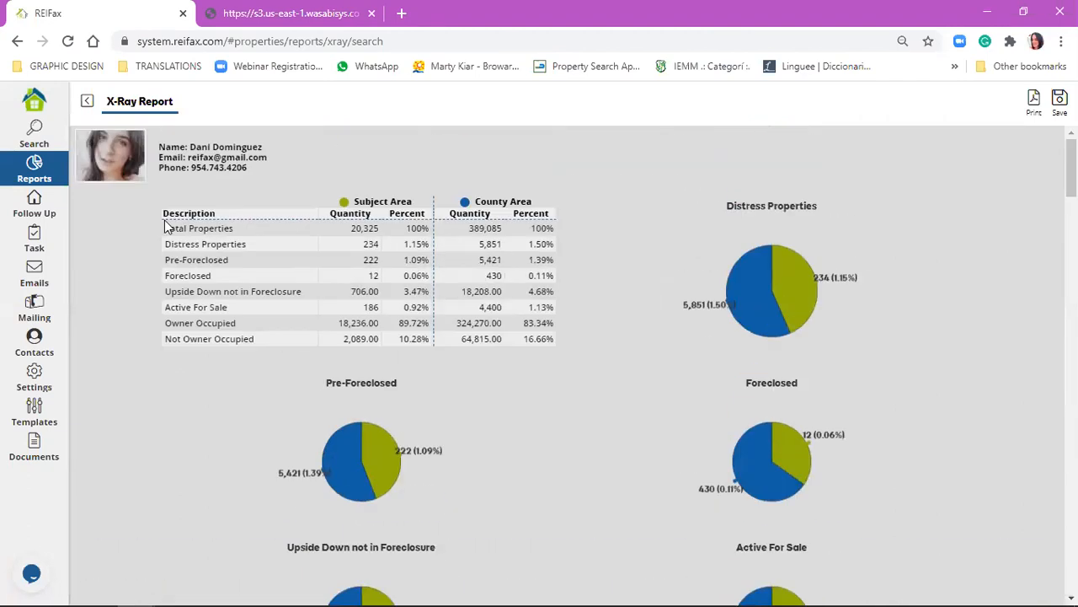
{"action": "scroll", "coordinate": [480, 374], "scroll_direction": "down", "scroll_amount": 7}
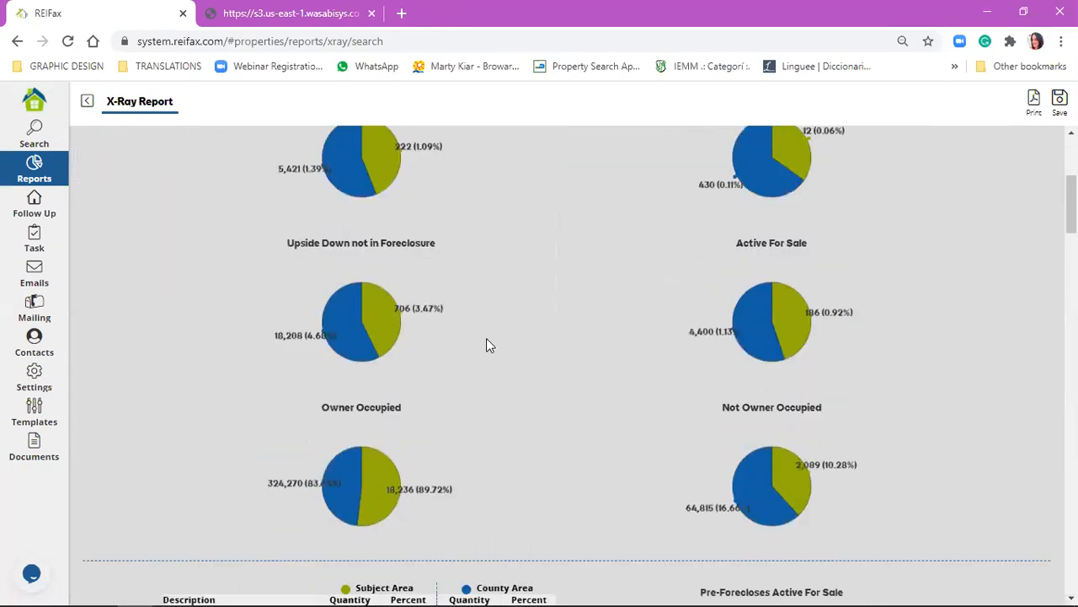
{"action": "scroll", "coordinate": [388, 261], "scroll_direction": "down", "scroll_amount": 3}
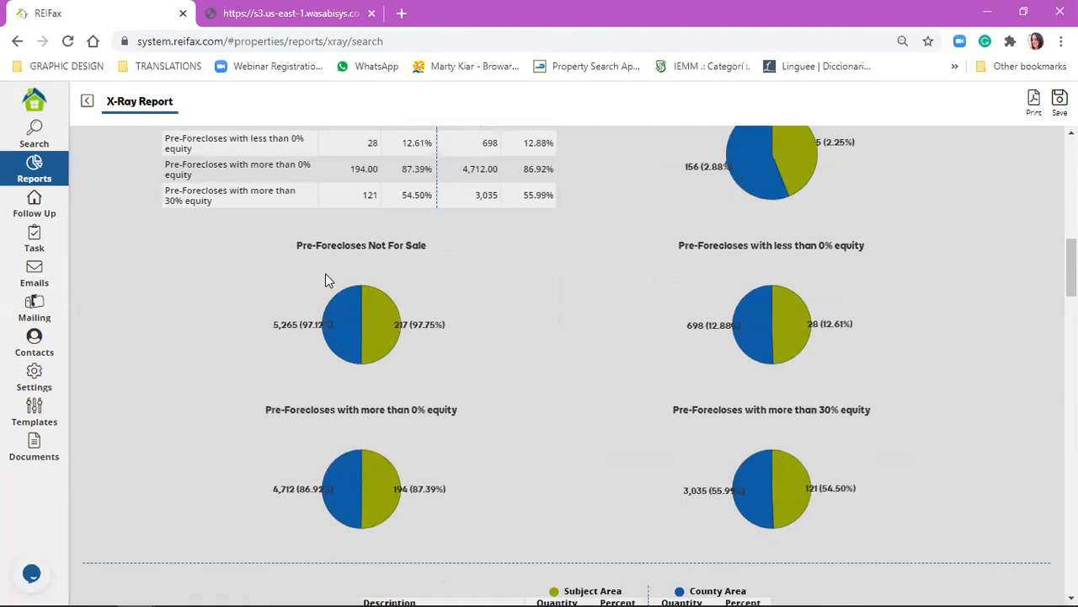
{"action": "scroll", "coordinate": [326, 273], "scroll_direction": "down", "scroll_amount": 5}
{"action": "scroll", "coordinate": [161, 128], "scroll_direction": "up", "scroll_amount": 4}
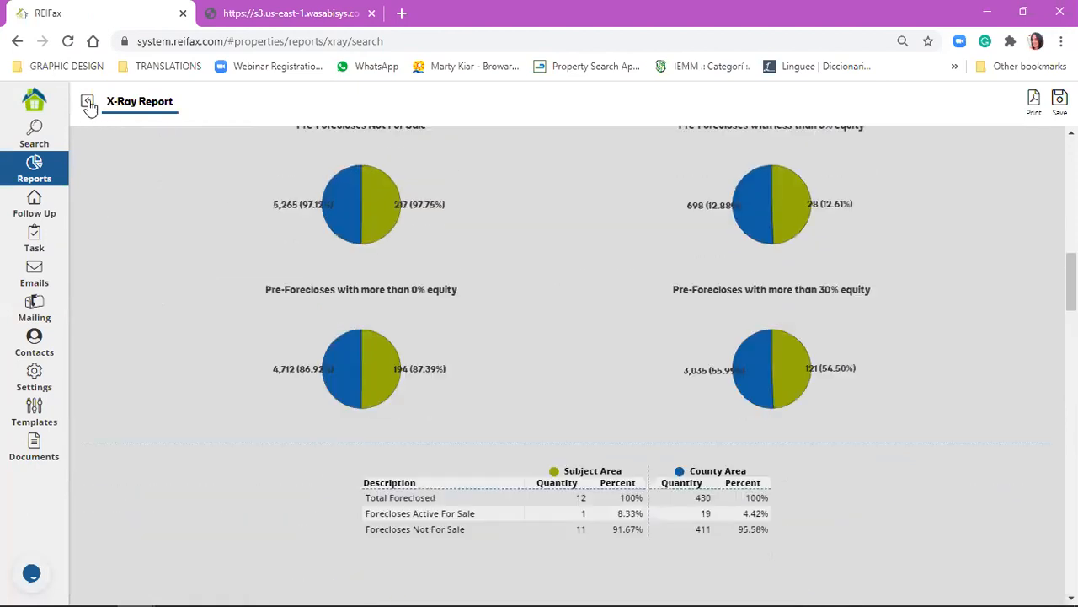
{"action": "scroll", "coordinate": [89, 106], "scroll_direction": "up", "scroll_amount": 10}
Return to the property search and look through the saved searches in Manage Search, closing the list without loading one.
{"action": "left_click", "coordinate": [88, 105]}
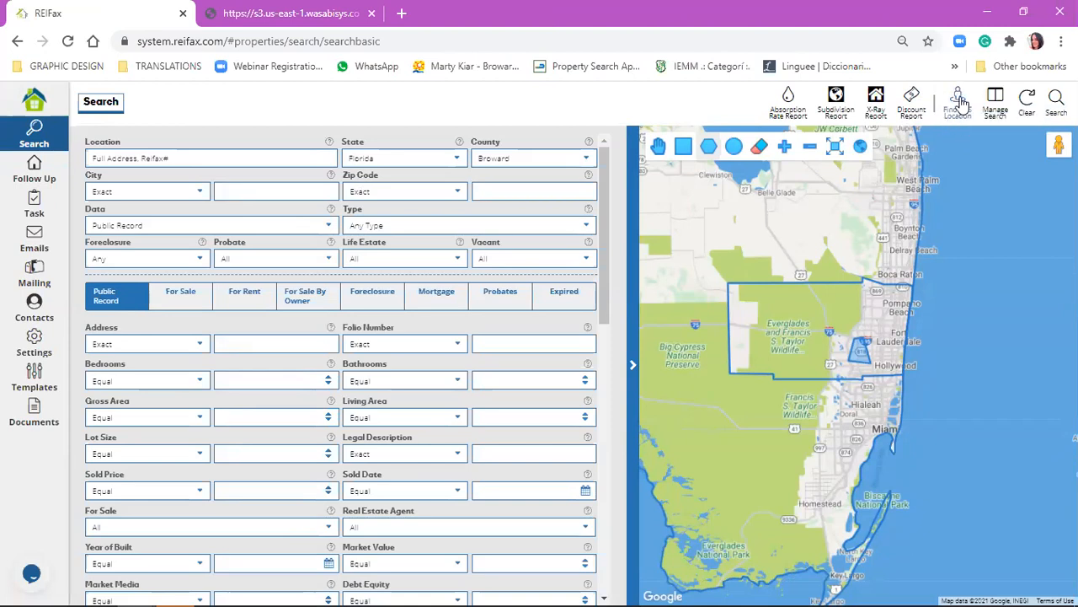
{"action": "left_click", "coordinate": [958, 102]}
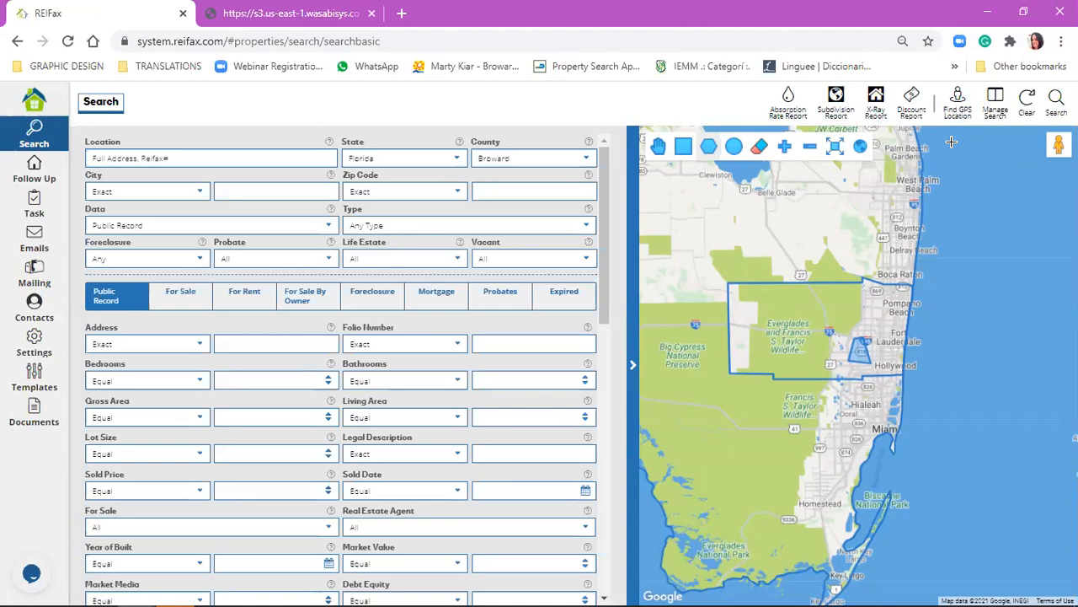
{"action": "left_click", "coordinate": [1003, 105]}
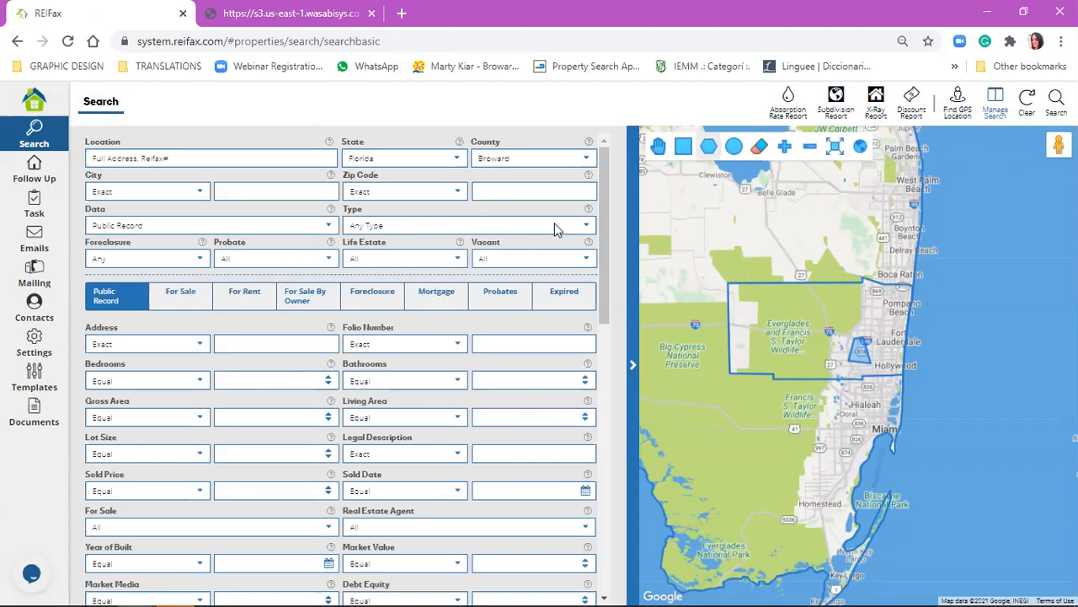
{"action": "left_click_drag", "start_coordinate": [534, 211], "coordinate": [589, 229]}
{"action": "left_click_drag", "start_coordinate": [812, 246], "coordinate": [810, 238]}
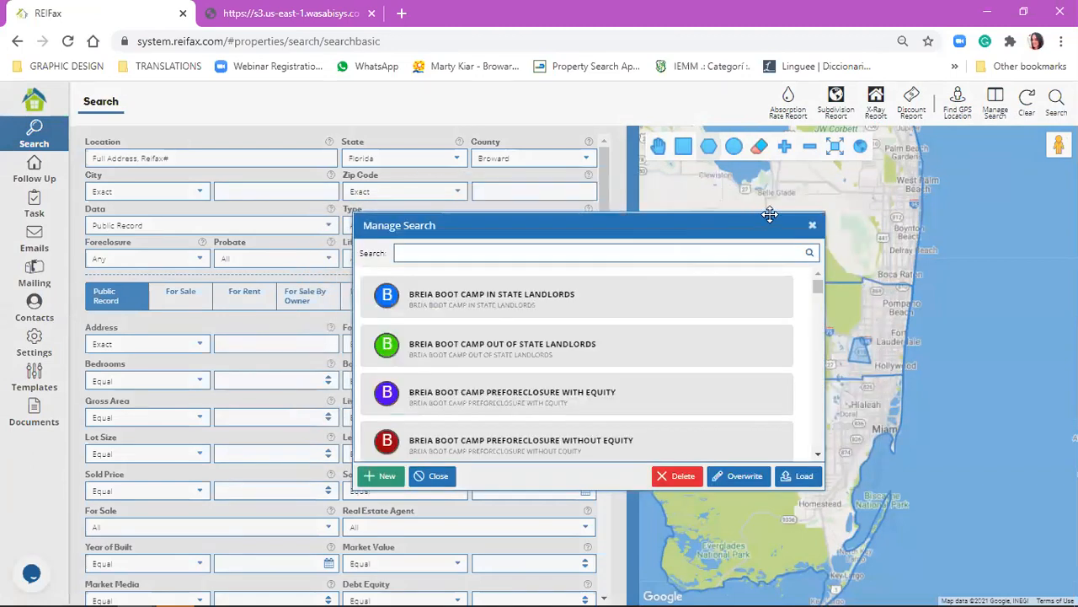
{"action": "double_click", "coordinate": [374, 297]}
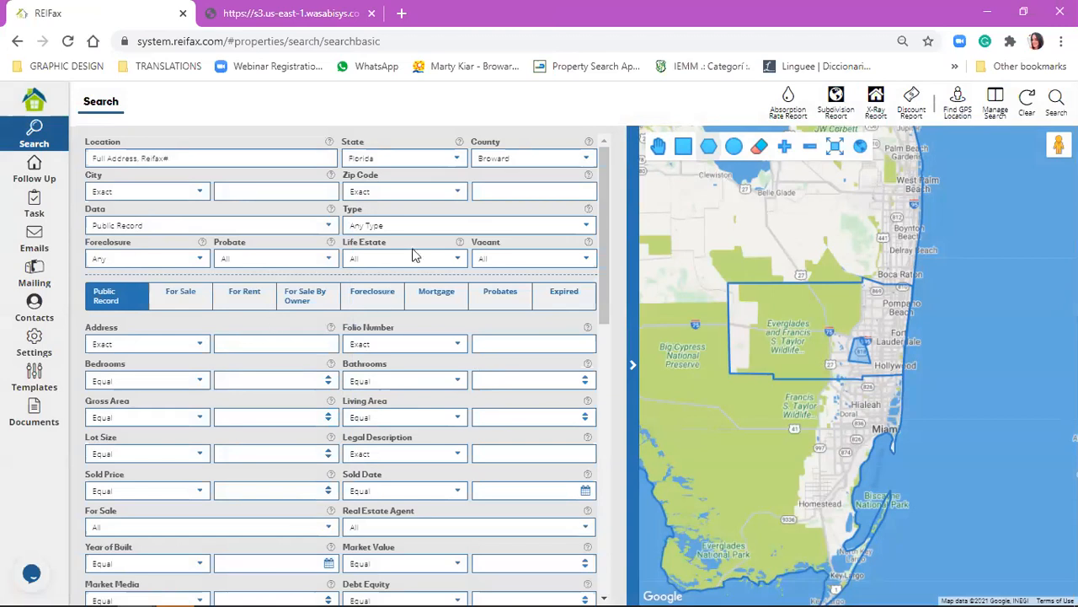
Set the search's zip code to 33325, the property type to Single Family and the data to For Sale.
{"action": "left_click", "coordinate": [510, 191]}
{"action": "type", "text": "33325"}
{"action": "left_click", "coordinate": [495, 226]}
{"action": "left_click", "coordinate": [494, 268]}
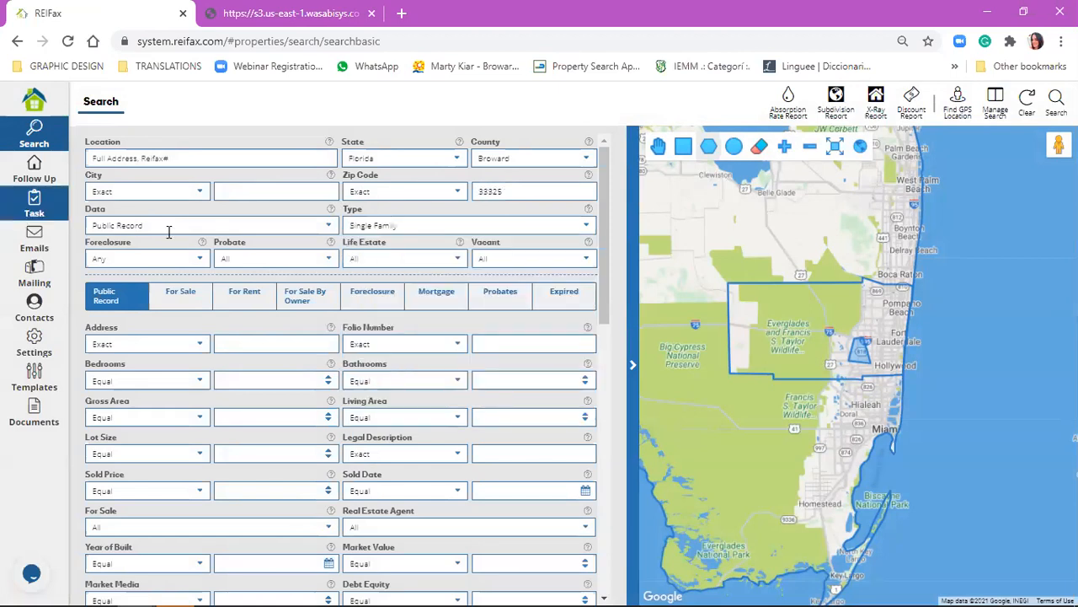
{"action": "left_click", "coordinate": [218, 226]}
{"action": "left_click", "coordinate": [199, 267]}
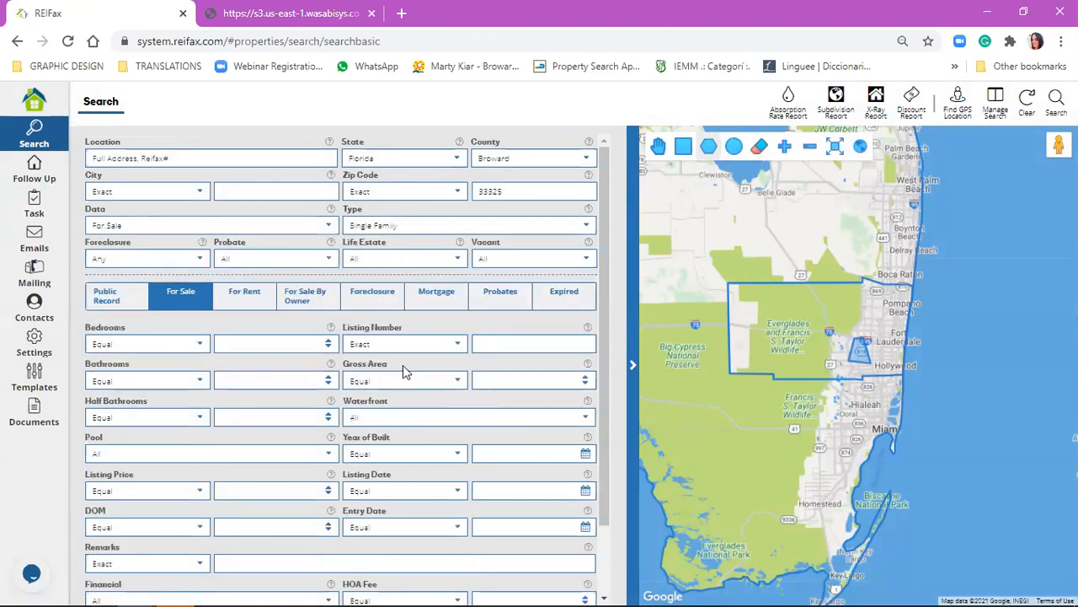
Set the public record market value filter to Equal or Less than 350000.
{"action": "left_click", "coordinate": [105, 301]}
{"action": "scroll", "coordinate": [467, 434], "scroll_direction": "down", "scroll_amount": 3}
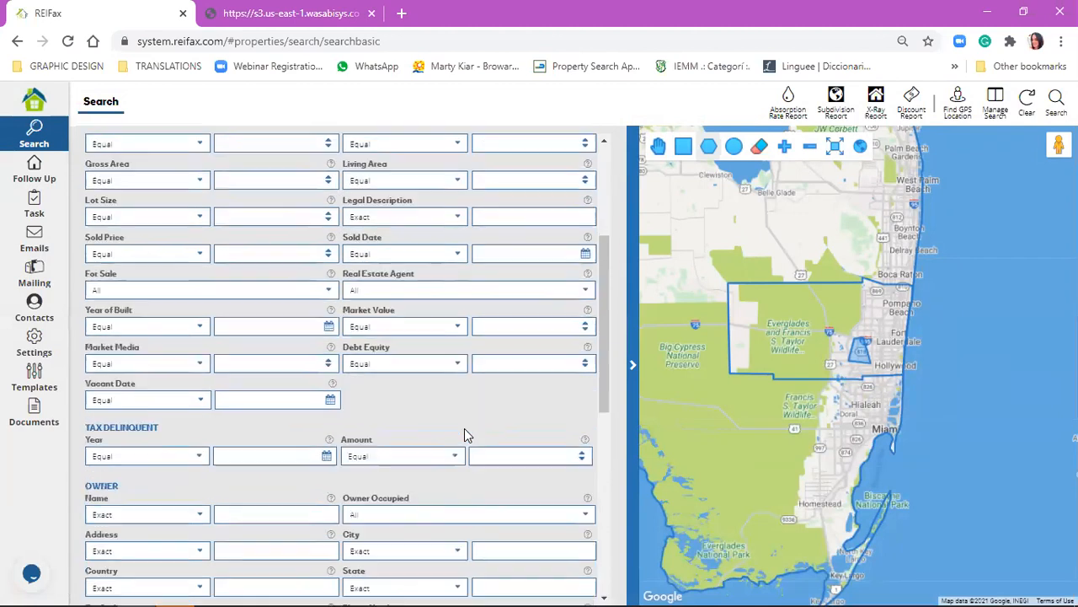
{"action": "left_click", "coordinate": [444, 327]}
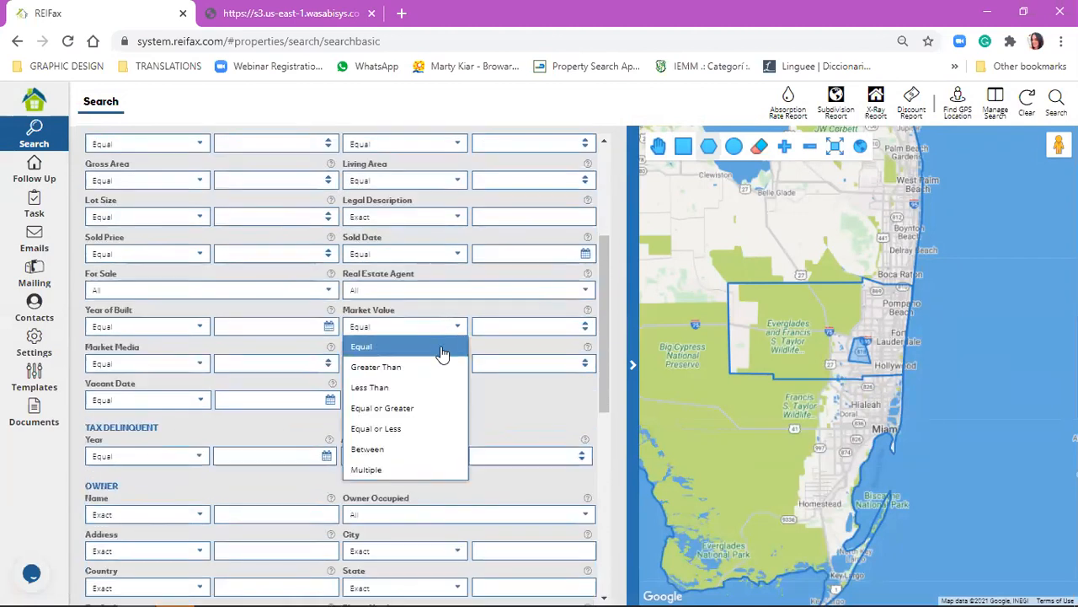
{"action": "left_click", "coordinate": [437, 430]}
{"action": "left_click", "coordinate": [553, 325]}
{"action": "type", "text": "350000"}
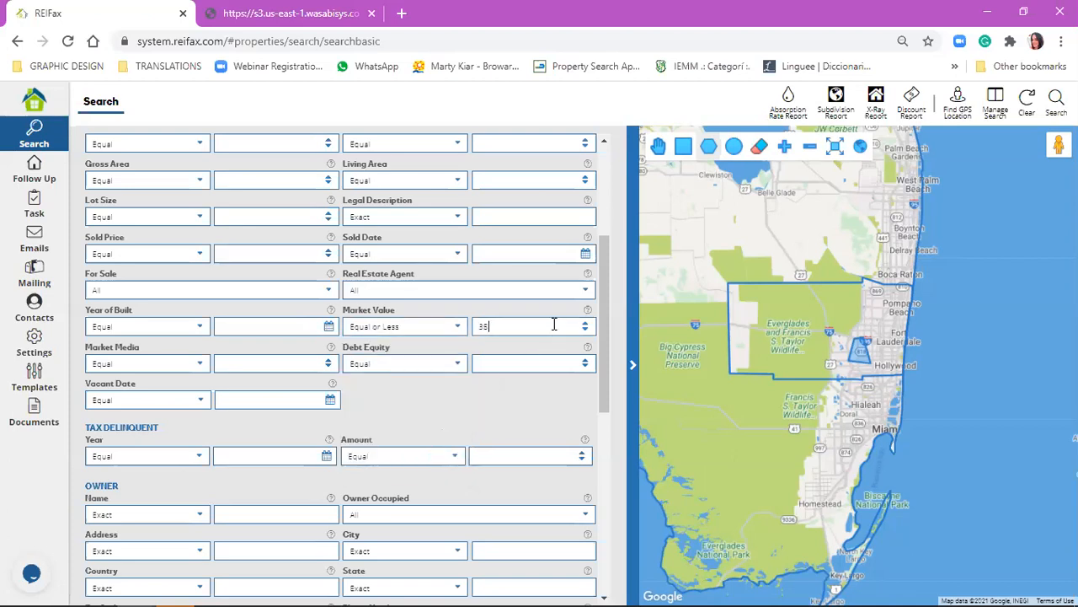
Set the public record debt equity filter to Equal or Greater than 30.
{"action": "left_click", "coordinate": [402, 365]}
{"action": "left_click", "coordinate": [408, 445]}
{"action": "left_click", "coordinate": [476, 362]}
{"action": "type", "text": "30"}
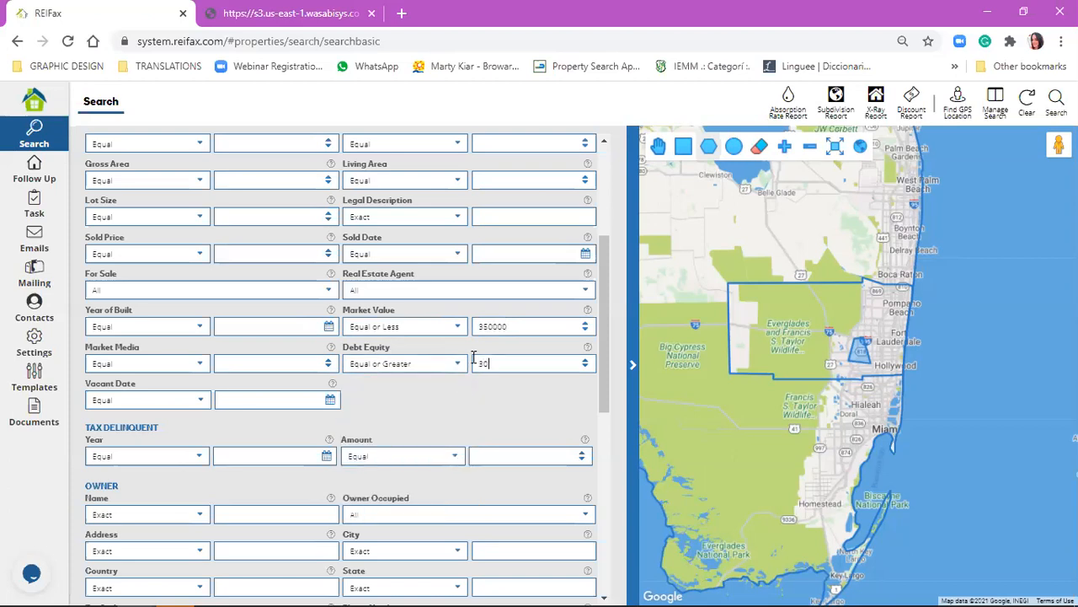
Set the Owner Occupied filter in the owner section to No.
{"action": "scroll", "coordinate": [443, 449], "scroll_direction": "down", "scroll_amount": 1}
{"action": "left_click", "coordinate": [442, 432]}
{"action": "left_click", "coordinate": [419, 480]}
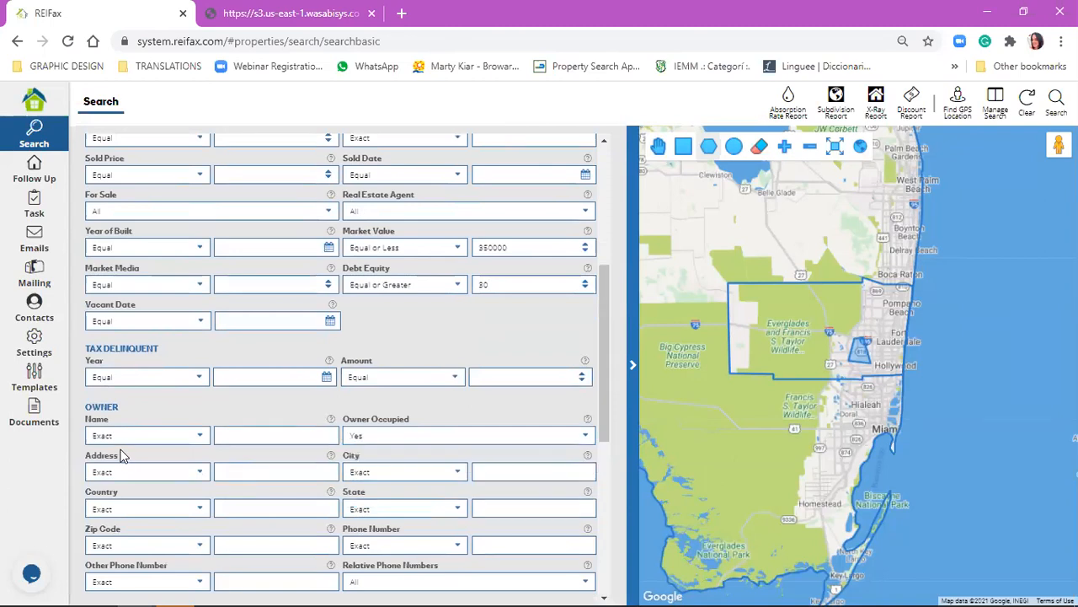
{"action": "left_click", "coordinate": [468, 434]}
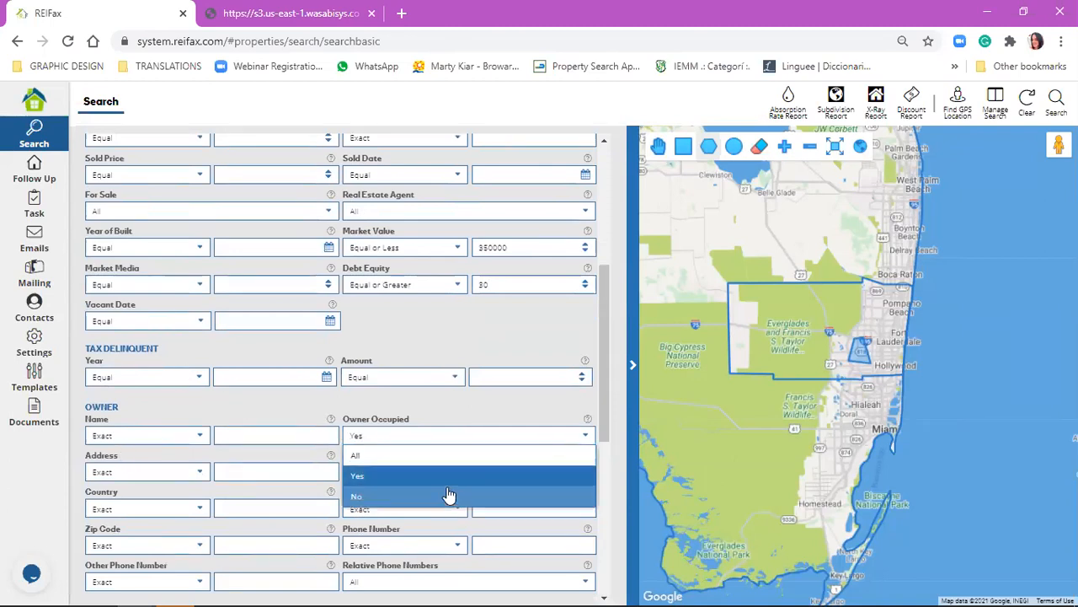
{"action": "left_click", "coordinate": [332, 529]}
Review the For Sale filters and expand the summary of the search parameters beside the map.
{"action": "scroll", "coordinate": [197, 422], "scroll_direction": "up", "scroll_amount": 3}
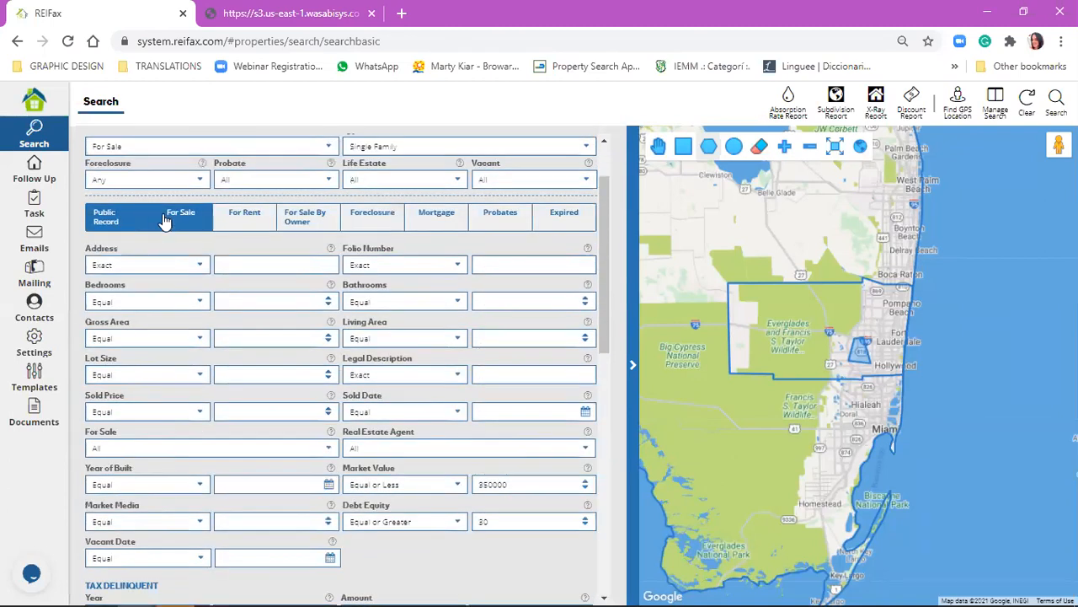
{"action": "left_click", "coordinate": [180, 217]}
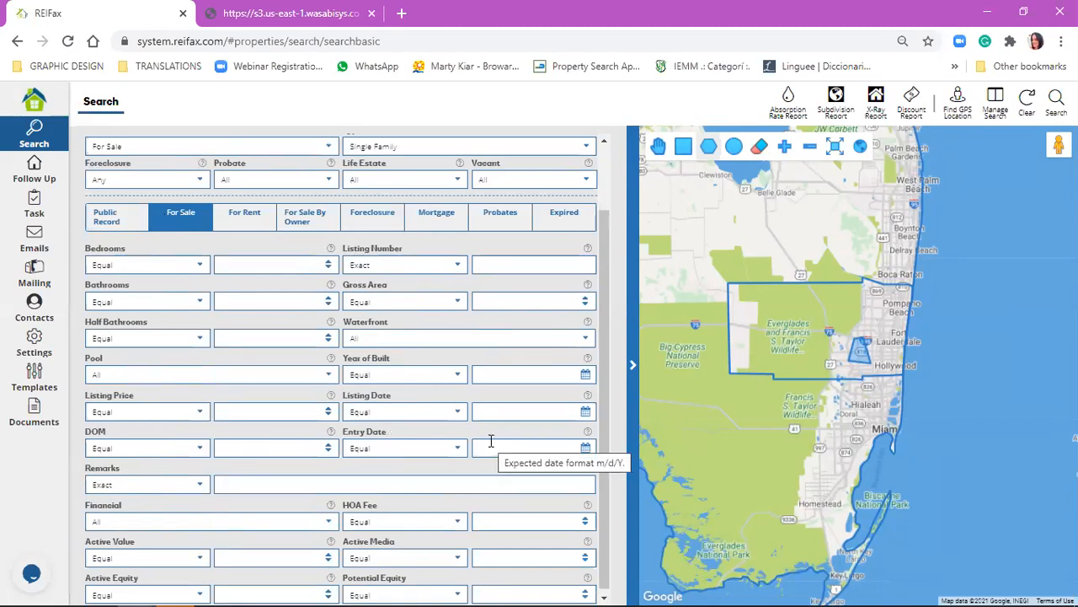
{"action": "scroll", "coordinate": [492, 441], "scroll_direction": "down", "scroll_amount": 1}
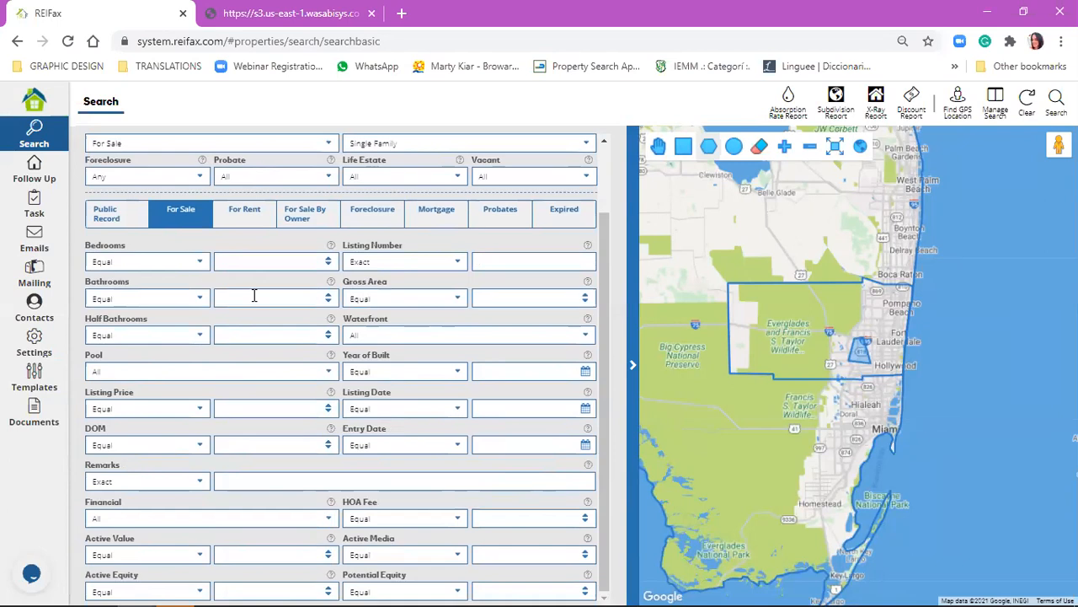
{"action": "scroll", "coordinate": [253, 299], "scroll_direction": "up", "scroll_amount": 2}
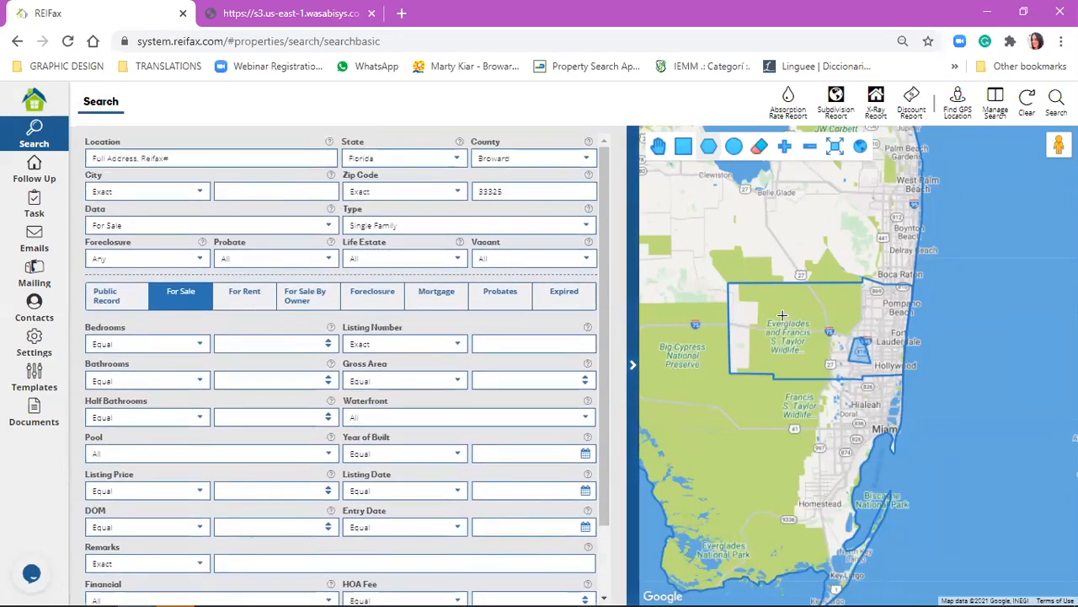
{"action": "left_click", "coordinate": [633, 364]}
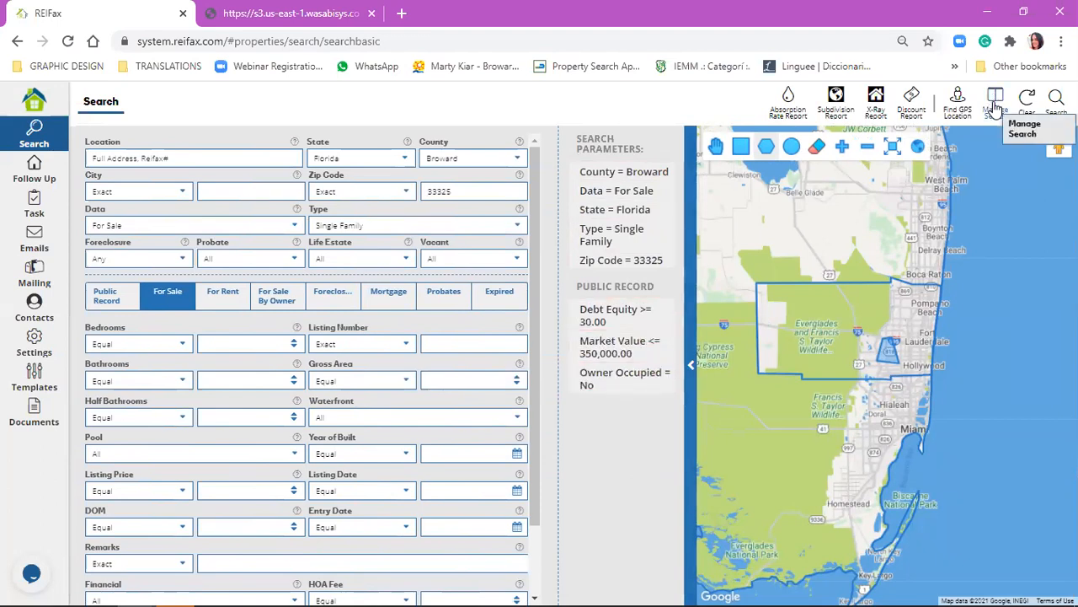
Start a new saved search in Manage Search and name it "SFH - FS - 33325".
{"action": "left_click_drag", "start_coordinate": [649, 213], "coordinate": [602, 399]}
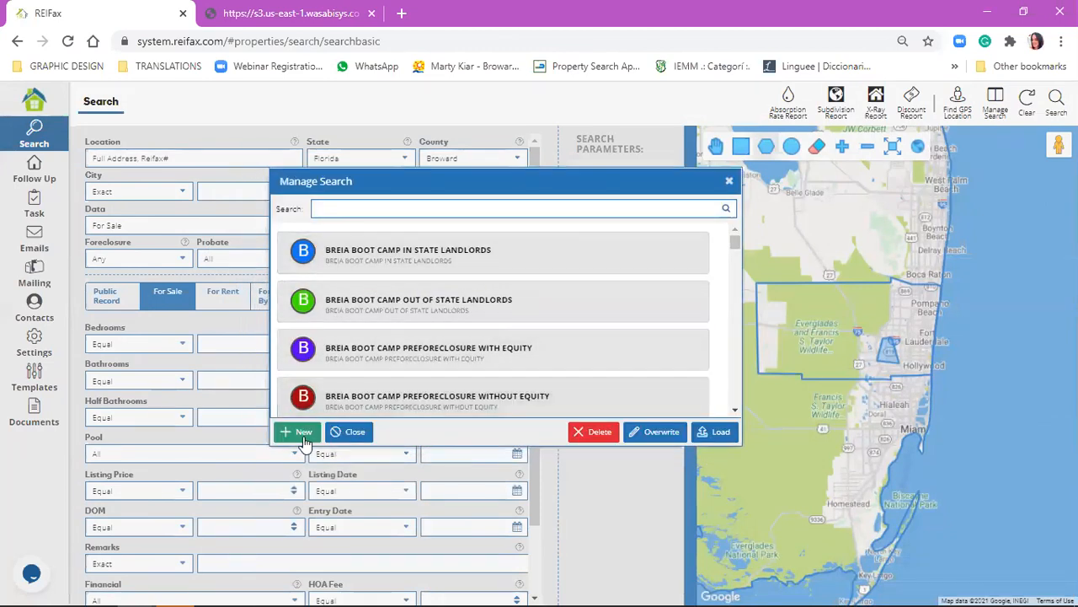
{"action": "left_click", "coordinate": [302, 432]}
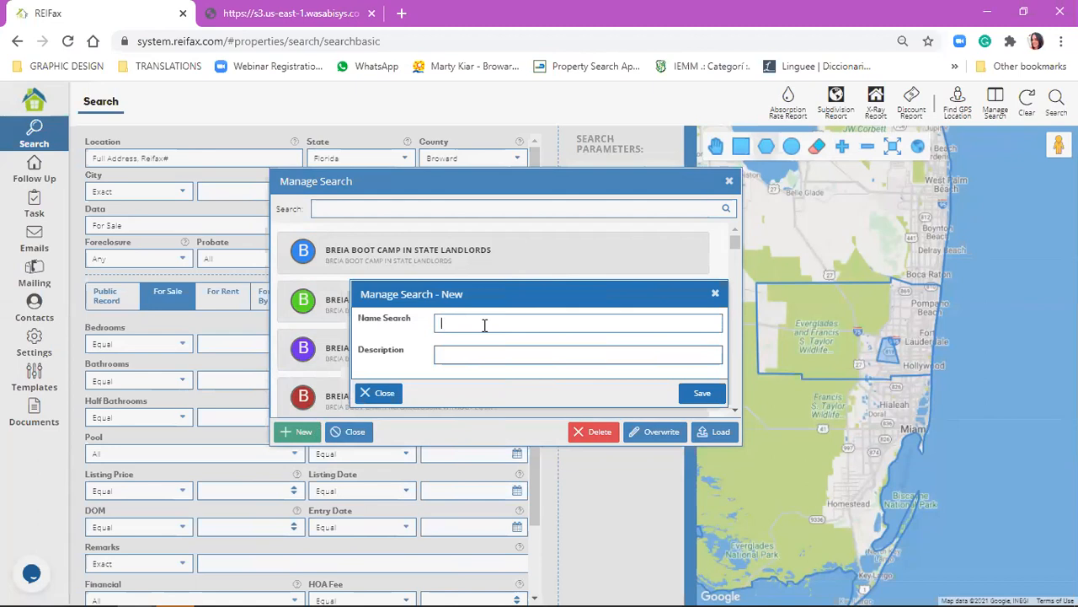
{"action": "type", "text": "sF-"}
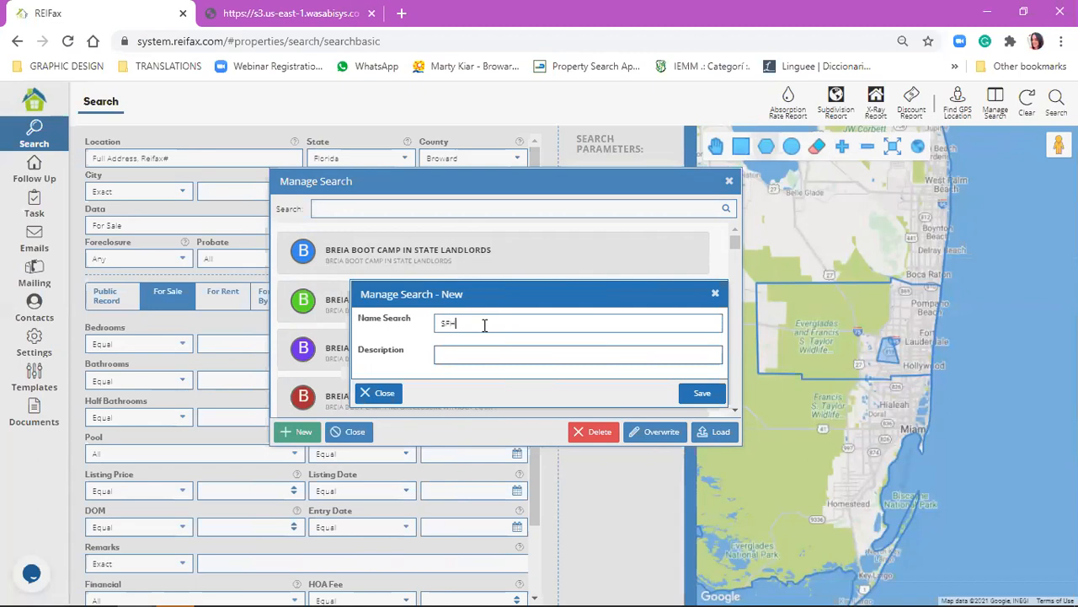
{"action": "type", "text": " FS - 33325"}
{"action": "key", "text": "Tab"}
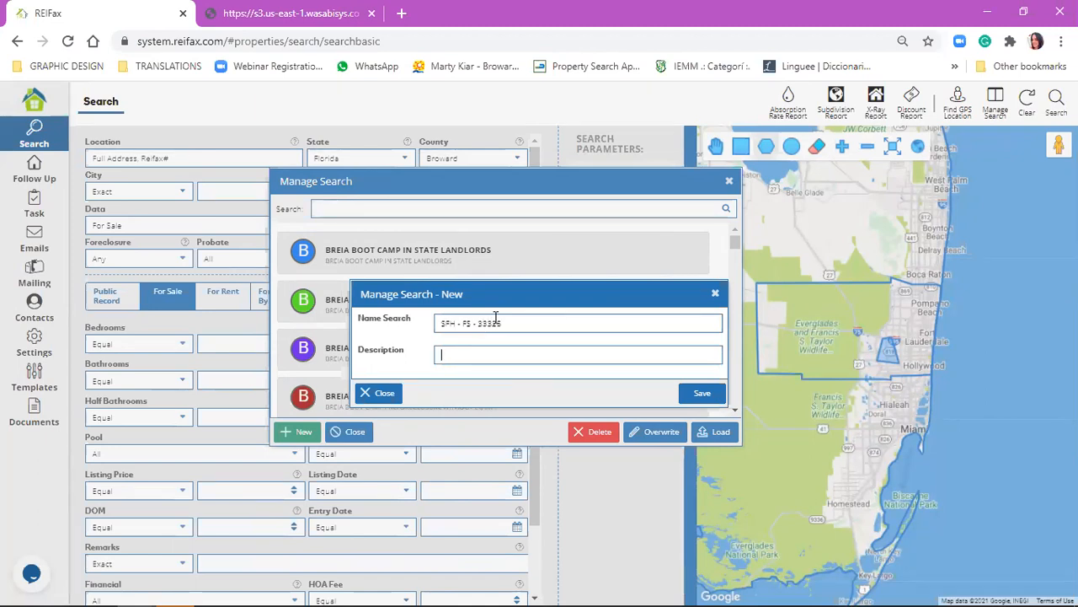
Describe the new search as "-350k MV - +30% DTE" and save it.
{"action": "type", "text": "0"}
{"action": "key", "text": "BackSpace"}
{"action": "type", "text": "-330K M"}
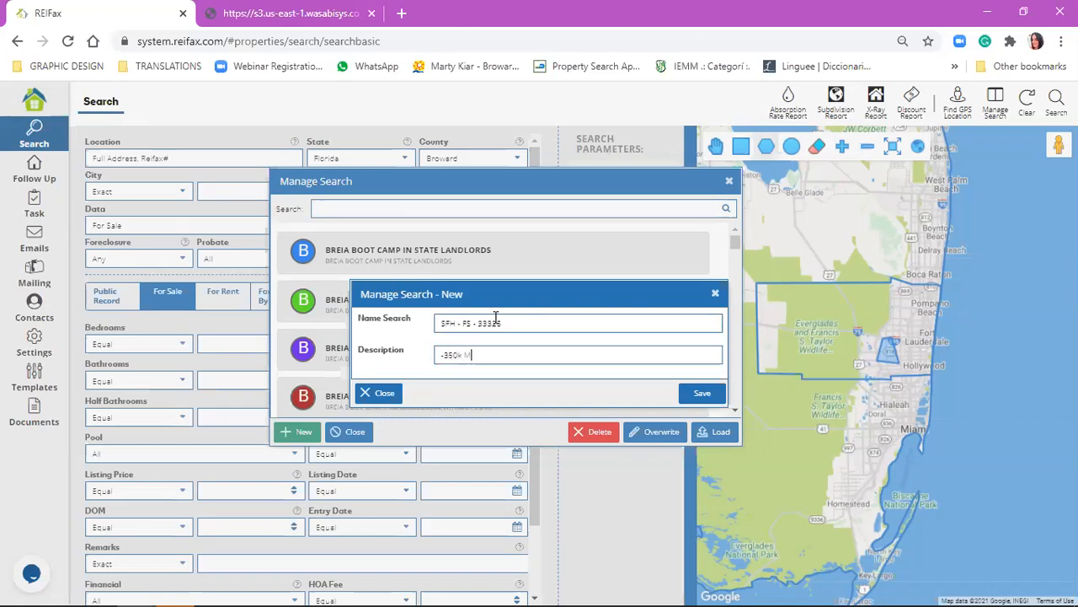
{"action": "type", "text": "V -"}
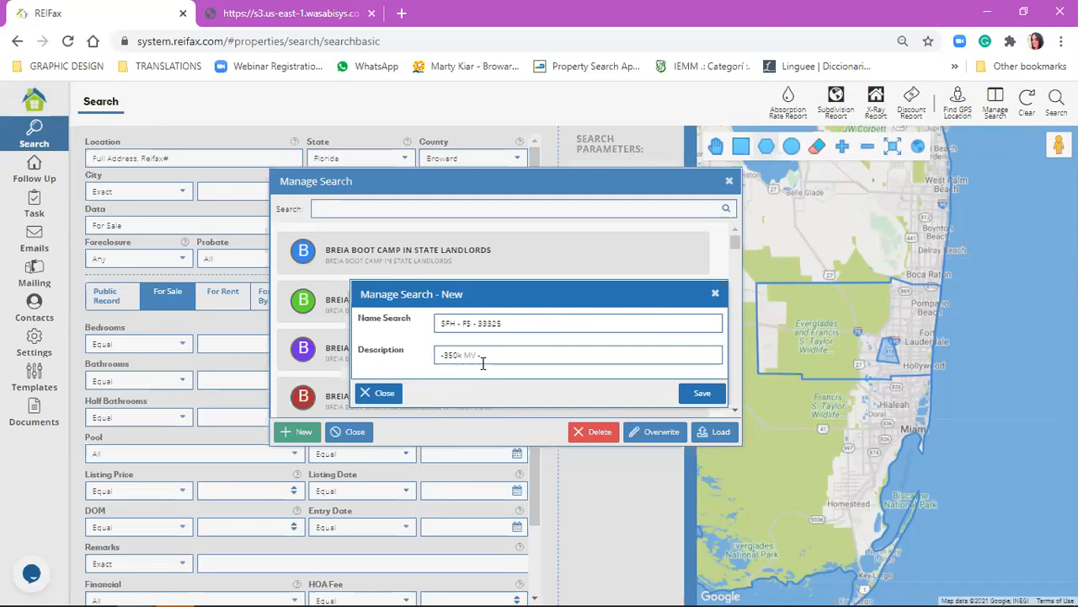
{"action": "type", "text": "-30% DTE"}
{"action": "left_click", "coordinate": [699, 390]}
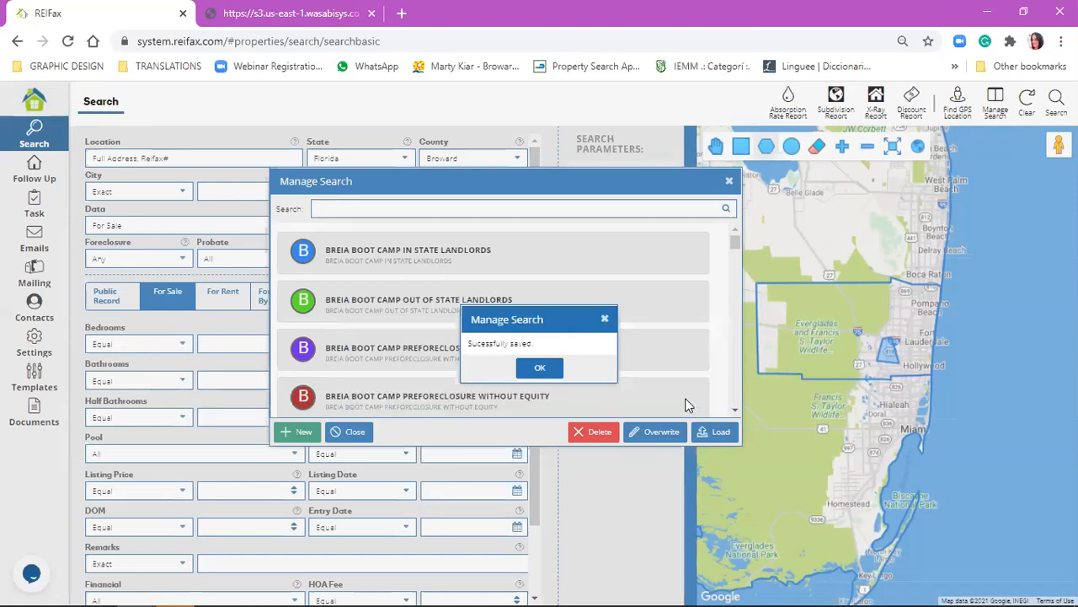
{"action": "left_click", "coordinate": [552, 368]}
Locate the SFH - FS - 33325 search in the saved list, close the list and clear the search form.
{"action": "scroll", "coordinate": [558, 269], "scroll_direction": "down", "scroll_amount": 10}
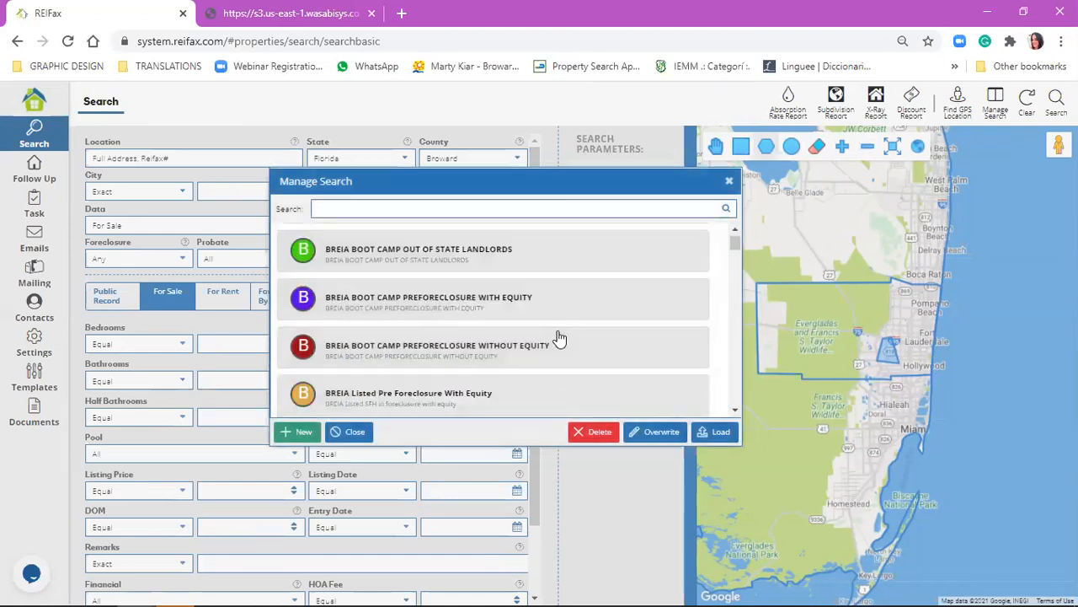
{"action": "left_click_drag", "start_coordinate": [731, 283], "coordinate": [741, 417]}
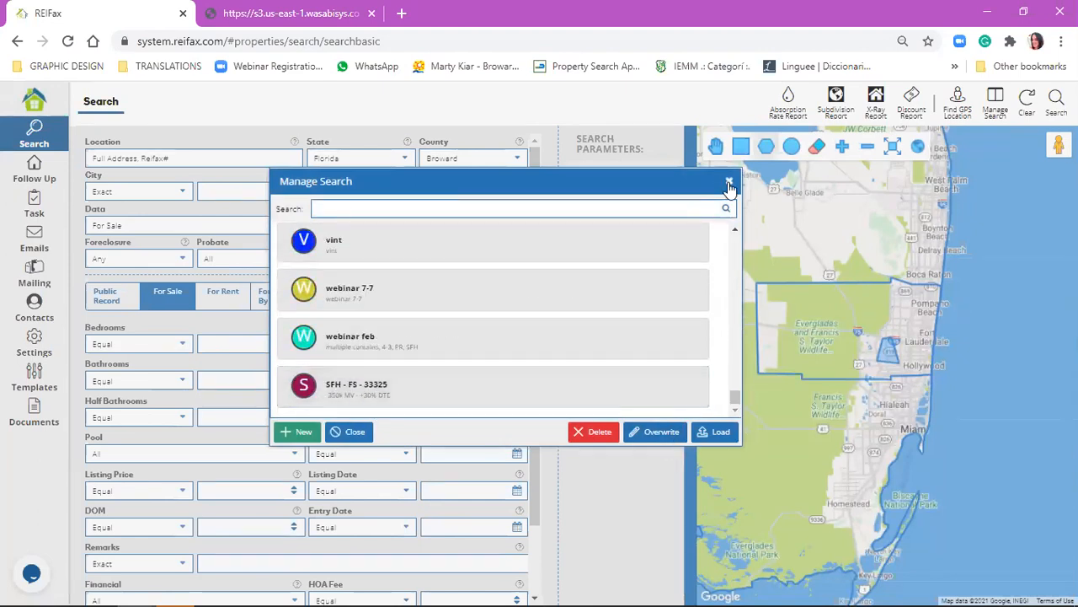
{"action": "left_click", "coordinate": [1026, 105]}
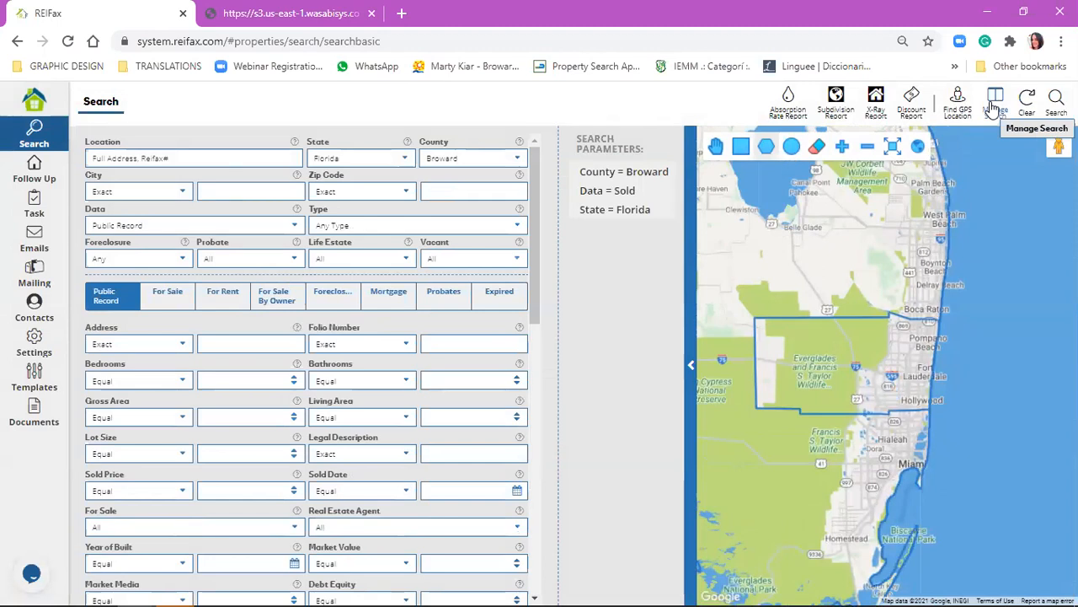
Filter the saved searches by "SFH" in Manage Search and load SFH - FS - 33325.
{"action": "left_click", "coordinate": [994, 105]}
{"action": "scroll", "coordinate": [493, 379], "scroll_direction": "down", "scroll_amount": 10}
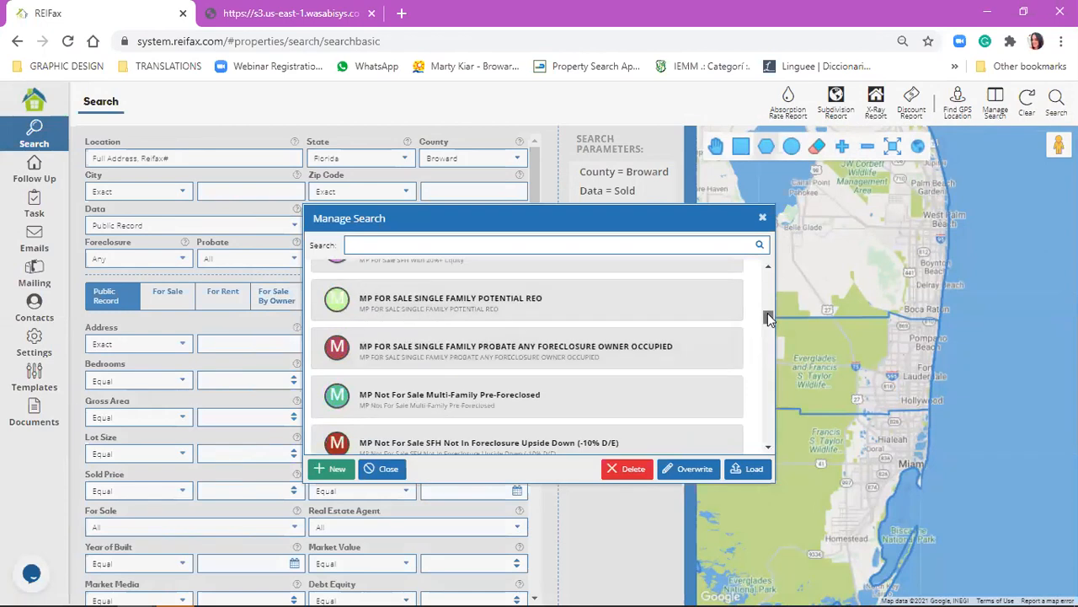
{"action": "left_click", "coordinate": [513, 243]}
{"action": "type", "text": "SFH"}
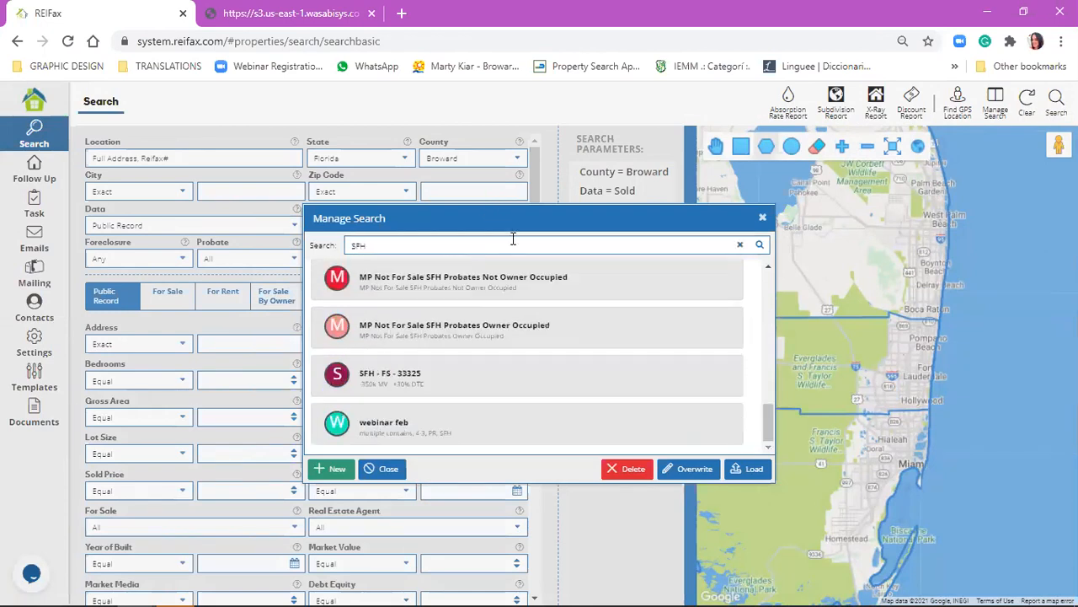
{"action": "left_click", "coordinate": [465, 388]}
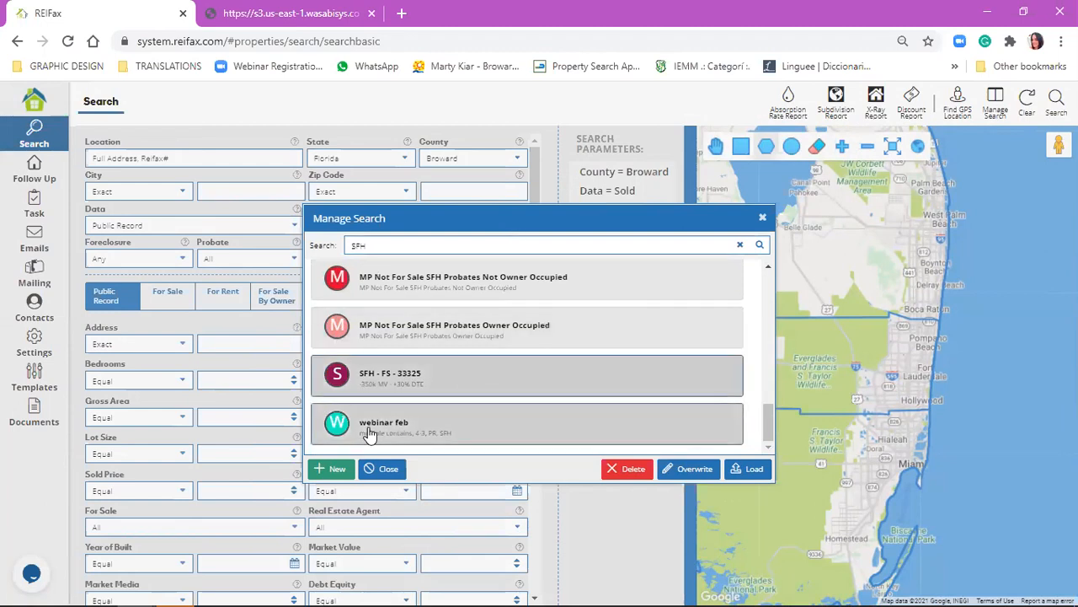
{"action": "left_click", "coordinate": [748, 472]}
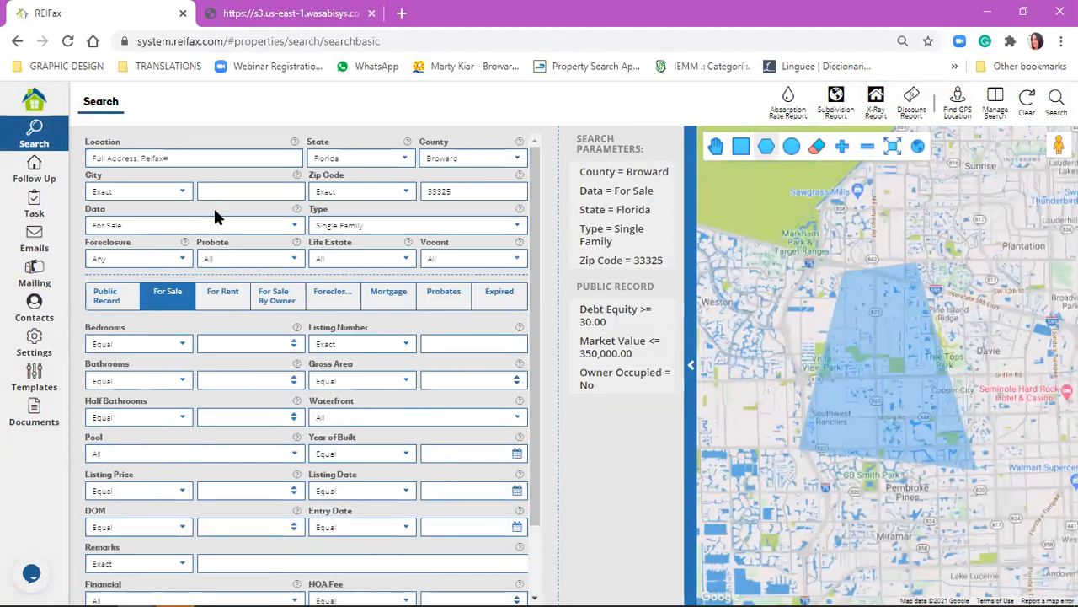
Set the Foreclosure filter to Pre-Foreclosed and the Probate filter to Yes.
{"action": "left_click", "coordinate": [148, 258]}
{"action": "left_click", "coordinate": [153, 319]}
{"action": "left_click", "coordinate": [284, 259]}
{"action": "left_click", "coordinate": [278, 290]}
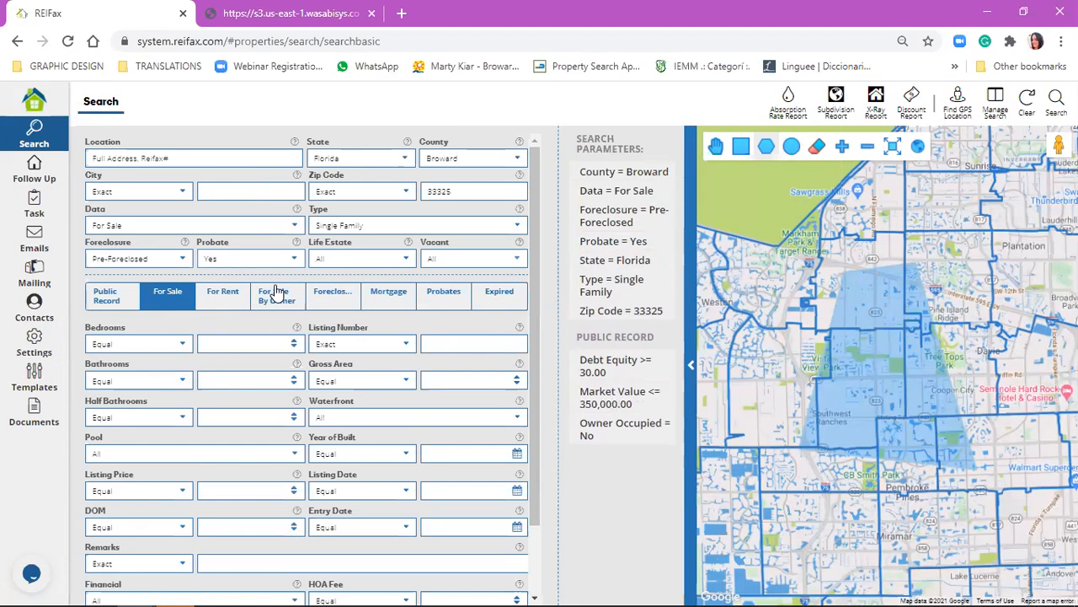
Filter the saved searches by "SFH" in Manage Search and look through the list for SFH - FS - 33325.
{"action": "left_click", "coordinate": [994, 102]}
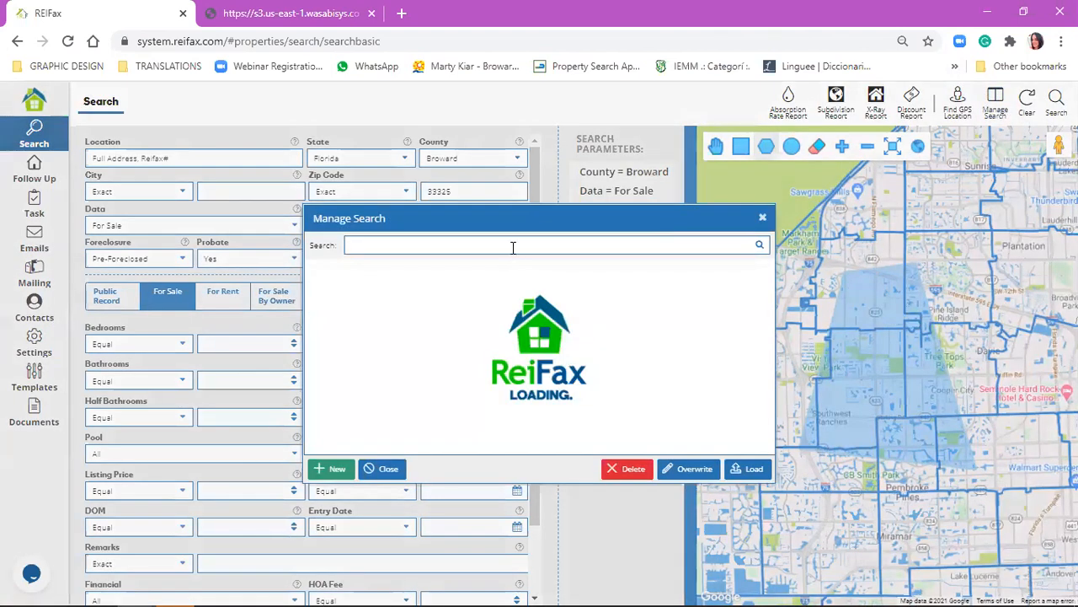
{"action": "left_click", "coordinate": [512, 246]}
{"action": "type", "text": "sFH"}
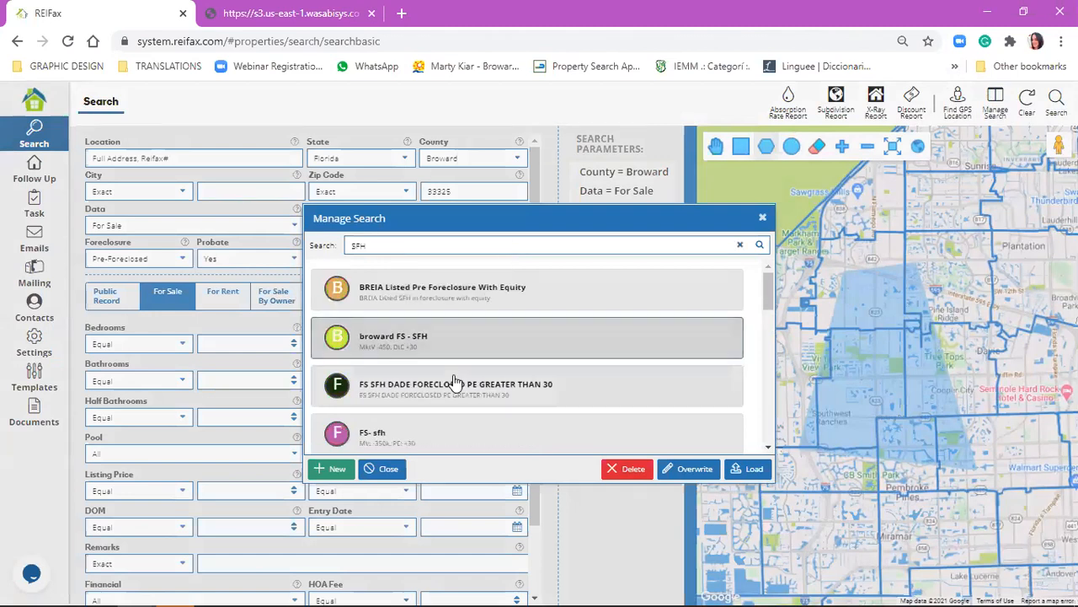
{"action": "scroll", "coordinate": [456, 339], "scroll_direction": "down", "scroll_amount": 1}
{"action": "scroll", "coordinate": [456, 339], "scroll_direction": "down", "scroll_amount": 2}
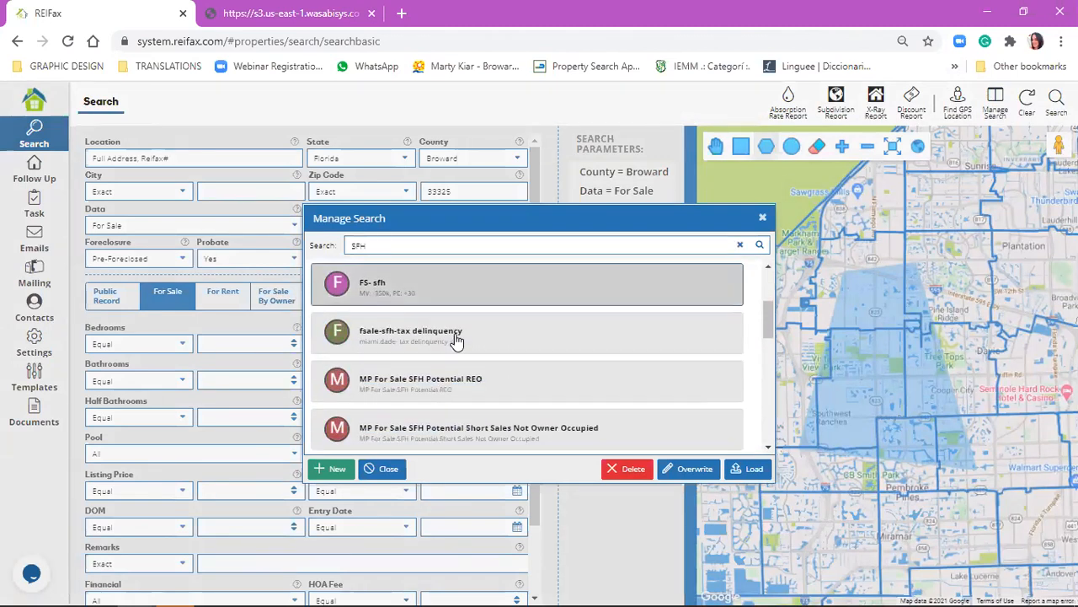
{"action": "scroll", "coordinate": [455, 339], "scroll_direction": "up", "scroll_amount": 3}
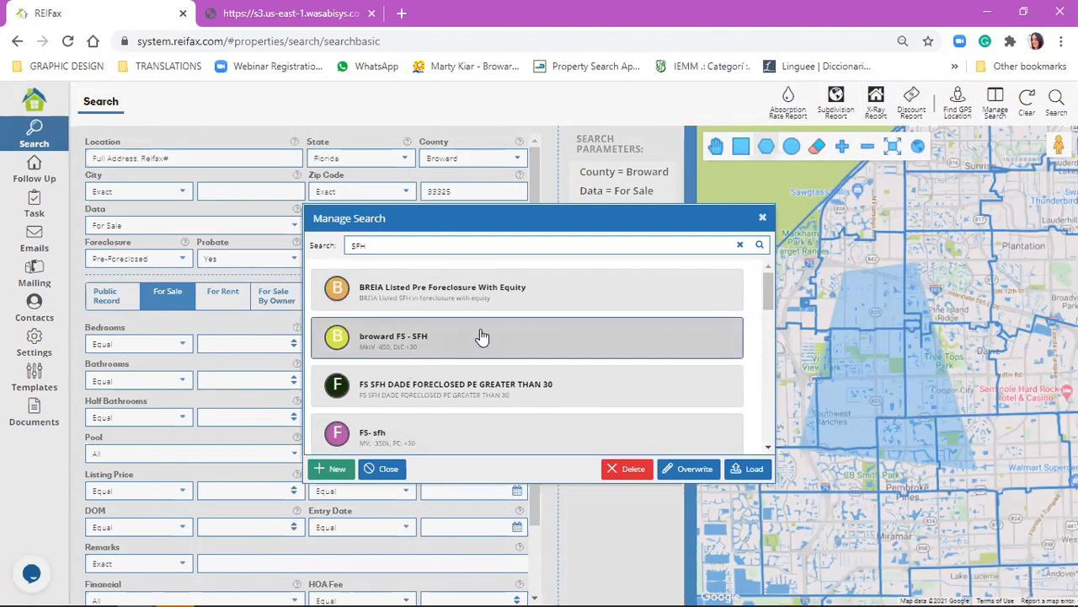
{"action": "scroll", "coordinate": [472, 314], "scroll_direction": "down", "scroll_amount": 3}
{"action": "scroll", "coordinate": [472, 313], "scroll_direction": "down", "scroll_amount": 3}
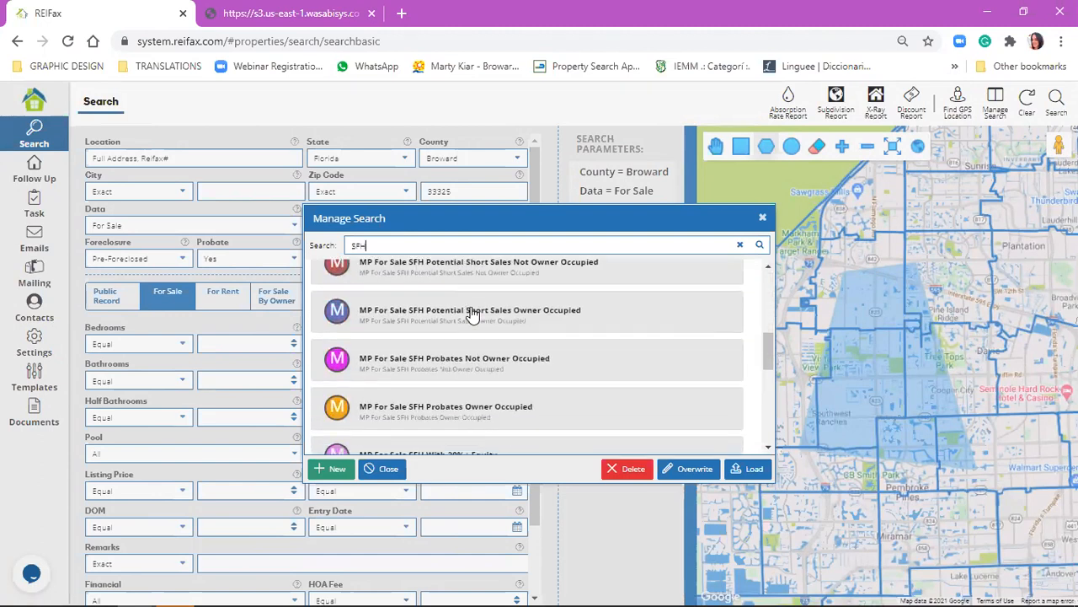
Filter the saved searches by "-350k" instead and overwrite SFH - FS - 33325 with the current parameters.
{"action": "double_click", "coordinate": [642, 245]}
{"action": "key", "text": "BackSpace"}
{"action": "type", "text": "-350k"}
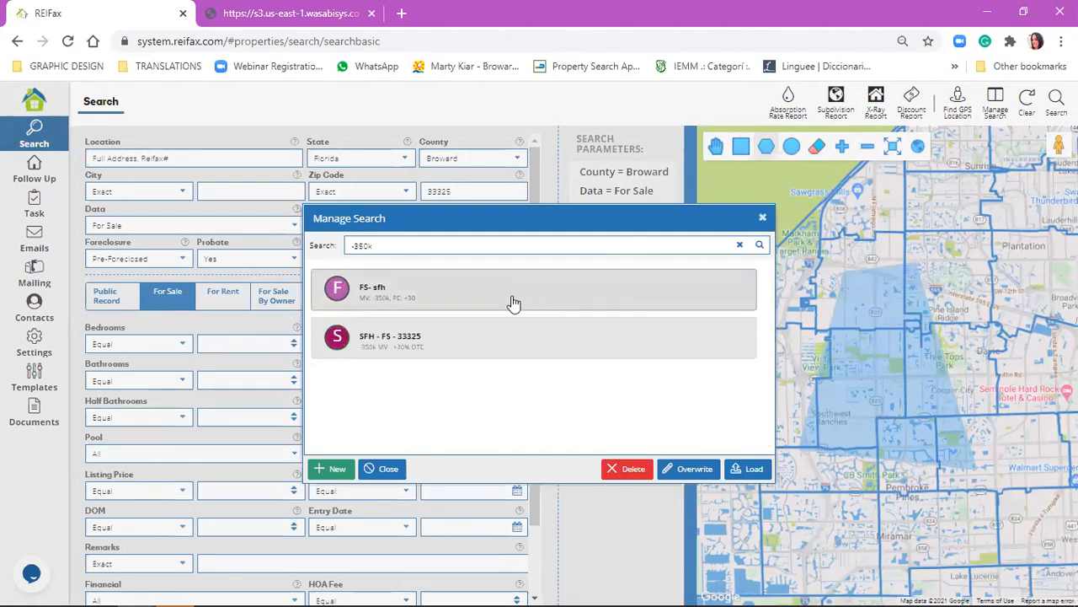
{"action": "left_click", "coordinate": [480, 352]}
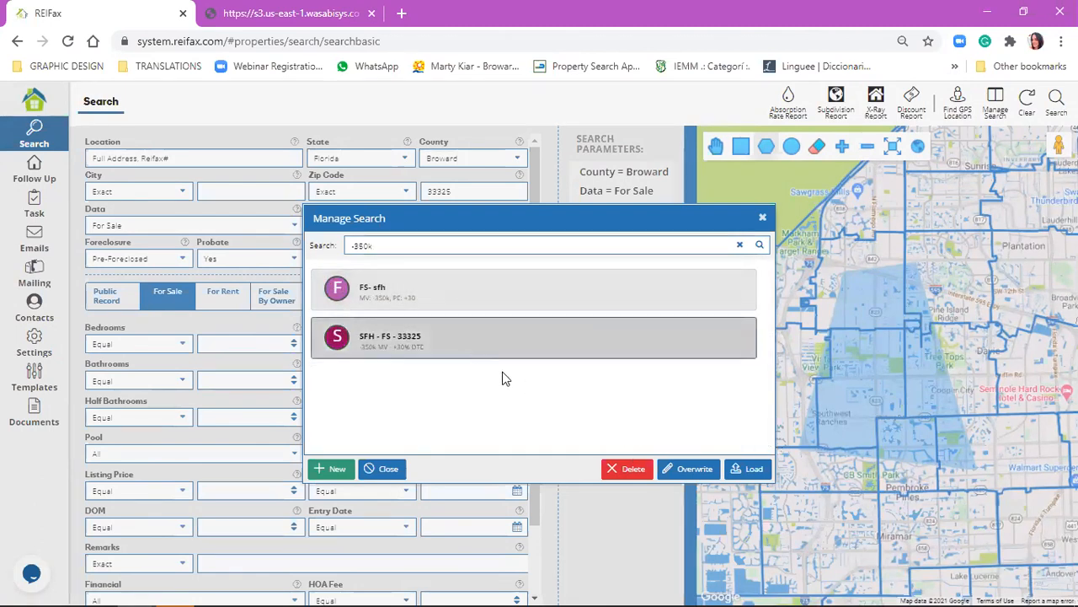
{"action": "left_click_drag", "start_coordinate": [435, 218], "coordinate": [295, 180]}
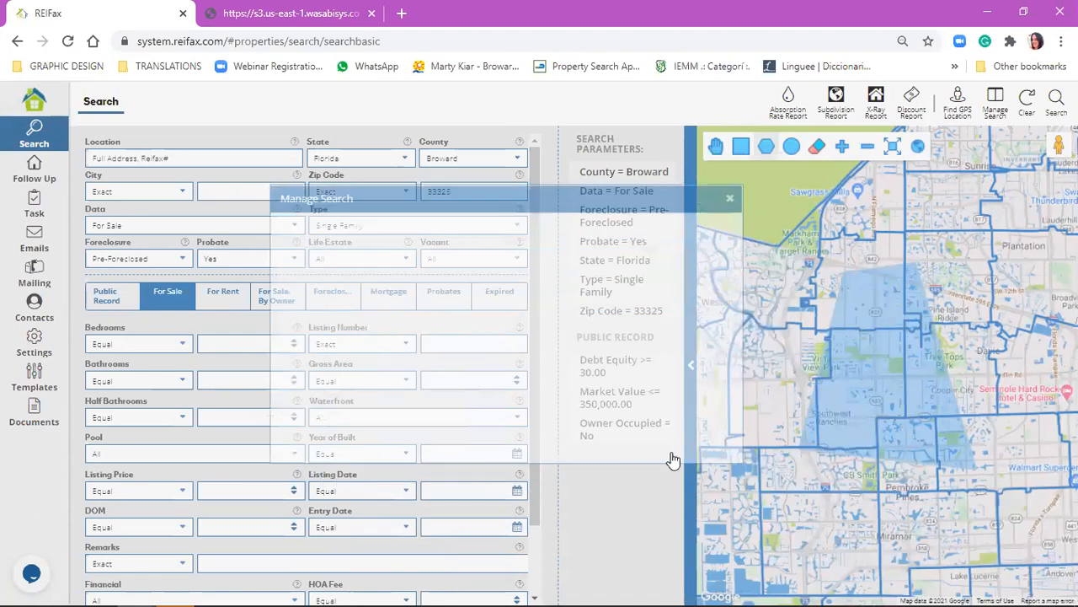
{"action": "left_click", "coordinate": [661, 449]}
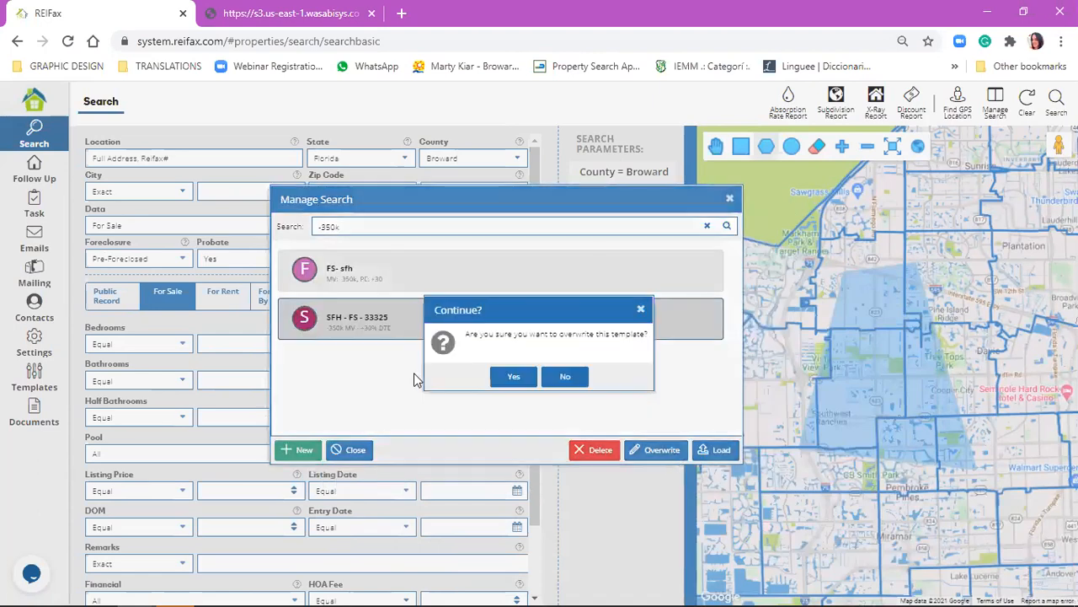
{"action": "left_click", "coordinate": [513, 378]}
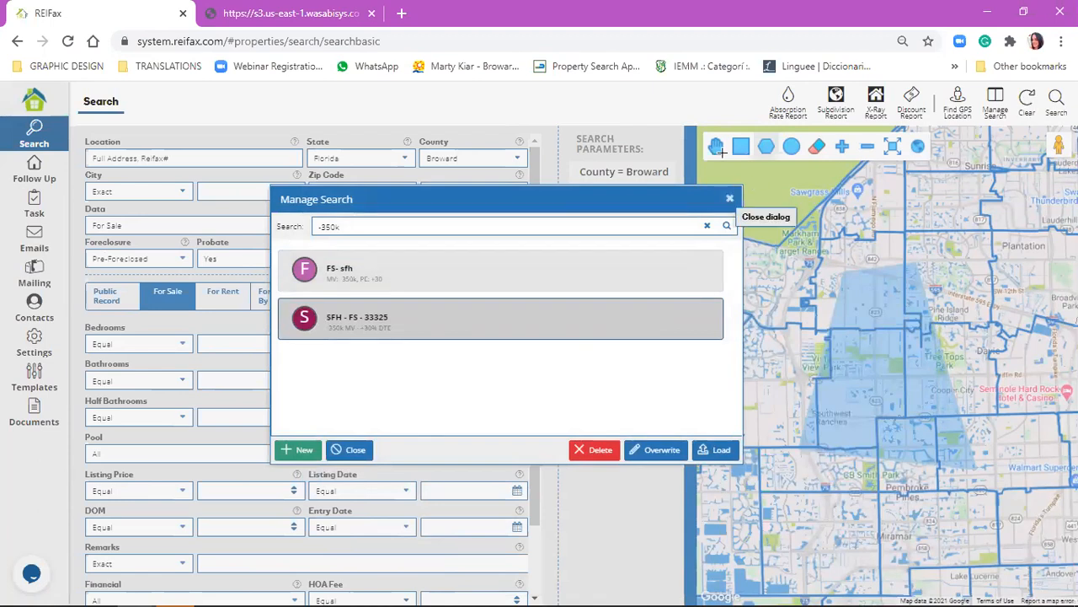
Close the list, clear the form, and reload SFH - FS - 33325 after filtering the saved searches by "-350k".
{"action": "left_click", "coordinate": [995, 104]}
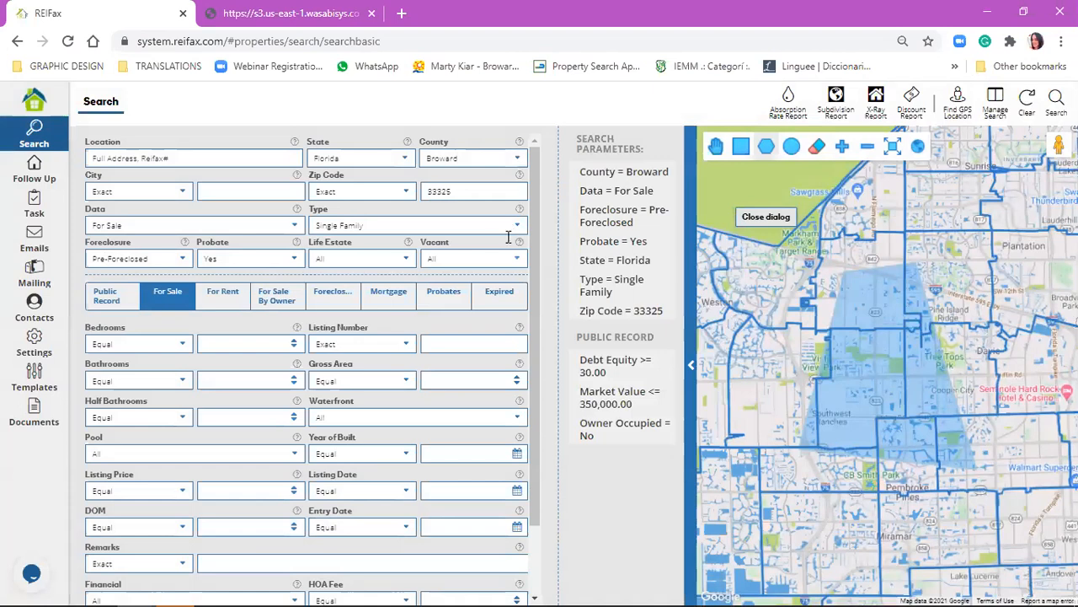
{"action": "left_click", "coordinate": [1027, 103]}
{"action": "left_click", "coordinate": [995, 104]}
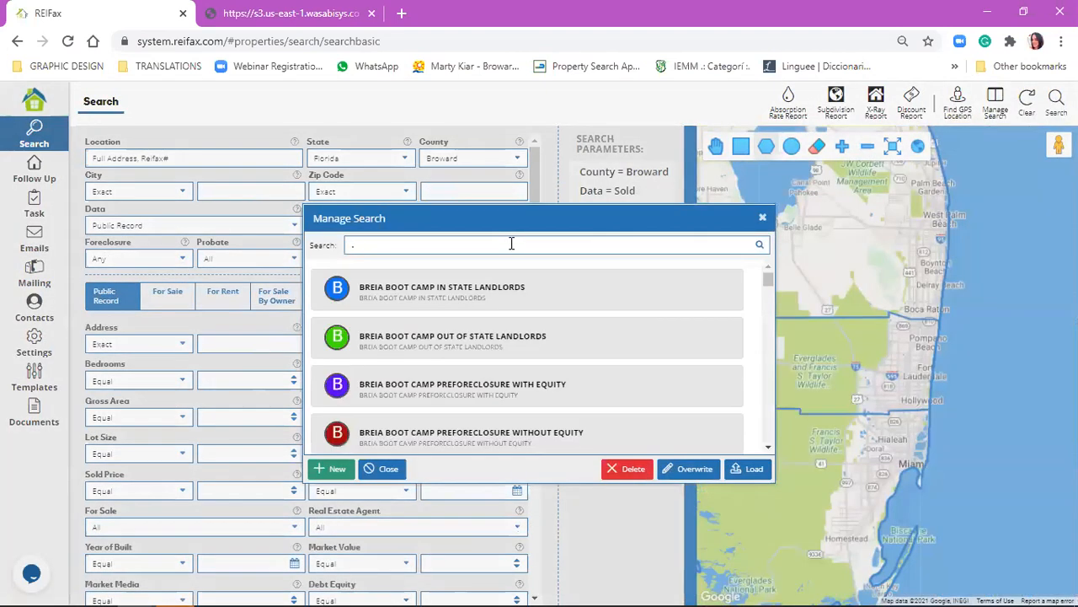
{"action": "type", "text": "-350k"}
{"action": "left_click", "coordinate": [409, 346]}
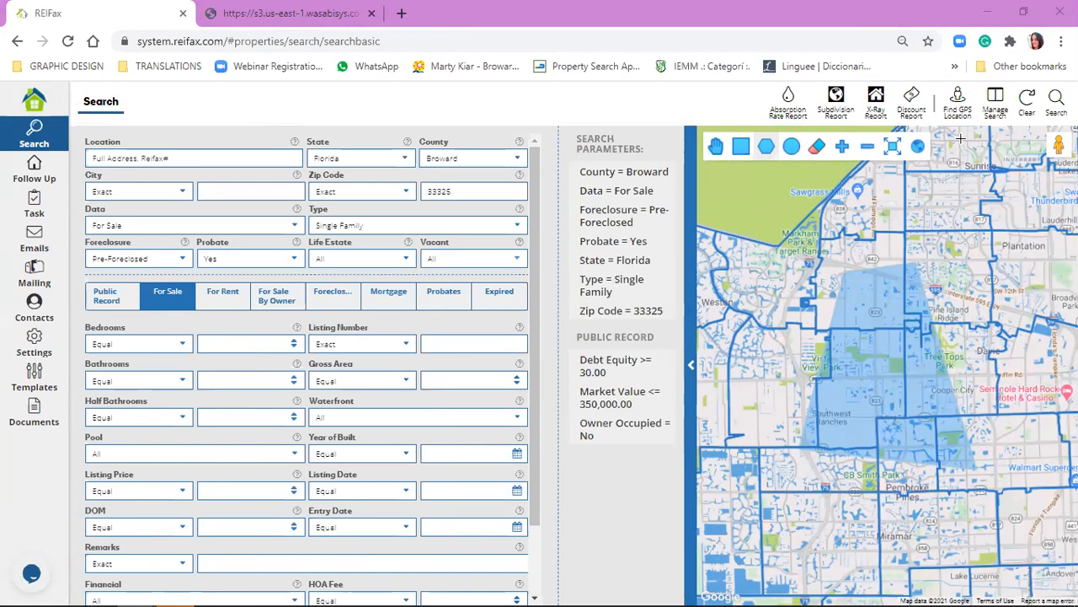
Clear the search form and filter the list of saved searches by "RFX".
{"action": "left_click", "coordinate": [1027, 103]}
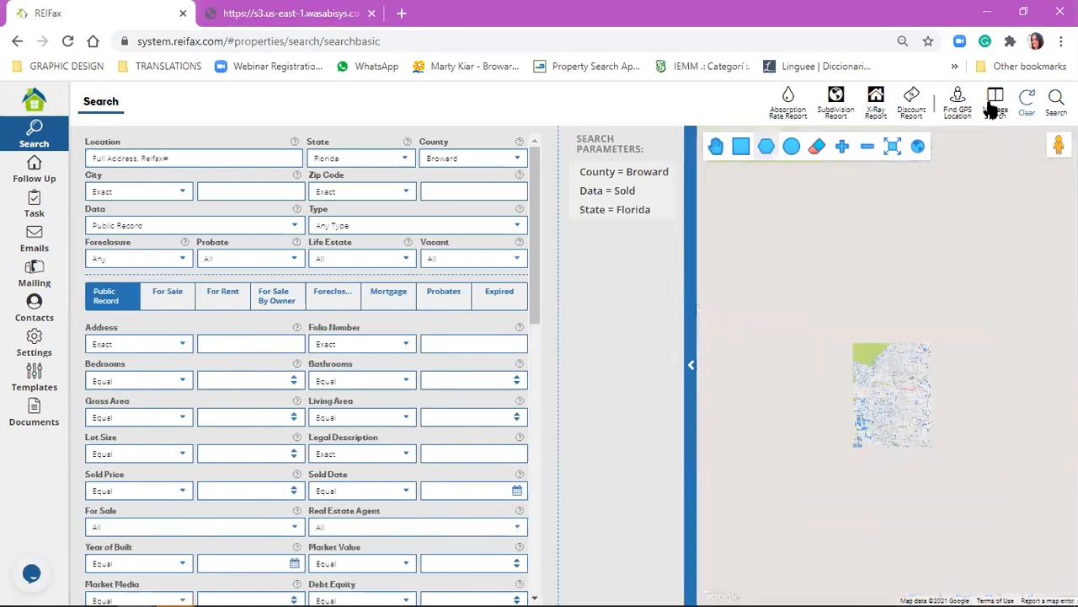
{"action": "left_click", "coordinate": [995, 103]}
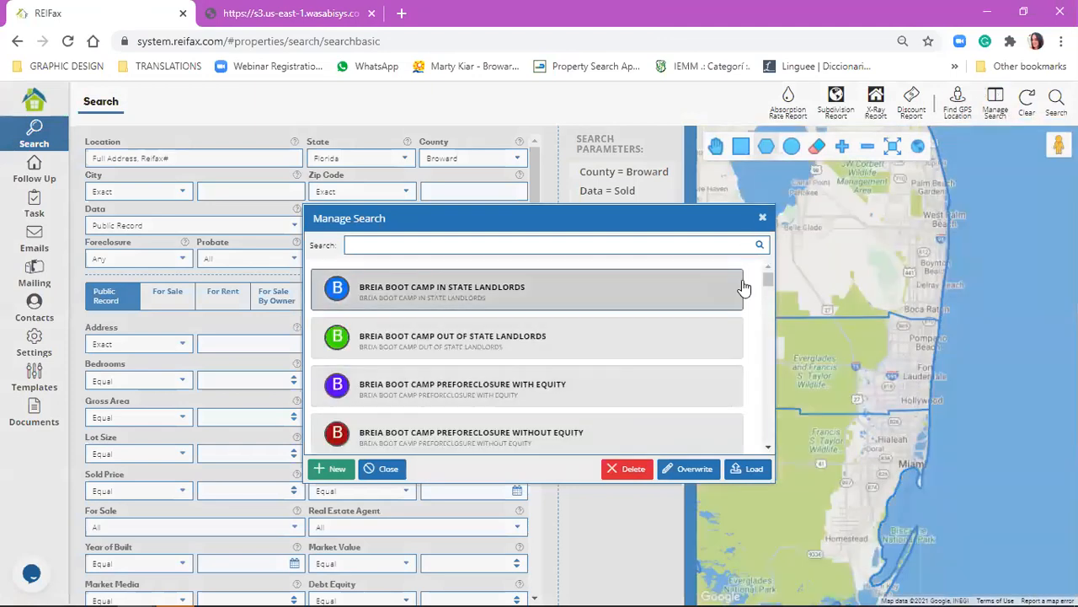
{"action": "left_click_drag", "start_coordinate": [769, 281], "coordinate": [788, 382]}
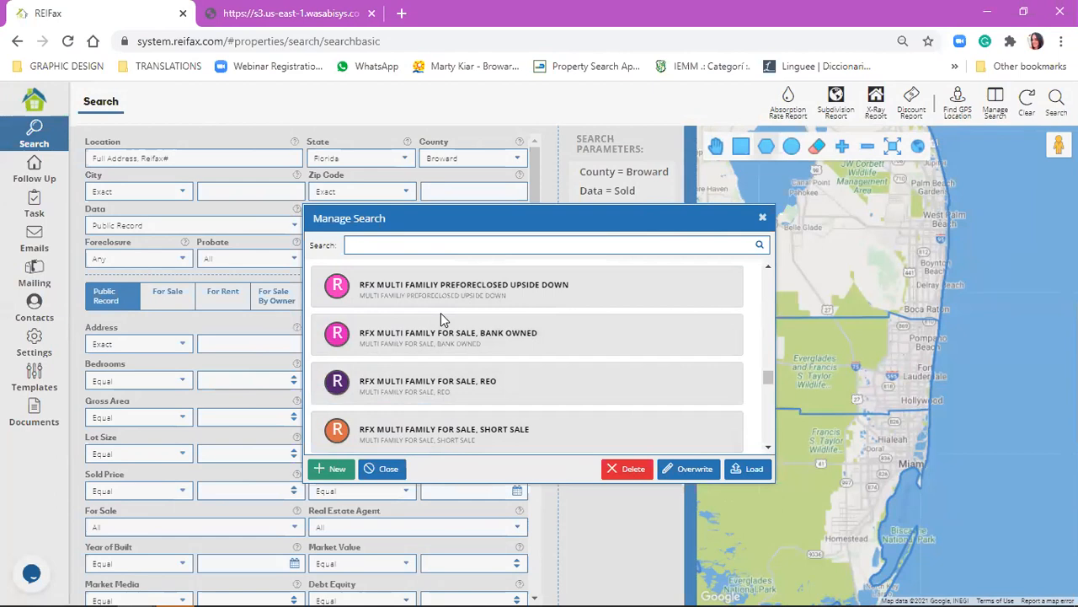
{"action": "scroll", "coordinate": [441, 313], "scroll_direction": "up", "scroll_amount": 1}
{"action": "left_click", "coordinate": [450, 245]}
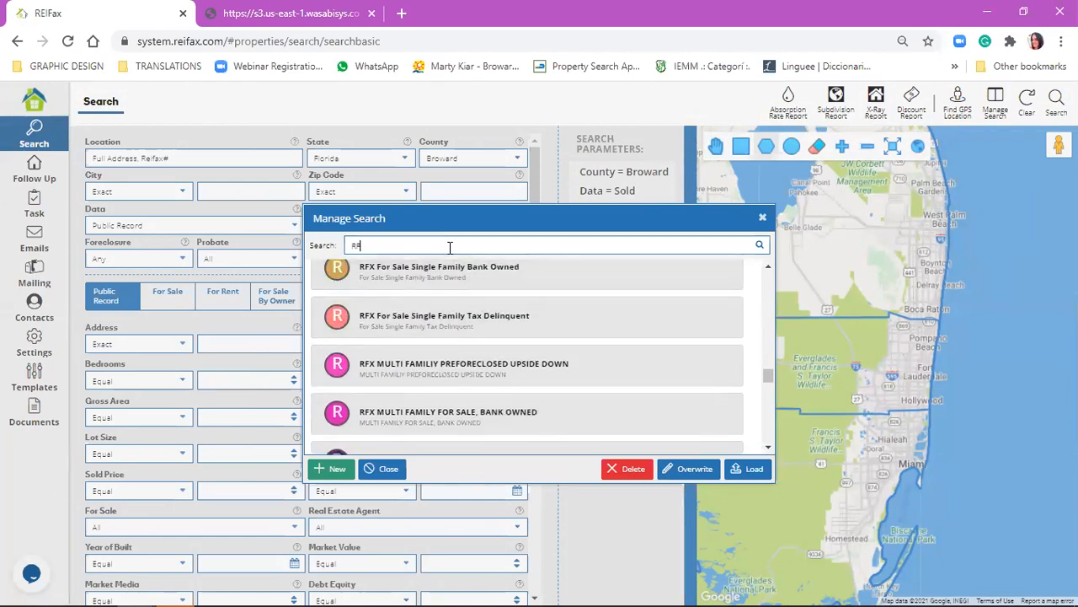
{"action": "scroll", "coordinate": [450, 247], "scroll_direction": "down", "scroll_amount": 3}
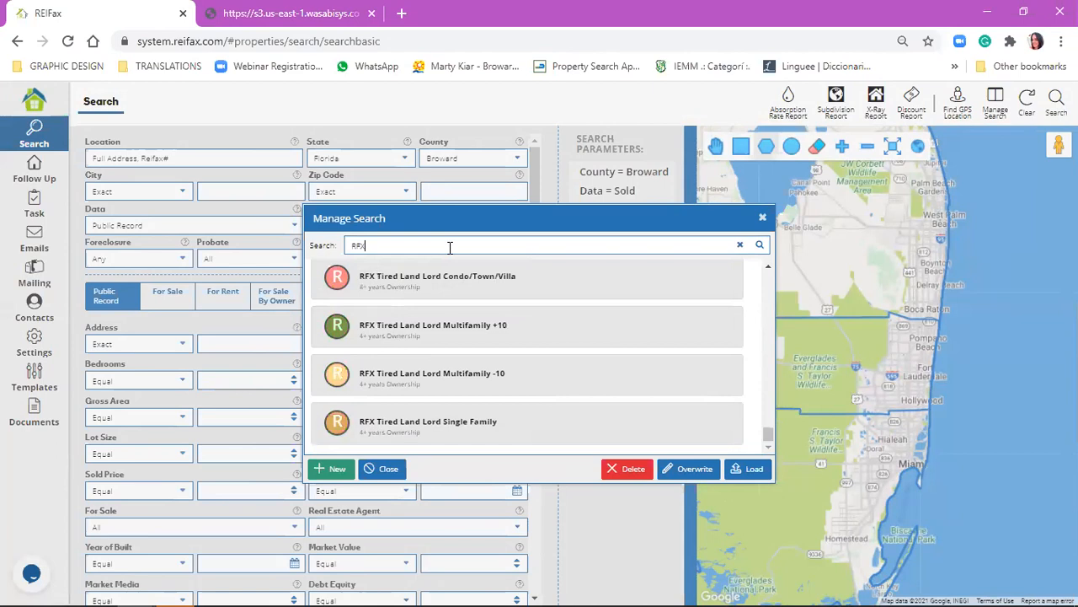
Load the saved search RFX SINGLE FAMILY FOR SALE, TAX DELINQUENT.
{"action": "scroll", "coordinate": [446, 329], "scroll_direction": "up", "scroll_amount": 1}
{"action": "scroll", "coordinate": [445, 329], "scroll_direction": "up", "scroll_amount": 5}
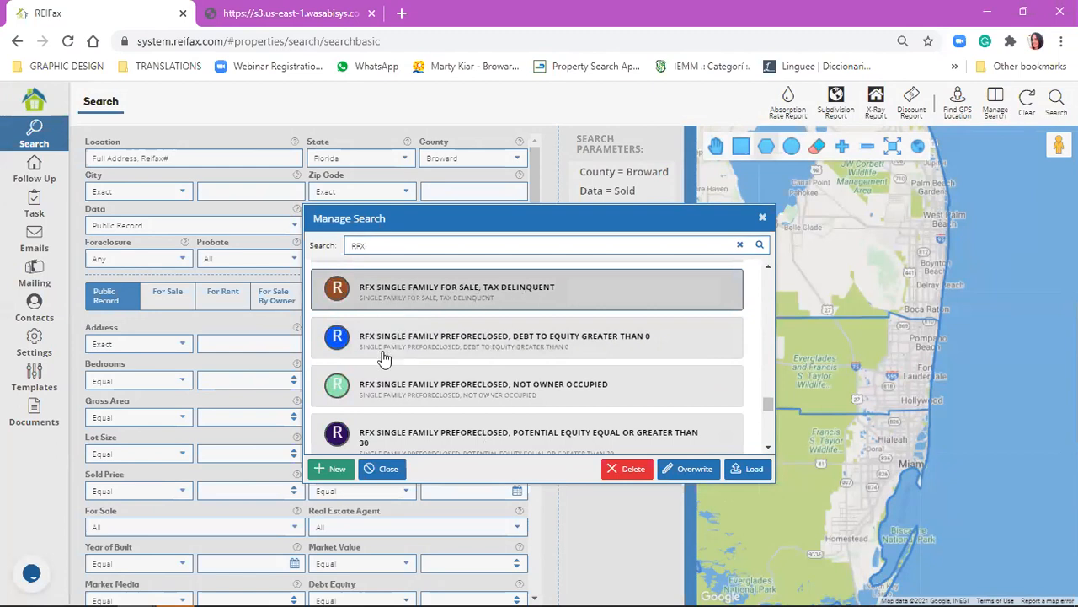
{"action": "left_click", "coordinate": [381, 353]}
{"action": "left_click", "coordinate": [383, 299]}
{"action": "left_click", "coordinate": [743, 469]}
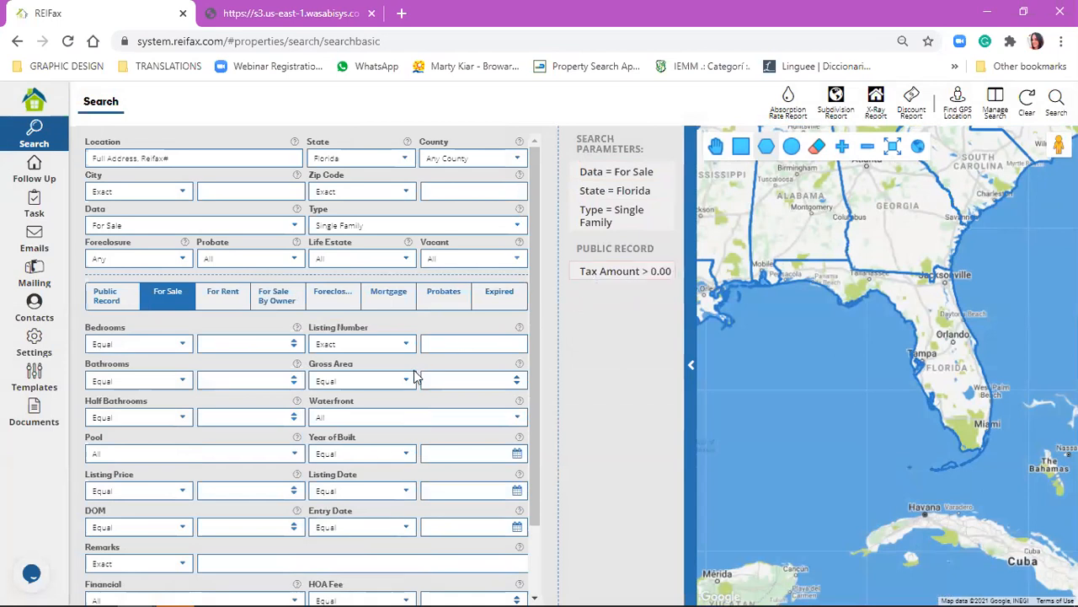
Examine the Tax Delinquent amount condition among the Public Record filters of the loaded search.
{"action": "left_click", "coordinate": [107, 306]}
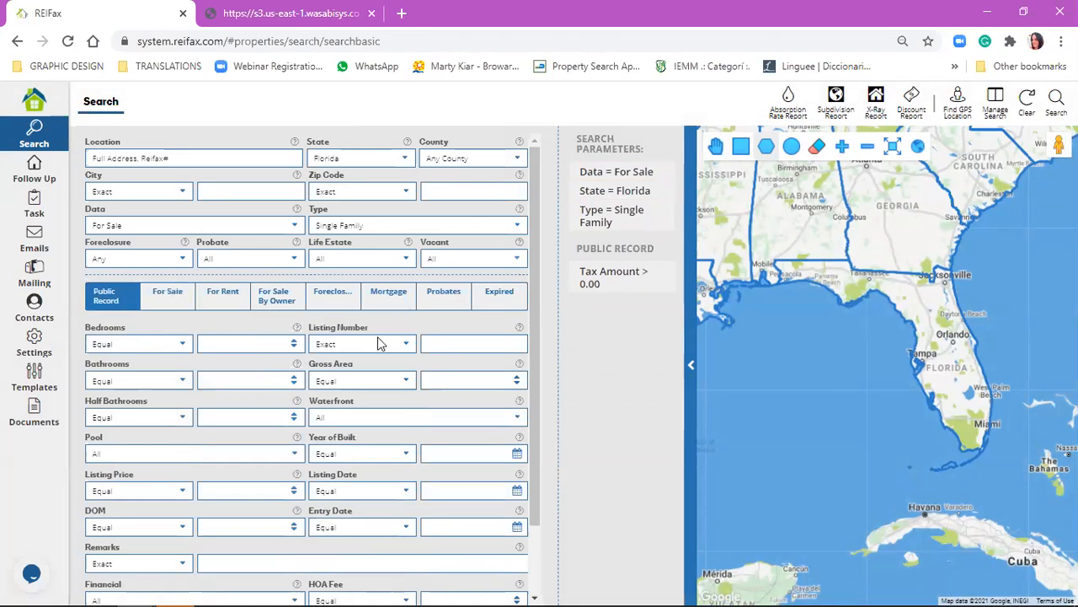
{"action": "scroll", "coordinate": [319, 401], "scroll_direction": "down", "scroll_amount": 1}
{"action": "scroll", "coordinate": [320, 400], "scroll_direction": "down", "scroll_amount": 4}
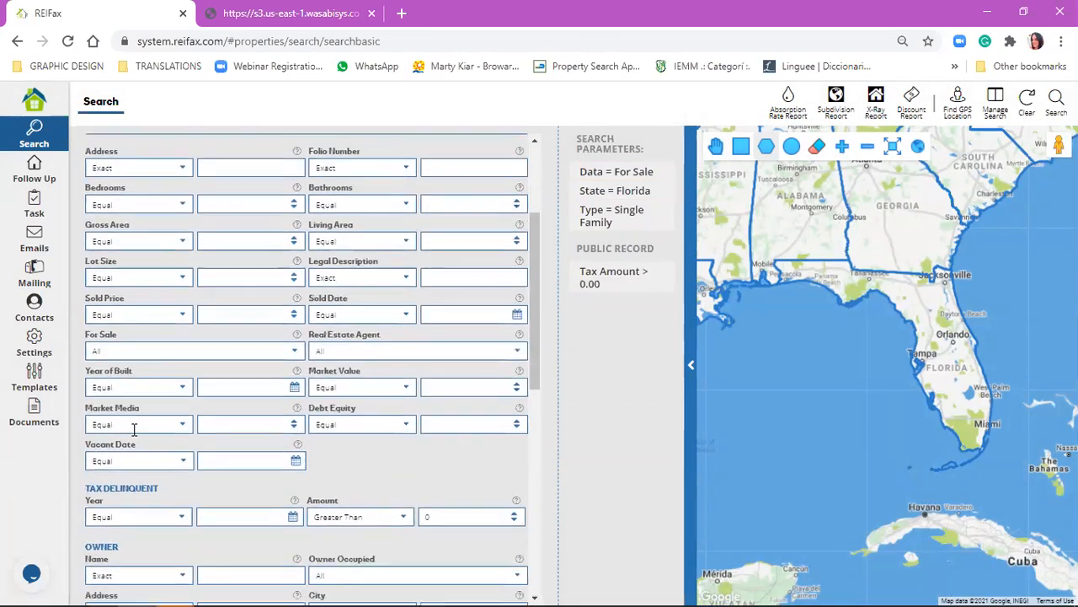
{"action": "left_click", "coordinate": [457, 455]}
{"action": "double_click", "coordinate": [457, 455]}
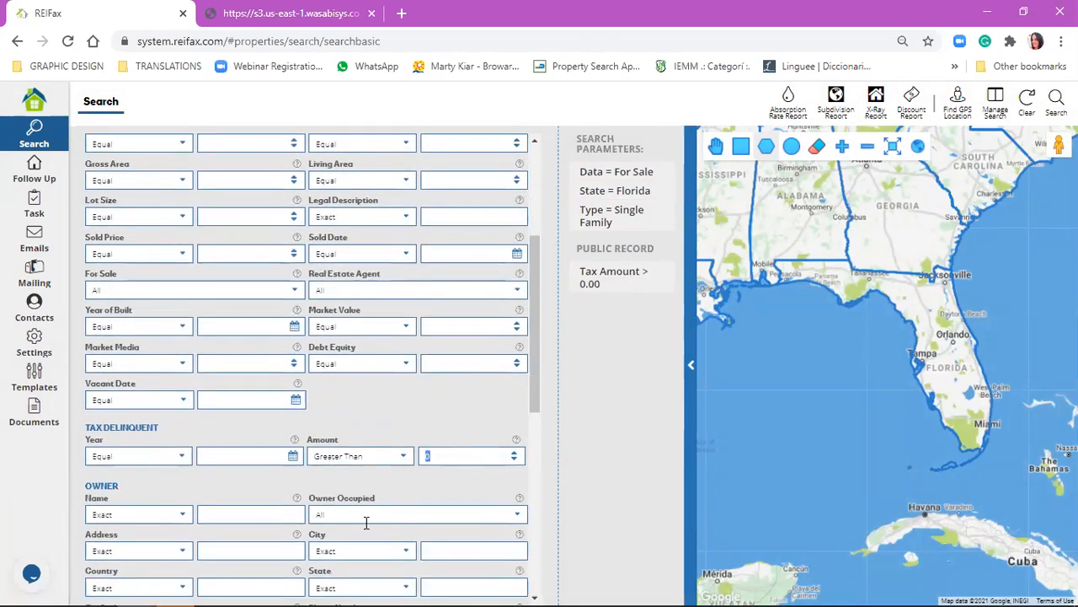
{"action": "left_click_drag", "start_coordinate": [87, 432], "coordinate": [161, 428]}
{"action": "double_click", "coordinate": [441, 456]}
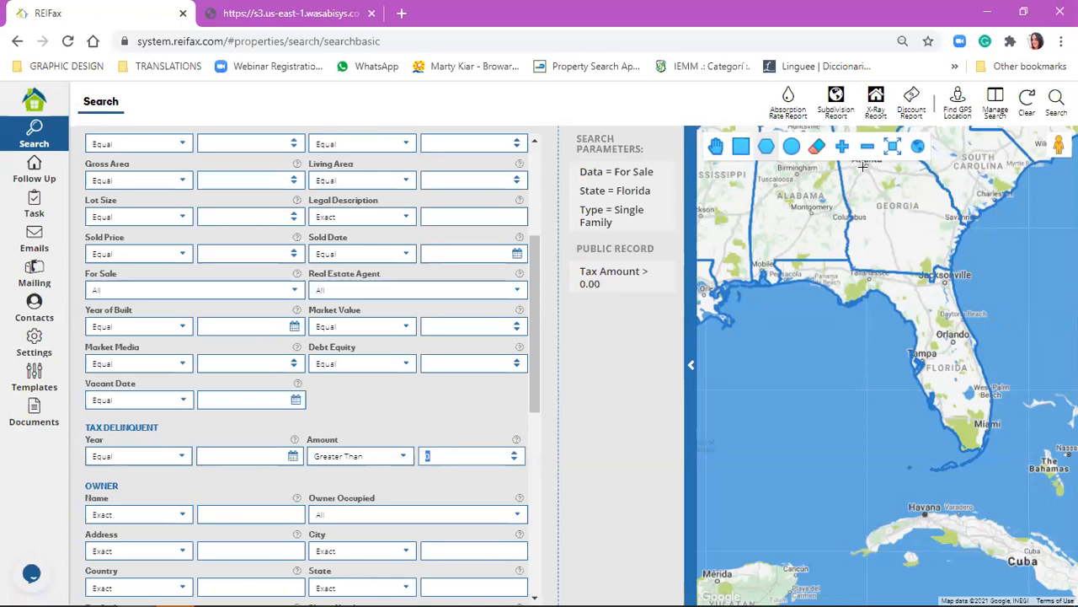
Find RFX MULTI FAMILY FOR SALE, SHORT SALE in the Manage Search list and load it.
{"action": "left_click", "coordinate": [992, 108]}
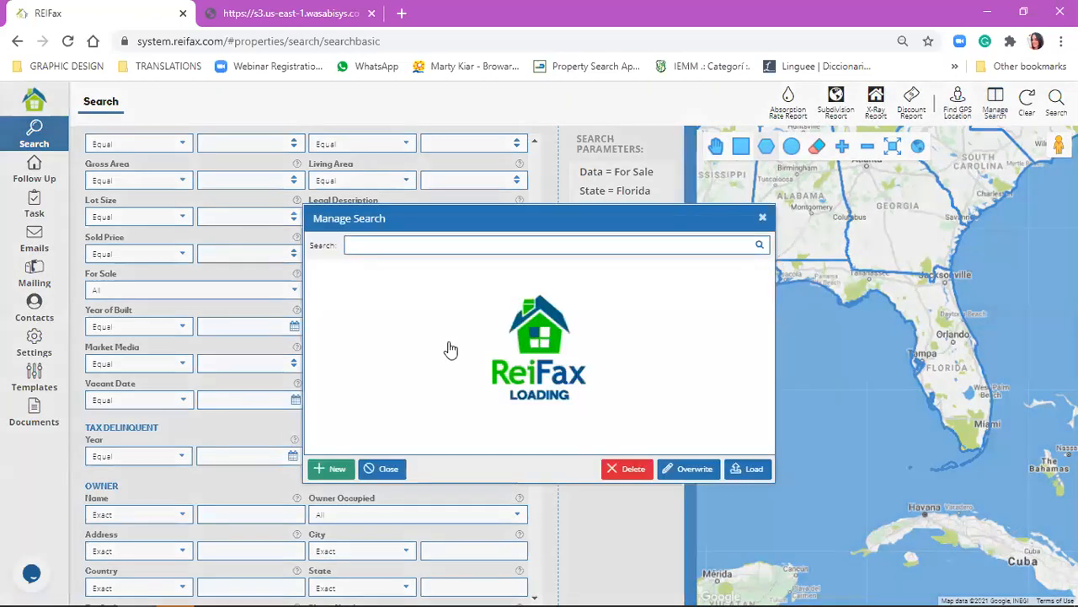
{"action": "scroll", "coordinate": [450, 350], "scroll_direction": "down", "scroll_amount": 10}
{"action": "scroll", "coordinate": [451, 350], "scroll_direction": "down", "scroll_amount": 3}
{"action": "scroll", "coordinate": [480, 403], "scroll_direction": "down", "scroll_amount": 1}
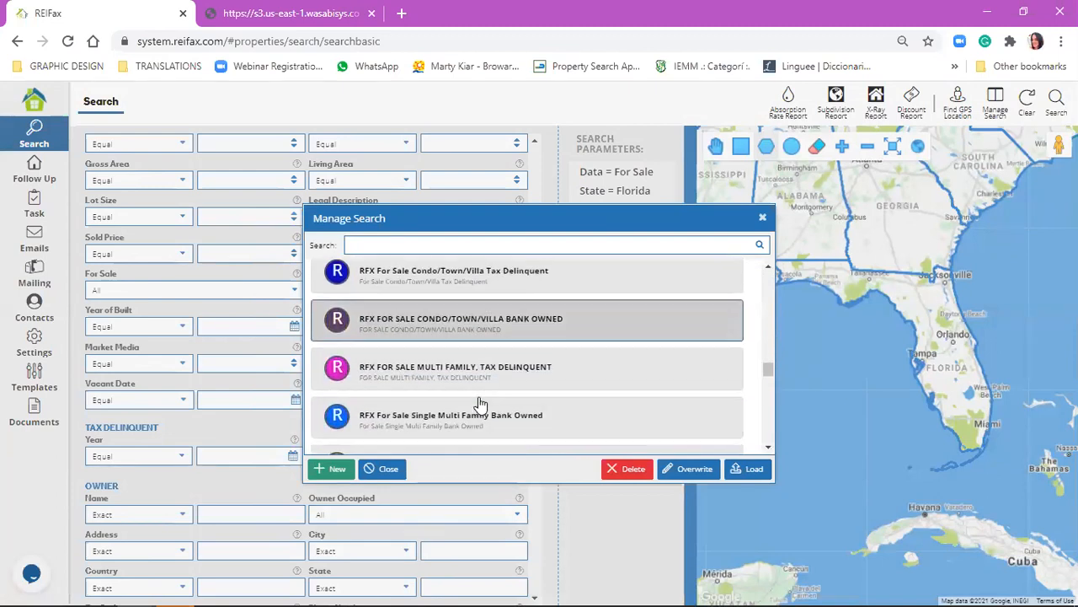
{"action": "scroll", "coordinate": [491, 373], "scroll_direction": "down", "scroll_amount": 2}
{"action": "scroll", "coordinate": [493, 376], "scroll_direction": "down", "scroll_amount": 3}
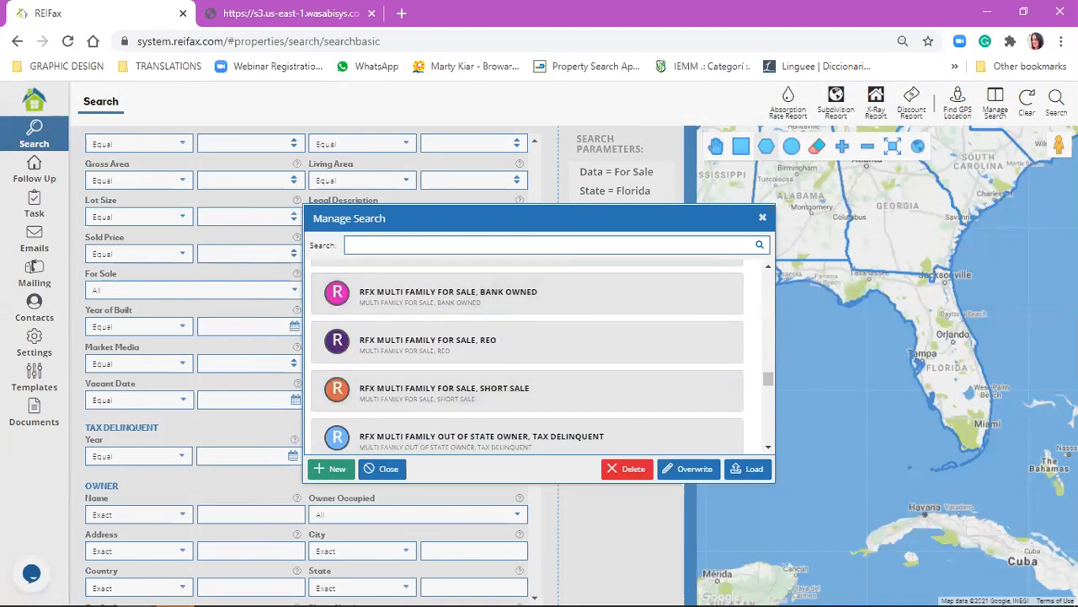
{"action": "left_click", "coordinate": [548, 387]}
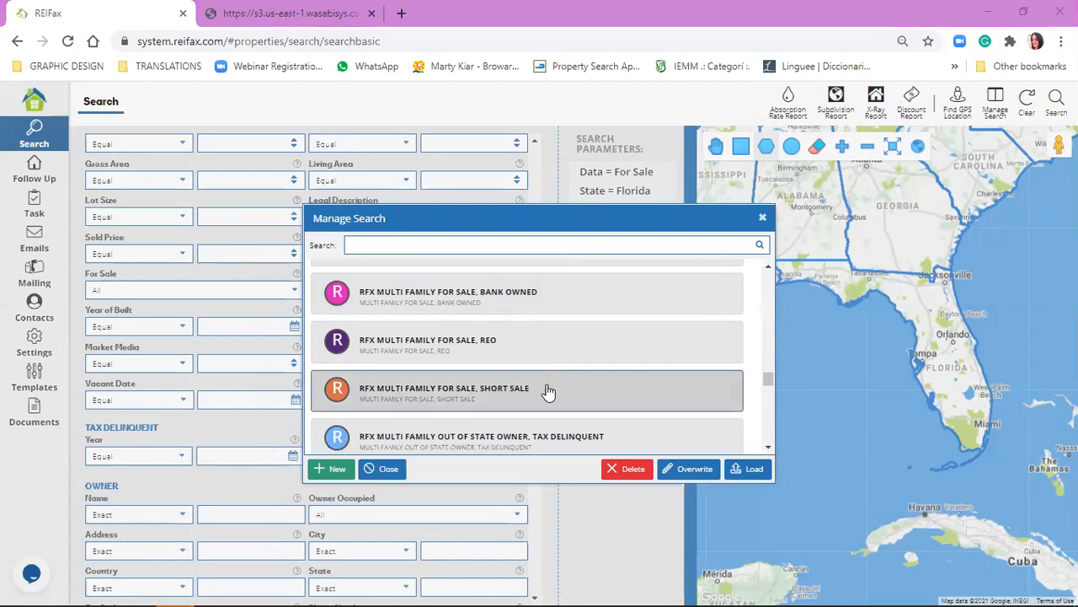
{"action": "left_click", "coordinate": [754, 469]}
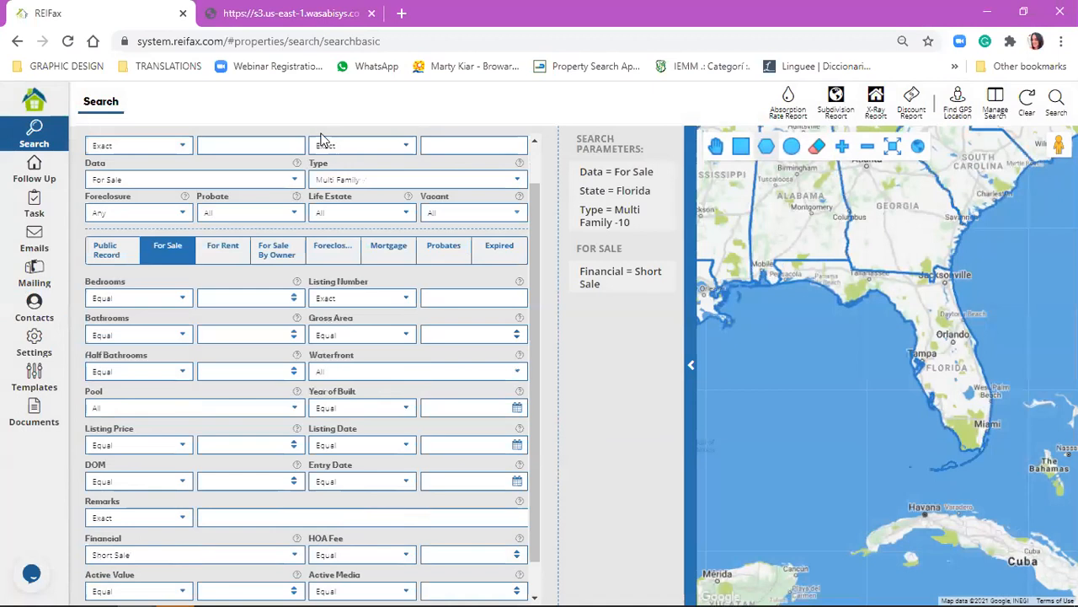
Look over the County and Type options and the active search parameters of the loaded search.
{"action": "left_click", "coordinate": [455, 156]}
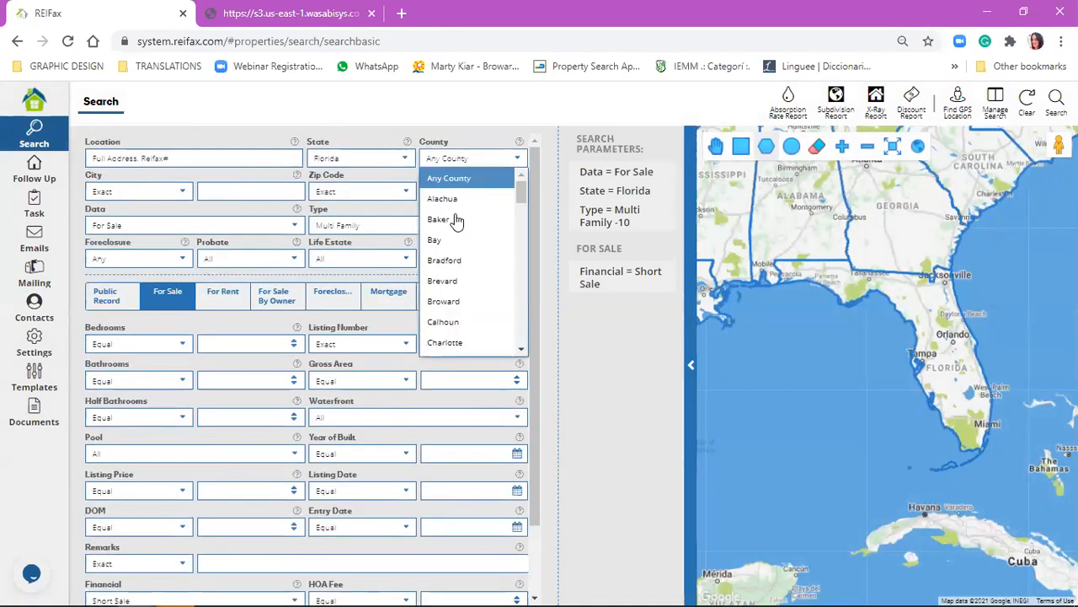
{"action": "left_click", "coordinate": [502, 158]}
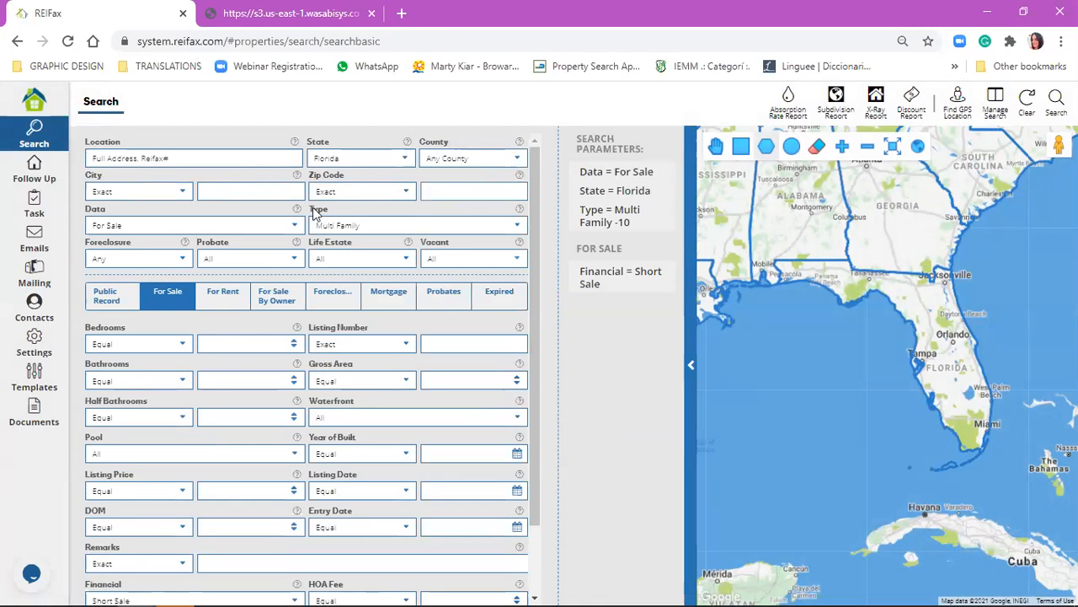
{"action": "left_click", "coordinate": [348, 222]}
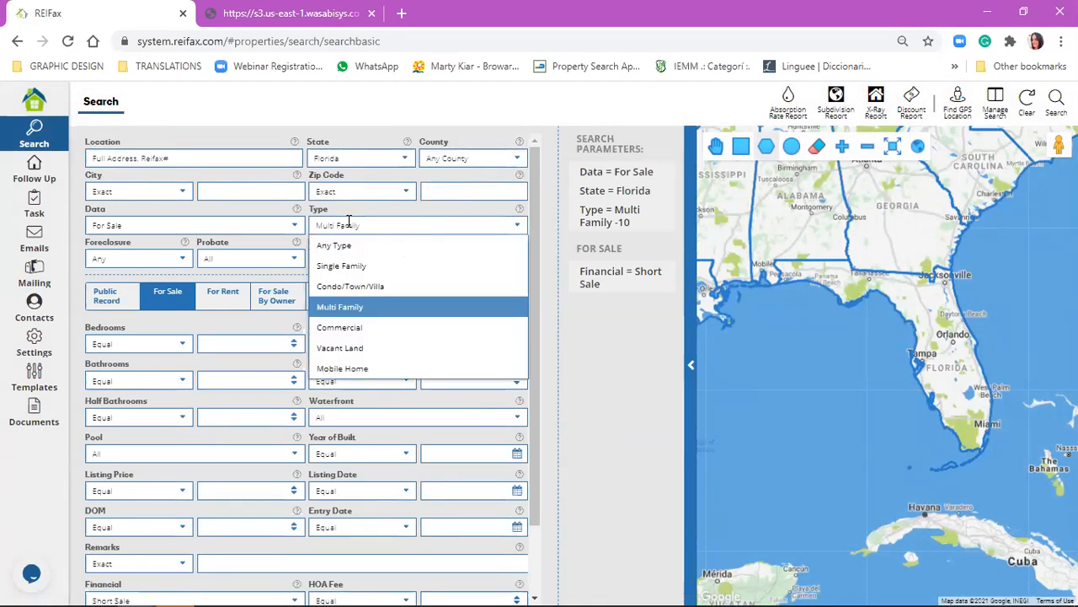
{"action": "left_click", "coordinate": [419, 229]}
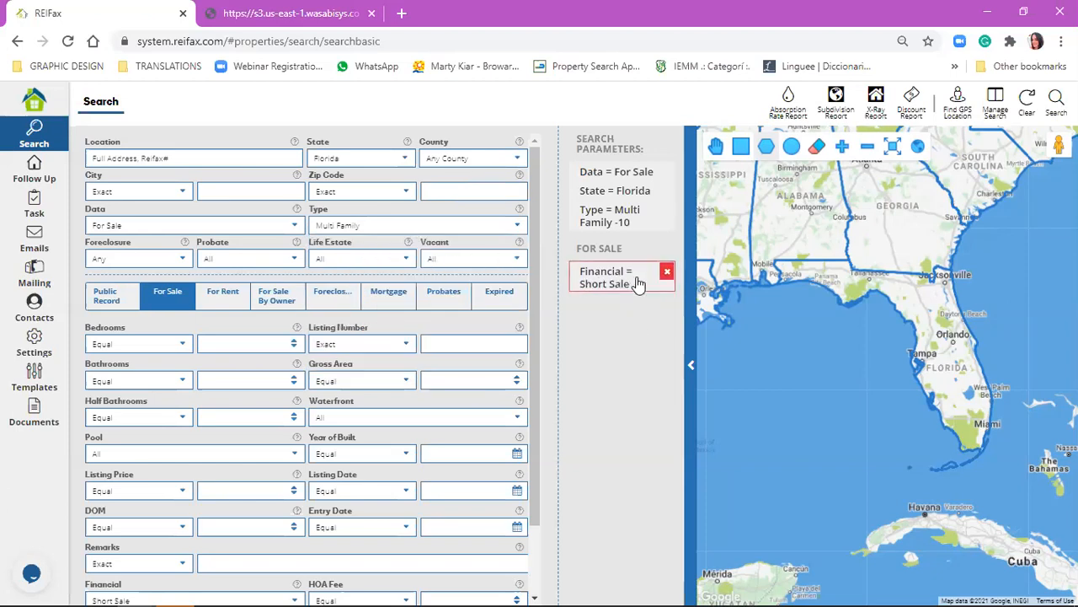
{"action": "mouse_move", "coordinate": [650, 292]}
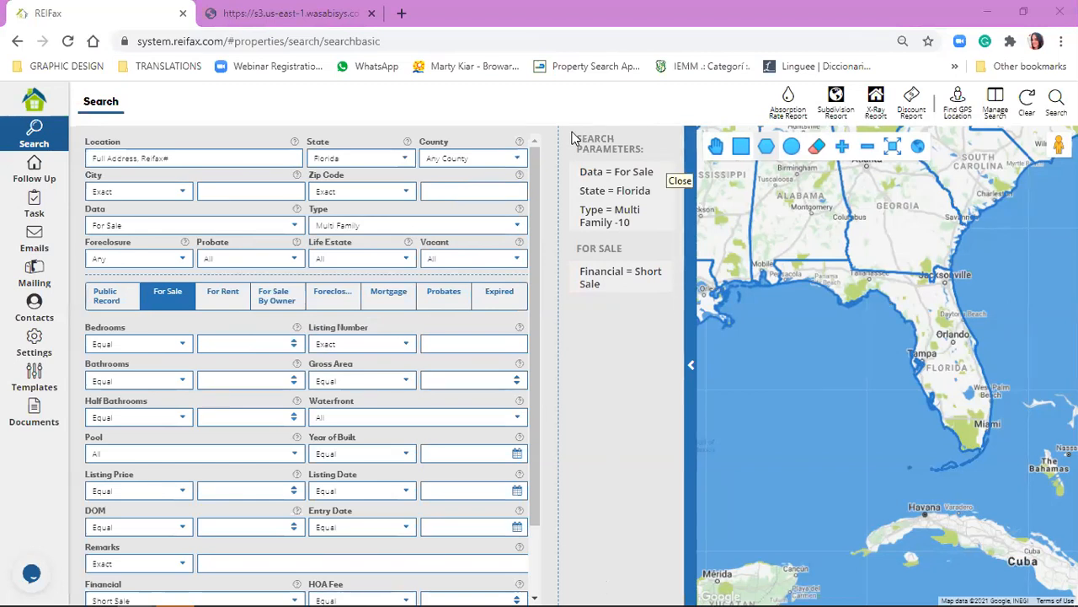
{"action": "mouse_move", "coordinate": [630, 179]}
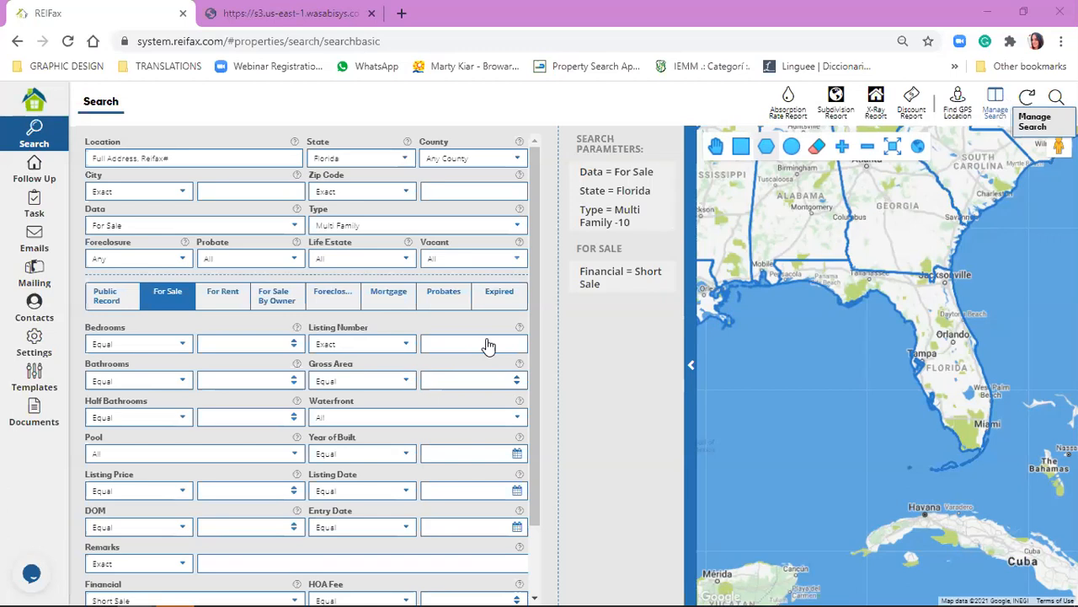
Save the current filters as a new search named "SFH short sale" with the description "broward - 33325".
{"action": "scroll", "coordinate": [502, 331], "scroll_direction": "down", "scroll_amount": 3}
{"action": "scroll", "coordinate": [502, 332], "scroll_direction": "down", "scroll_amount": 12}
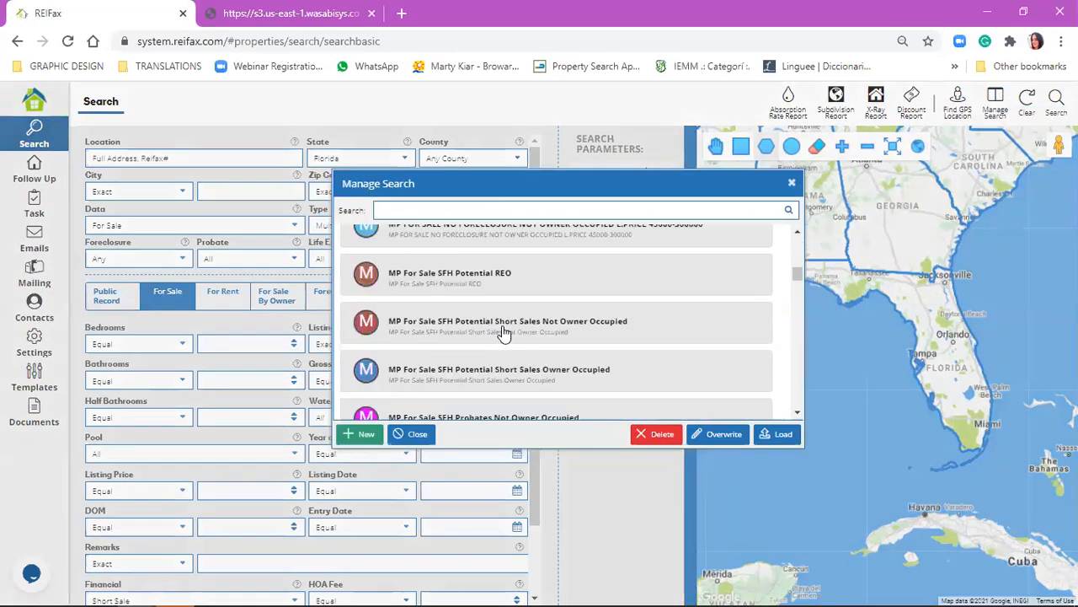
{"action": "scroll", "coordinate": [516, 283], "scroll_direction": "down", "scroll_amount": 4}
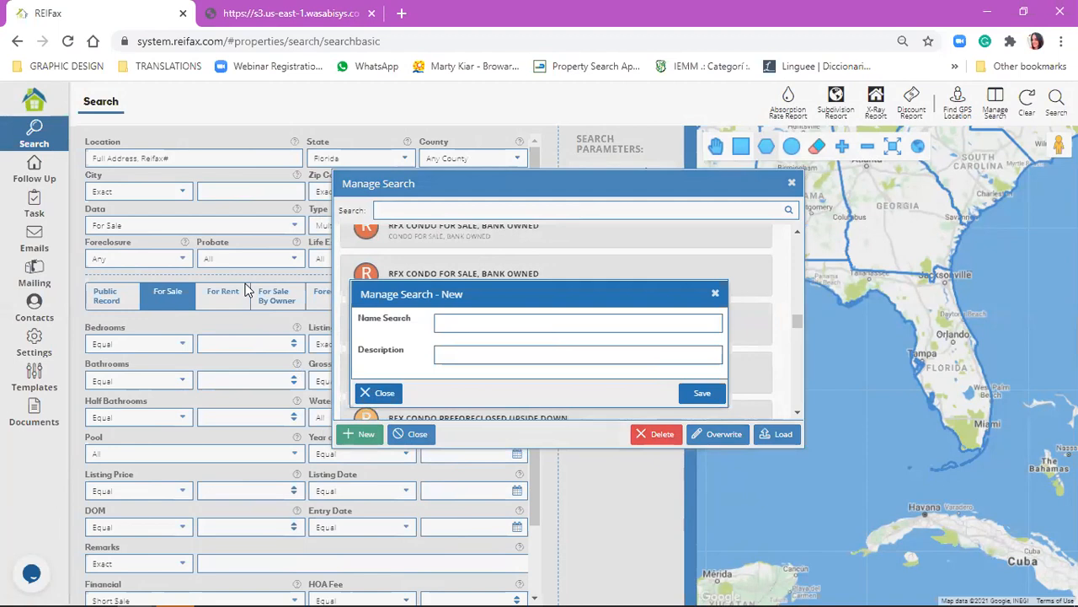
{"action": "left_click", "coordinate": [503, 326]}
{"action": "type", "text": "SFH short sale"}
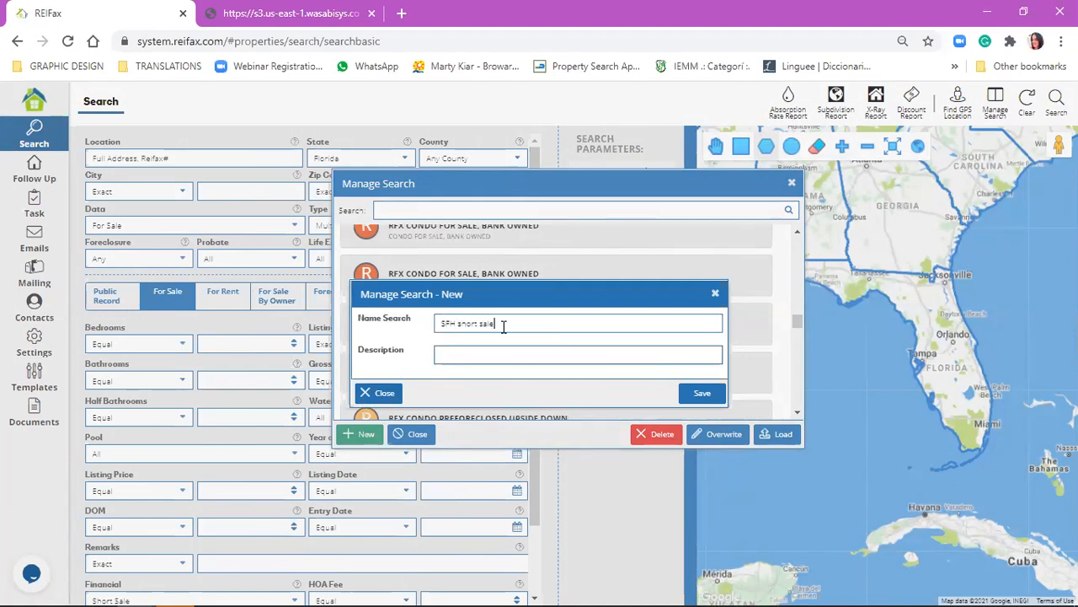
{"action": "key", "text": "Tab"}
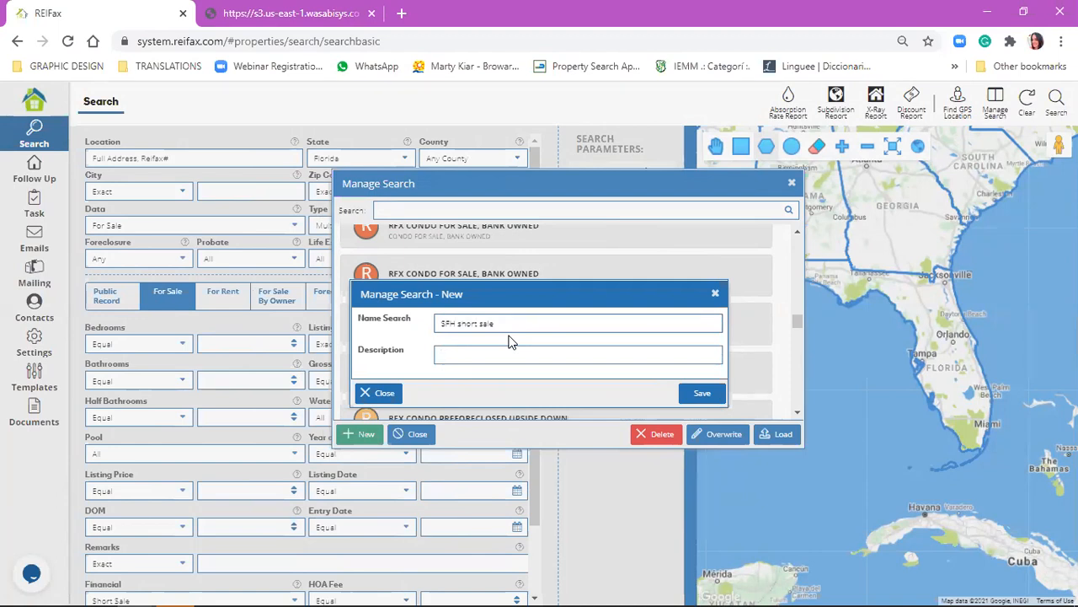
{"action": "type", "text": "broward - 33325"}
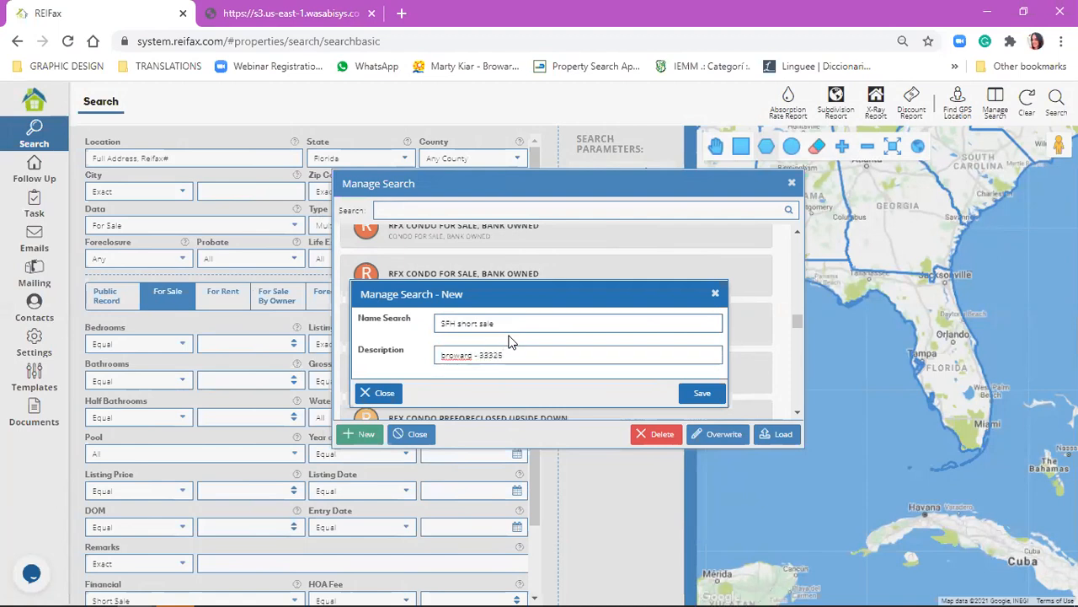
{"action": "left_click", "coordinate": [700, 393]}
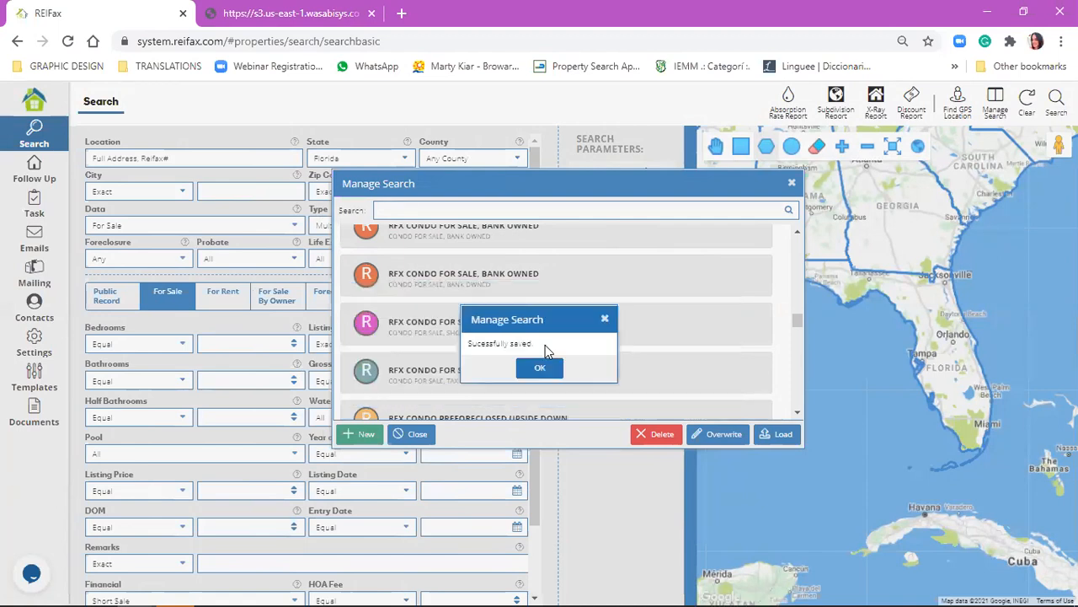
{"action": "left_click", "coordinate": [539, 368]}
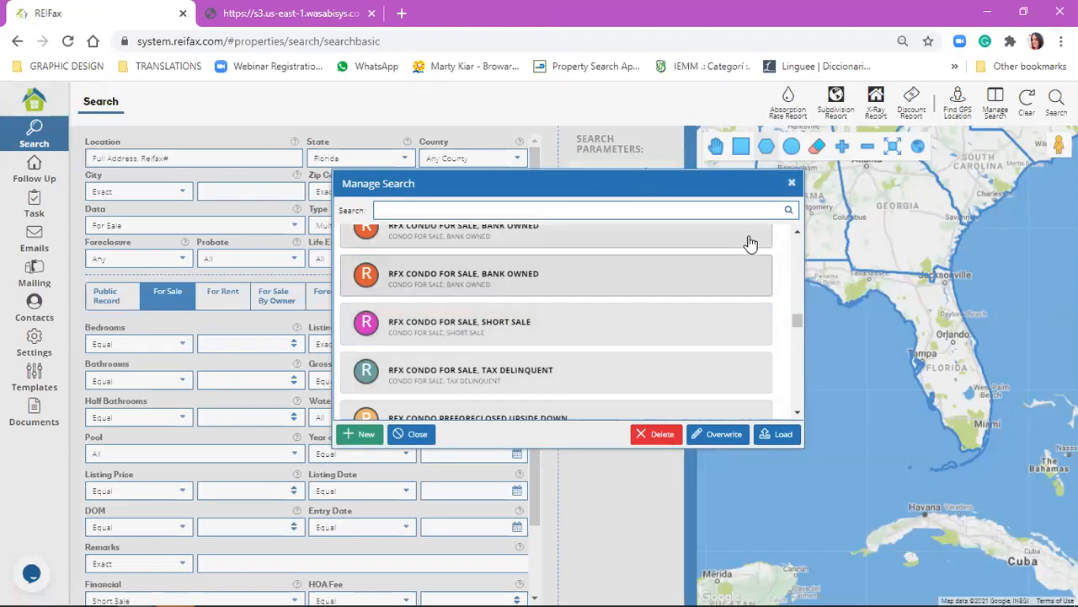
Locate the saved search SFH short sale by filtering the saved searches for "short sale".
{"action": "left_click_drag", "start_coordinate": [799, 329], "coordinate": [782, 444]}
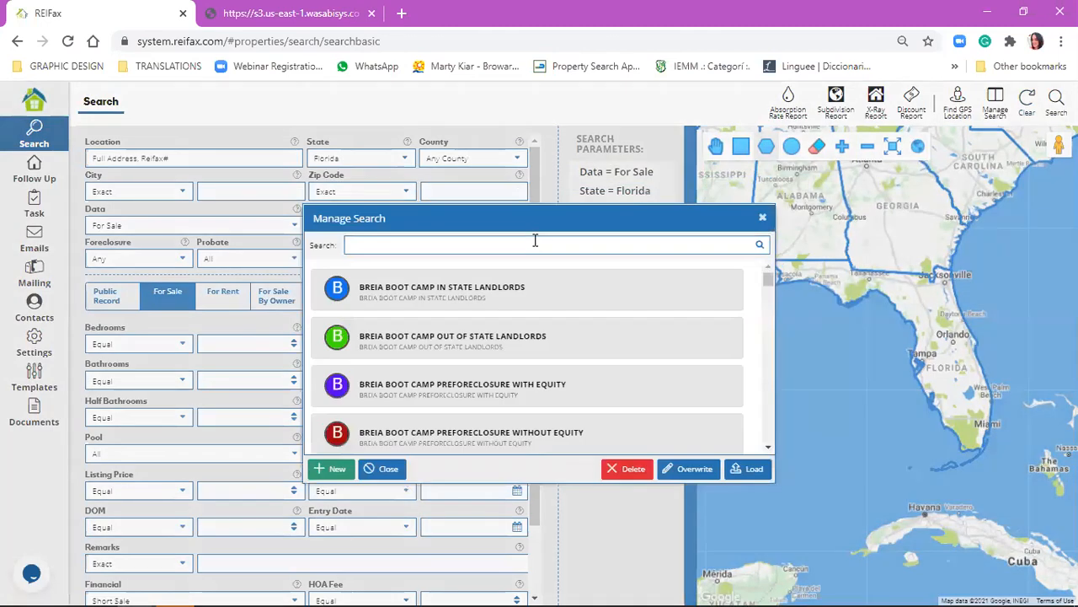
{"action": "type", "text": "short sale"}
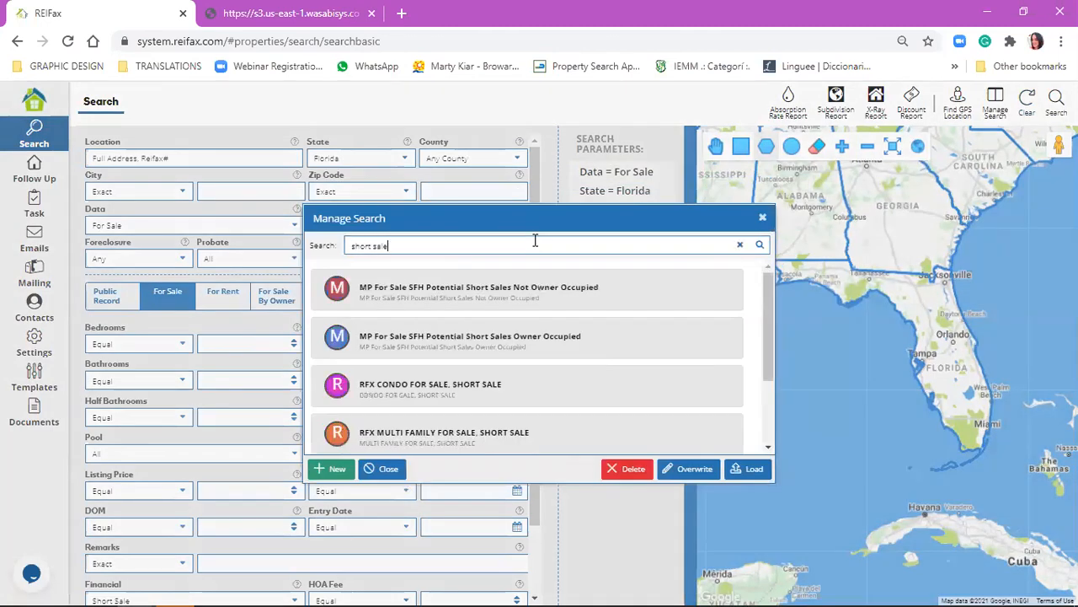
{"action": "scroll", "coordinate": [472, 354], "scroll_direction": "down", "scroll_amount": 2}
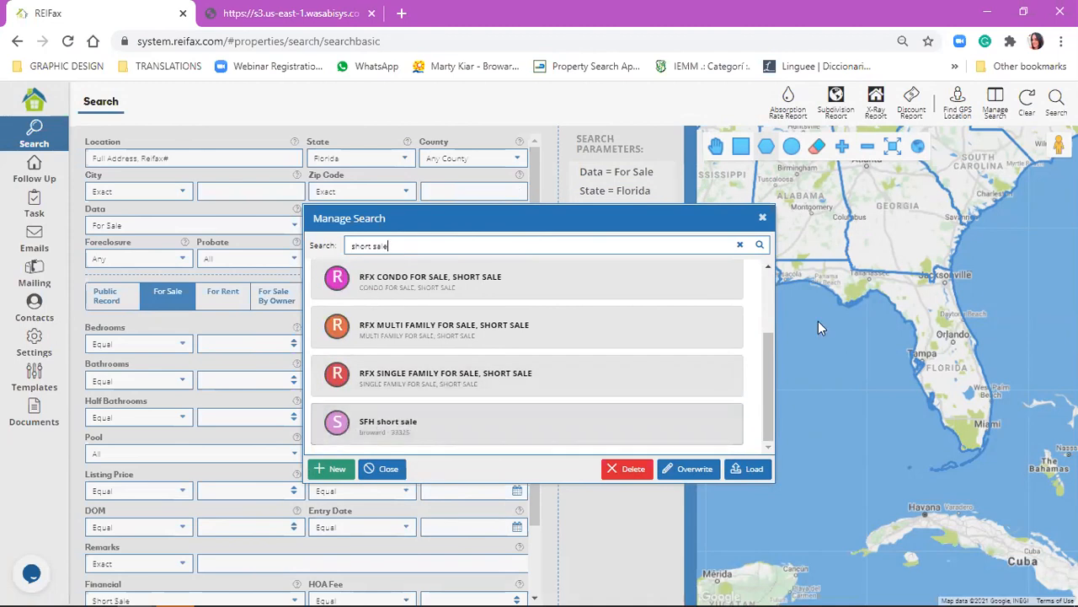
{"action": "left_click", "coordinate": [763, 220]}
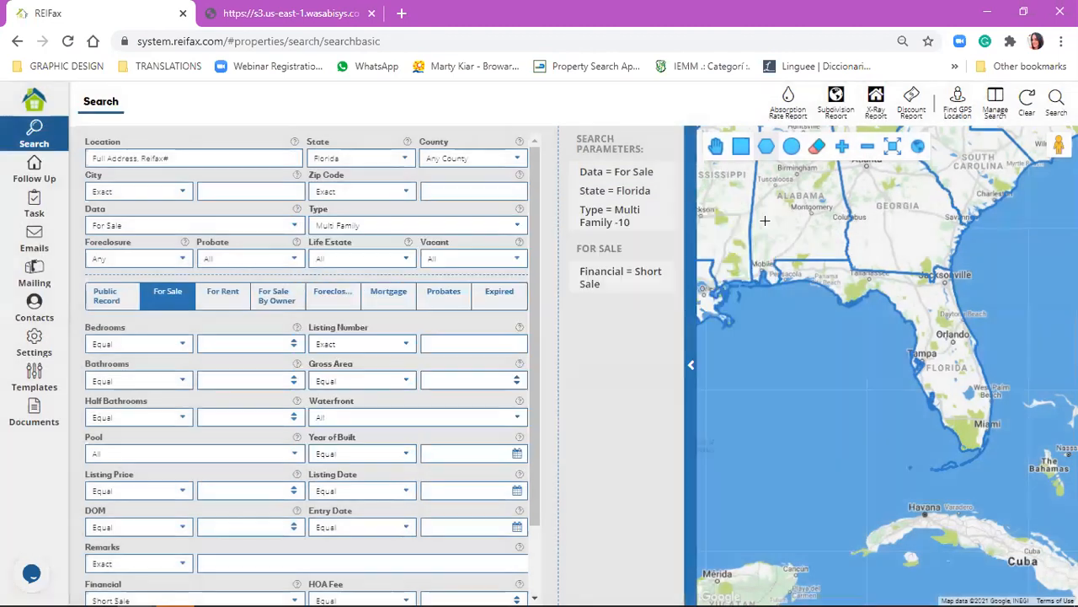
Delete the saved search "broward 33325" from the Manage Search list.
{"action": "left_click", "coordinate": [997, 111]}
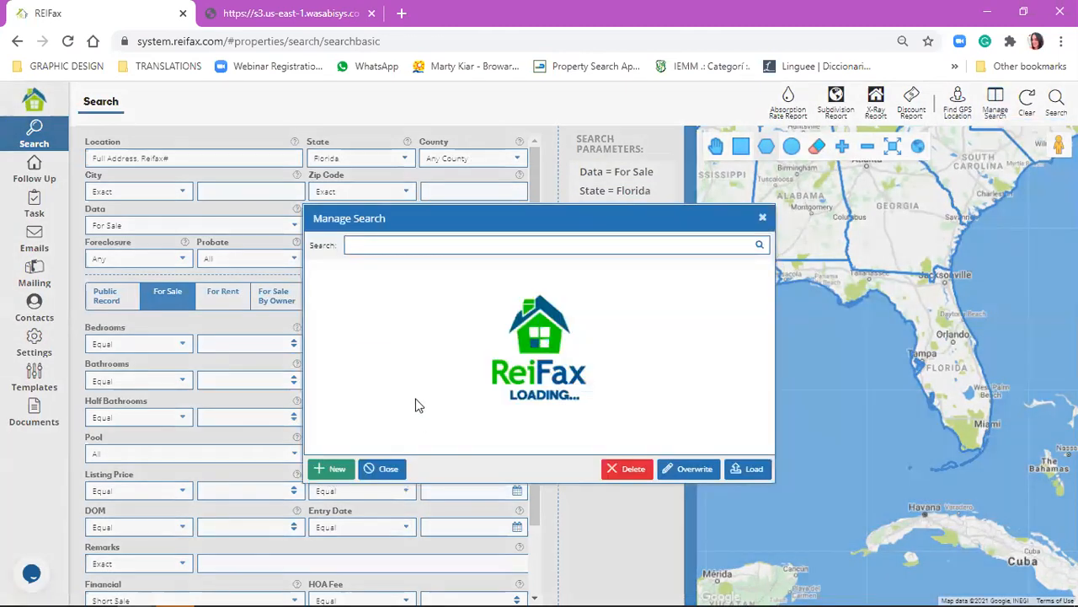
{"action": "scroll", "coordinate": [635, 312], "scroll_direction": "down", "scroll_amount": 10}
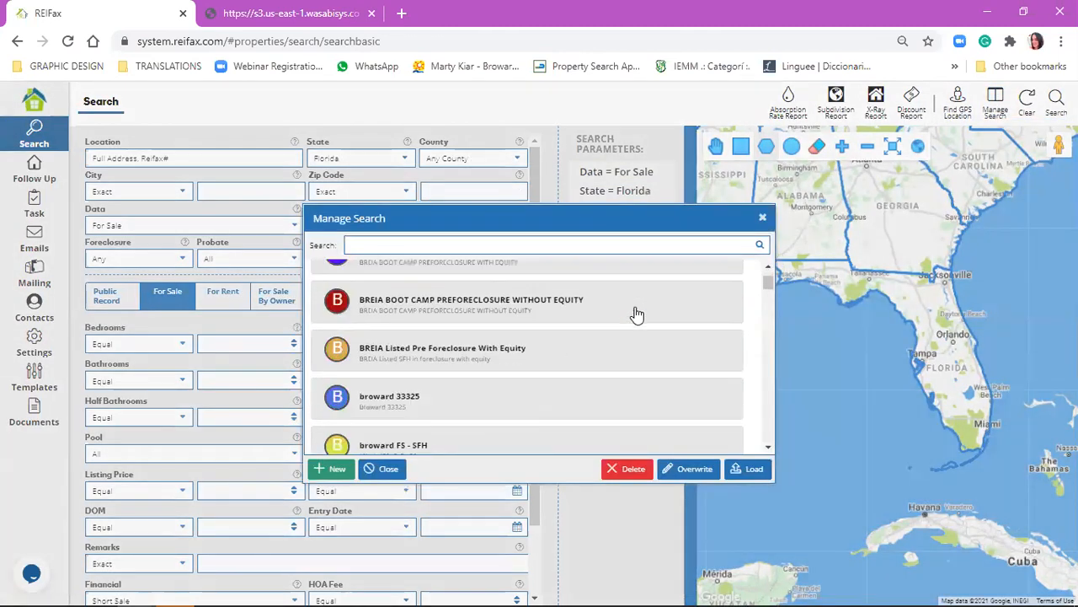
{"action": "left_click", "coordinate": [436, 307]}
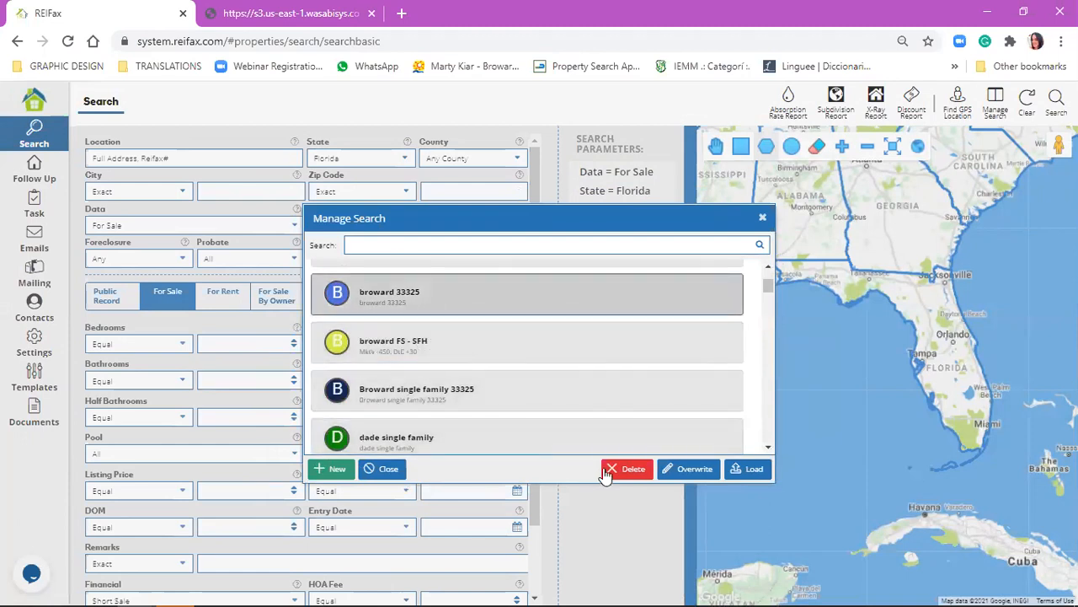
{"action": "left_click", "coordinate": [607, 474]}
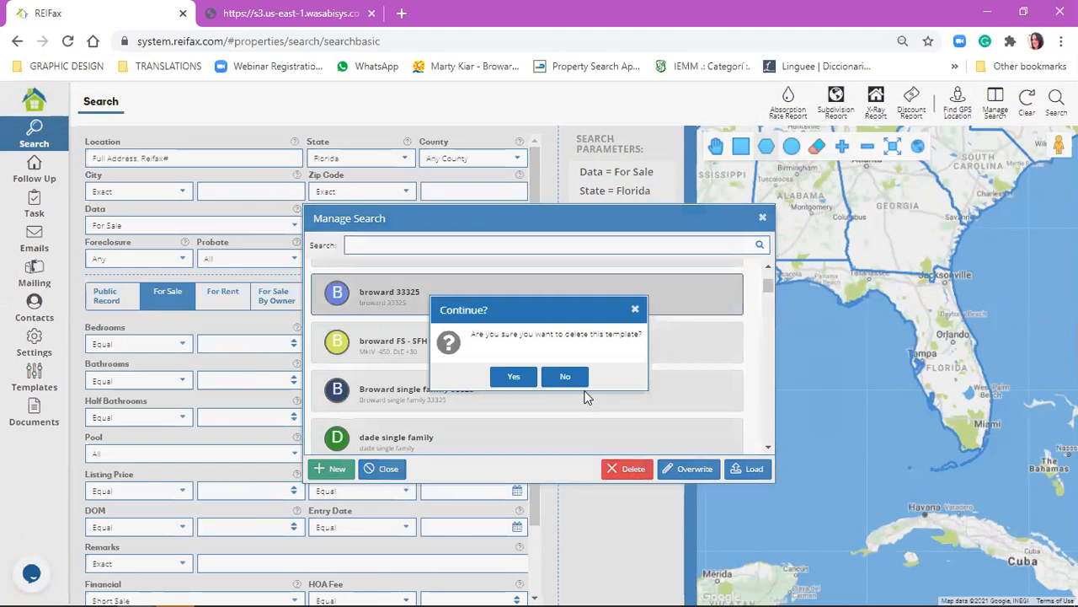
{"action": "left_click", "coordinate": [514, 378]}
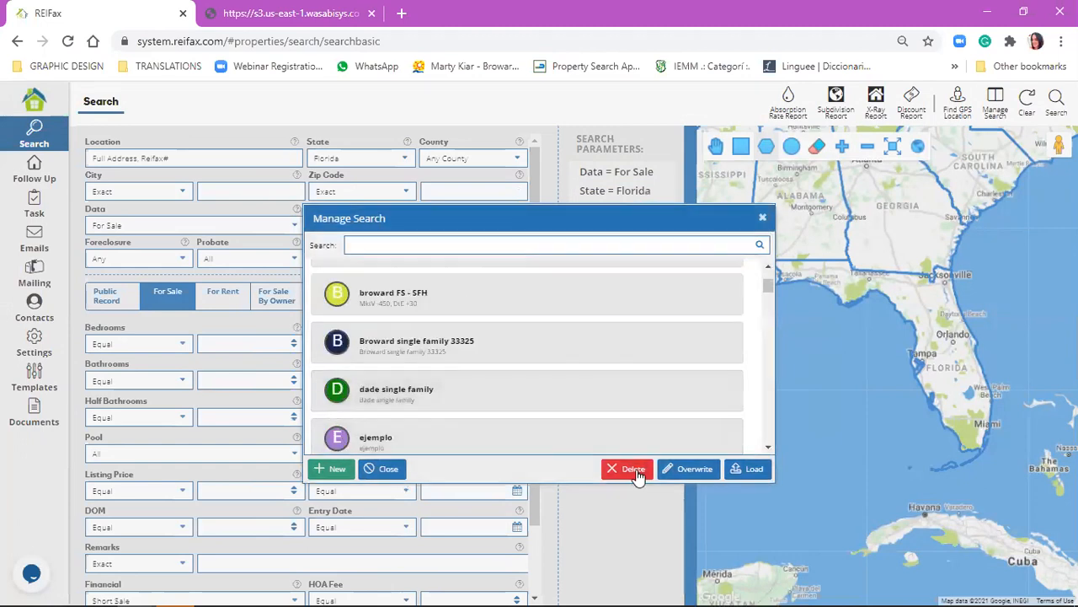
Delete the saved search "broward FS - SFH" and close the list of saved searches.
{"action": "left_click", "coordinate": [504, 301]}
{"action": "left_click", "coordinate": [615, 470]}
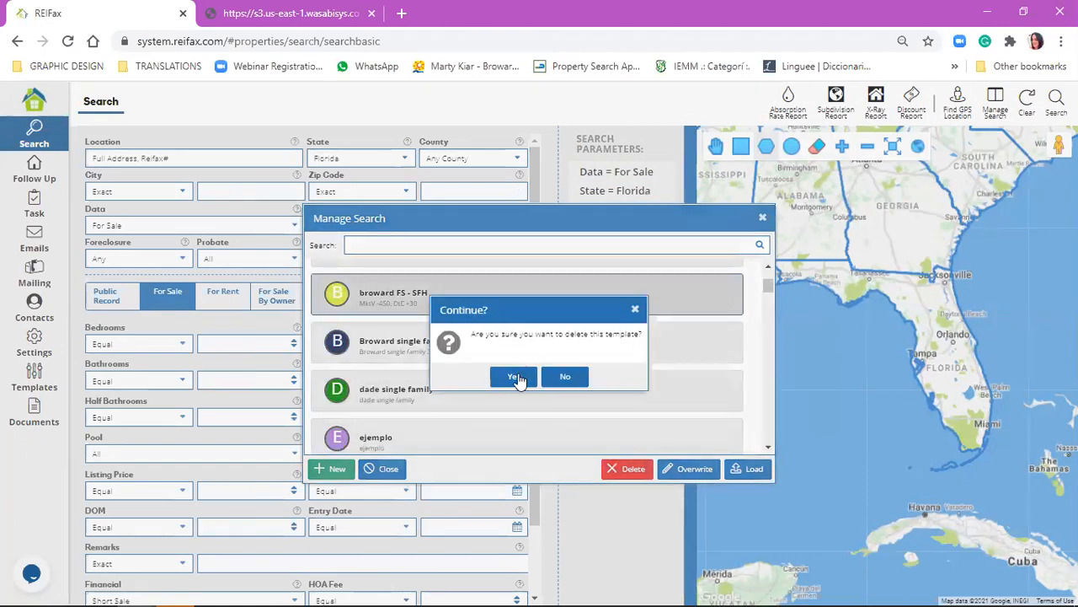
{"action": "left_click", "coordinate": [515, 378]}
{"action": "scroll", "coordinate": [547, 362], "scroll_direction": "up", "scroll_amount": 3}
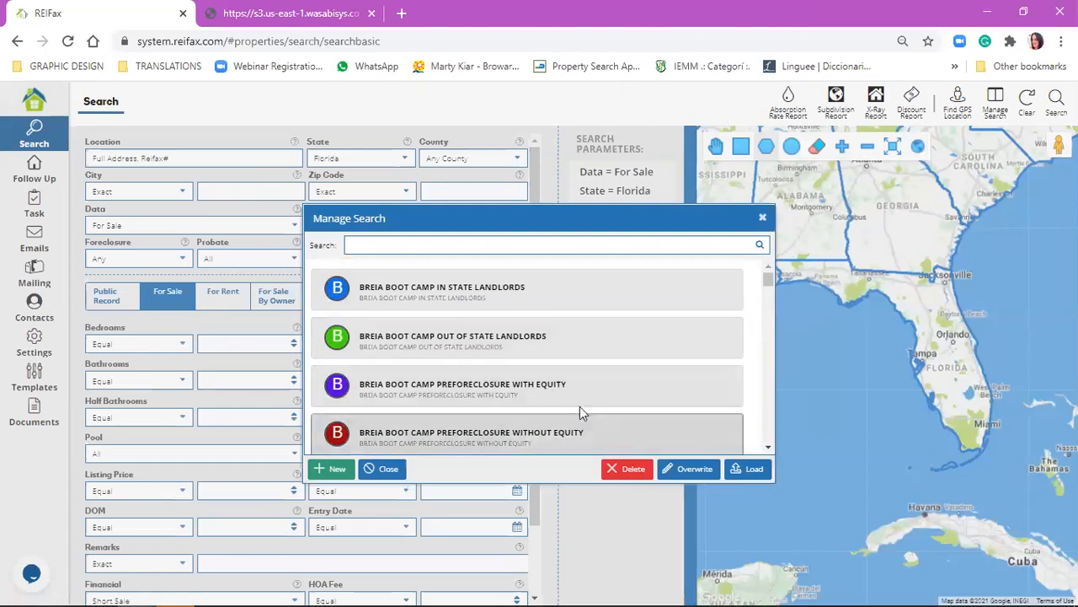
{"action": "left_click", "coordinate": [761, 217]}
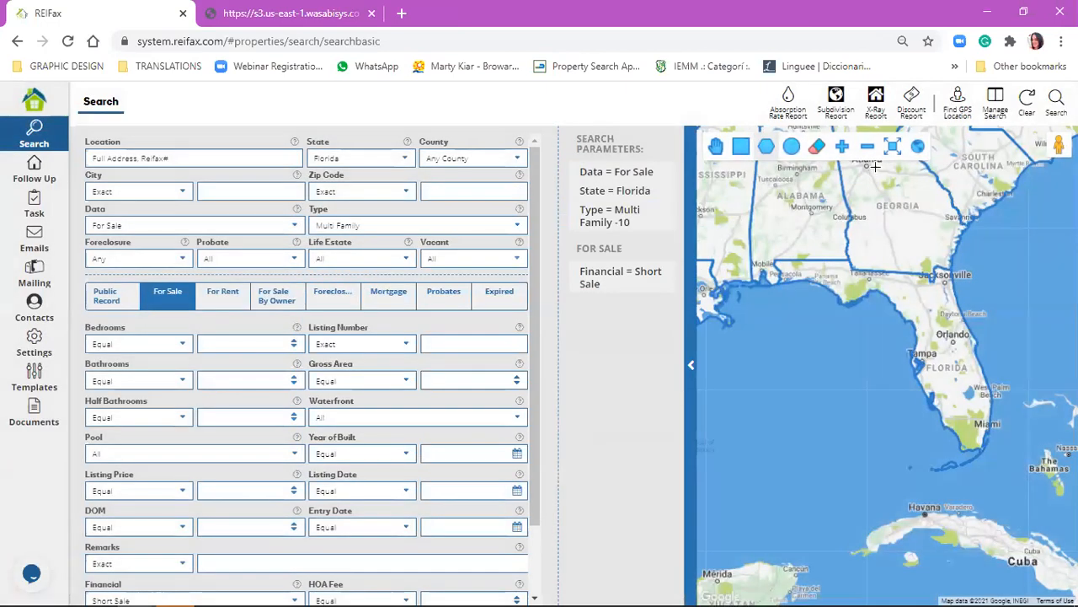
Set the search county to Broward, replace the Multi Family type with Single Family and remove the Short Sale condition.
{"action": "left_click", "coordinate": [912, 101]}
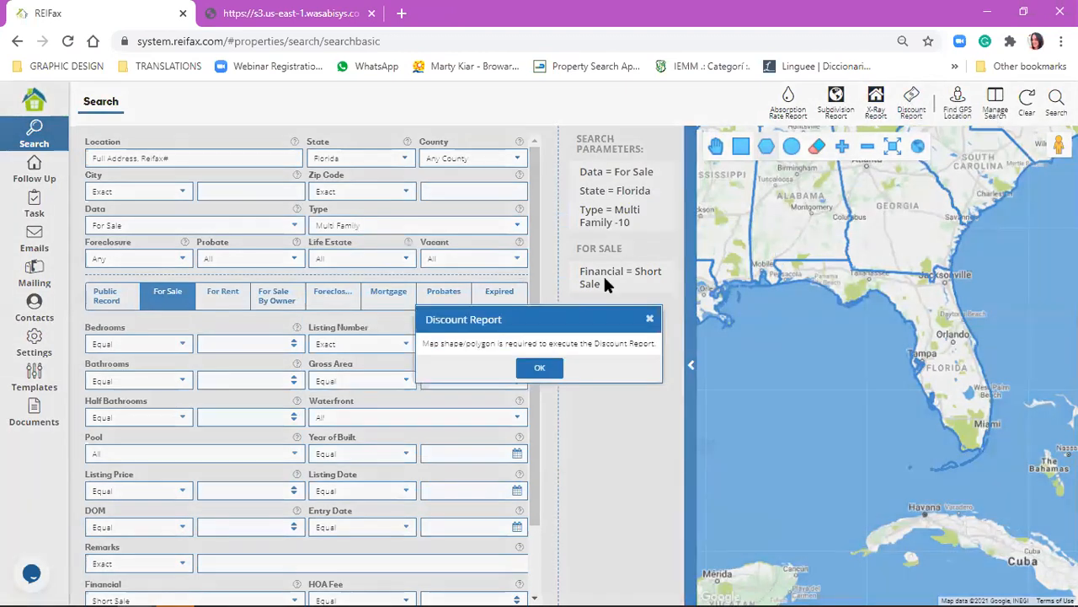
{"action": "left_click", "coordinate": [541, 368]}
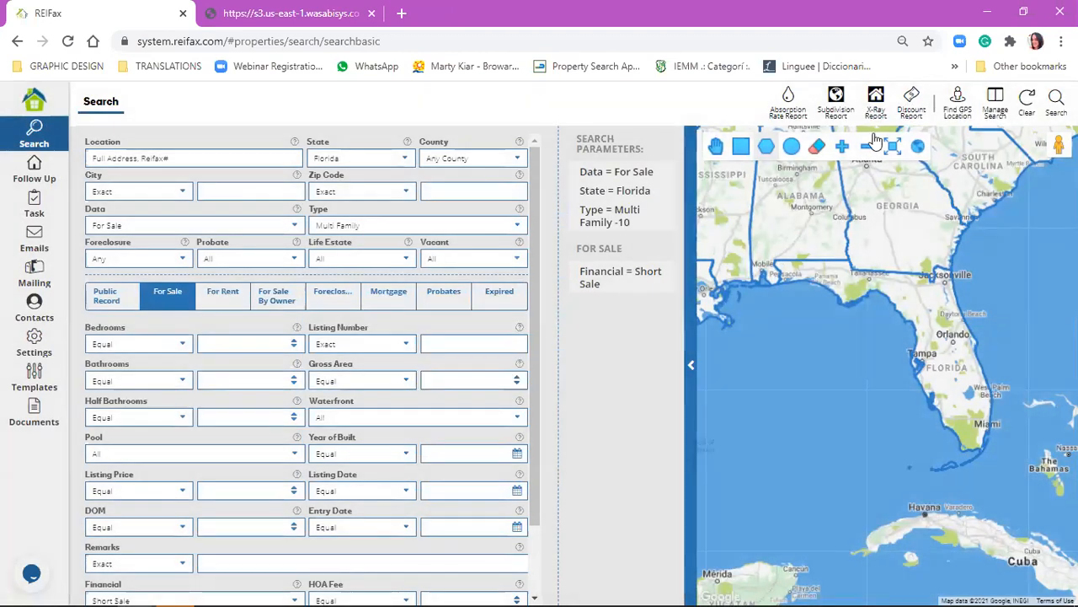
{"action": "left_click", "coordinate": [515, 159]}
{"action": "left_click", "coordinate": [474, 301]}
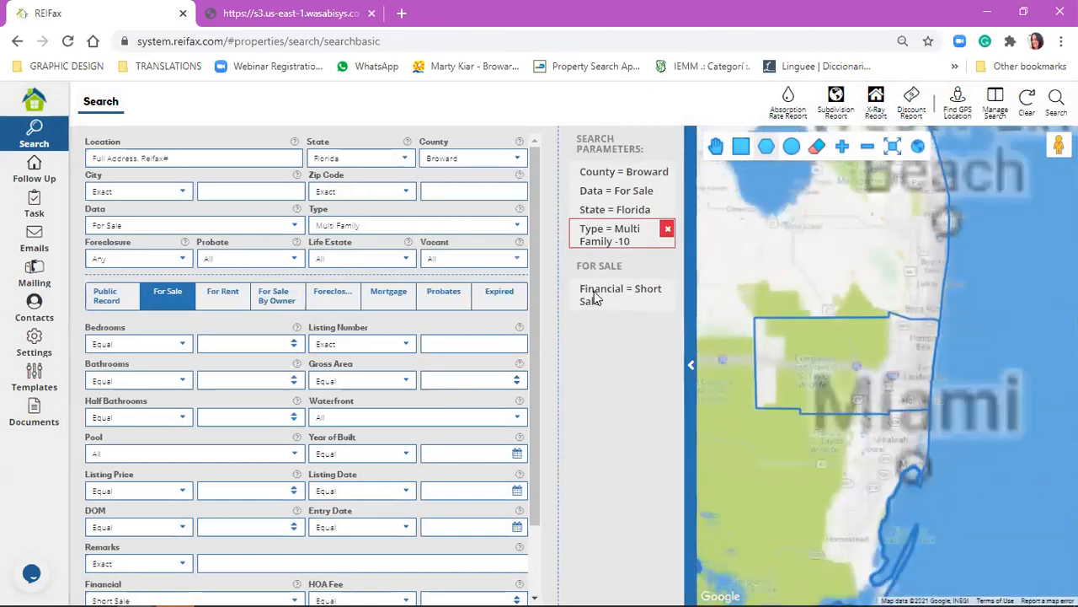
{"action": "left_click", "coordinate": [669, 225]}
{"action": "left_click", "coordinate": [468, 224]}
{"action": "left_click", "coordinate": [440, 272]}
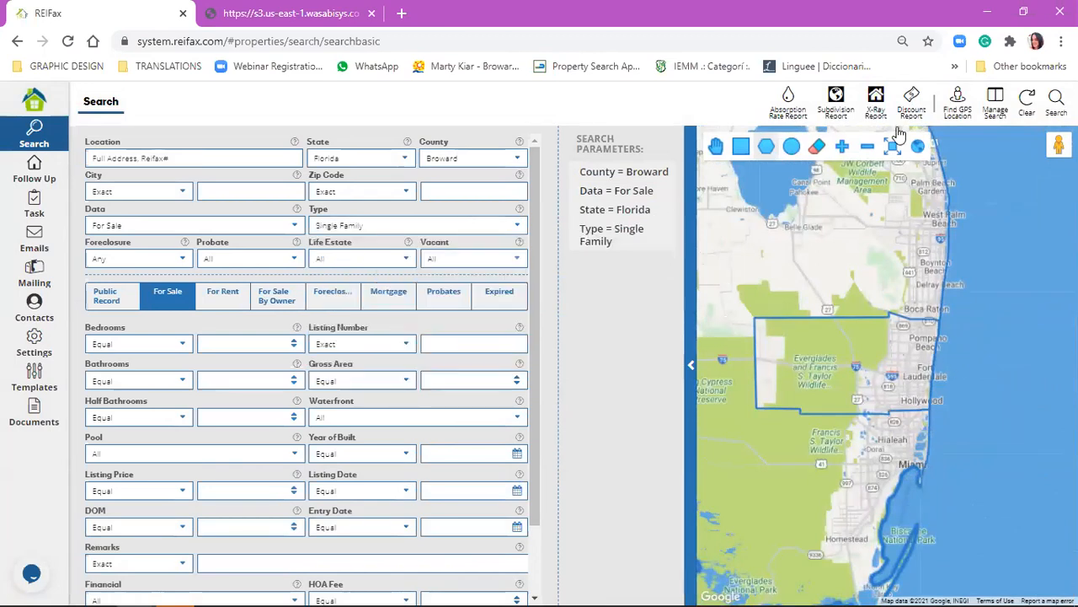
Draw a four-sided polygon on the map over the inland area northwest of Fort Lauderdale.
{"action": "left_click", "coordinate": [908, 348]}
{"action": "left_click", "coordinate": [925, 357]}
{"action": "left_click", "coordinate": [908, 378]}
{"action": "left_click", "coordinate": [892, 373]}
{"action": "left_click", "coordinate": [908, 348]}
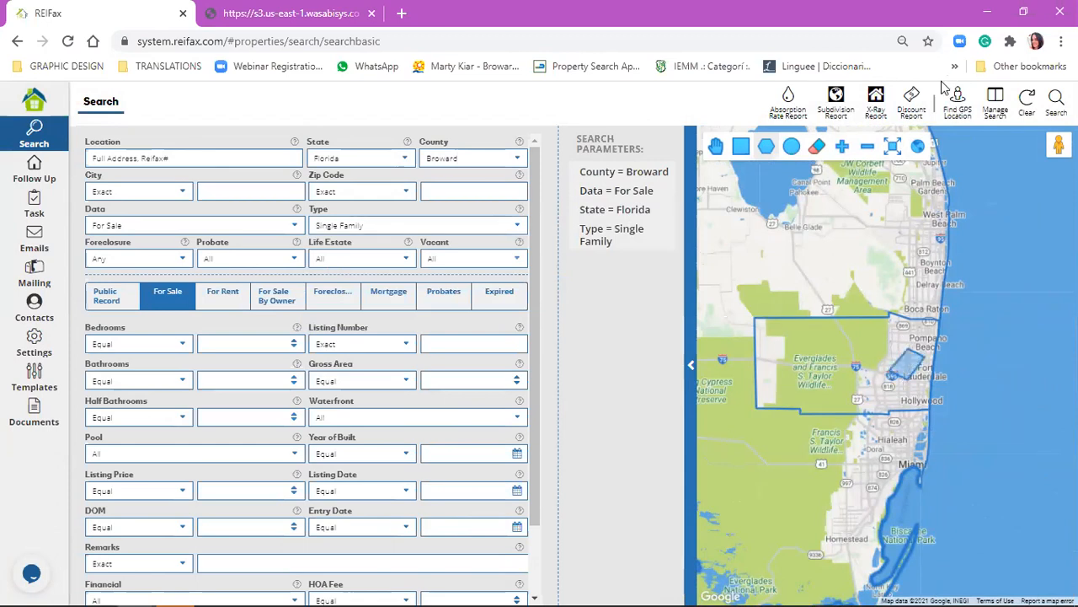
Run the Discount Report for the drawn area with the property type Single Family.
{"action": "left_click", "coordinate": [503, 341]}
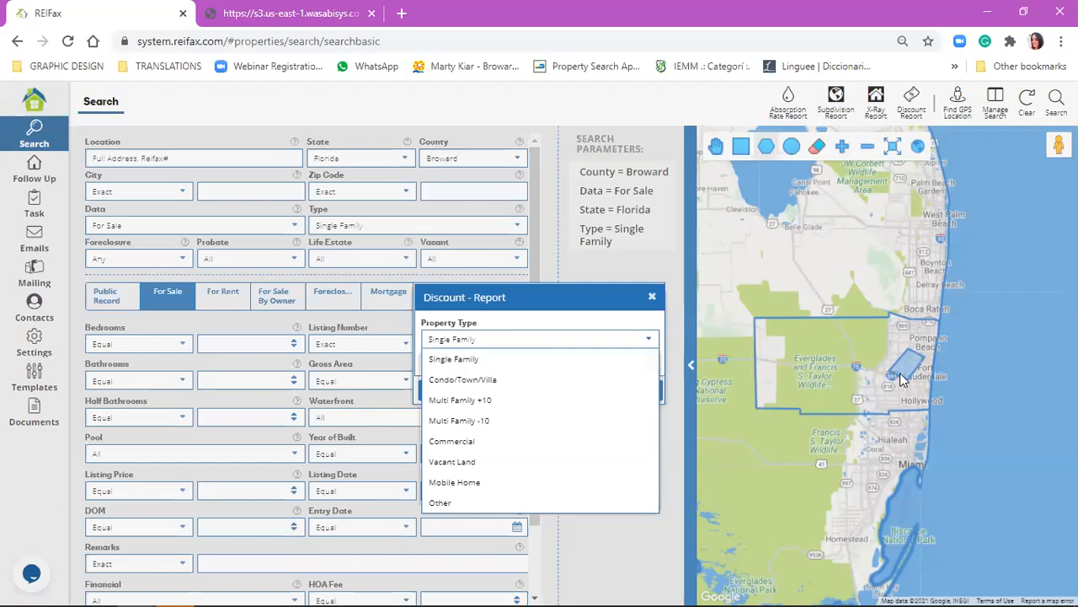
{"action": "left_click", "coordinate": [571, 361]}
{"action": "left_click", "coordinate": [652, 390]}
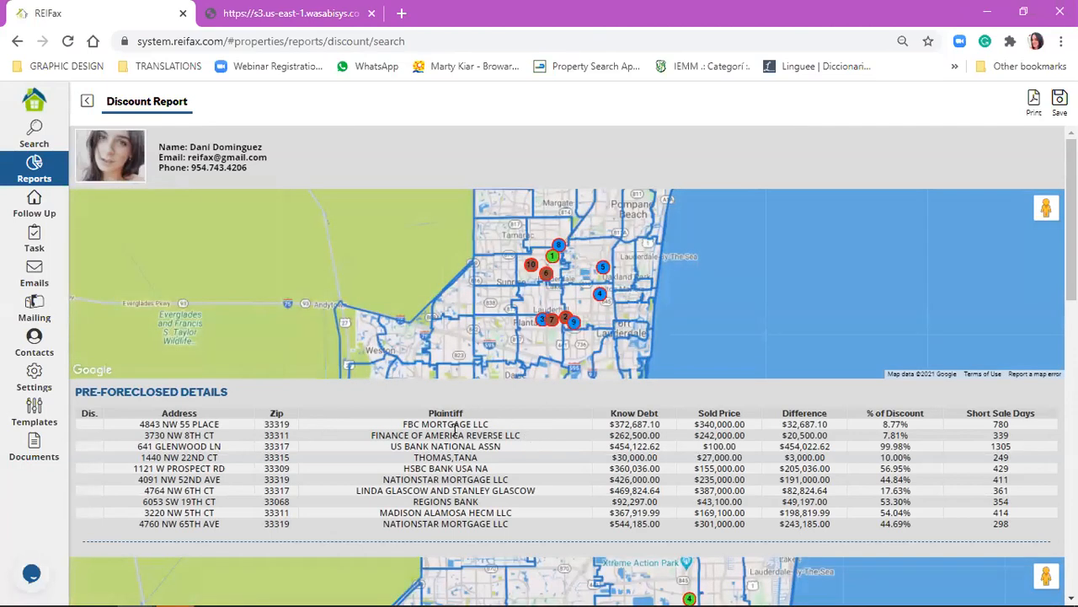
Review the Pre-Foreclosed Details table, checking the first property's plaintiff and the difference between its known debt and sold price.
{"action": "scroll", "coordinate": [455, 431], "scroll_direction": "down", "scroll_amount": 1}
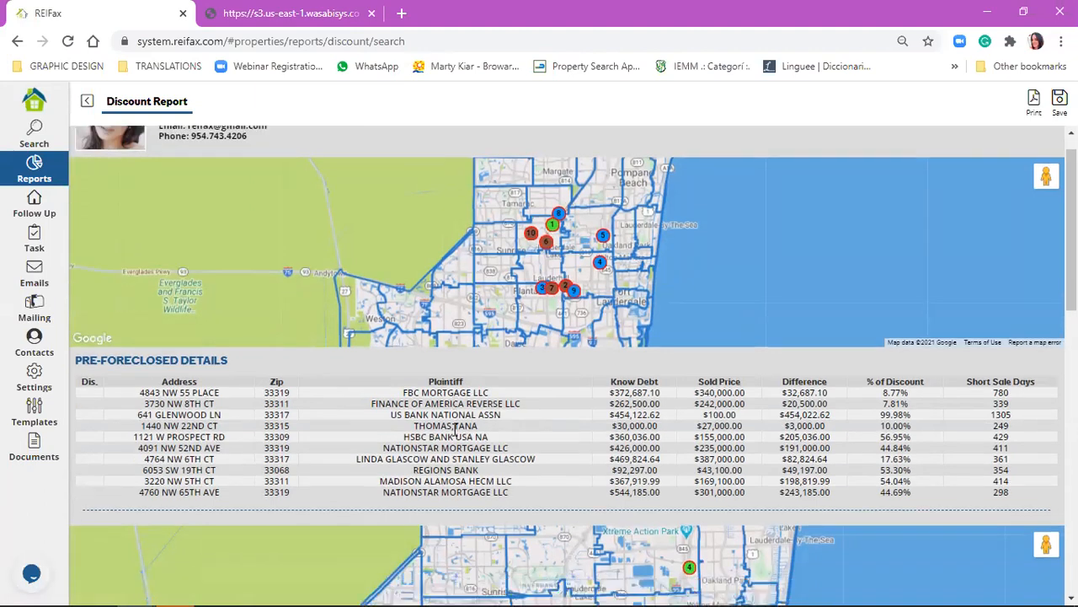
{"action": "scroll", "coordinate": [132, 342], "scroll_direction": "down", "scroll_amount": 2}
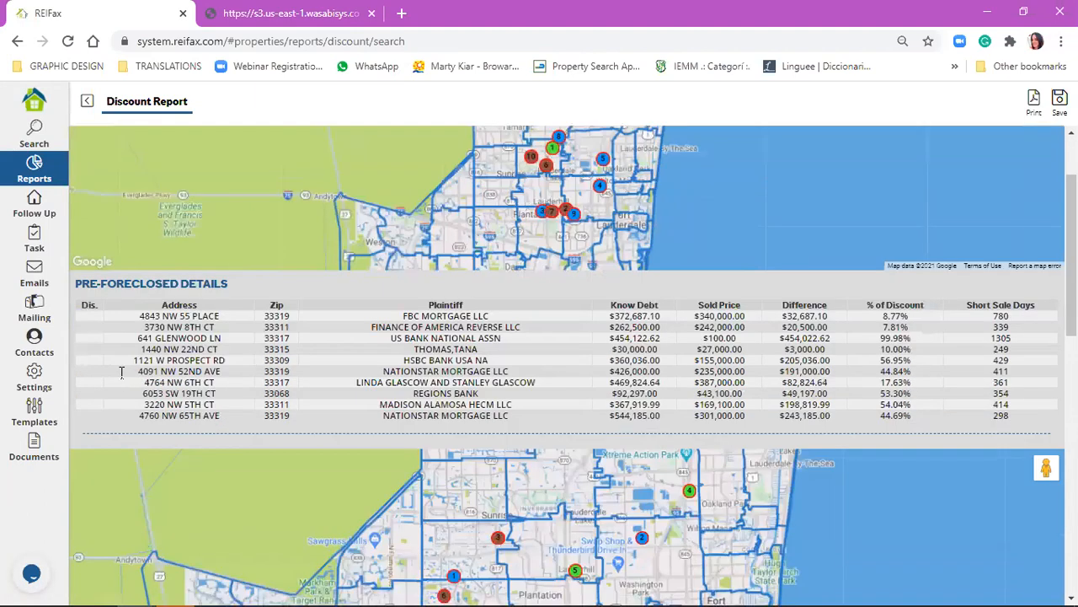
{"action": "scroll", "coordinate": [122, 370], "scroll_direction": "down", "scroll_amount": 8}
{"action": "scroll", "coordinate": [141, 451], "scroll_direction": "up", "scroll_amount": 5}
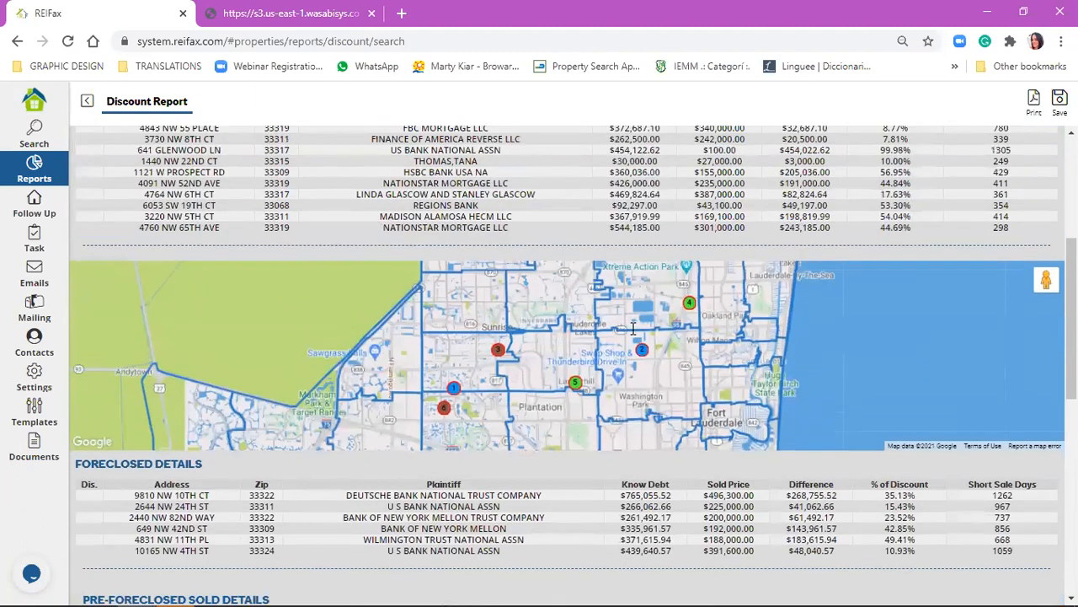
{"action": "scroll", "coordinate": [631, 329], "scroll_direction": "up", "scroll_amount": 3}
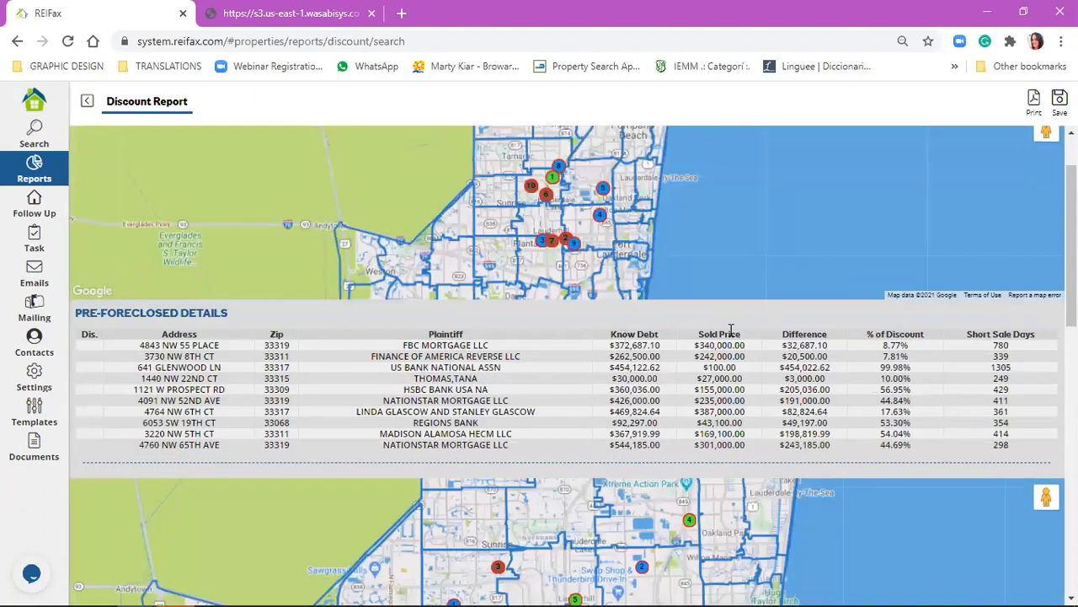
{"action": "left_click_drag", "start_coordinate": [783, 346], "coordinate": [829, 347]}
{"action": "left_click", "coordinate": [628, 347]}
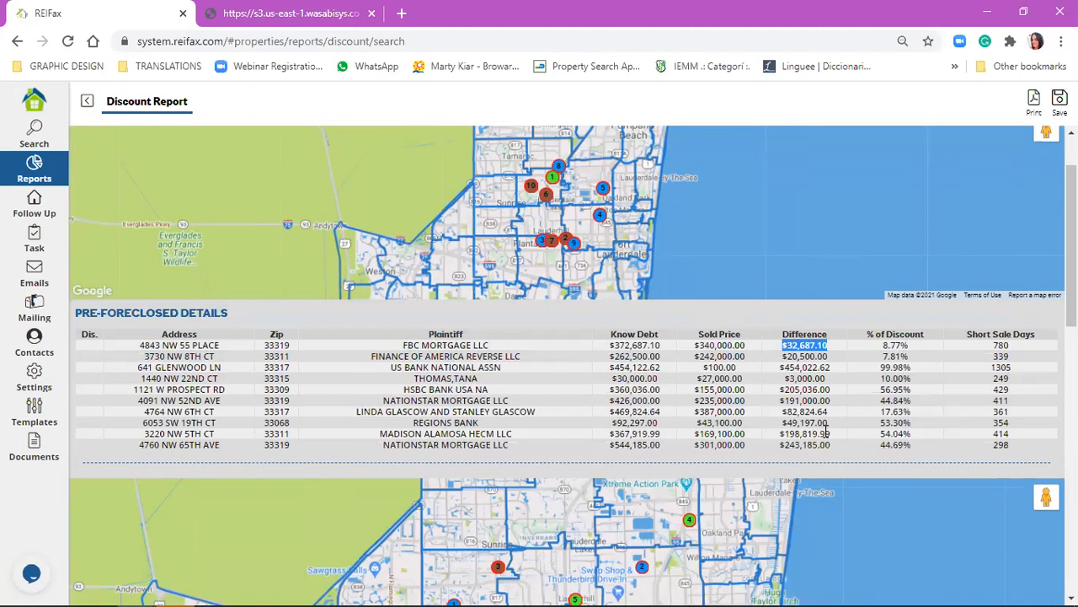
{"action": "left_click", "coordinate": [425, 345]}
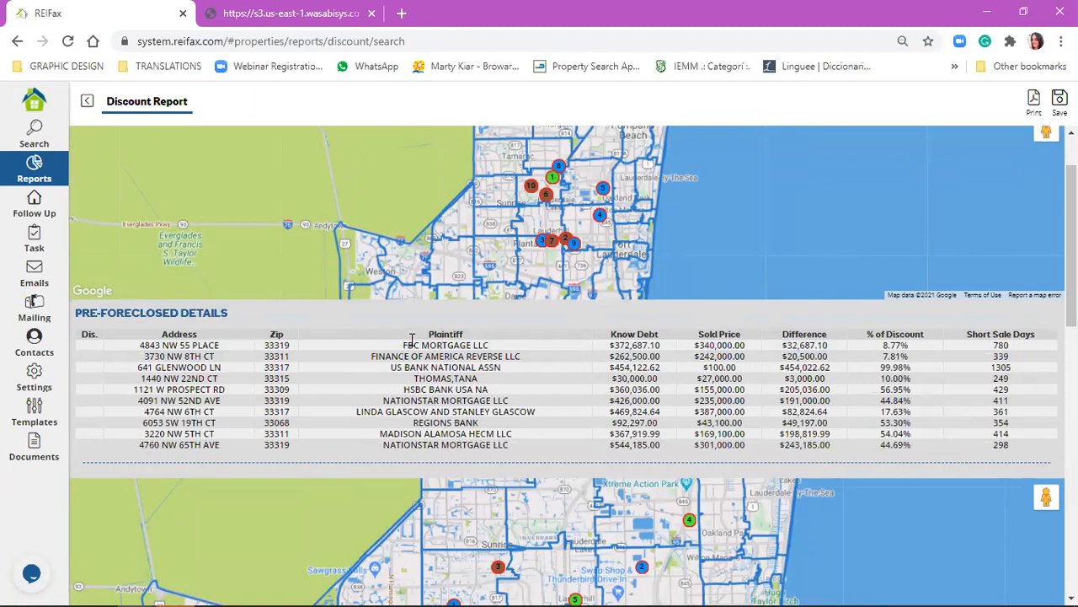
Look over the Foreclosed Details section and check the first pre-foreclosed property's percentage of discount.
{"action": "scroll", "coordinate": [452, 333], "scroll_direction": "down", "scroll_amount": 1}
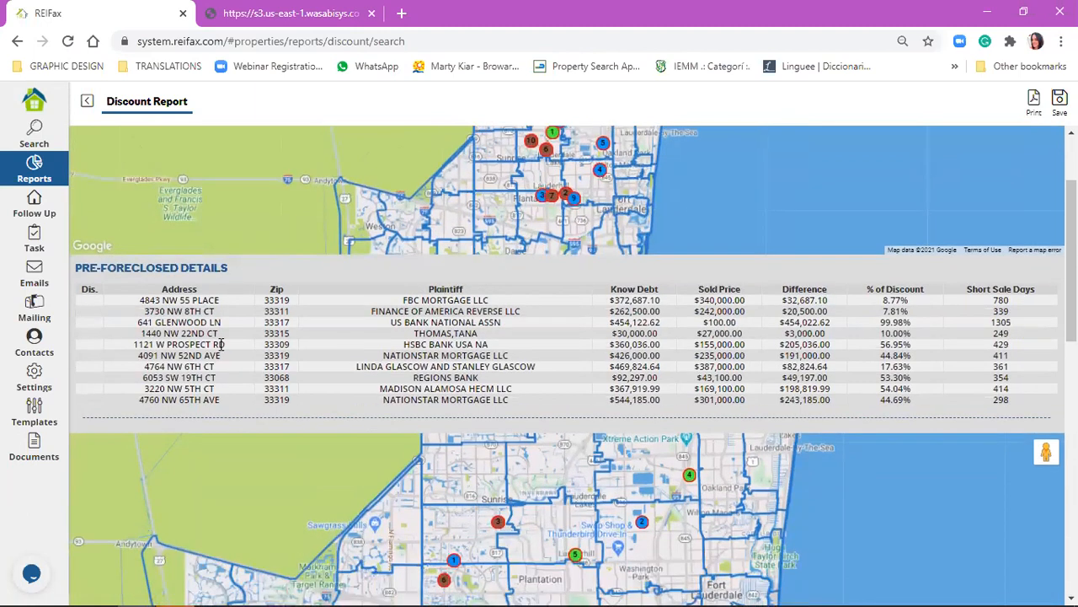
{"action": "scroll", "coordinate": [222, 344], "scroll_direction": "down", "scroll_amount": 2}
{"action": "scroll", "coordinate": [191, 289], "scroll_direction": "down", "scroll_amount": 4}
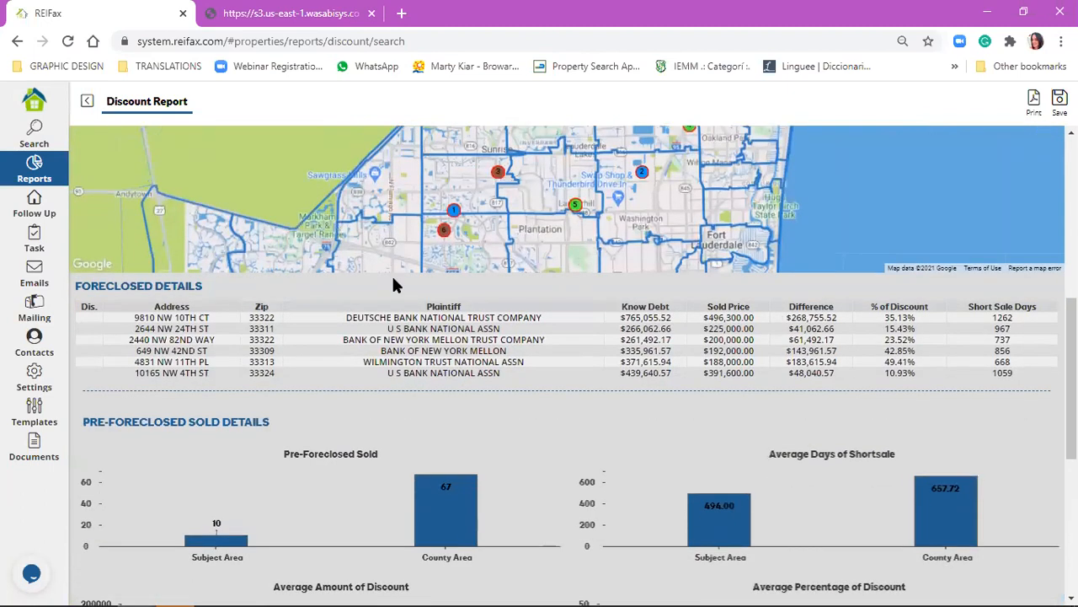
{"action": "scroll", "coordinate": [185, 286], "scroll_direction": "up", "scroll_amount": 1}
{"action": "scroll", "coordinate": [185, 286], "scroll_direction": "up", "scroll_amount": 1}
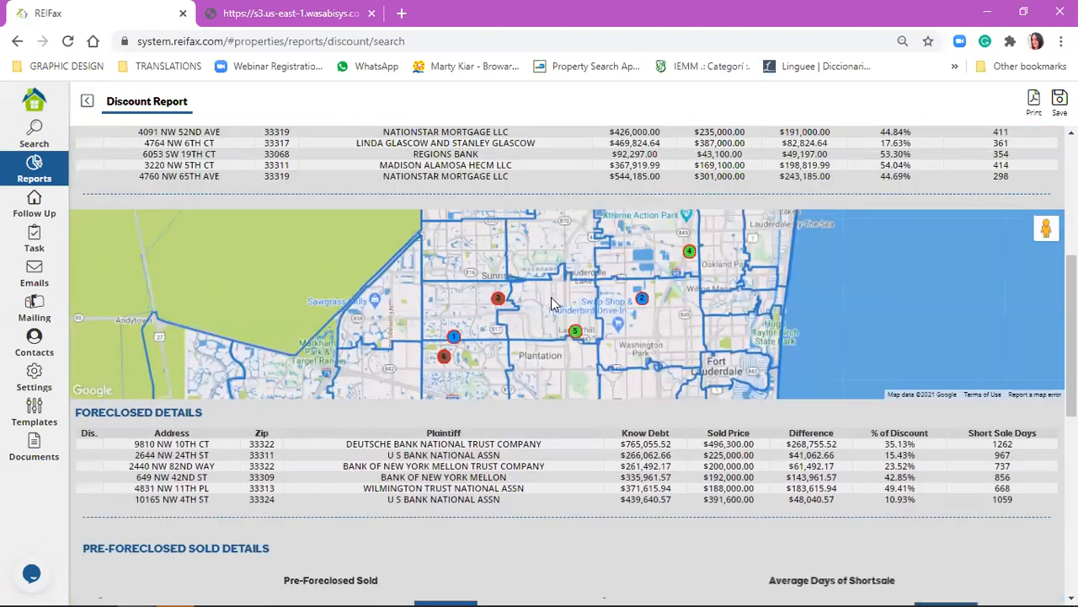
{"action": "scroll", "coordinate": [893, 278], "scroll_direction": "up", "scroll_amount": 2}
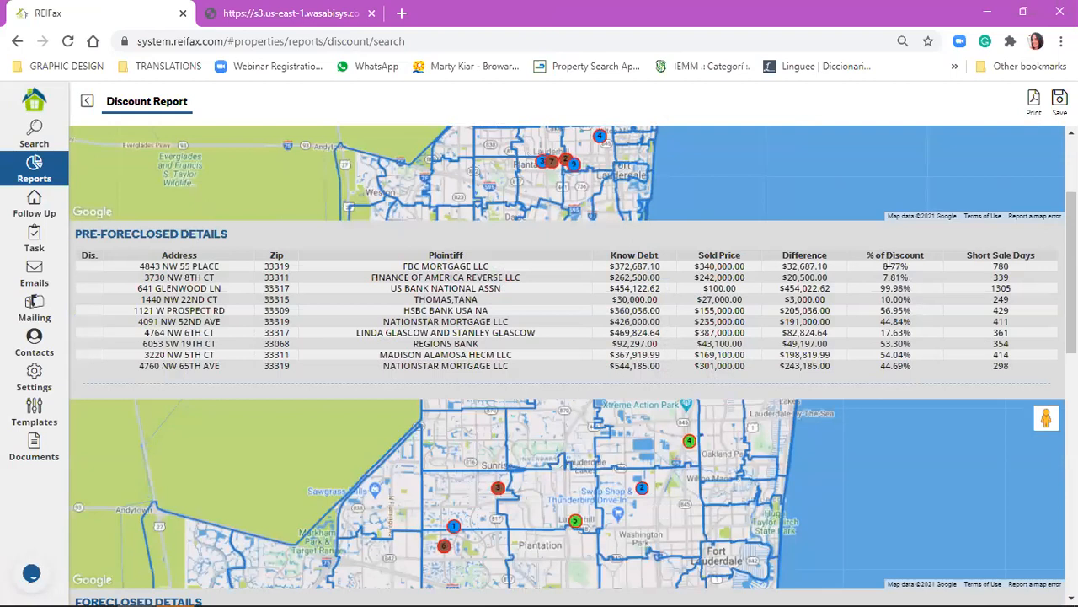
{"action": "left_click_drag", "start_coordinate": [882, 266], "coordinate": [909, 267]}
View the property cards of markers 1, 5, 3 and 4 on the foreclosed map, highlighting the street address on marker 4's card.
{"action": "scroll", "coordinate": [1000, 265], "scroll_direction": "down", "scroll_amount": 1}
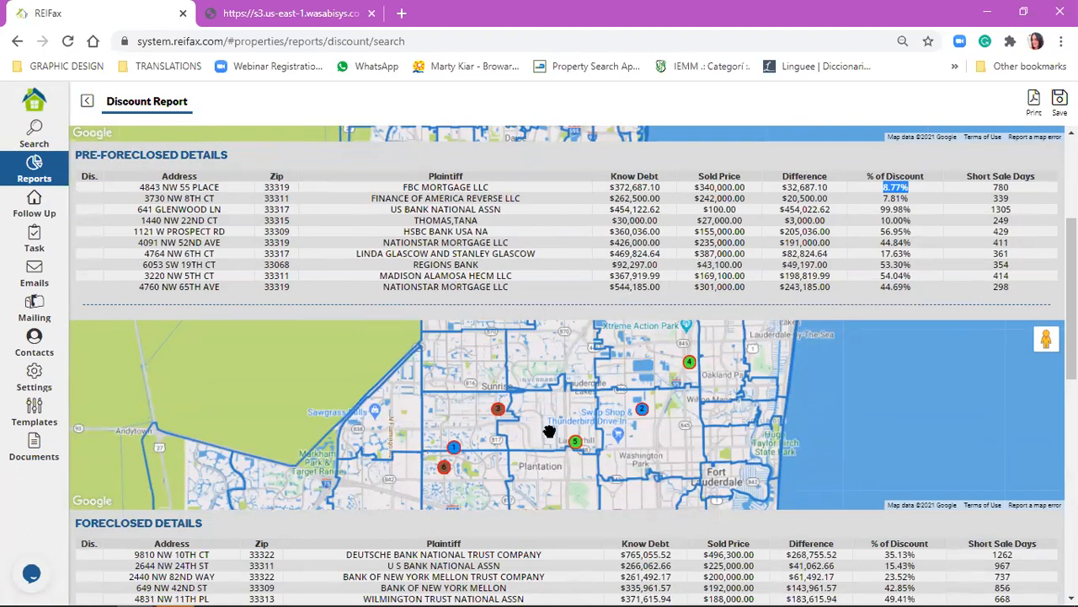
{"action": "scroll", "coordinate": [549, 434], "scroll_direction": "down", "scroll_amount": 2}
{"action": "scroll", "coordinate": [455, 220], "scroll_direction": "down", "scroll_amount": 1}
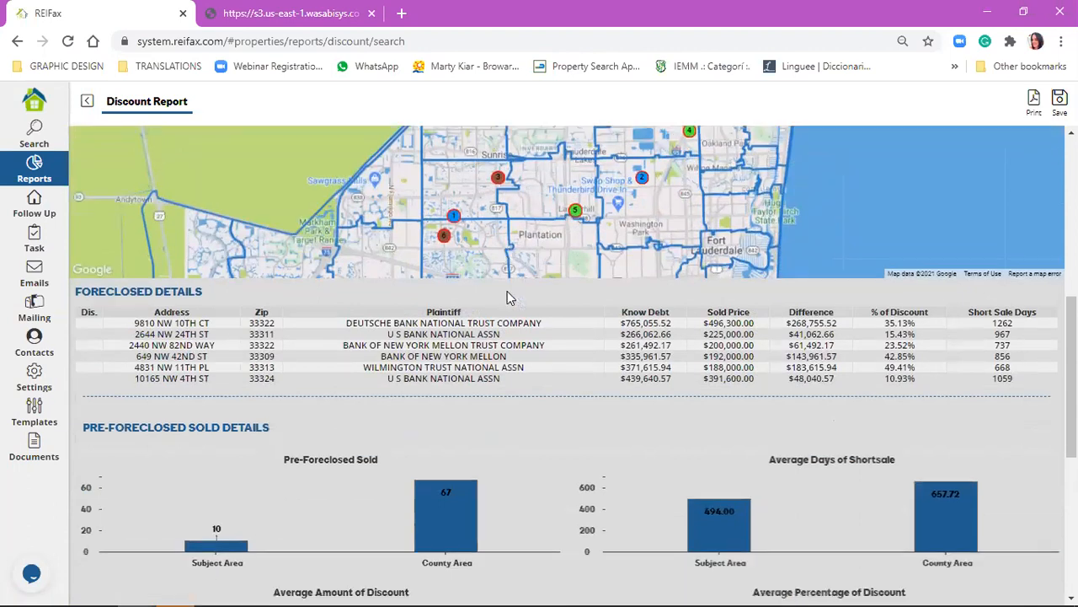
{"action": "left_click", "coordinate": [454, 211]}
{"action": "left_click", "coordinate": [575, 249]}
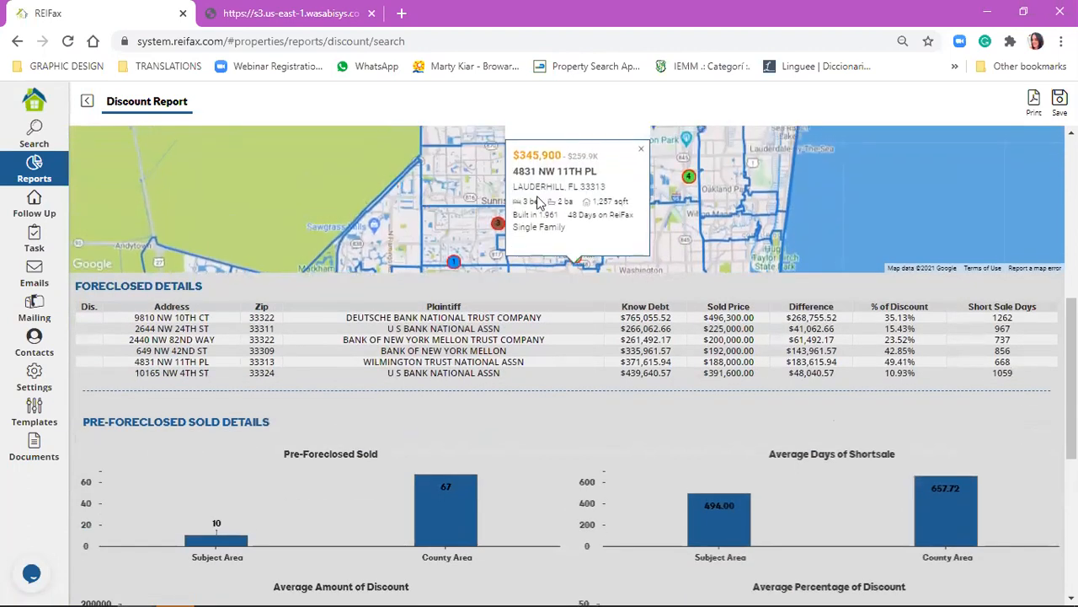
{"action": "left_click", "coordinate": [498, 225]}
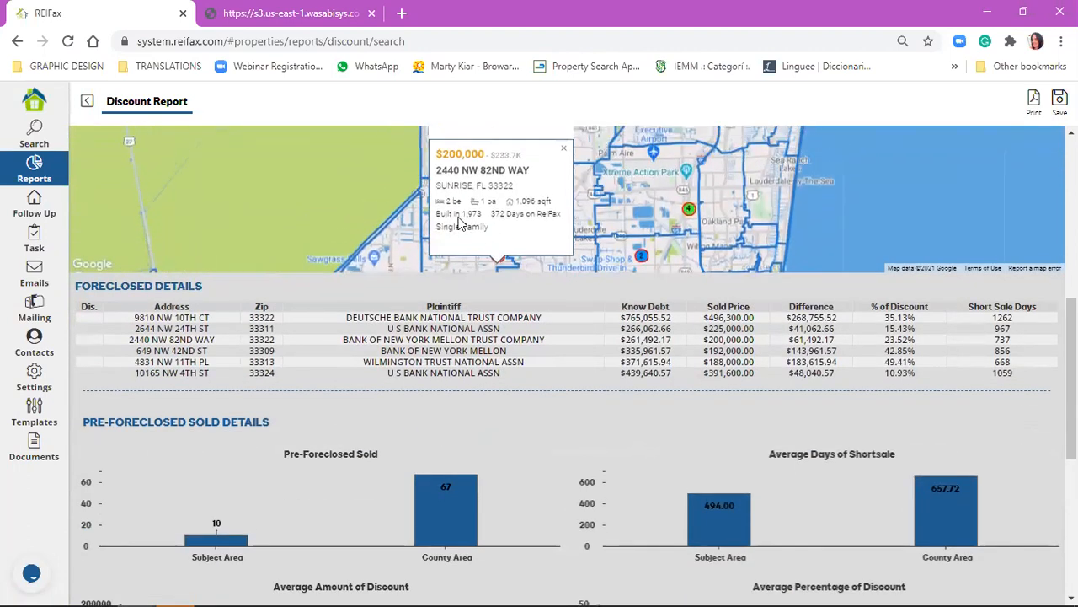
{"action": "left_click", "coordinate": [690, 210]}
{"action": "left_click_drag", "start_coordinate": [632, 174], "coordinate": [704, 175]}
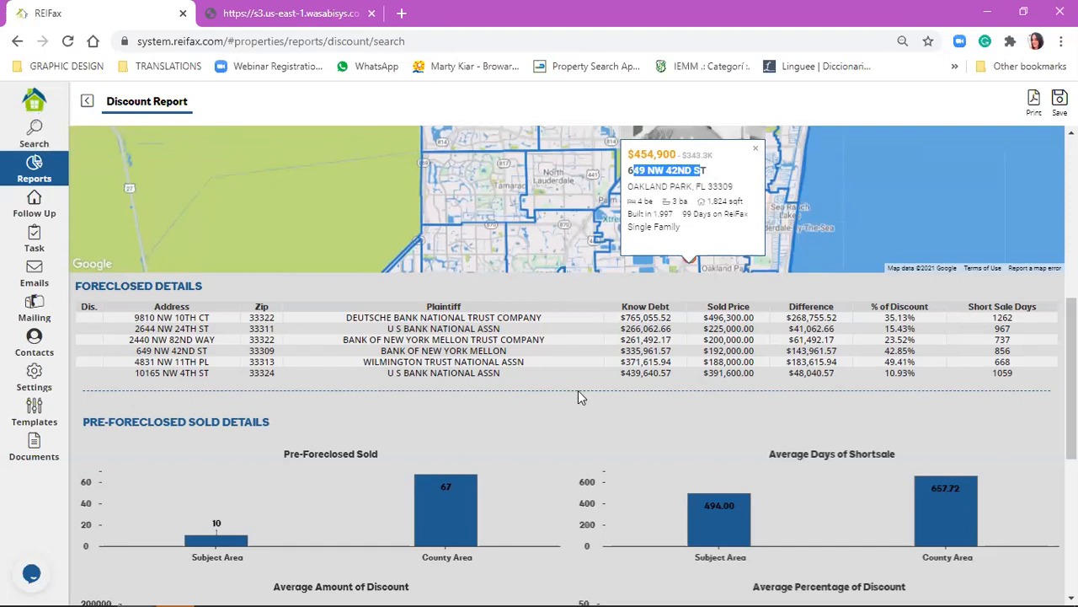
Compare the subject-area and county-area charts for pre-foreclosed and foreclosed sales, and return from the Discount Report to the property search.
{"action": "scroll", "coordinate": [573, 455], "scroll_direction": "down", "scroll_amount": 4}
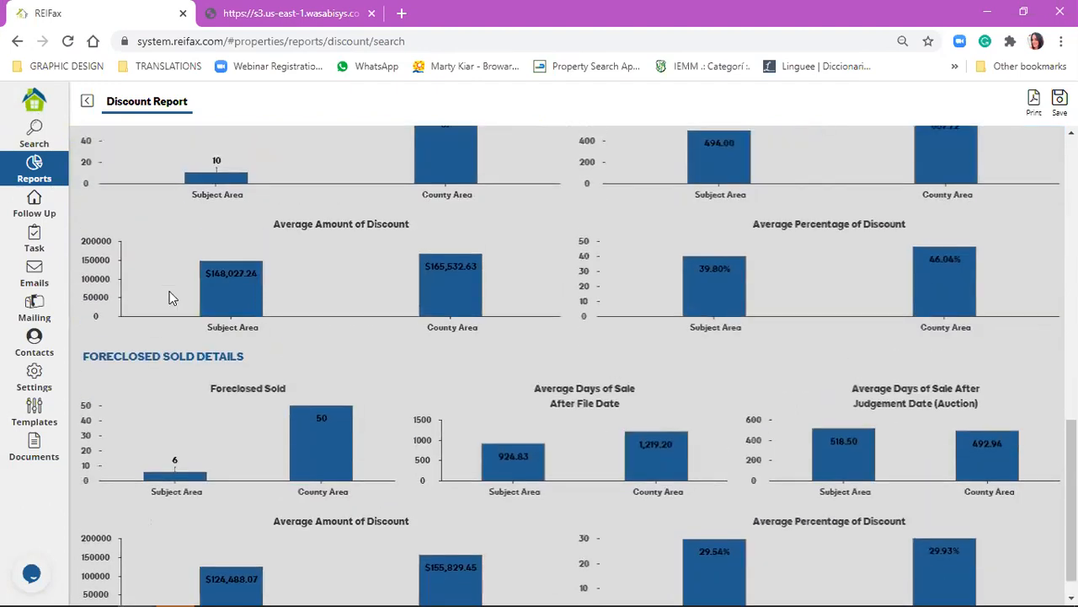
{"action": "scroll", "coordinate": [150, 255], "scroll_direction": "up", "scroll_amount": 2}
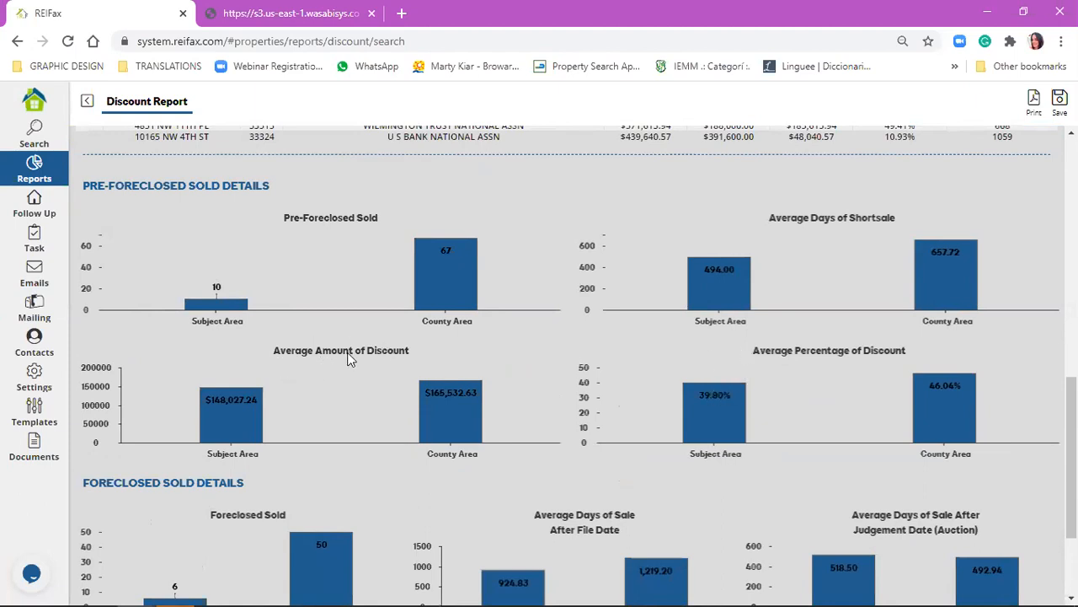
{"action": "scroll", "coordinate": [358, 361], "scroll_direction": "down", "scroll_amount": 1}
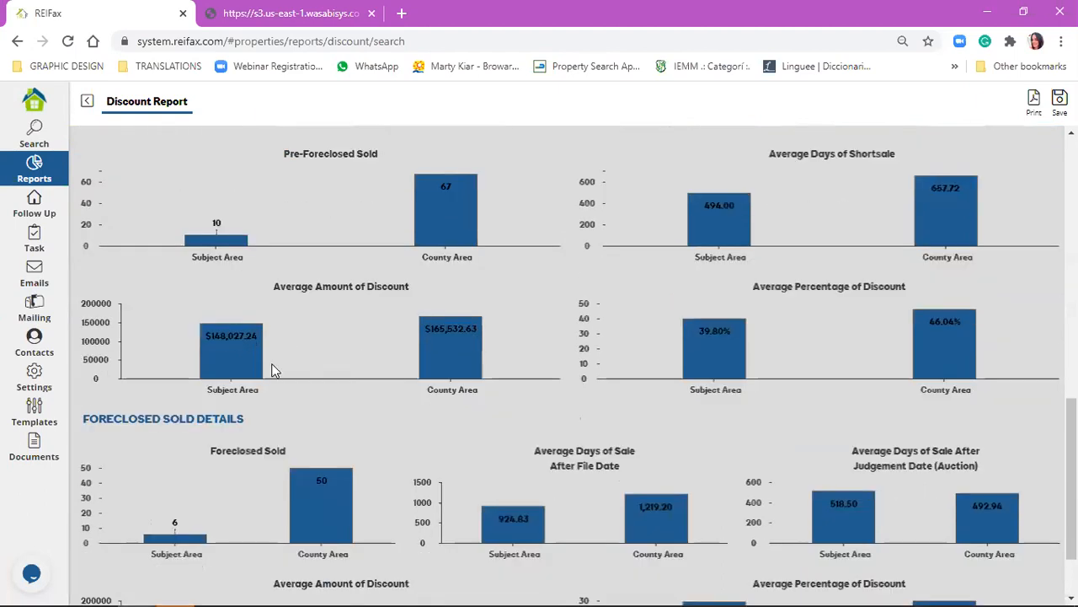
{"action": "scroll", "coordinate": [272, 370], "scroll_direction": "down", "scroll_amount": 1}
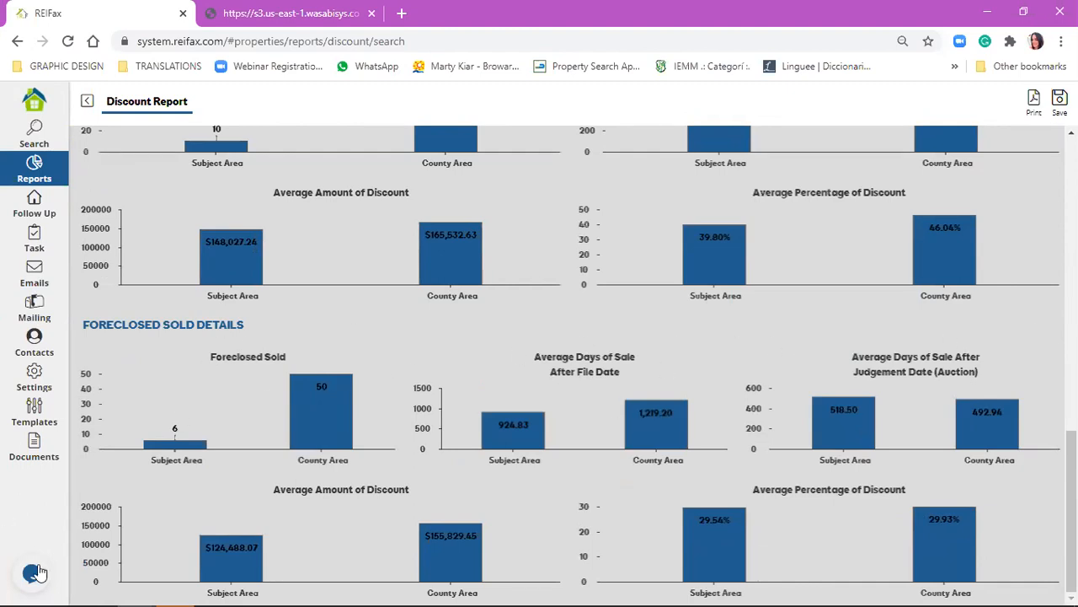
{"action": "scroll", "coordinate": [469, 369], "scroll_direction": "up", "scroll_amount": 2}
{"action": "scroll", "coordinate": [470, 371], "scroll_direction": "up", "scroll_amount": 2}
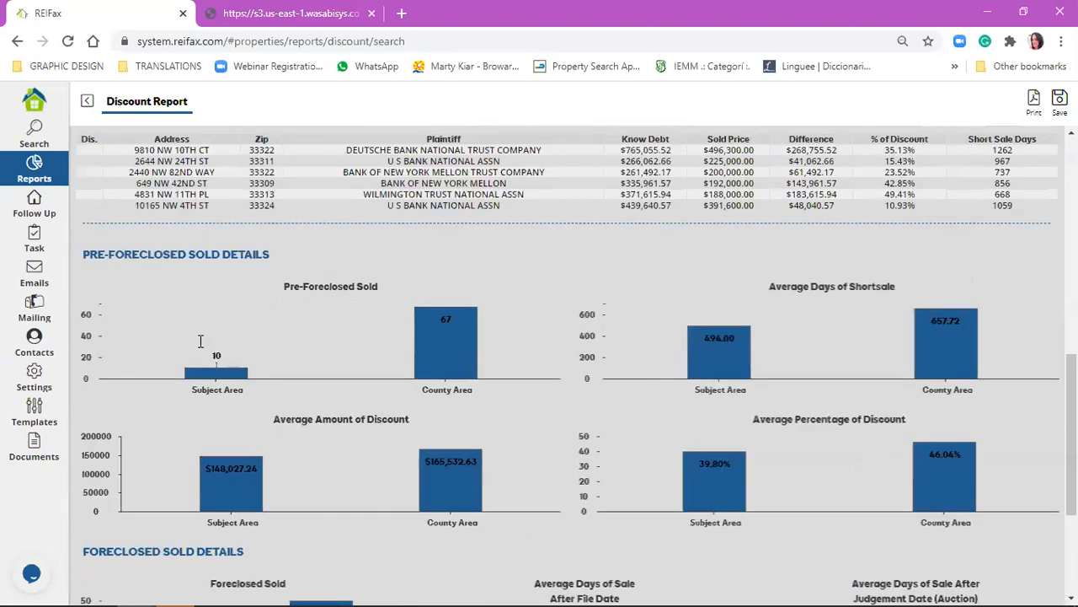
{"action": "scroll", "coordinate": [918, 333], "scroll_direction": "up", "scroll_amount": 5}
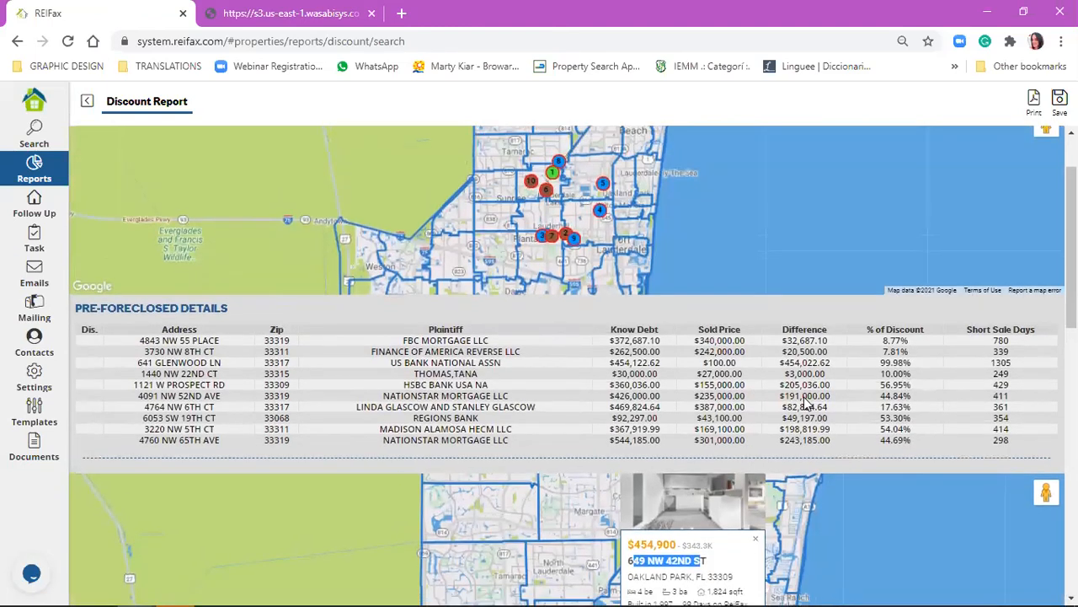
{"action": "scroll", "coordinate": [804, 401], "scroll_direction": "down", "scroll_amount": 10}
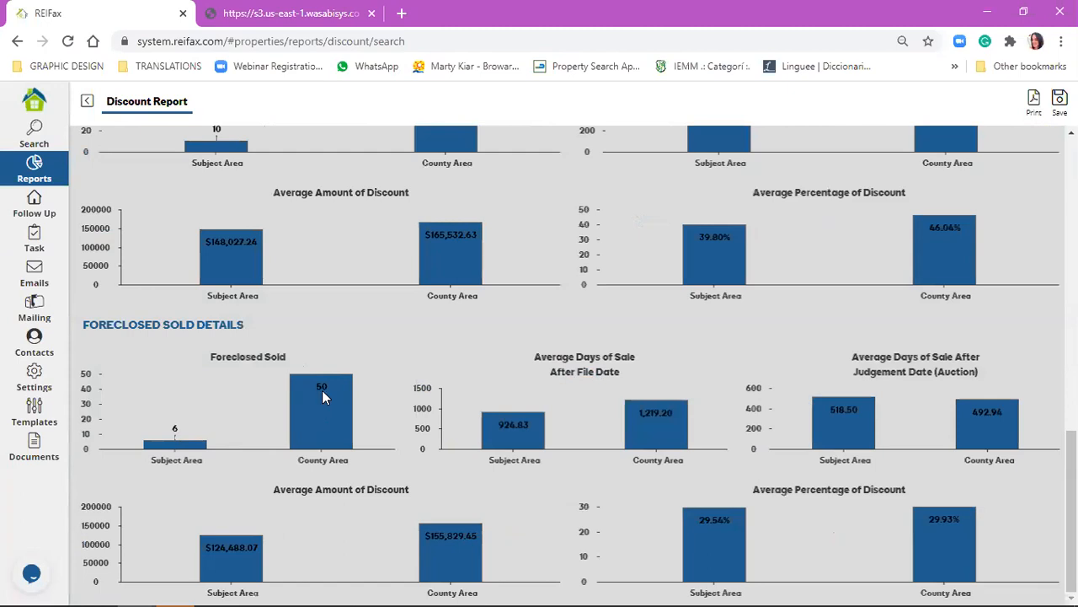
{"action": "left_click", "coordinate": [87, 102]}
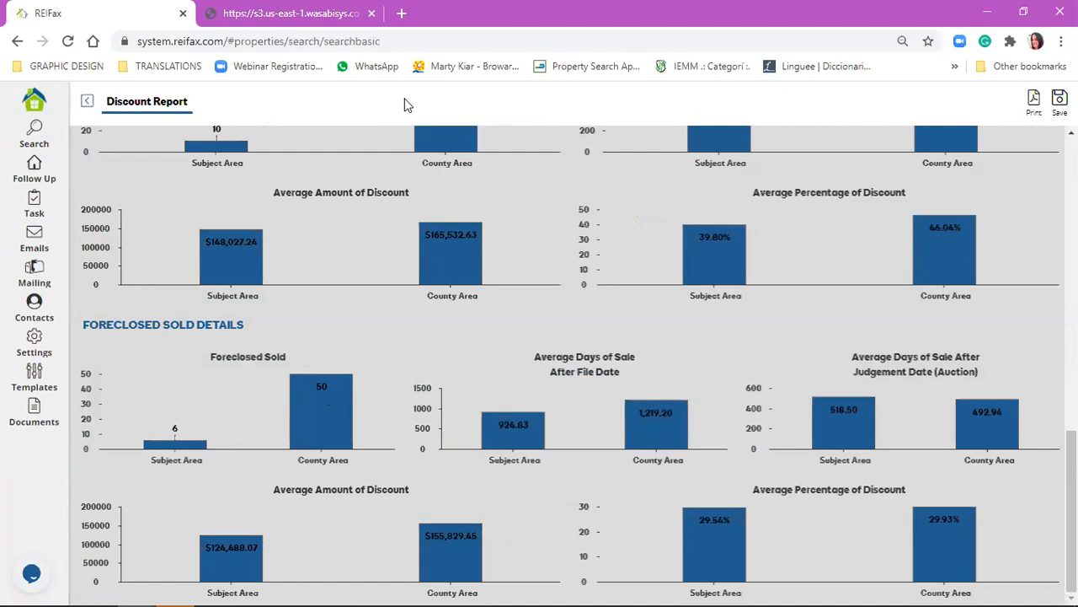
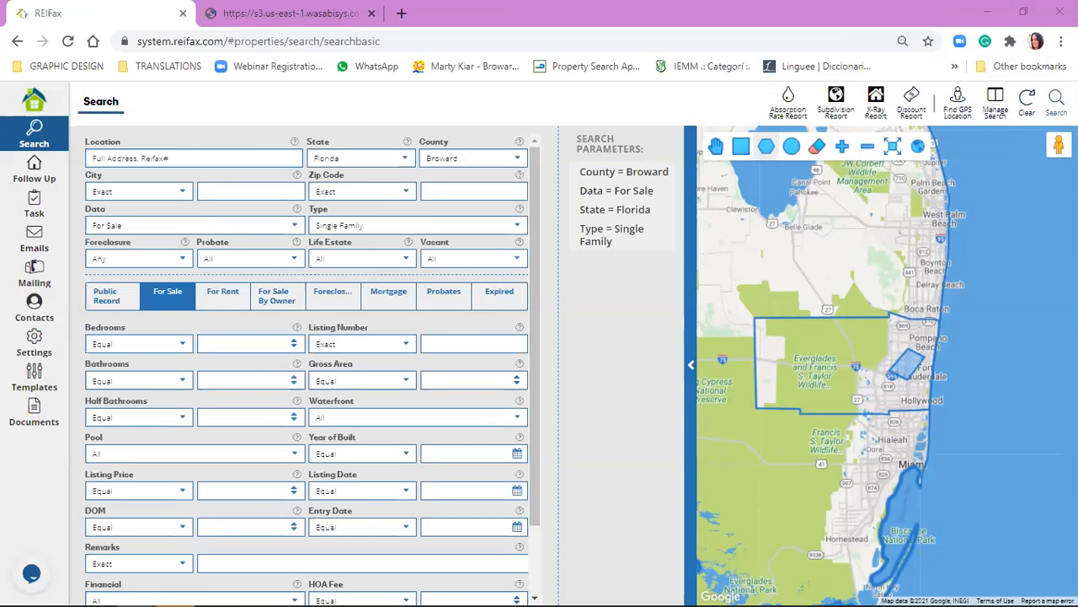
Clear the search criteria and the drawn map area from the property search.
{"action": "left_click", "coordinate": [32, 139]}
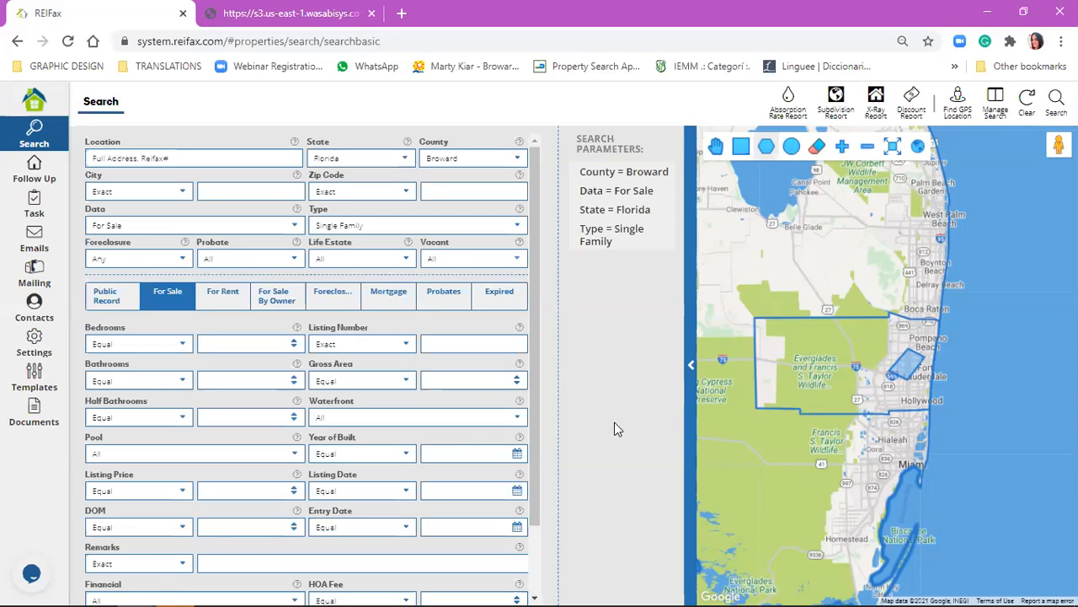
{"action": "left_click", "coordinate": [1027, 99]}
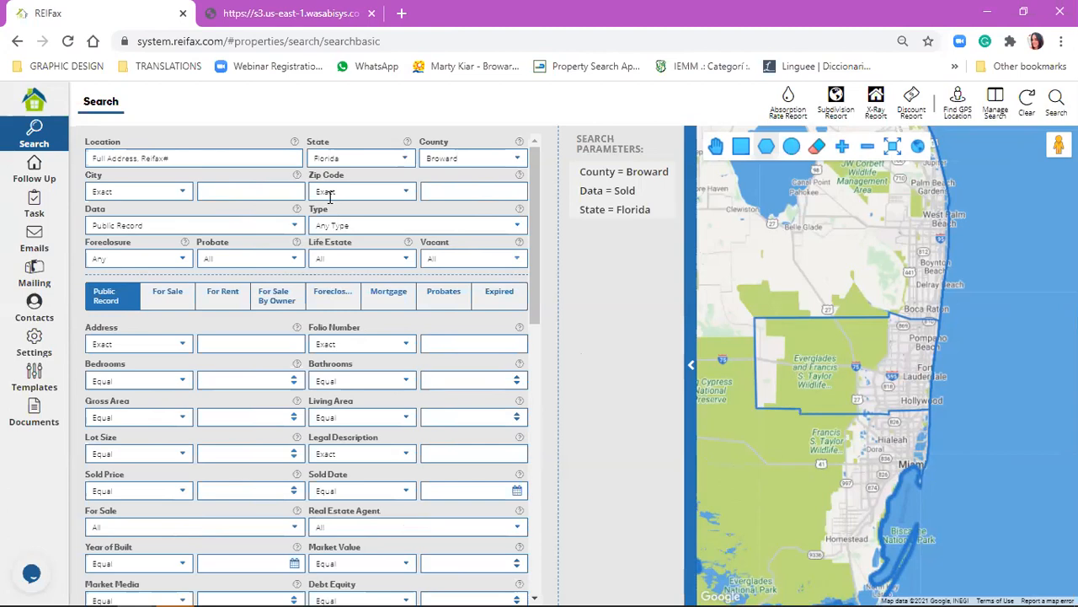
Open the overview of a followed property and copy its street address.
{"action": "left_click", "coordinate": [13, 178]}
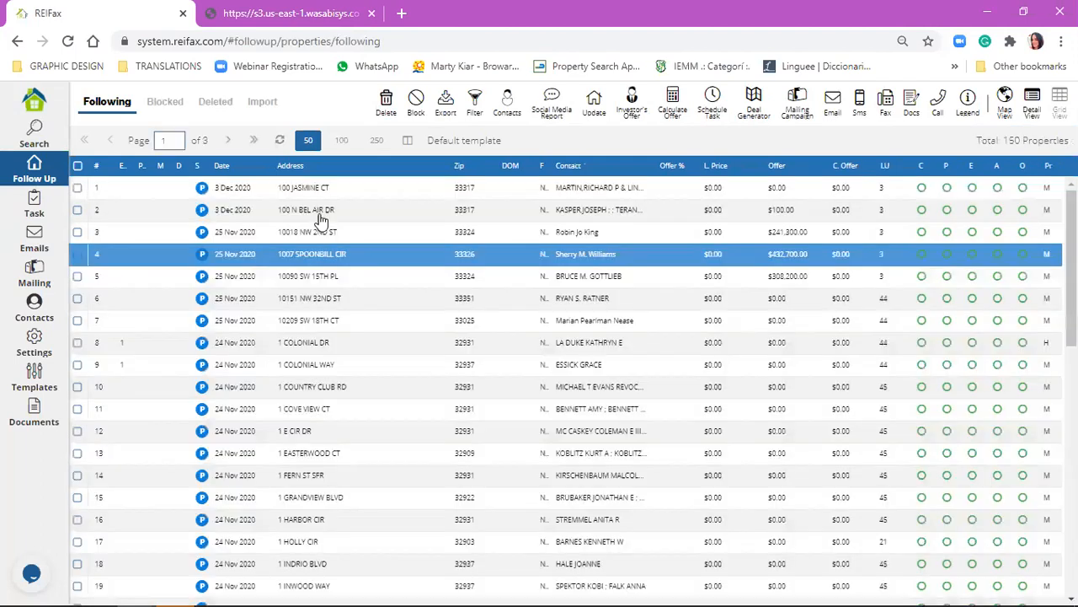
{"action": "left_click", "coordinate": [323, 214]}
{"action": "left_click", "coordinate": [351, 232]}
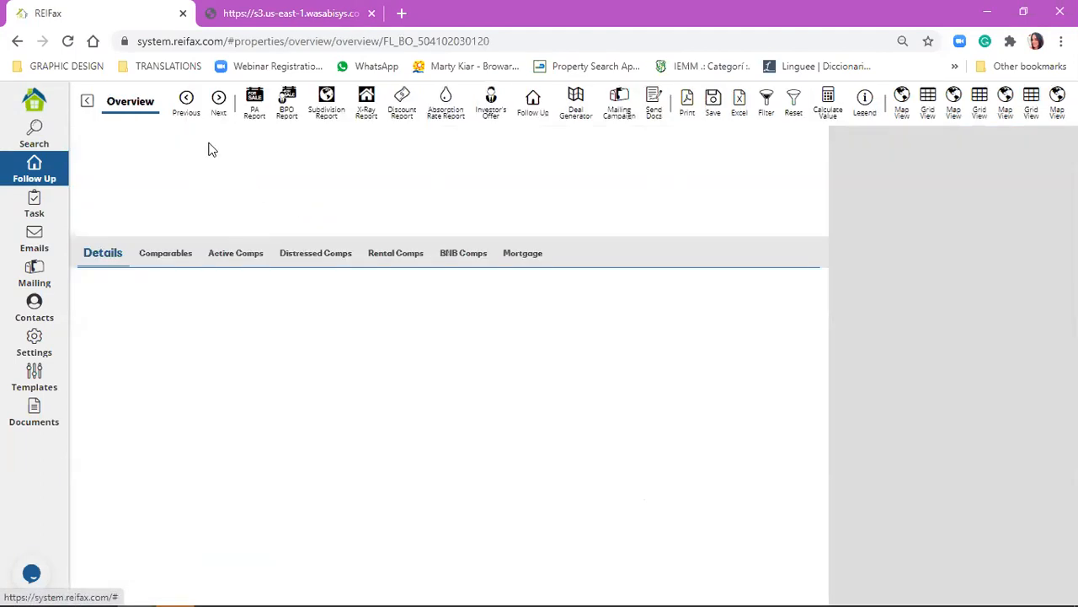
{"action": "triple_click", "coordinate": [92, 144]}
{"action": "key", "text": "ctrl+c"}
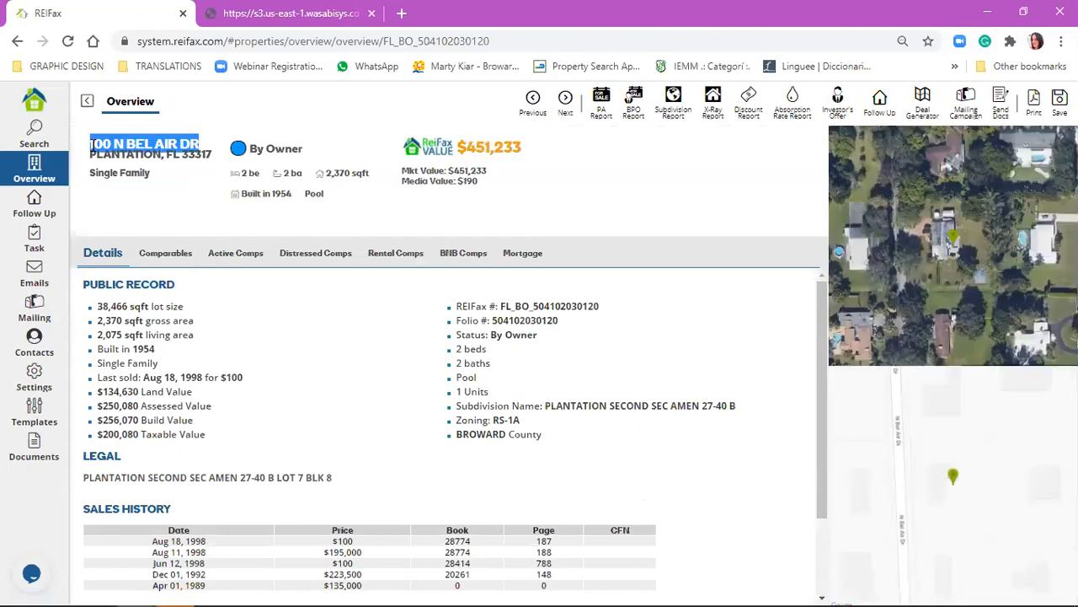
Search the Broward county public records using the copied street address as the location.
{"action": "left_click", "coordinate": [35, 137]}
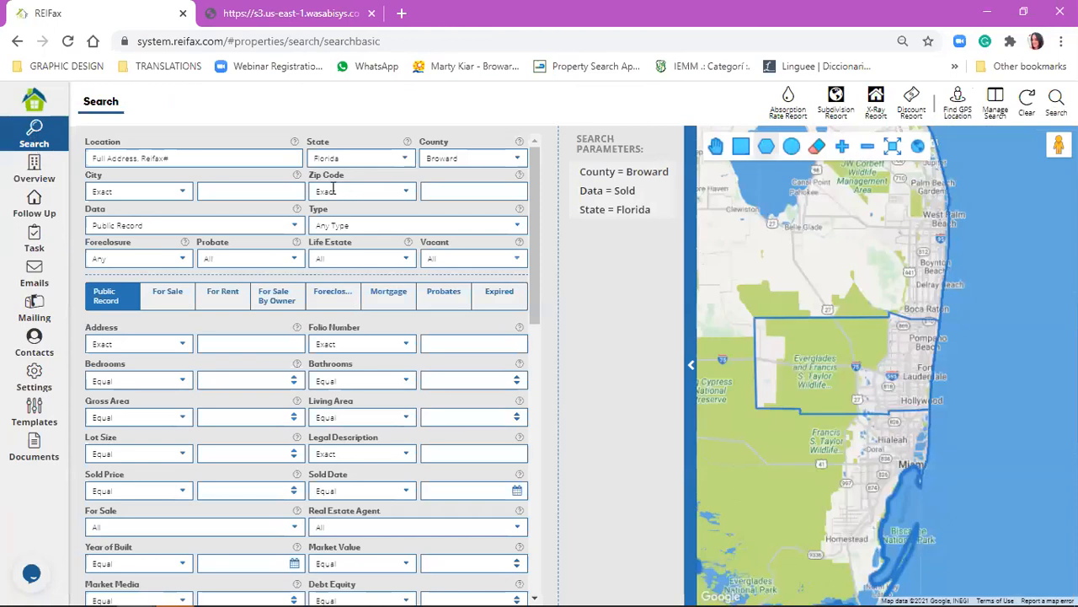
{"action": "left_click", "coordinate": [239, 160]}
{"action": "key", "text": "ctrl+v"}
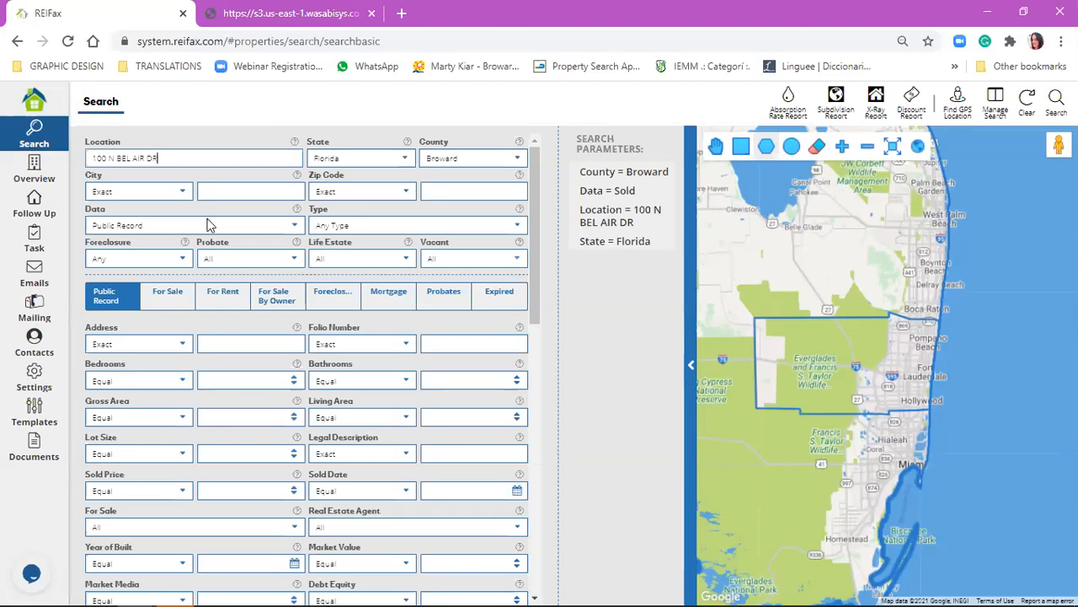
{"action": "left_click", "coordinate": [1056, 102]}
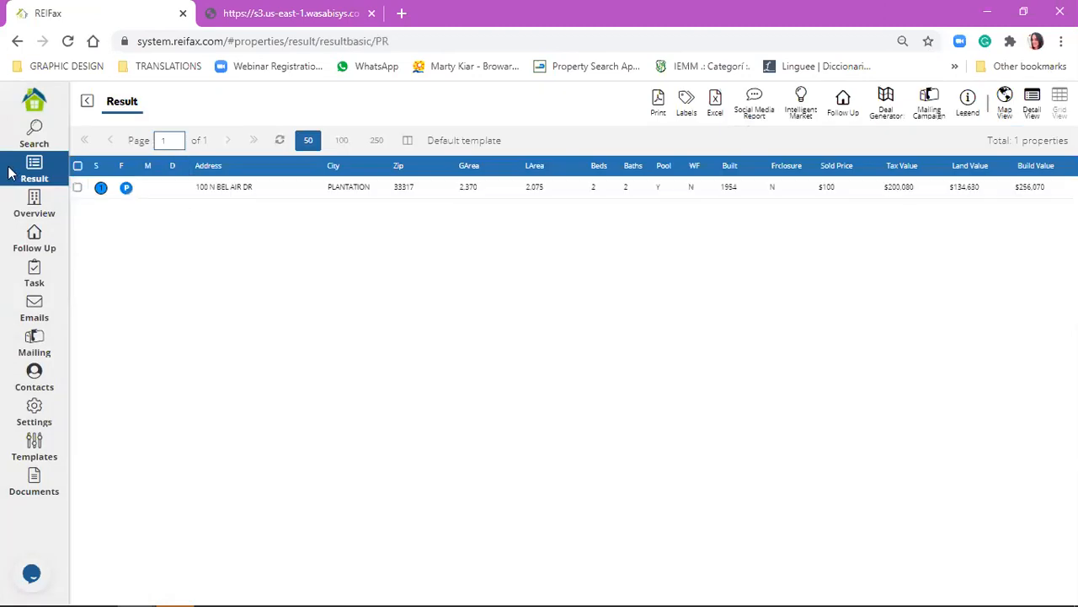
Change the search county to Charlotte and run the same address search again.
{"action": "left_click", "coordinate": [35, 128]}
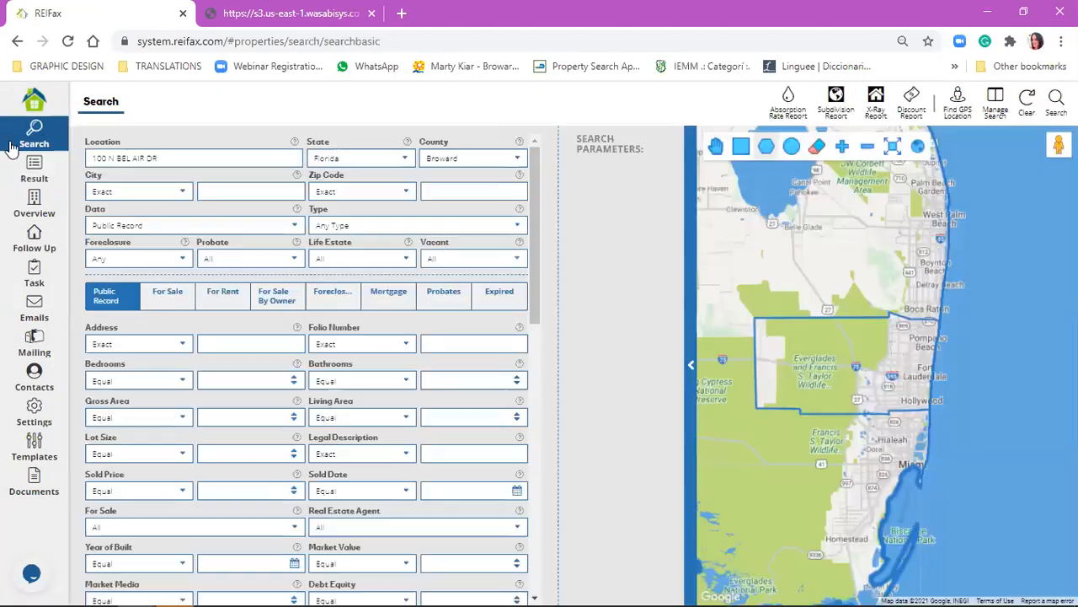
{"action": "left_click", "coordinate": [438, 160]}
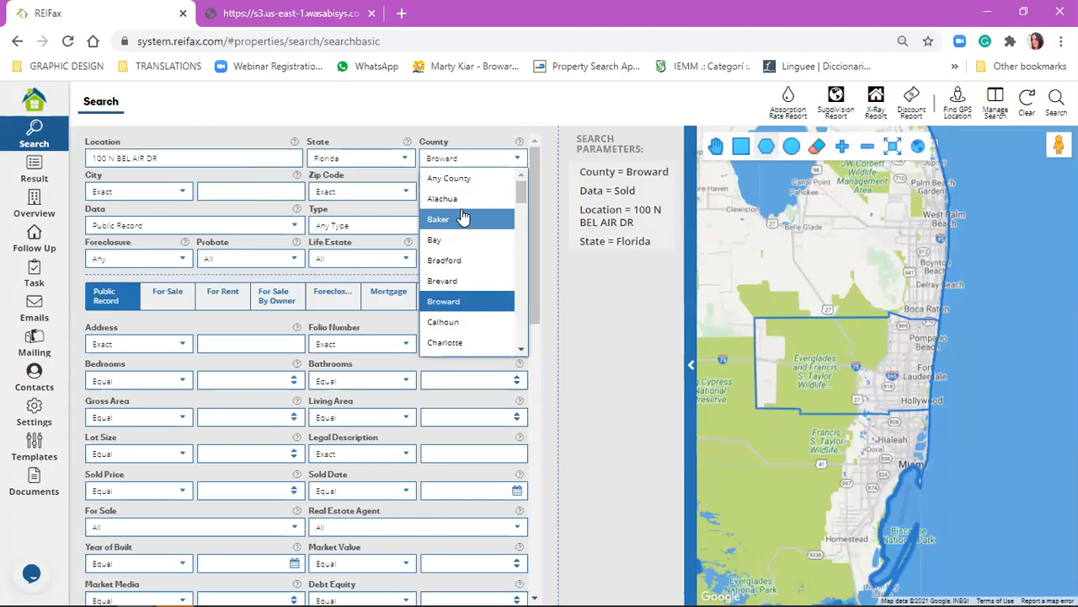
{"action": "left_click", "coordinate": [455, 344]}
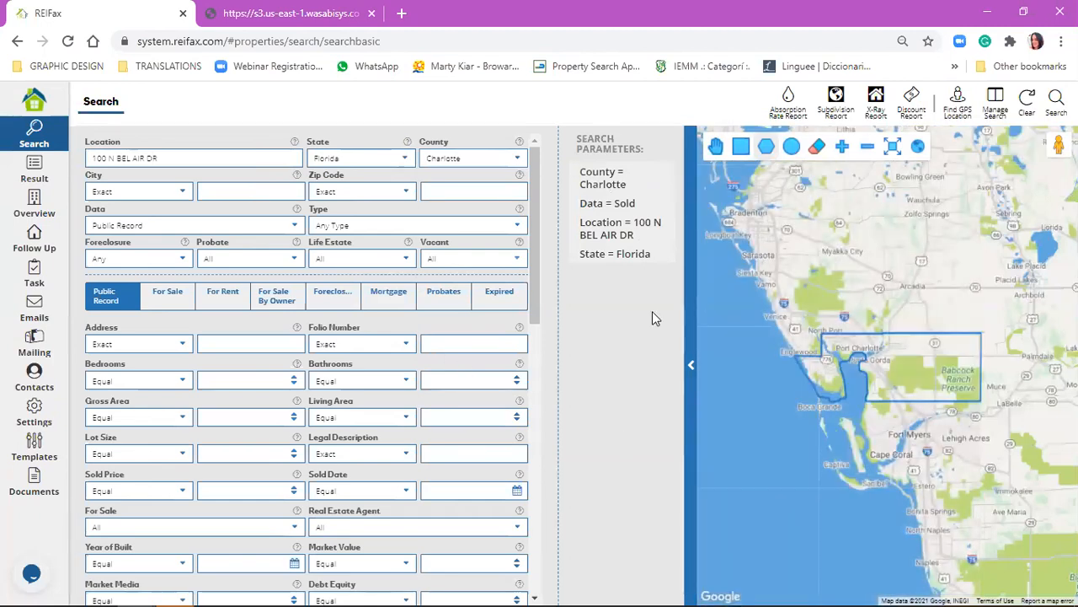
{"action": "left_click", "coordinate": [1056, 102]}
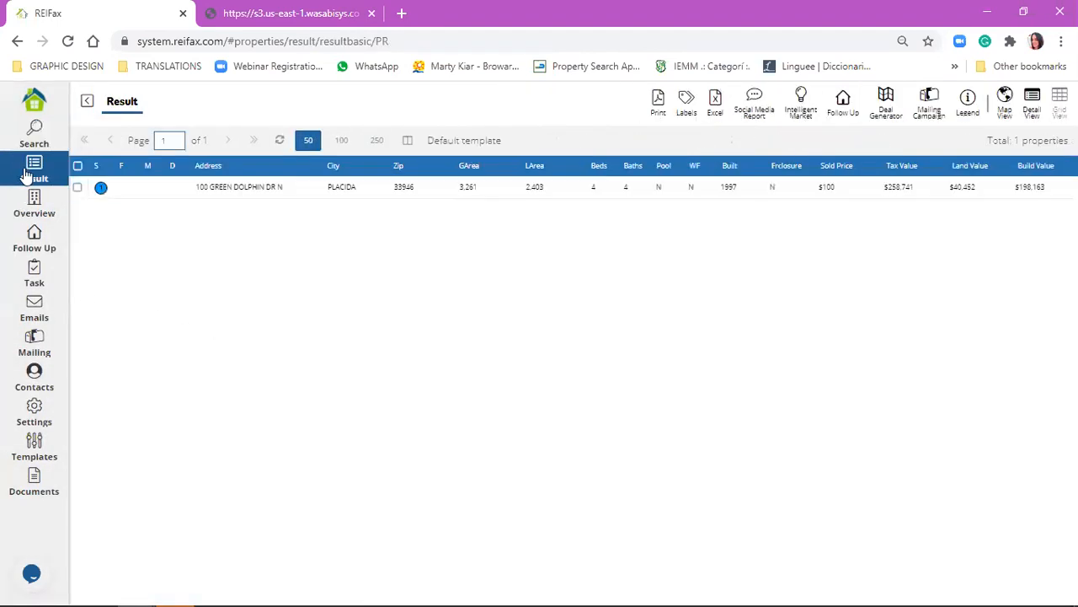
Switch the search county to Miami-Dade and run the address search there.
{"action": "left_click", "coordinate": [32, 129]}
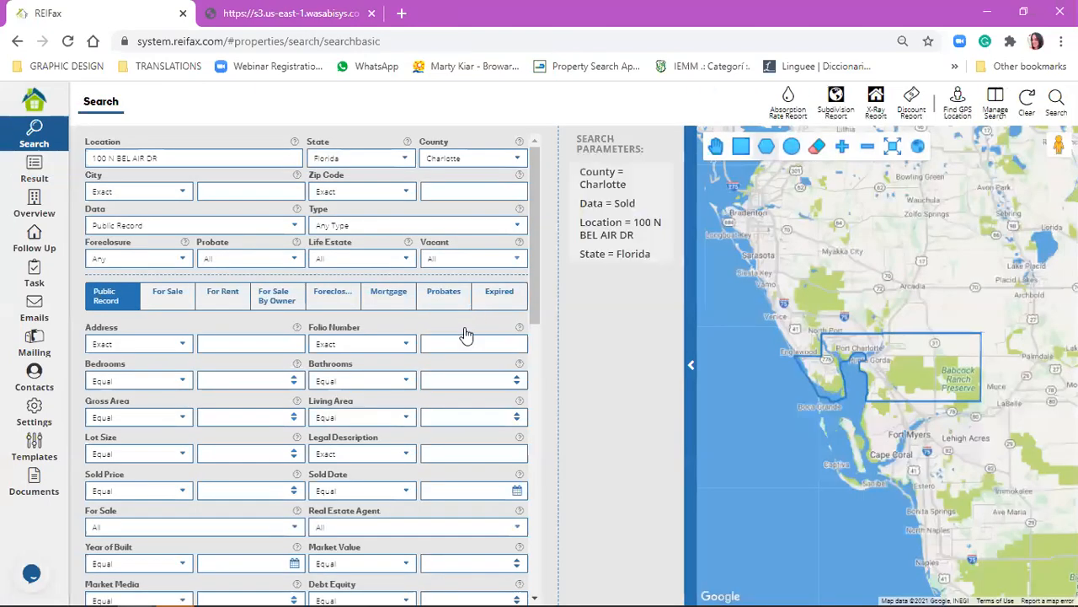
{"action": "left_click", "coordinate": [467, 158]}
{"action": "scroll", "coordinate": [466, 227], "scroll_direction": "down", "scroll_amount": 5}
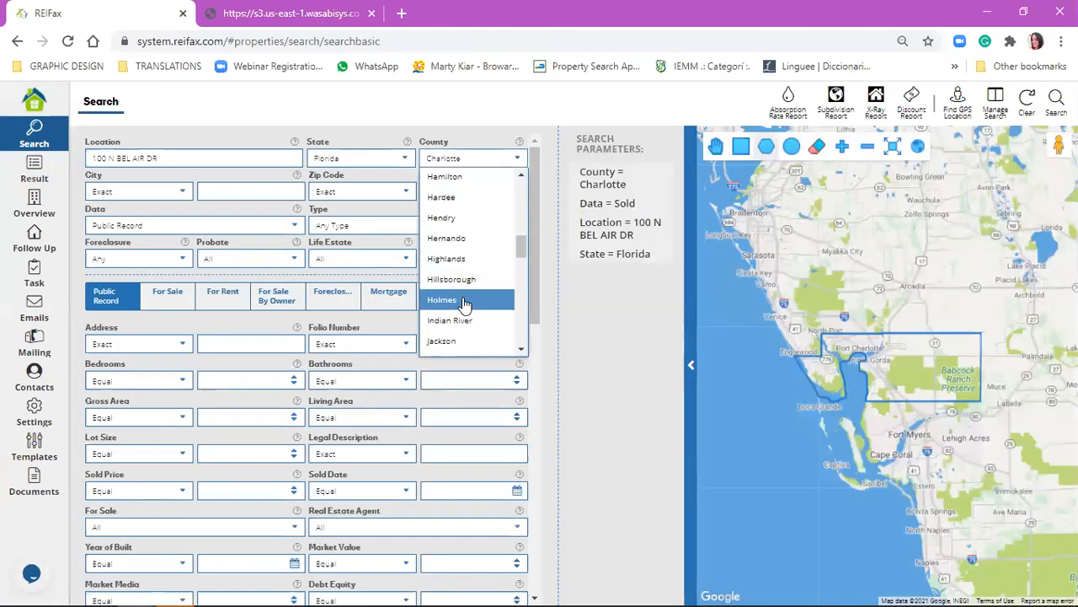
{"action": "scroll", "coordinate": [465, 291], "scroll_direction": "down", "scroll_amount": 3}
{"action": "scroll", "coordinate": [463, 244], "scroll_direction": "down", "scroll_amount": 3}
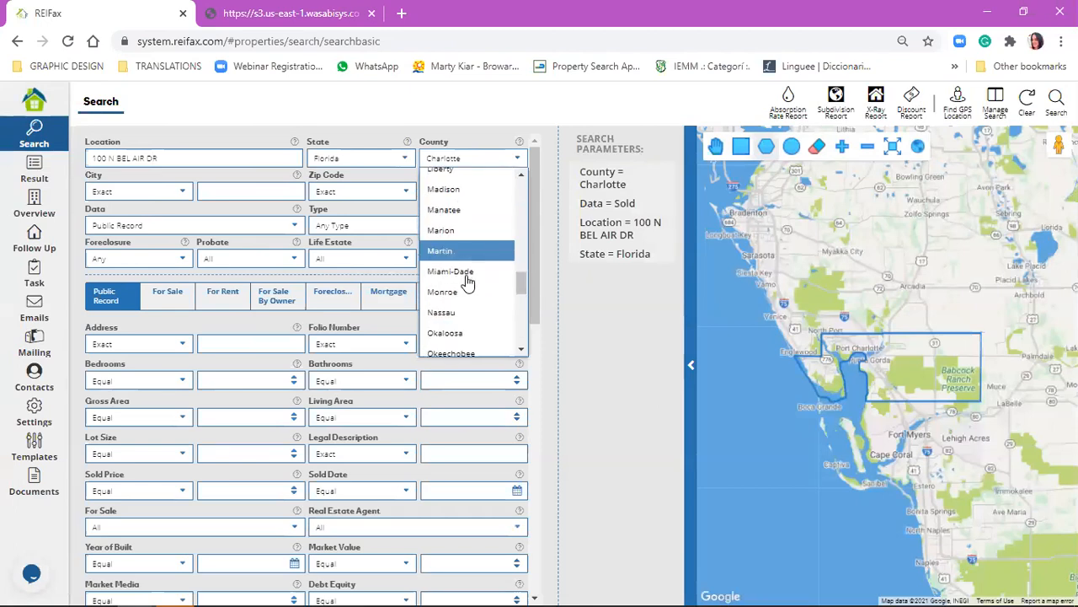
{"action": "left_click", "coordinate": [466, 273]}
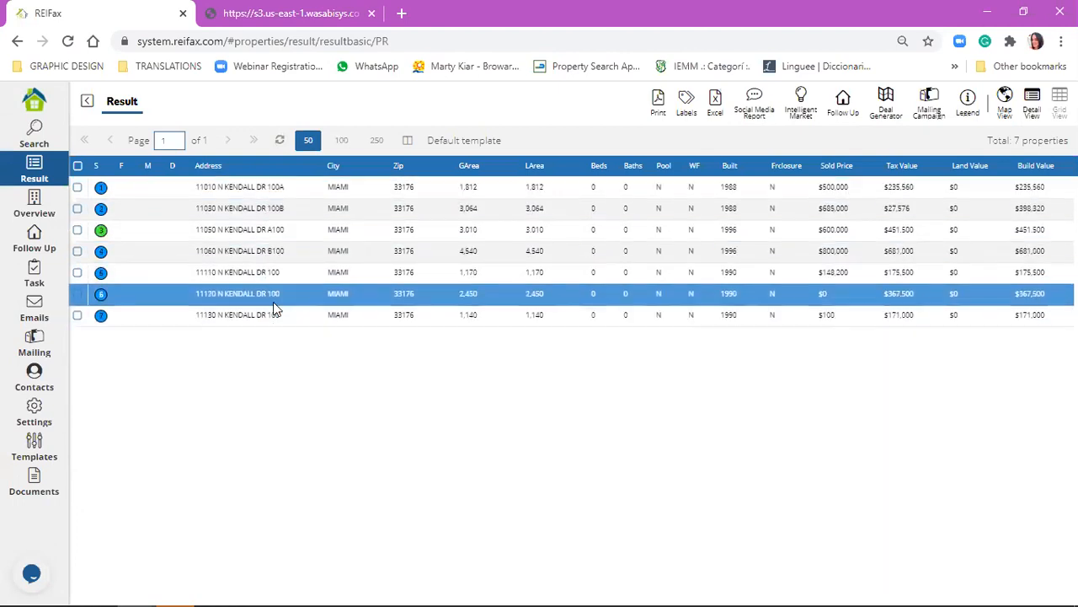
Return to the search form and remove the street address from the search parameters.
{"action": "left_click", "coordinate": [59, 136]}
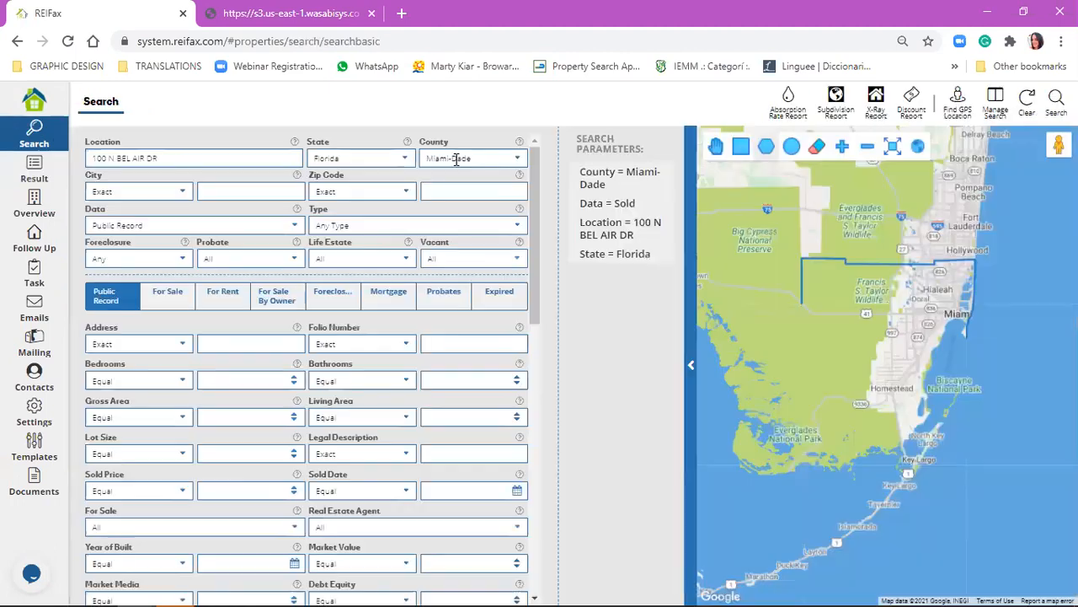
{"action": "left_click", "coordinate": [462, 160]}
{"action": "scroll", "coordinate": [451, 253], "scroll_direction": "up", "scroll_amount": 10}
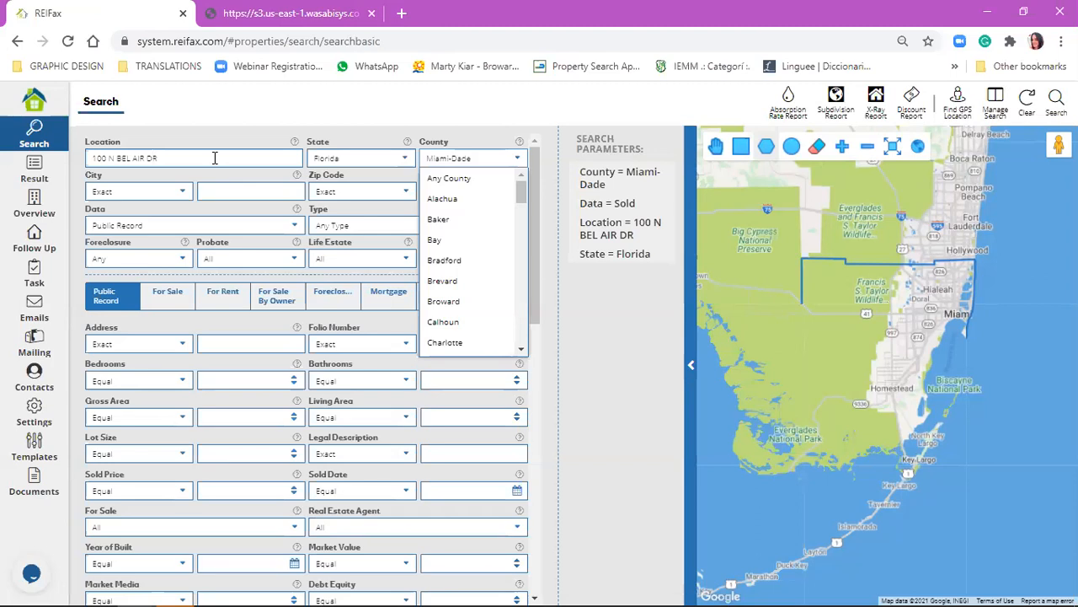
{"action": "left_click", "coordinate": [214, 158]}
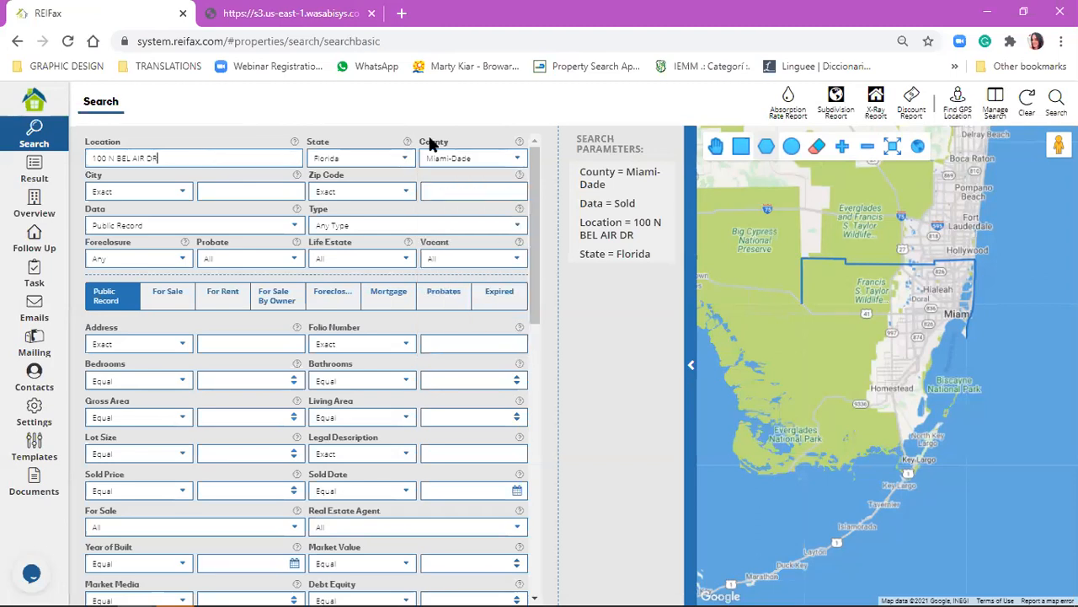
{"action": "left_click", "coordinate": [459, 160]}
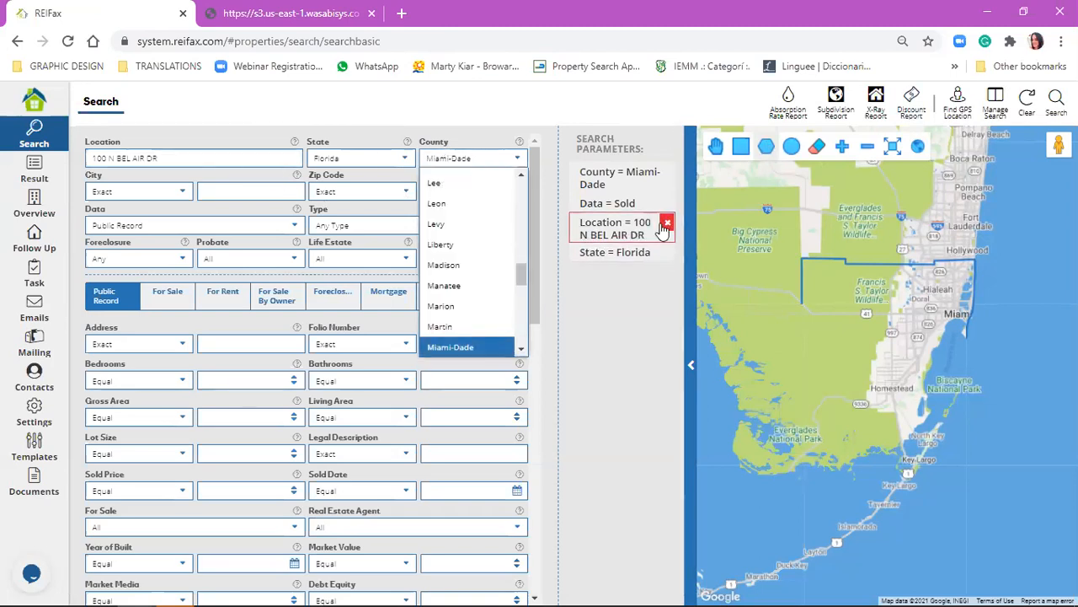
{"action": "left_click", "coordinate": [661, 254]}
{"action": "left_click", "coordinate": [484, 159]}
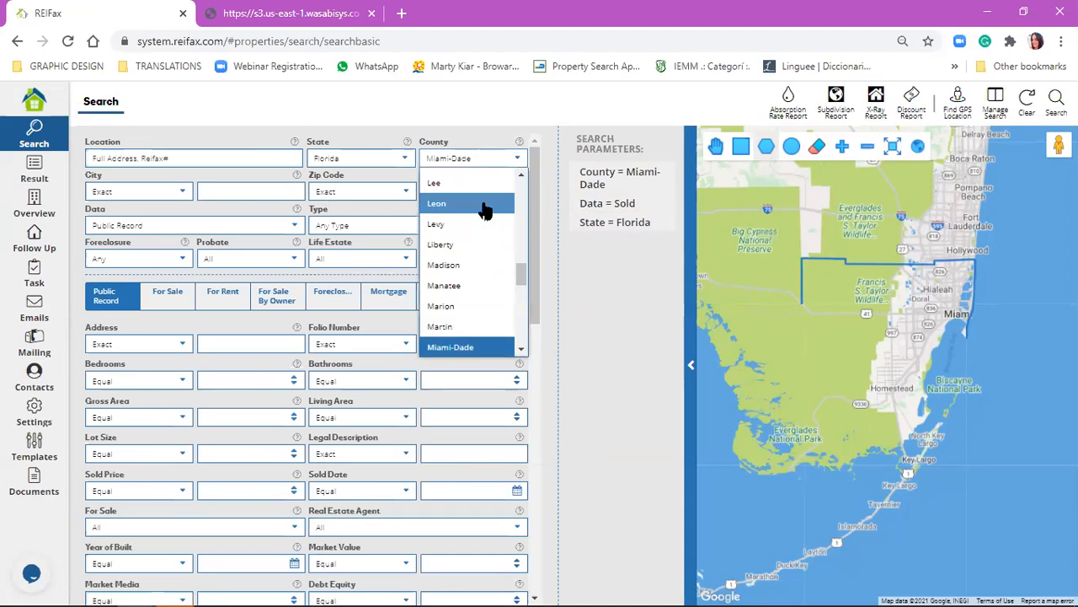
{"action": "scroll", "coordinate": [495, 244], "scroll_direction": "down", "scroll_amount": 8}
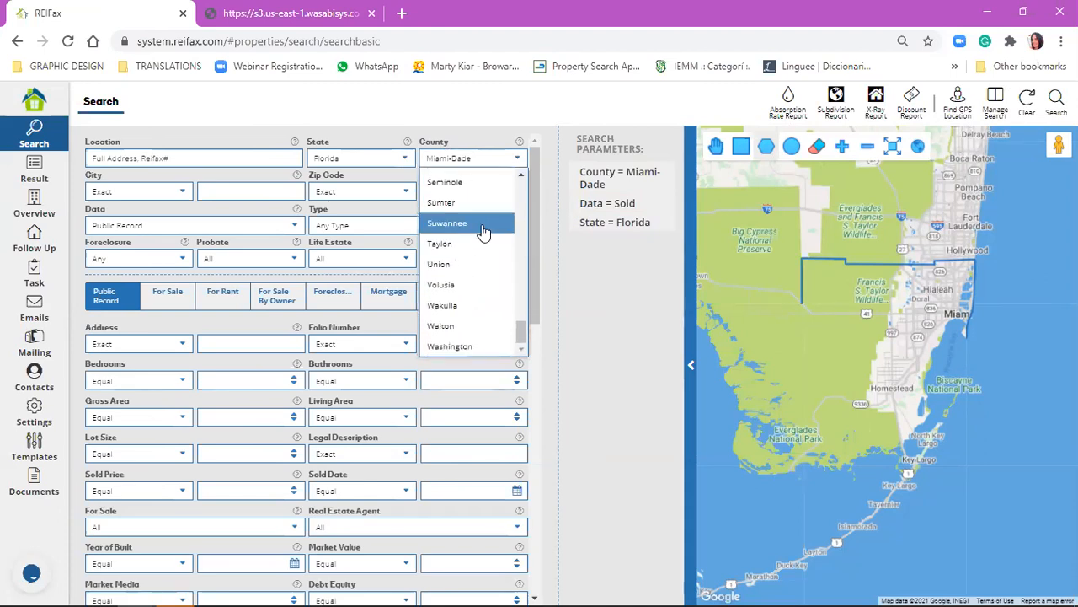
{"action": "scroll", "coordinate": [474, 255], "scroll_direction": "up", "scroll_amount": 15}
{"action": "scroll", "coordinate": [474, 245], "scroll_direction": "up", "scroll_amount": 3}
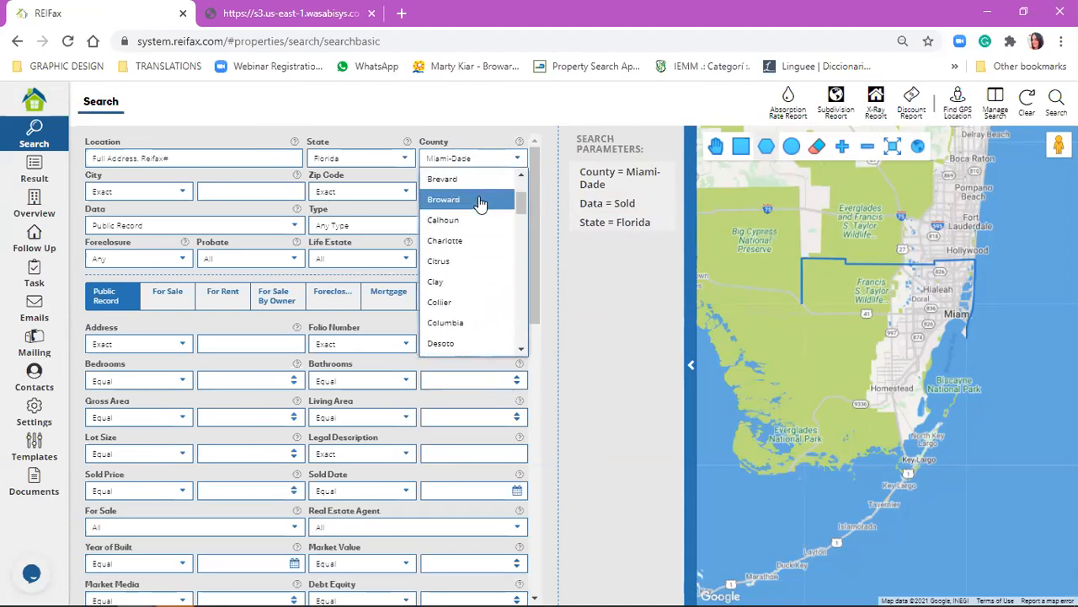
{"action": "left_click", "coordinate": [497, 158]}
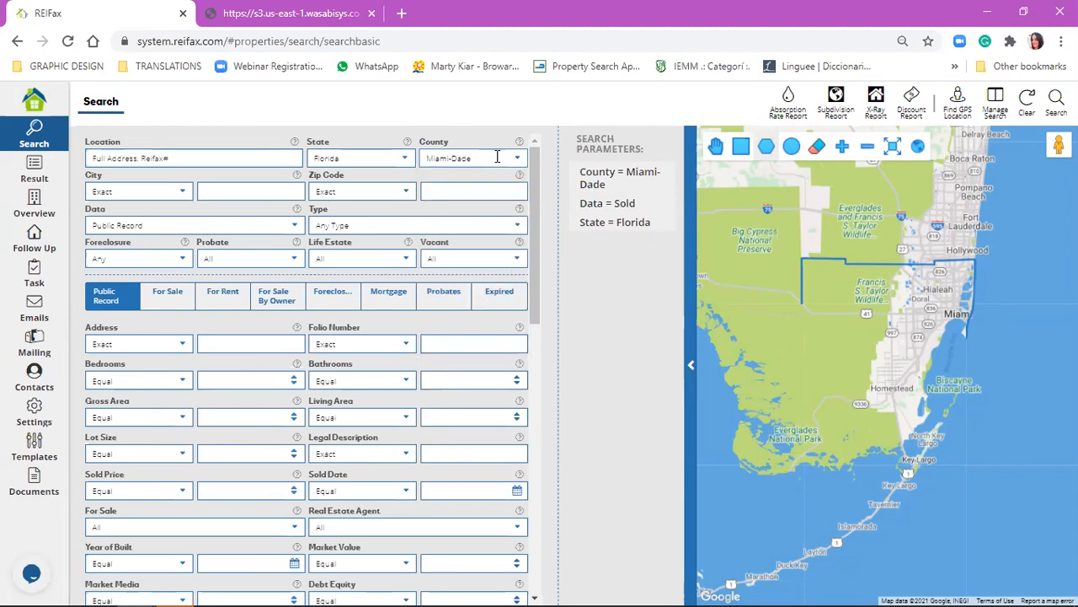
{"action": "left_click", "coordinate": [497, 158]}
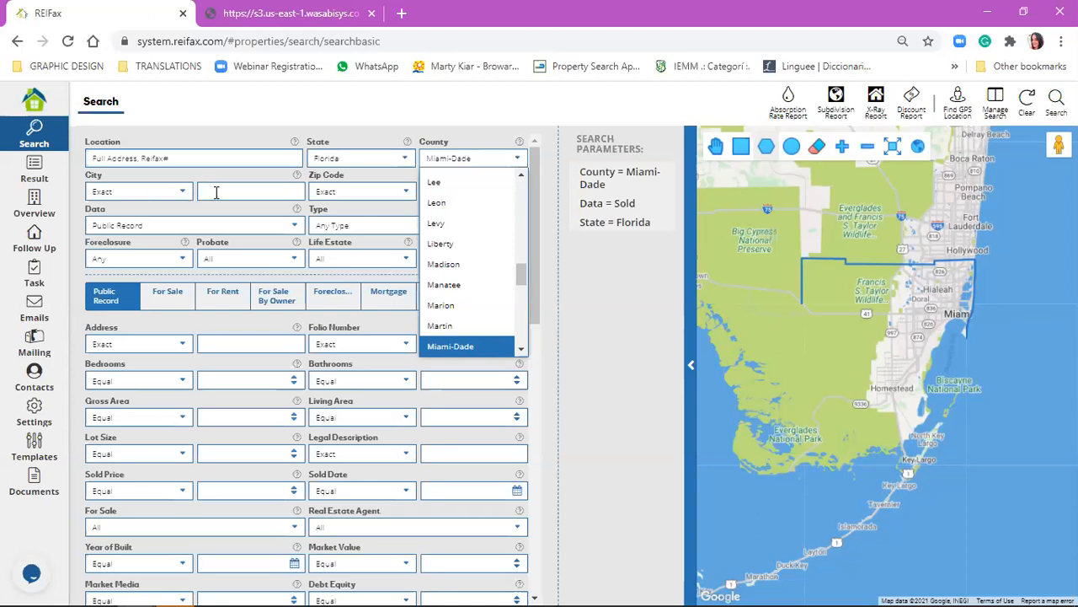
{"action": "left_click", "coordinate": [180, 205]}
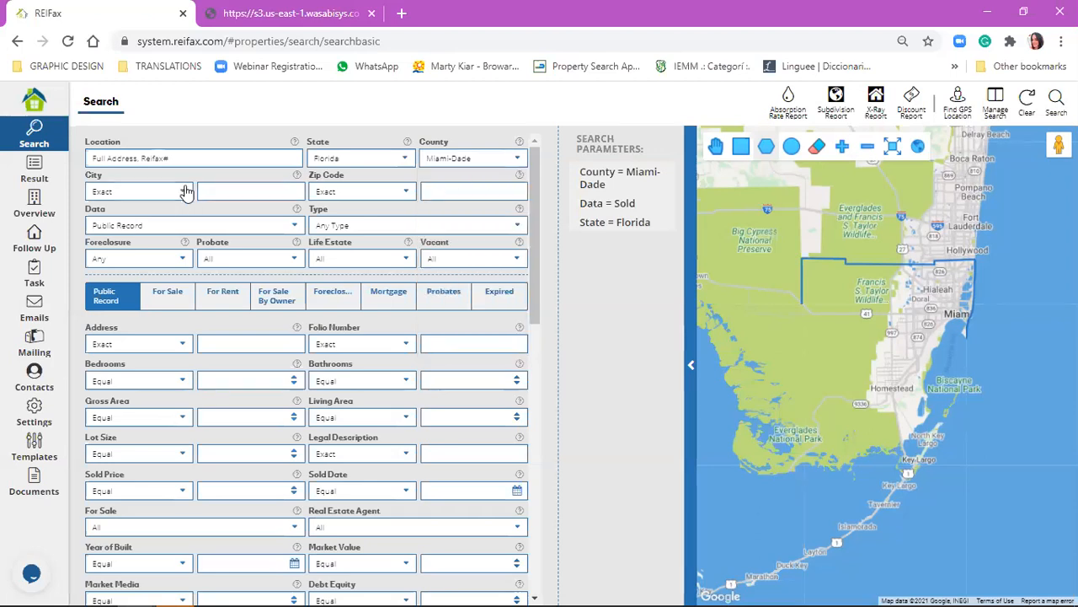
Go back to the property overview briefly, and enter plantation as the city in the search form.
{"action": "left_click", "coordinate": [187, 192]}
{"action": "left_click", "coordinate": [221, 193]}
{"action": "left_click", "coordinate": [38, 205]}
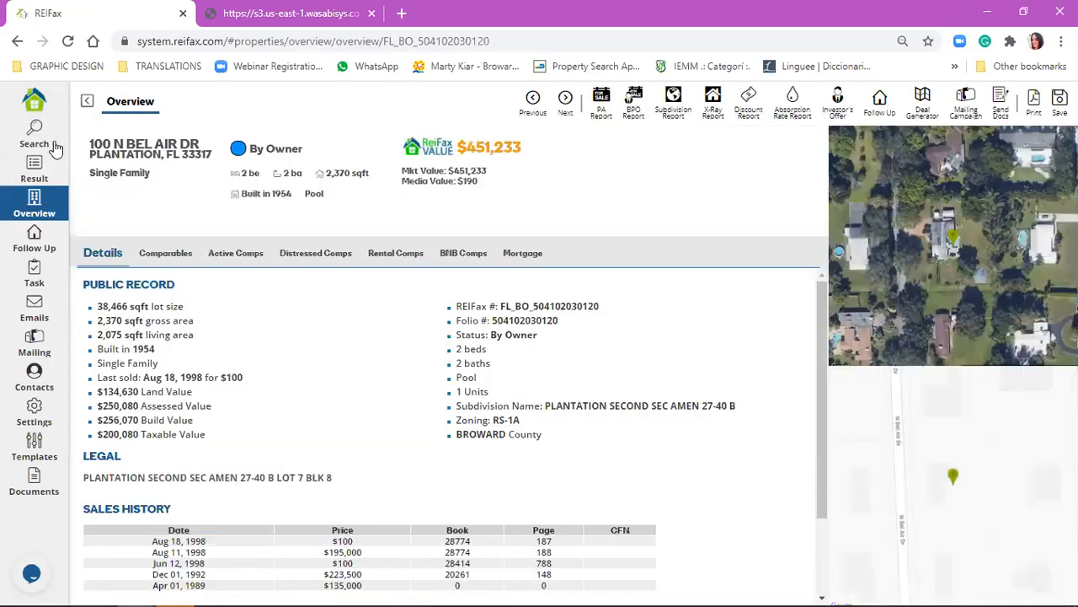
{"action": "left_click", "coordinate": [40, 139]}
{"action": "left_click", "coordinate": [237, 191]}
{"action": "type", "text": "plantation"}
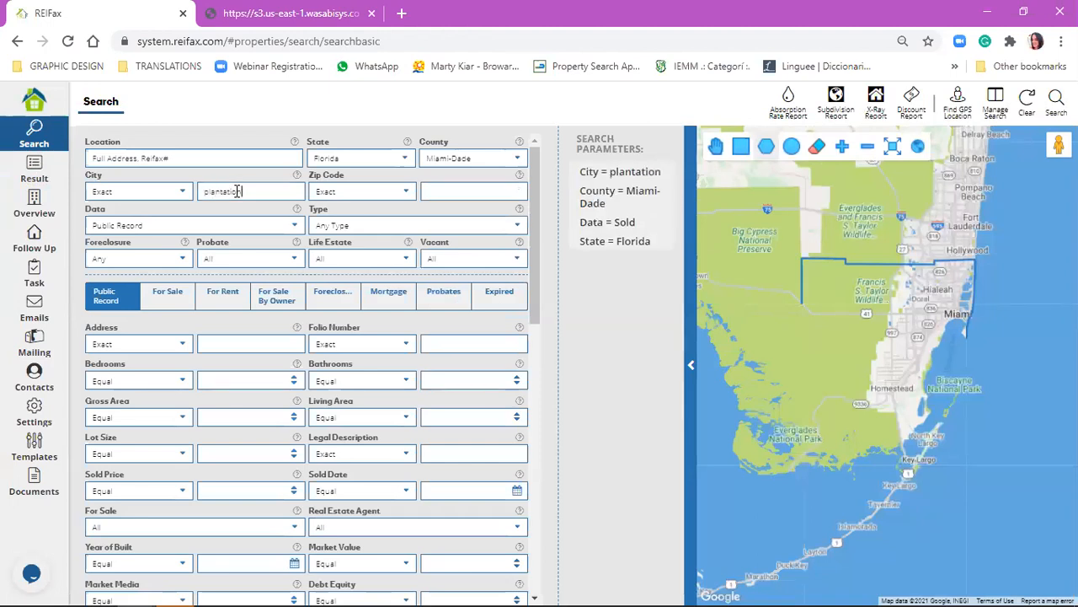
Set the city condition to Multiple Contains and add a comma after plantation for further city names.
{"action": "left_click", "coordinate": [183, 192]}
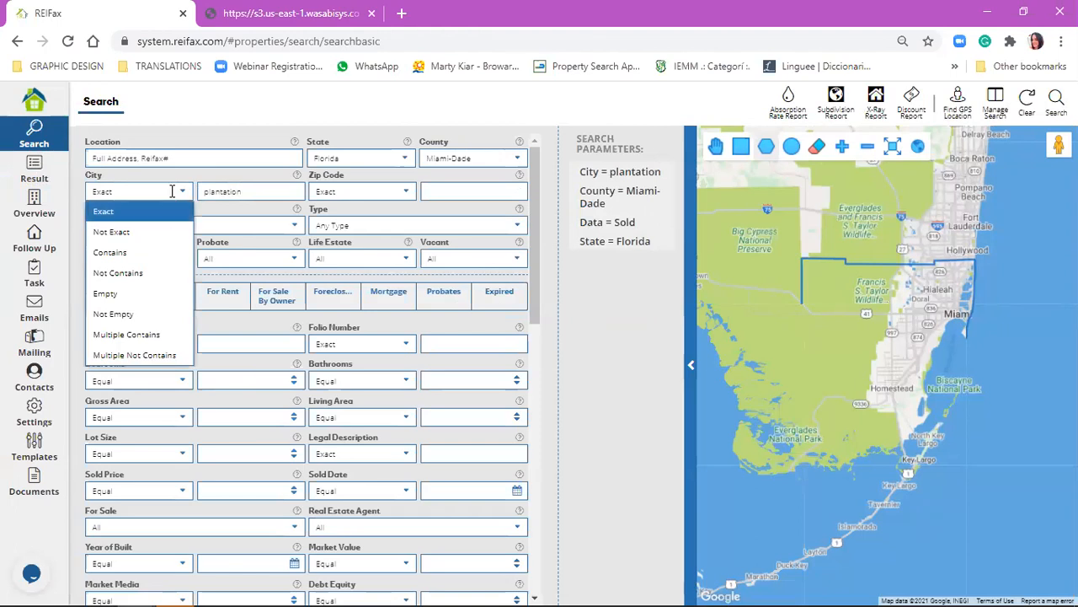
{"action": "left_click", "coordinate": [136, 337]}
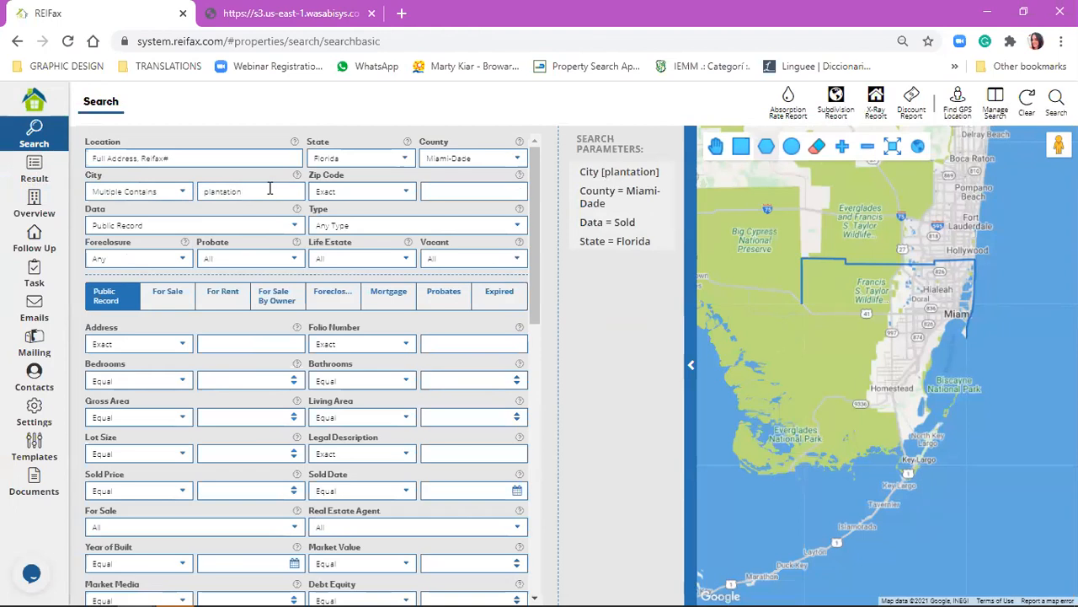
{"action": "type", "text": ","}
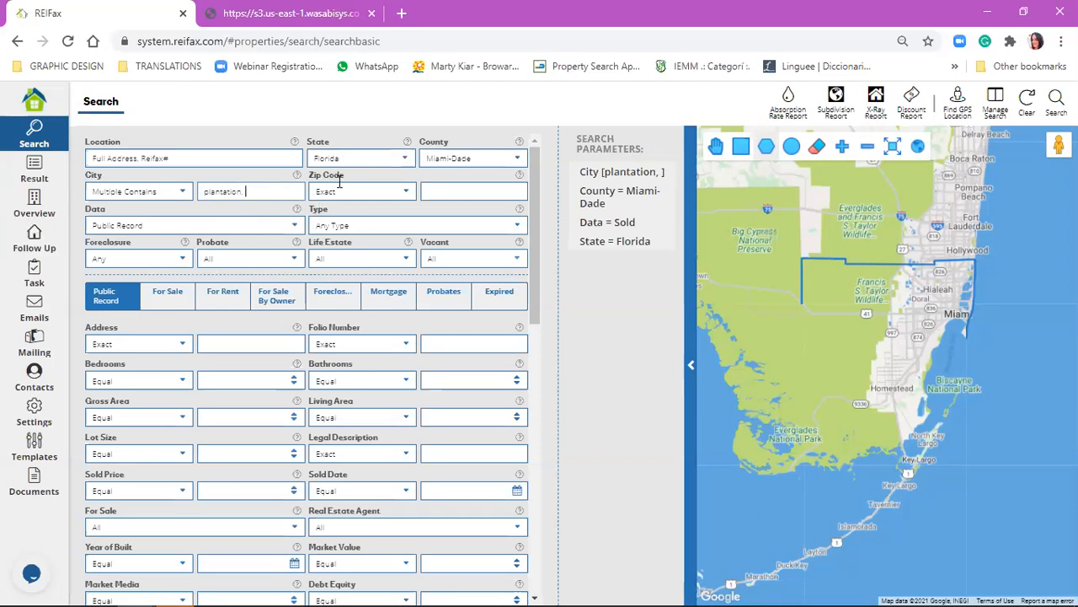
Remove the comma after plantation and set the city condition to Multiple Not Contains.
{"action": "left_click", "coordinate": [404, 192]}
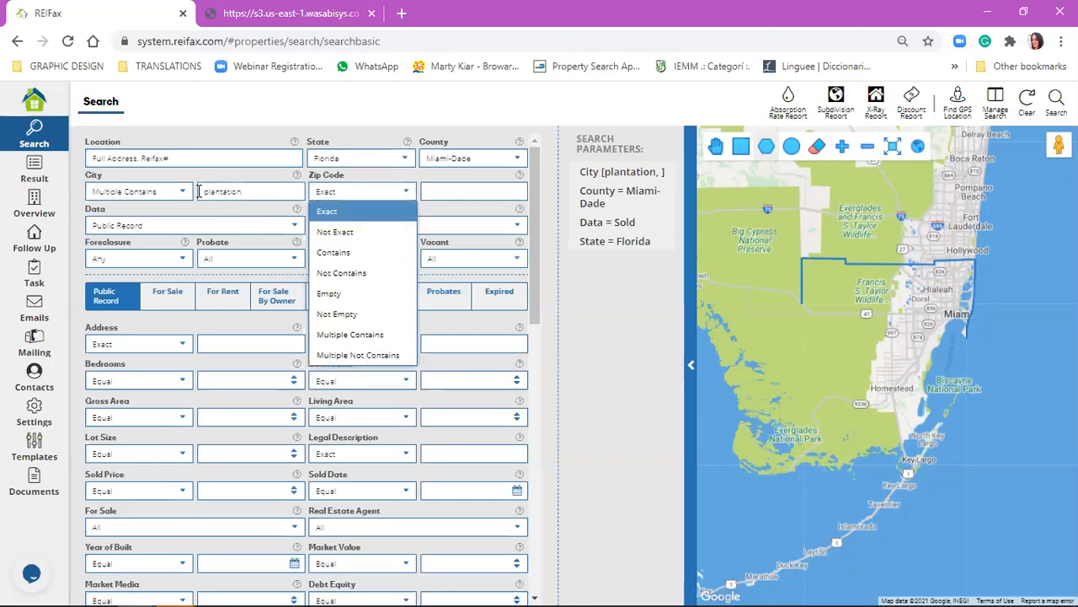
{"action": "left_click", "coordinate": [213, 186]}
{"action": "left_click", "coordinate": [154, 188]}
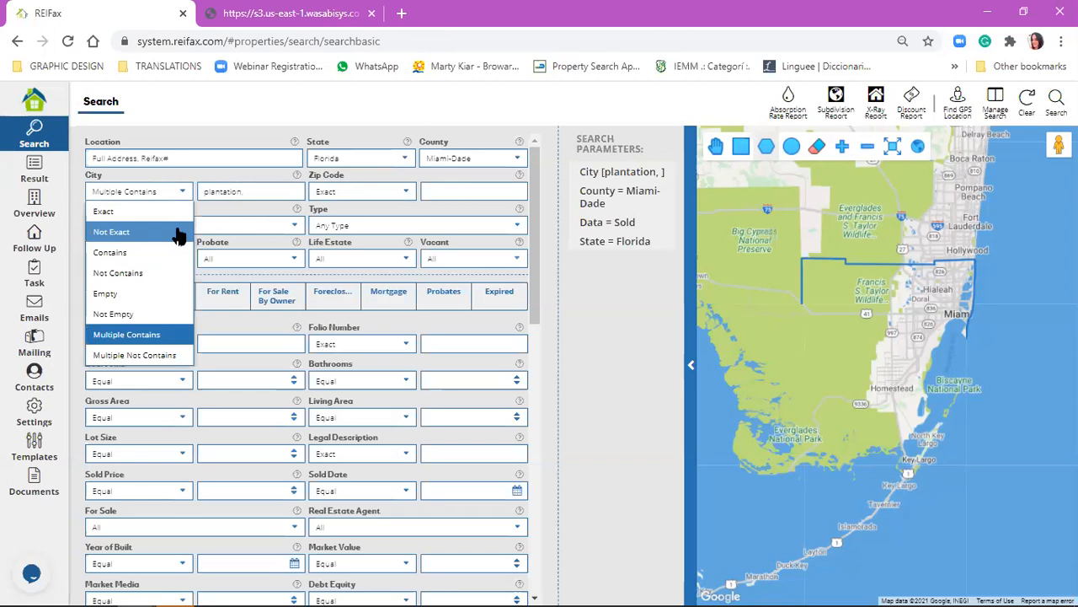
{"action": "left_click", "coordinate": [251, 193]}
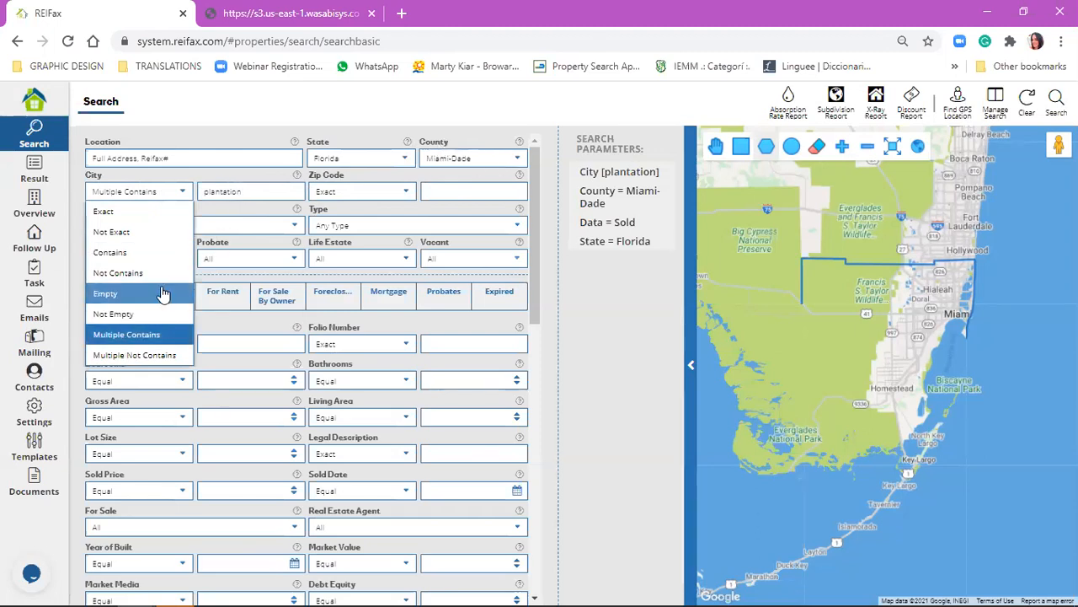
{"action": "left_click", "coordinate": [171, 356]}
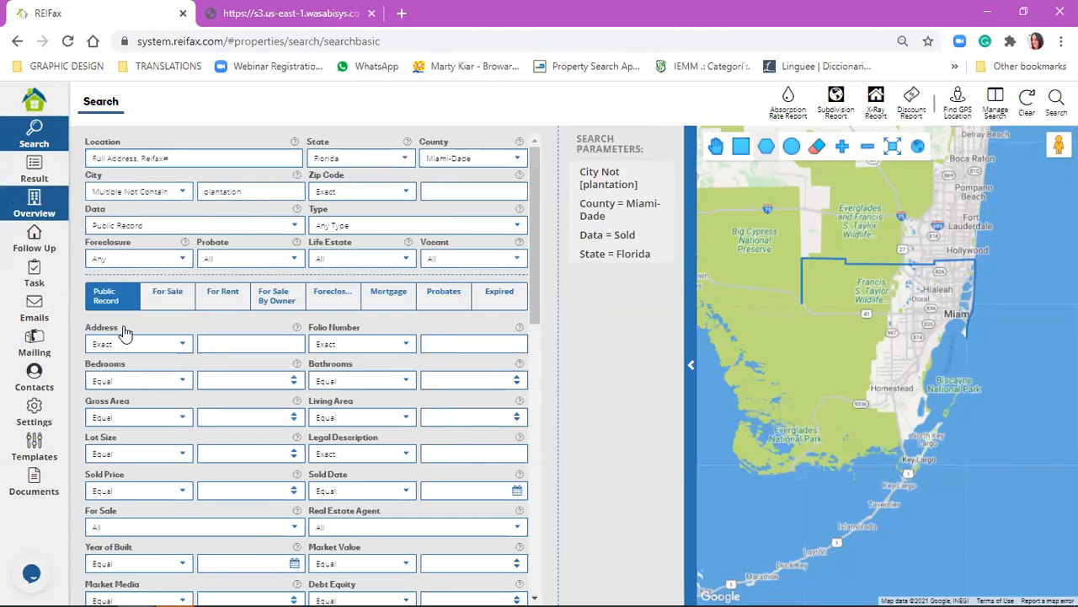
Switch the city condition for plantation to Not Contains, and set it back to Multiple Not Contains.
{"action": "left_click", "coordinate": [174, 193]}
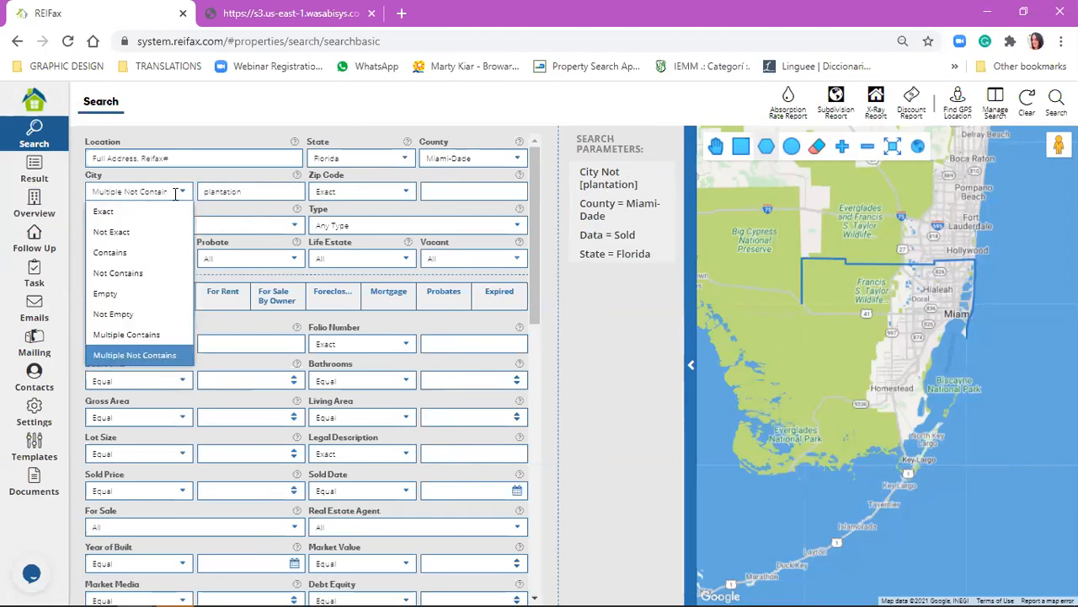
{"action": "left_click", "coordinate": [152, 273]}
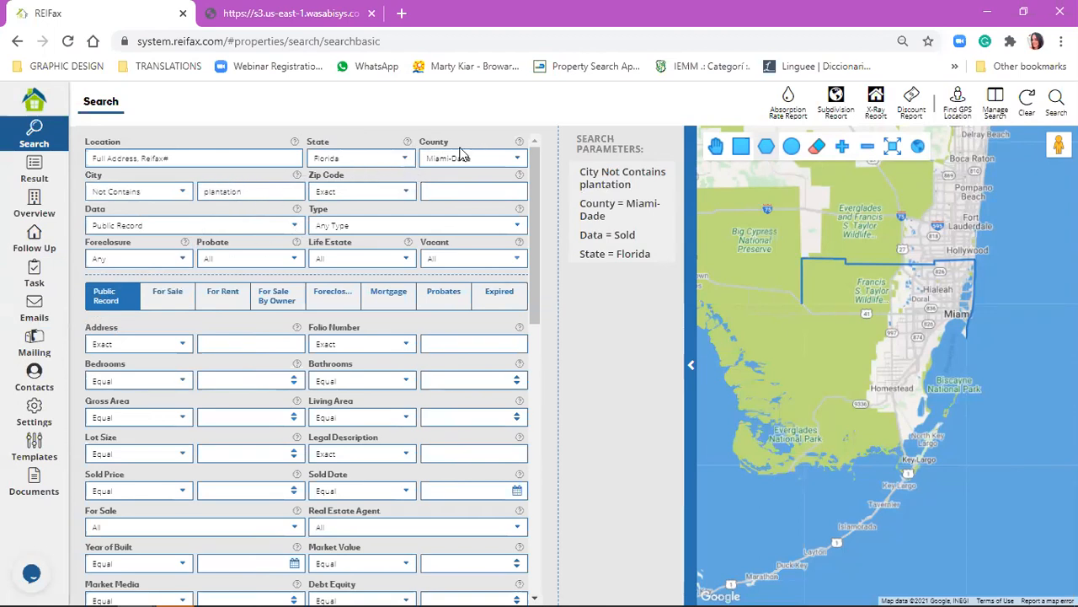
{"action": "double_click", "coordinate": [219, 191]}
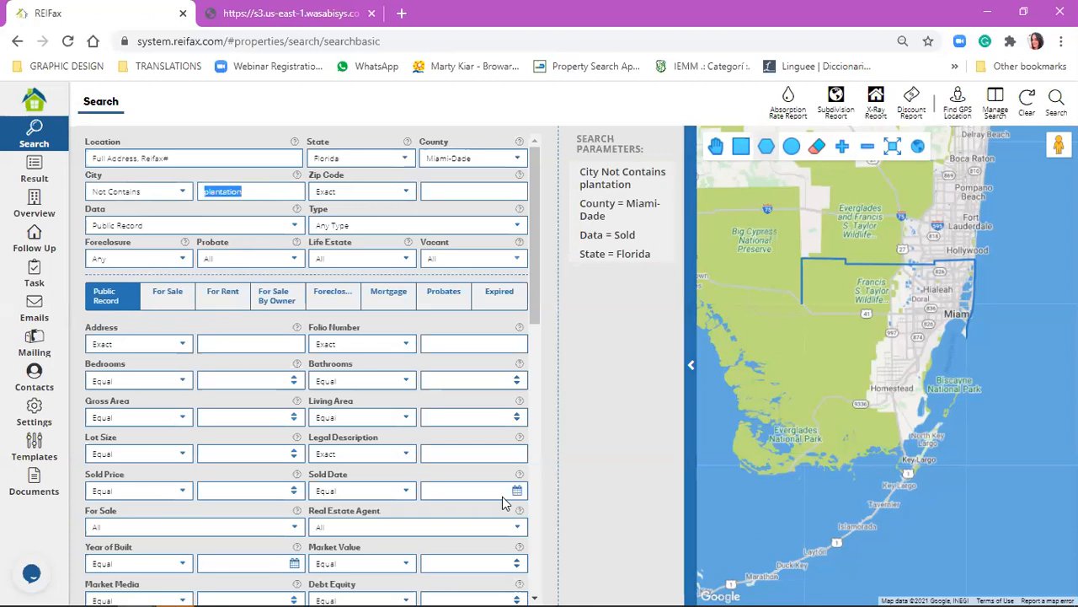
{"action": "left_click", "coordinate": [255, 193]}
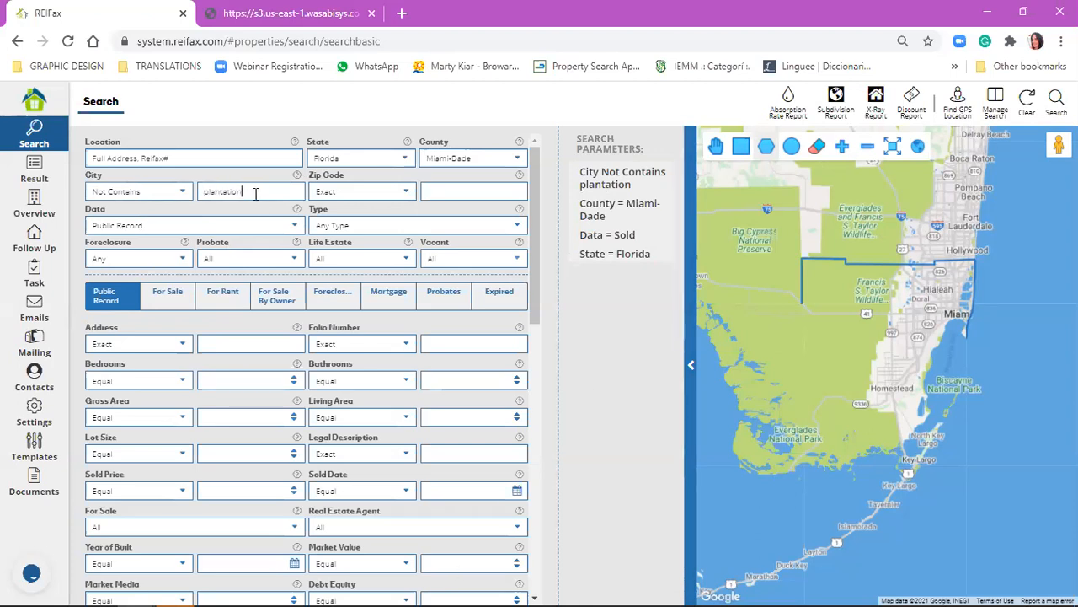
{"action": "left_click", "coordinate": [184, 193]}
{"action": "left_click", "coordinate": [160, 358]}
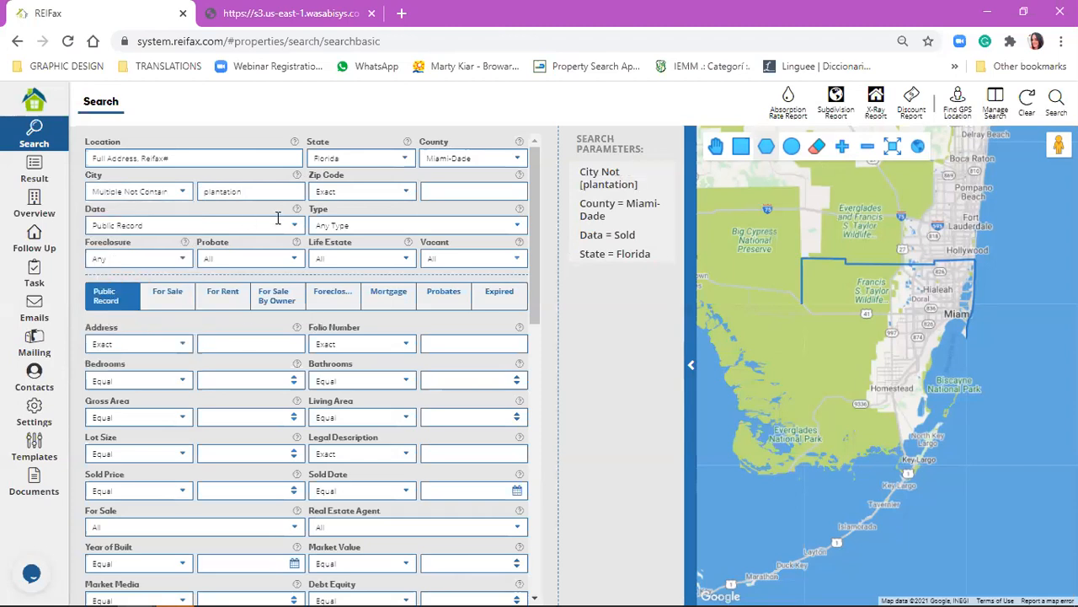
Enter 33325 as the zip code, set its condition to Multiple Contains, and add a comma for further zip codes.
{"action": "left_click", "coordinate": [377, 187]}
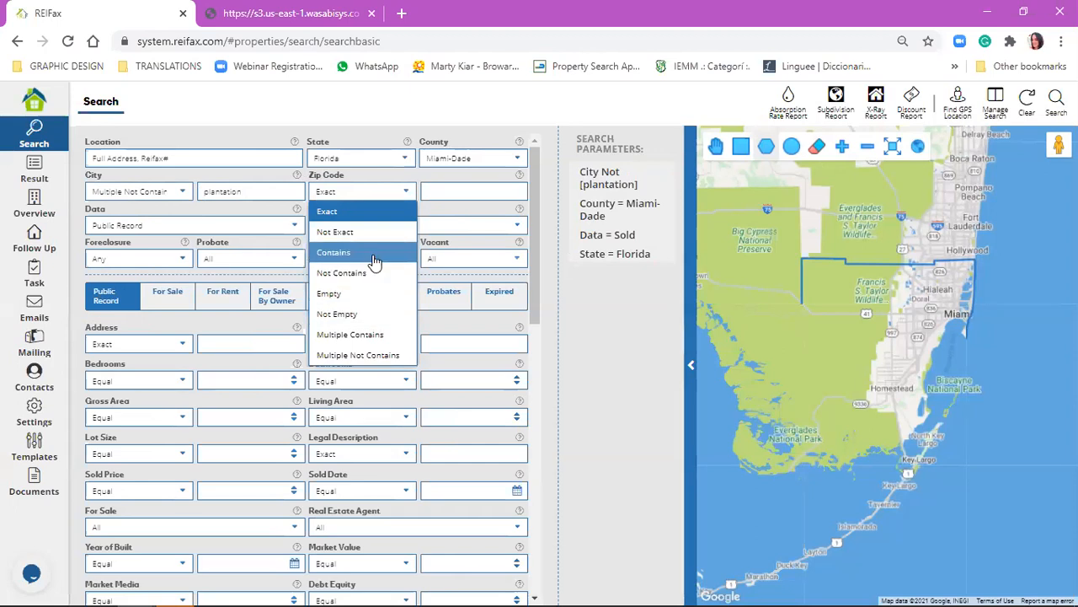
{"action": "left_click", "coordinate": [455, 189]}
{"action": "type", "text": "33325"}
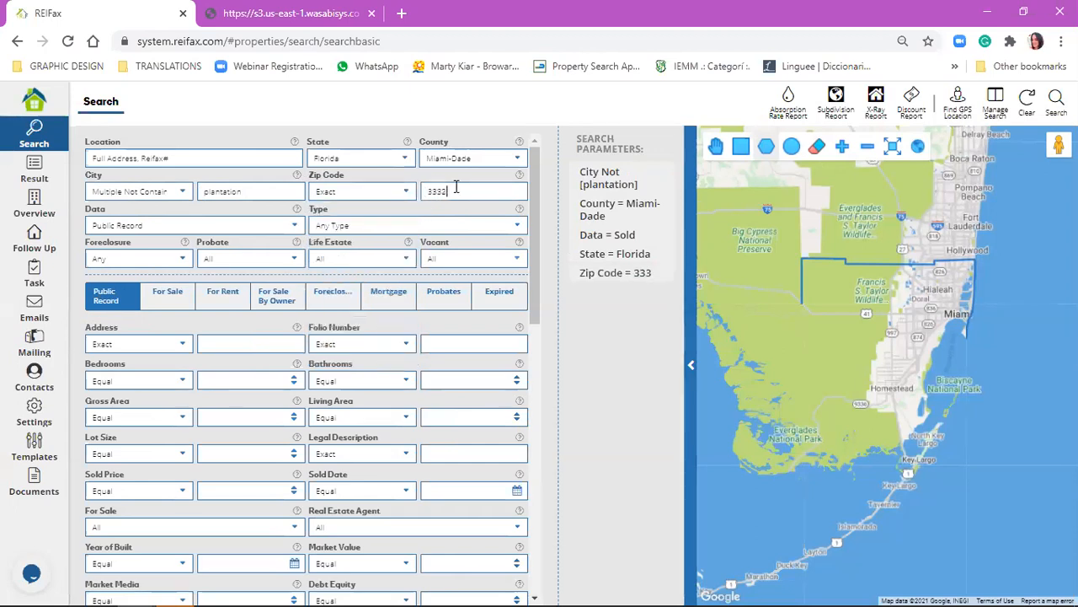
{"action": "left_click", "coordinate": [372, 192]}
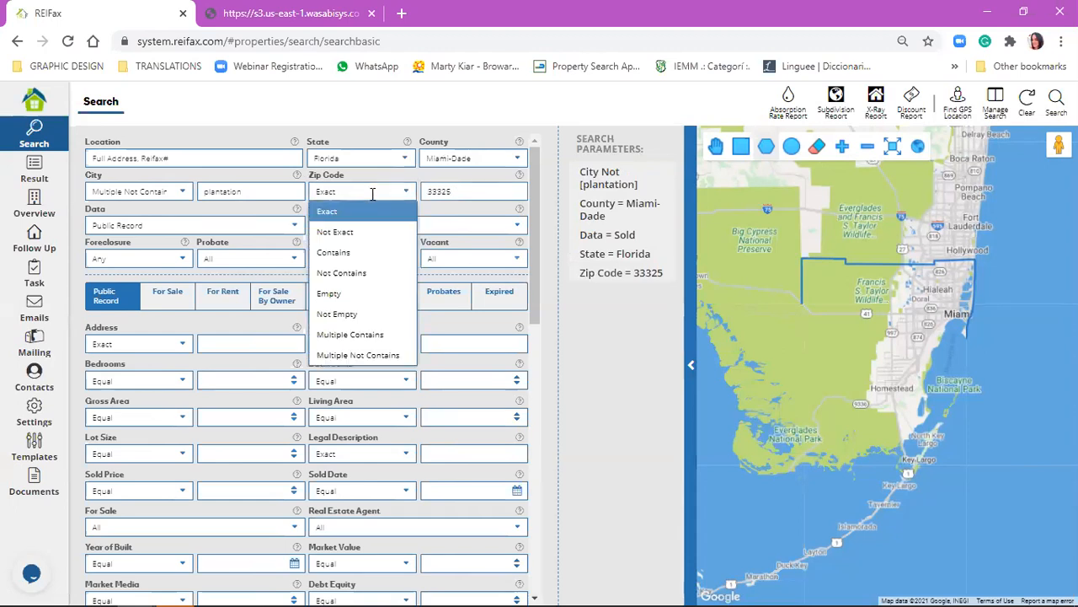
{"action": "left_click", "coordinate": [404, 333]}
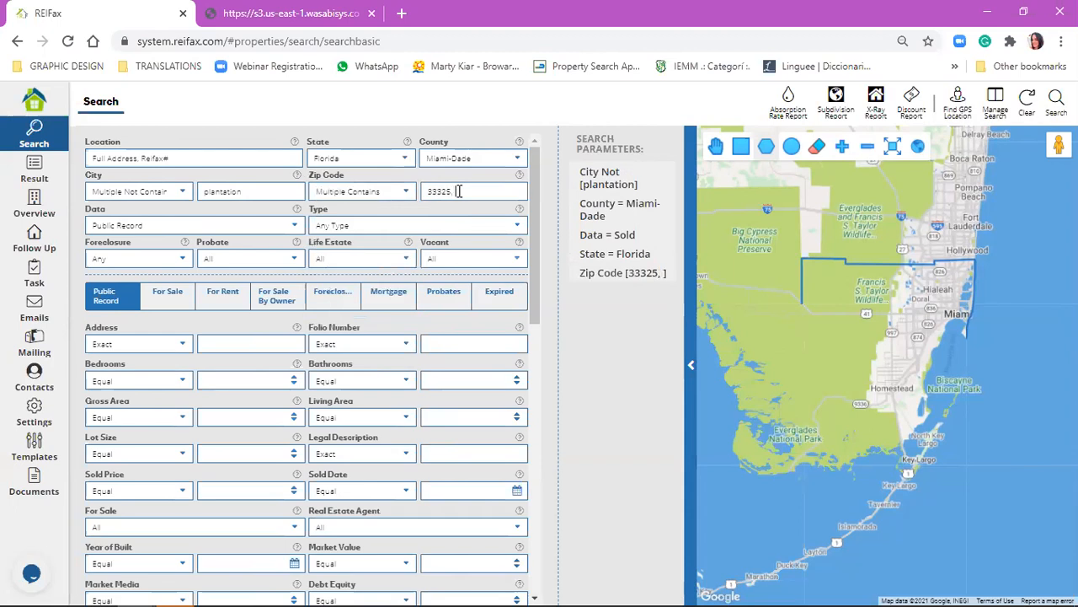
Try the Not Contains condition on the zip code, and change it to Multiple Not Contains.
{"action": "left_click", "coordinate": [403, 192]}
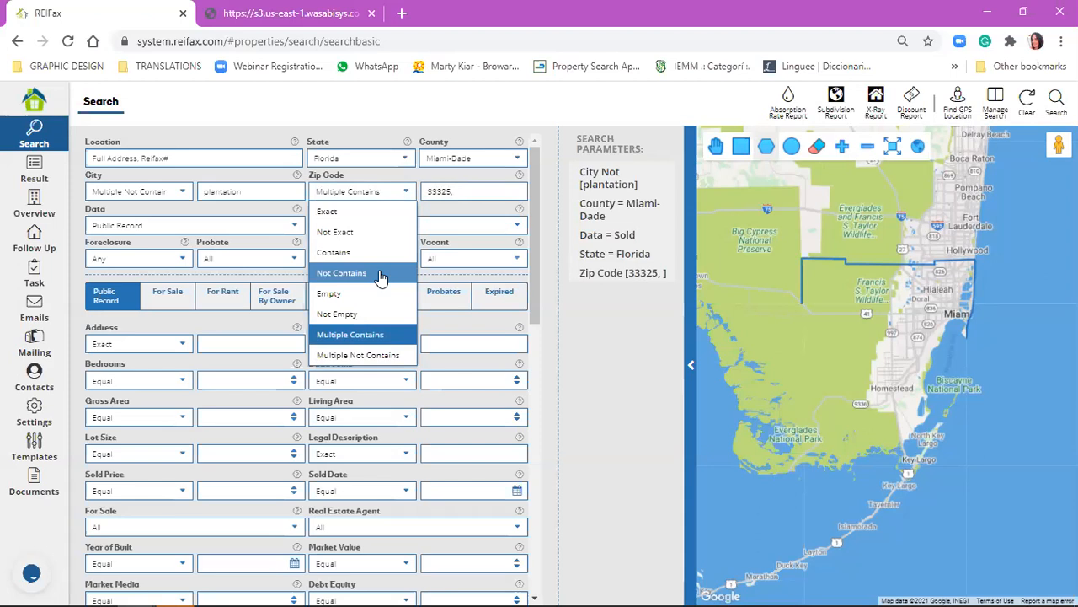
{"action": "left_click", "coordinate": [381, 274]}
{"action": "left_click", "coordinate": [390, 199]}
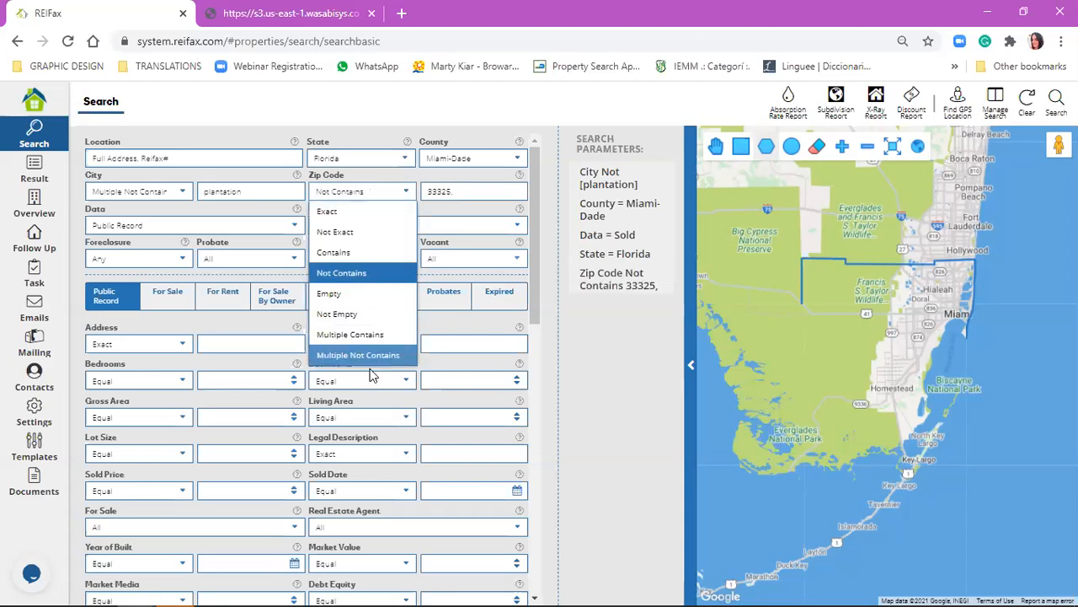
{"action": "left_click", "coordinate": [371, 358]}
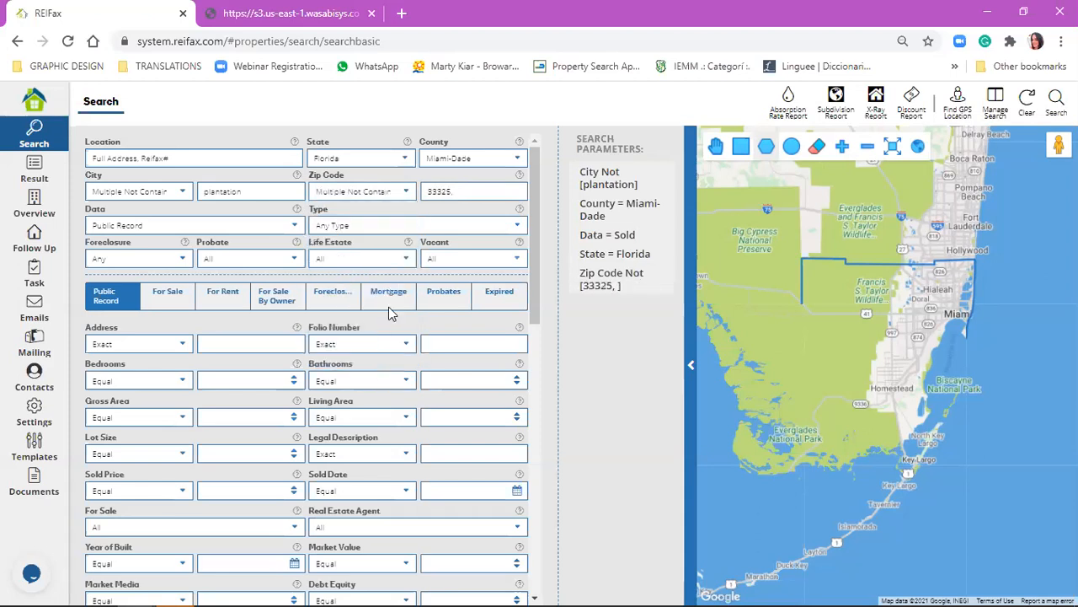
Review the available data types and the owner name conditions, and clear the search form.
{"action": "left_click", "coordinate": [383, 191]}
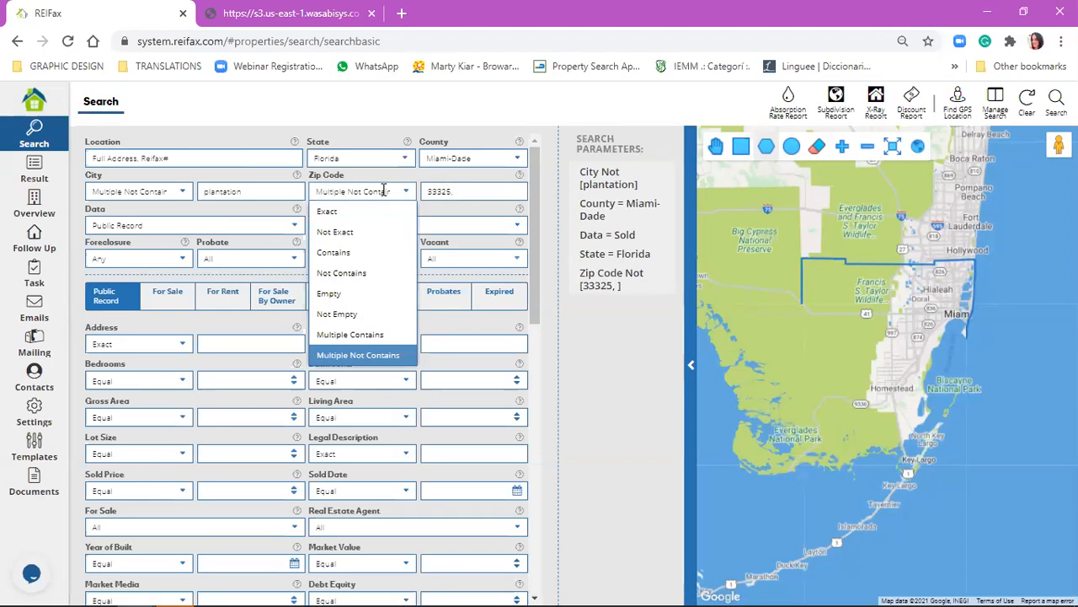
{"action": "left_click", "coordinate": [169, 225]}
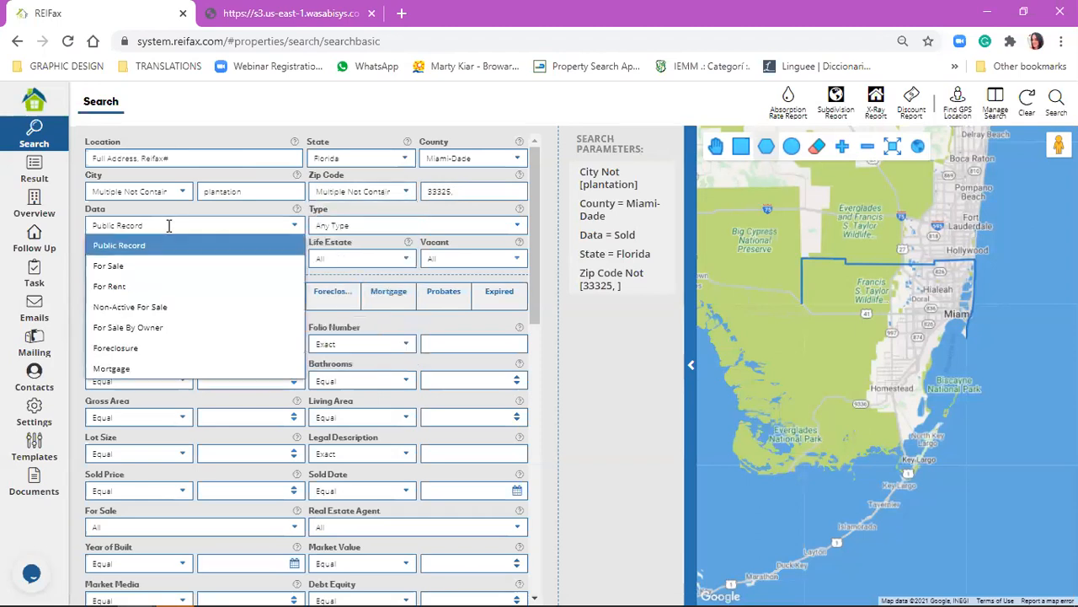
{"action": "left_click", "coordinate": [563, 310]}
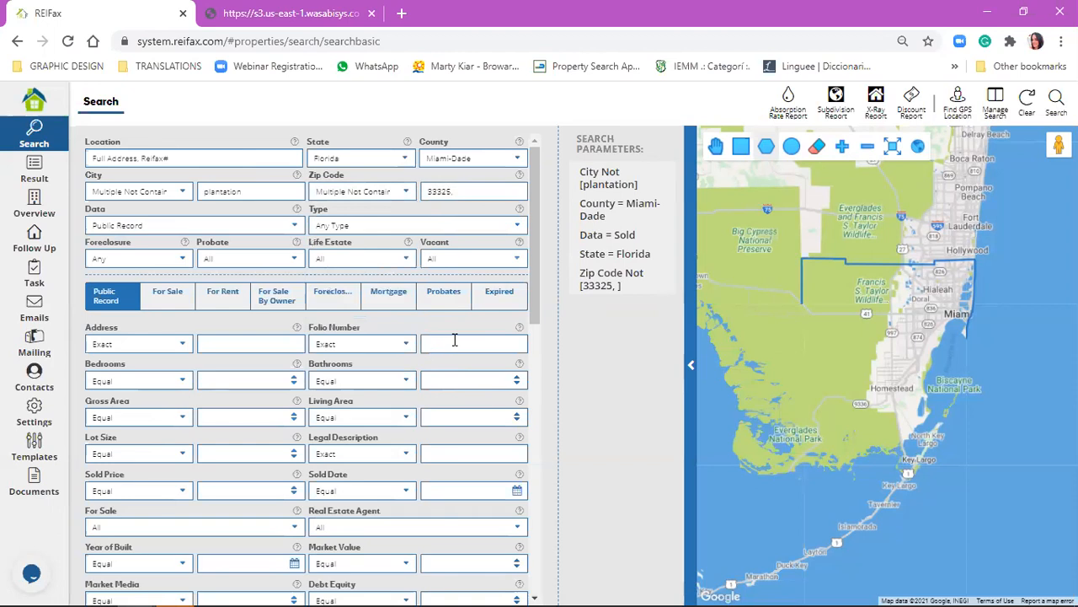
{"action": "scroll", "coordinate": [454, 340], "scroll_direction": "down", "scroll_amount": 2}
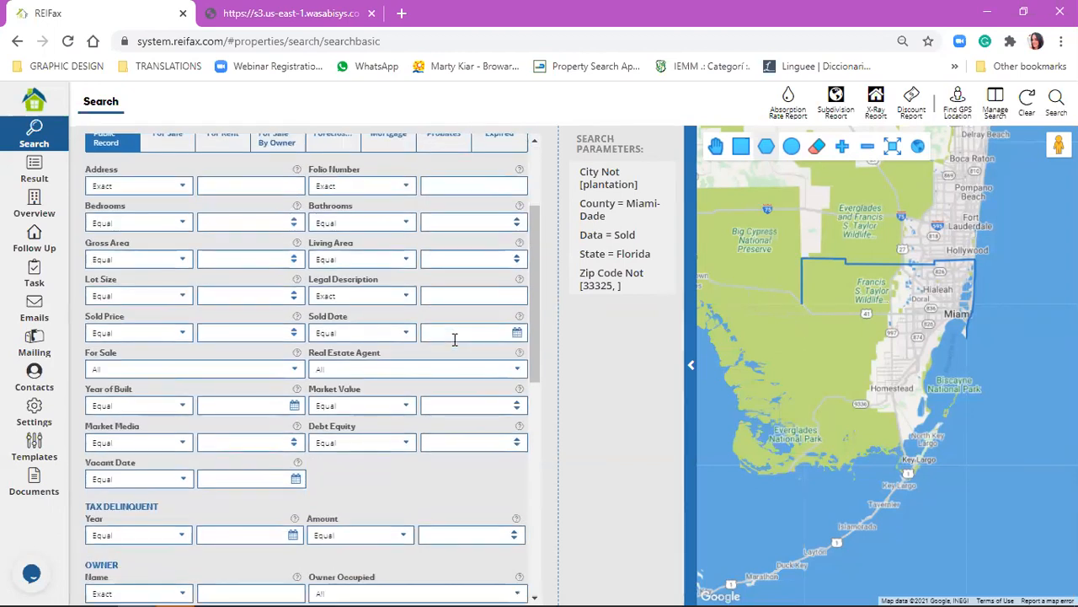
{"action": "scroll", "coordinate": [454, 339], "scroll_direction": "down", "scroll_amount": 3}
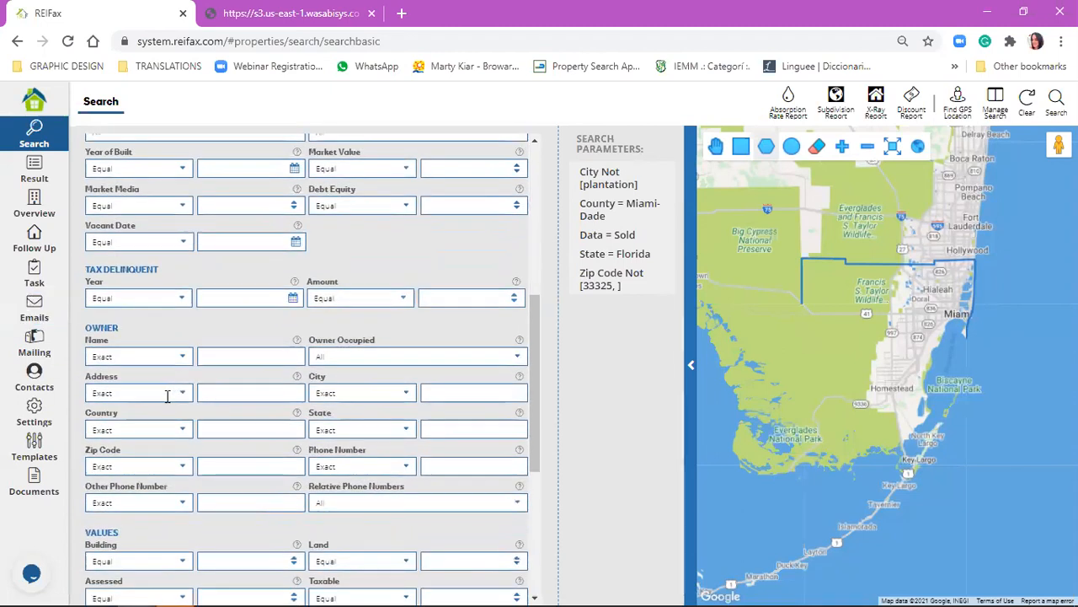
{"action": "left_click", "coordinate": [153, 356]}
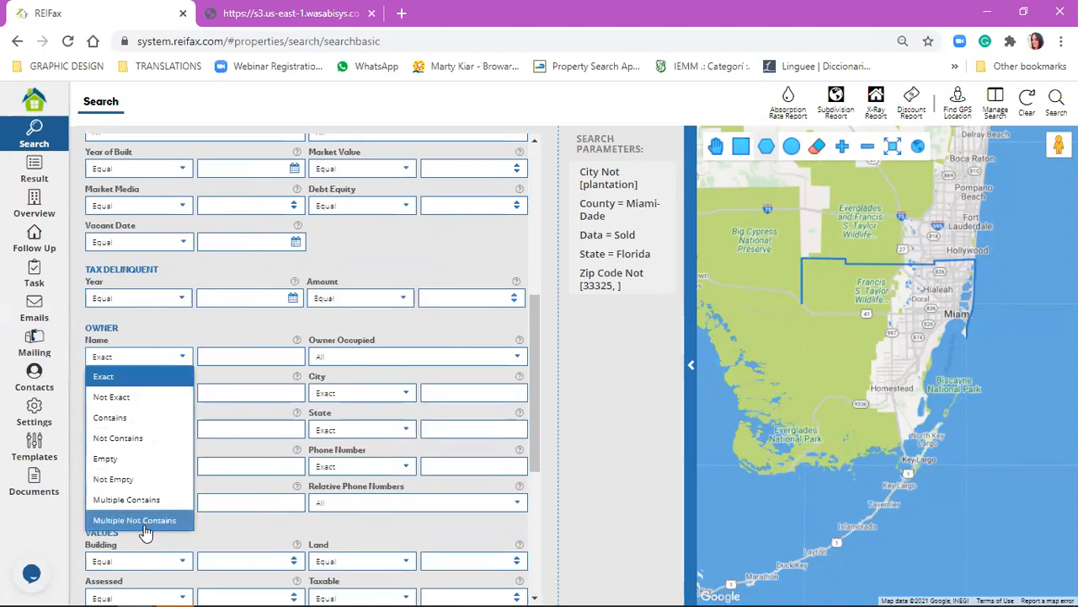
{"action": "left_click", "coordinate": [496, 250]}
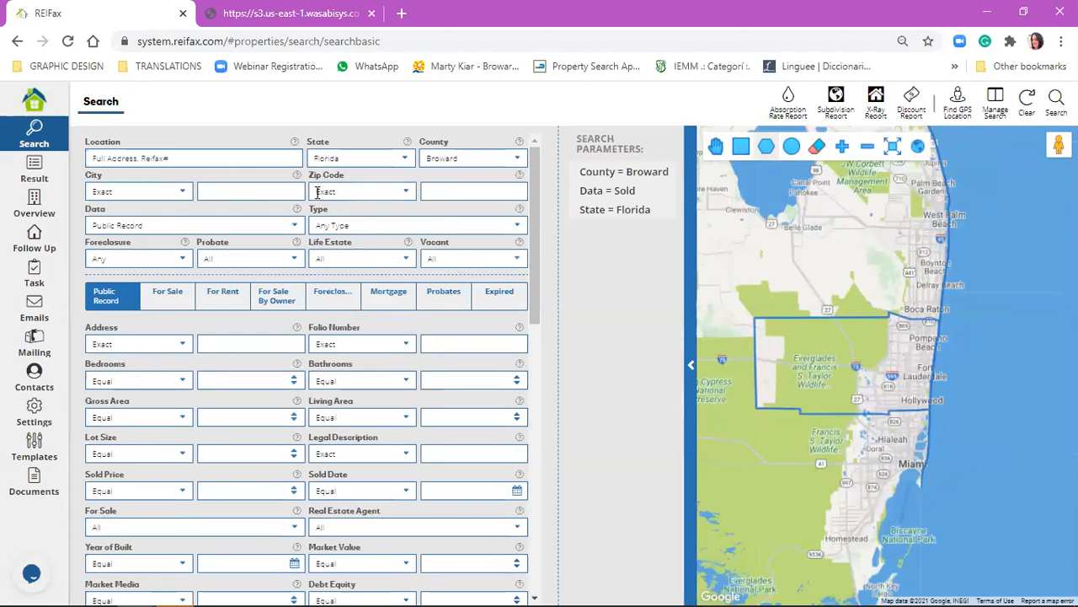
Review the zip code and city conditions and the available data types, keeping Public Record as the data type.
{"action": "left_click", "coordinate": [314, 192]}
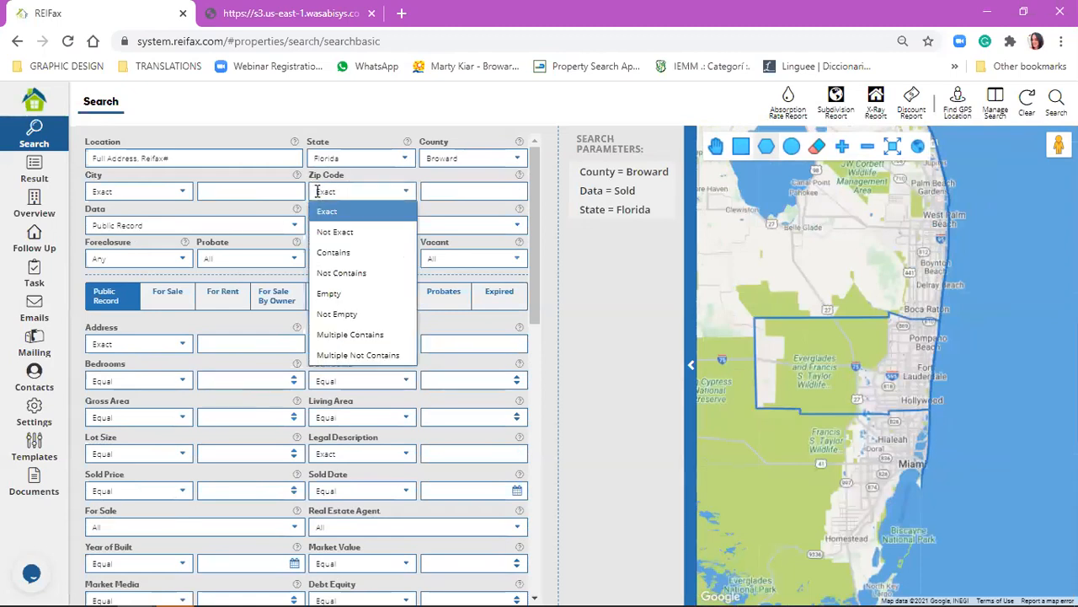
{"action": "left_click", "coordinate": [154, 211]}
{"action": "left_click", "coordinate": [154, 195]}
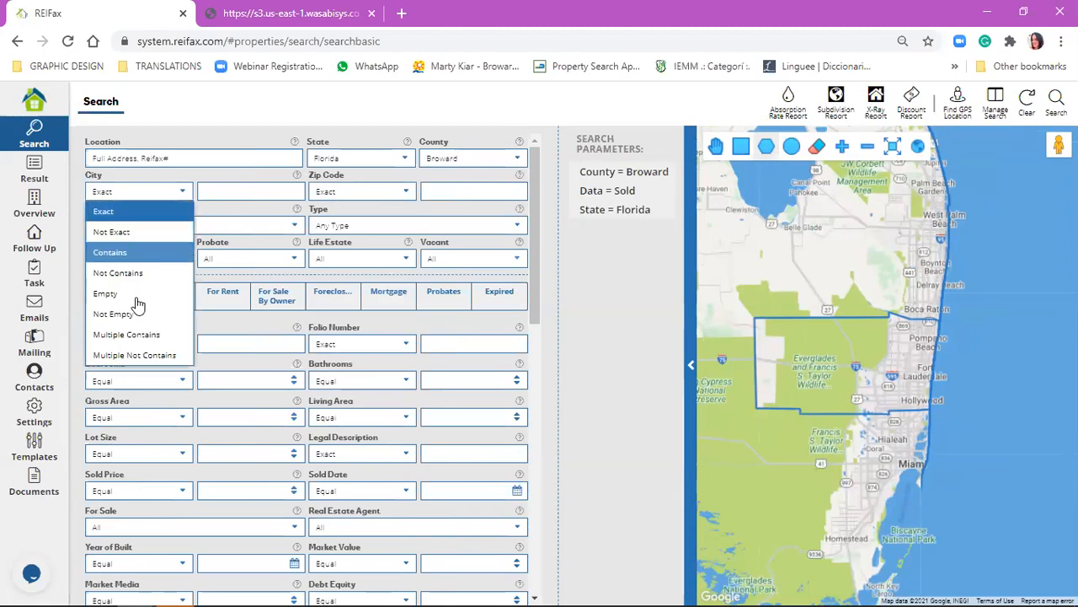
{"action": "left_click", "coordinate": [132, 192]}
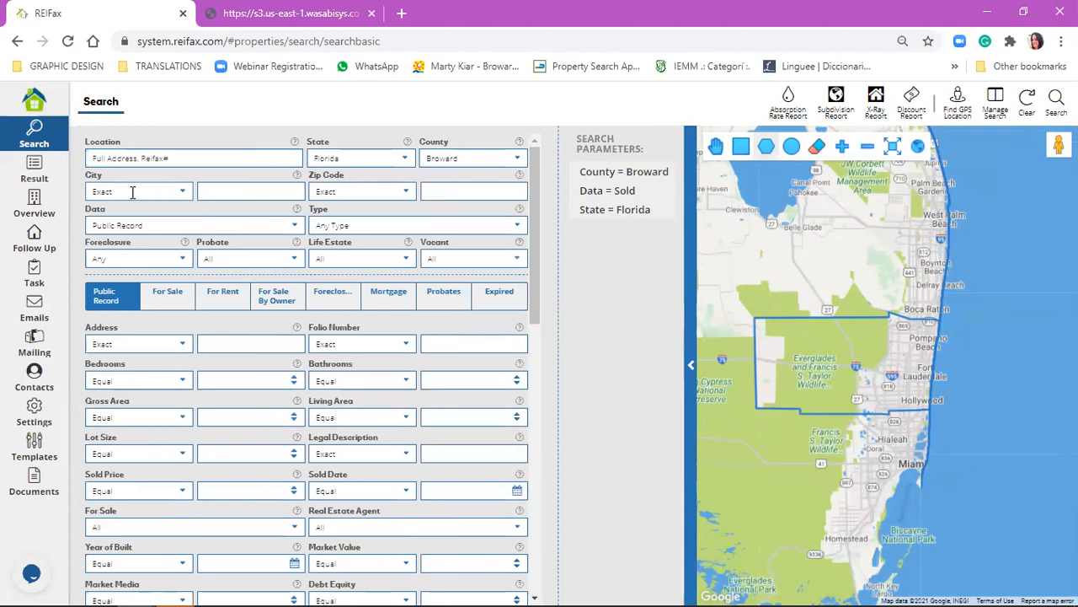
{"action": "left_click", "coordinate": [143, 224]}
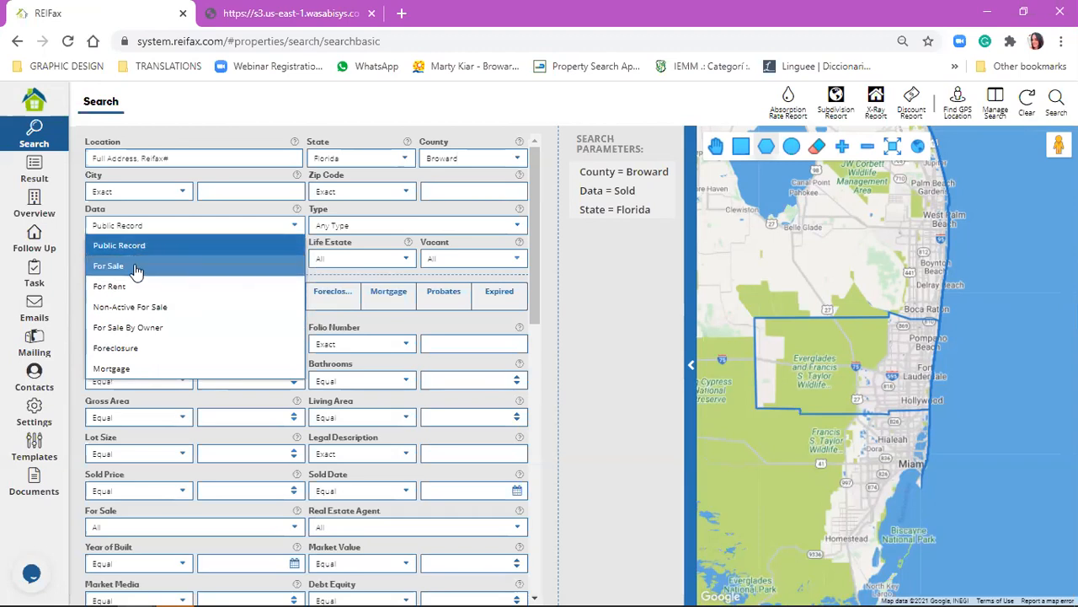
{"action": "left_click", "coordinate": [168, 246]}
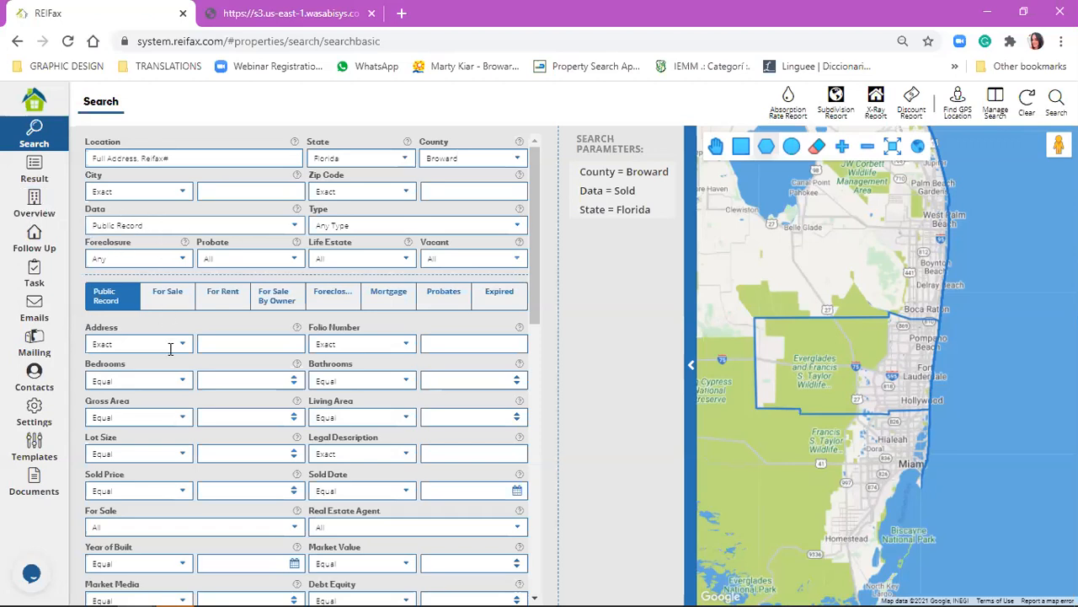
Set the public record For Sale filter to No, and change it to Yes.
{"action": "scroll", "coordinate": [170, 383], "scroll_direction": "down", "scroll_amount": 1}
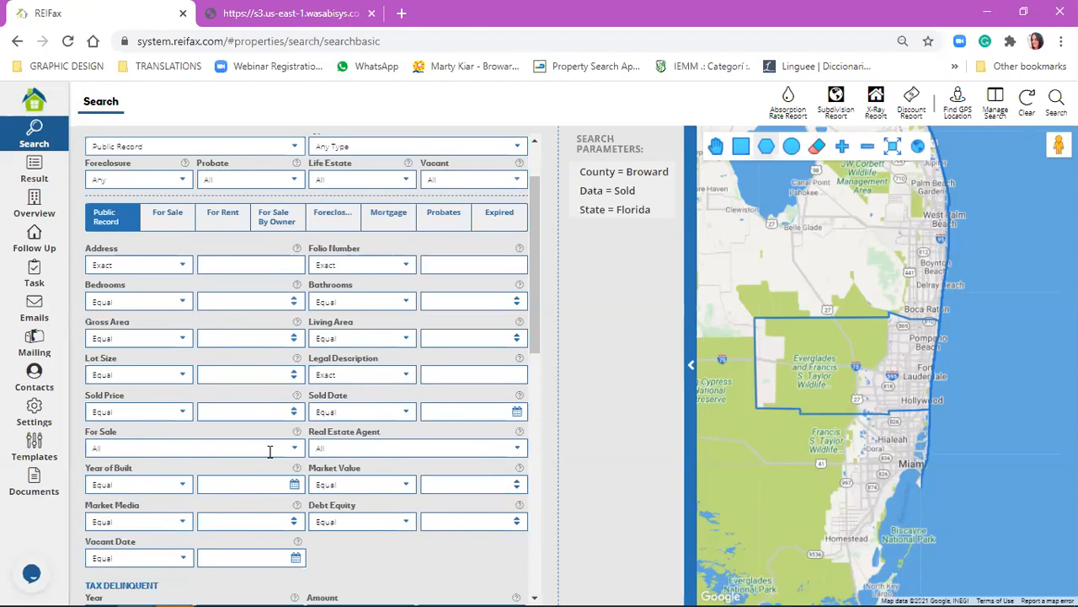
{"action": "scroll", "coordinate": [217, 310], "scroll_direction": "up", "scroll_amount": 1}
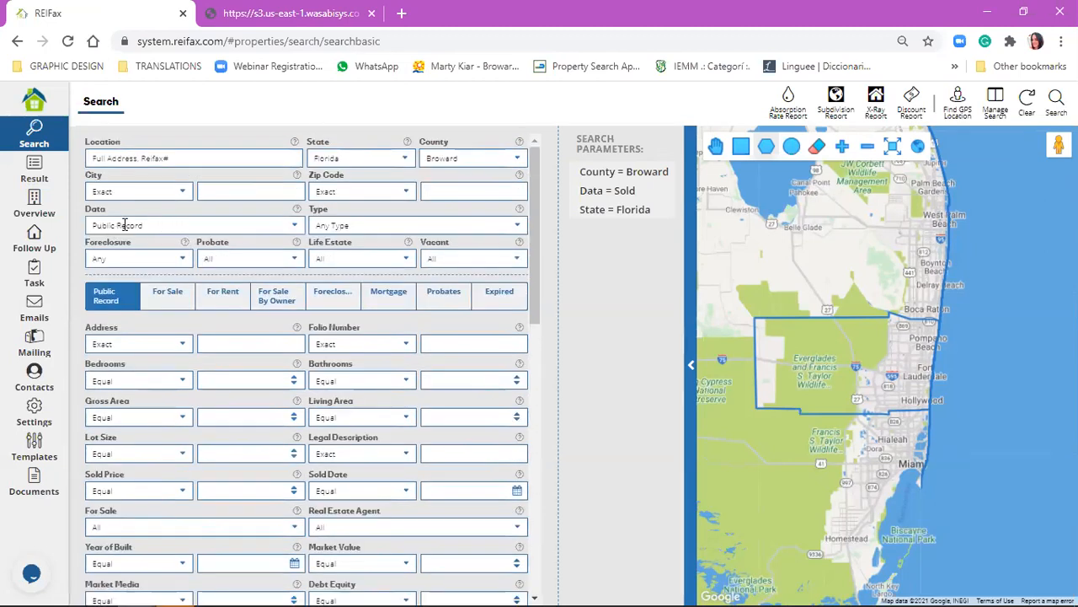
{"action": "left_click", "coordinate": [98, 528]}
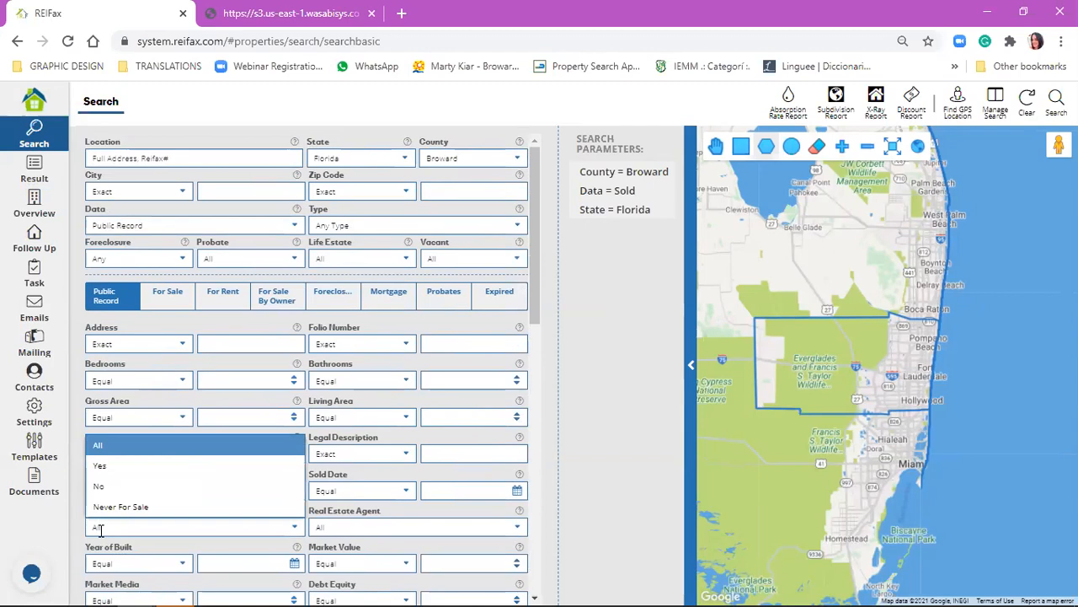
{"action": "left_click", "coordinate": [122, 487]}
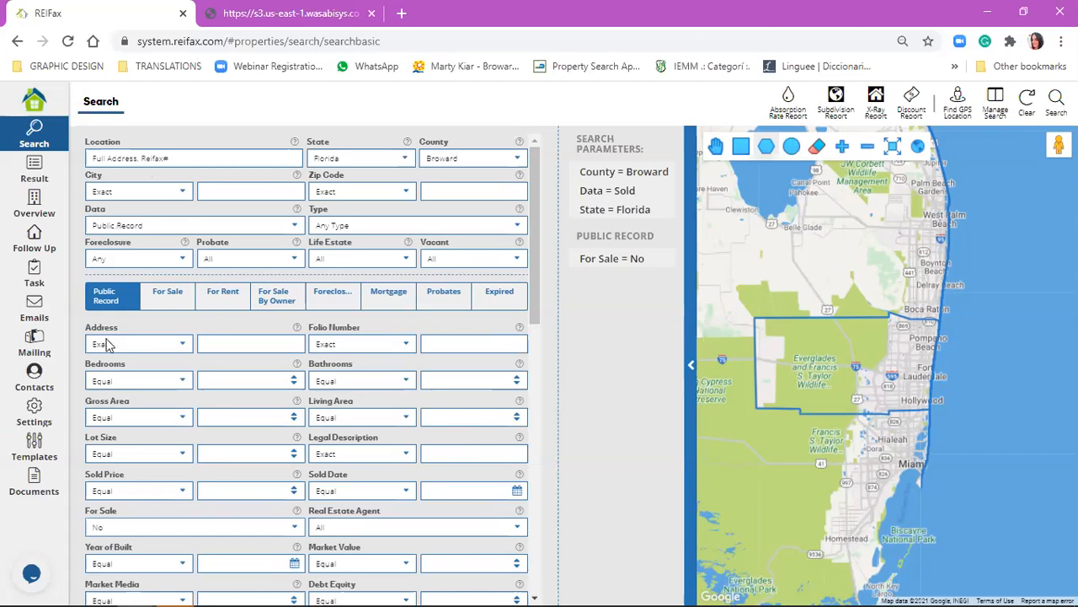
{"action": "left_click", "coordinate": [152, 525]}
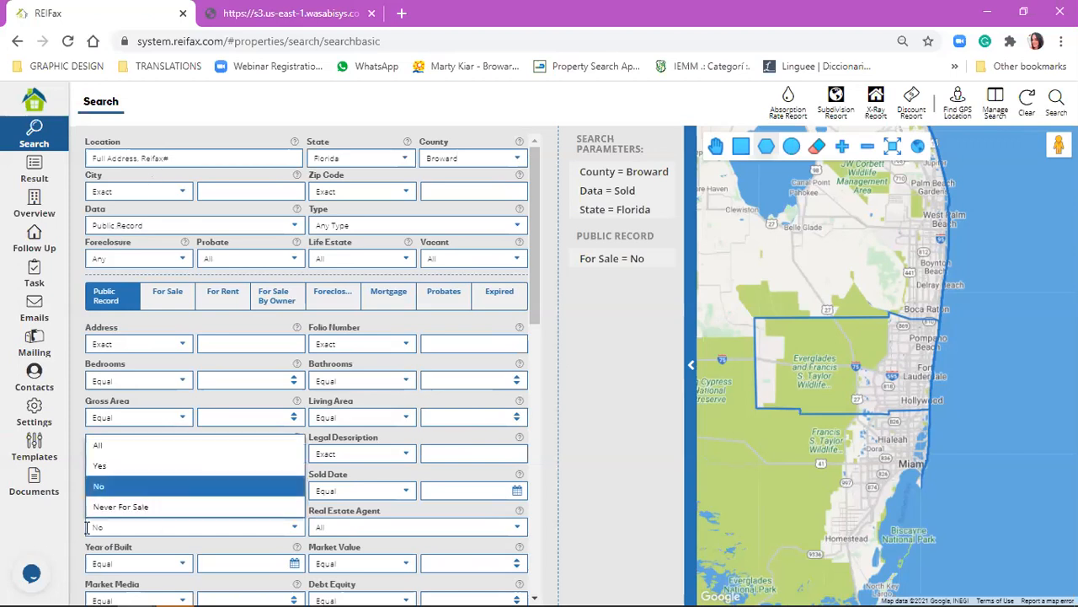
{"action": "left_click", "coordinate": [101, 470]}
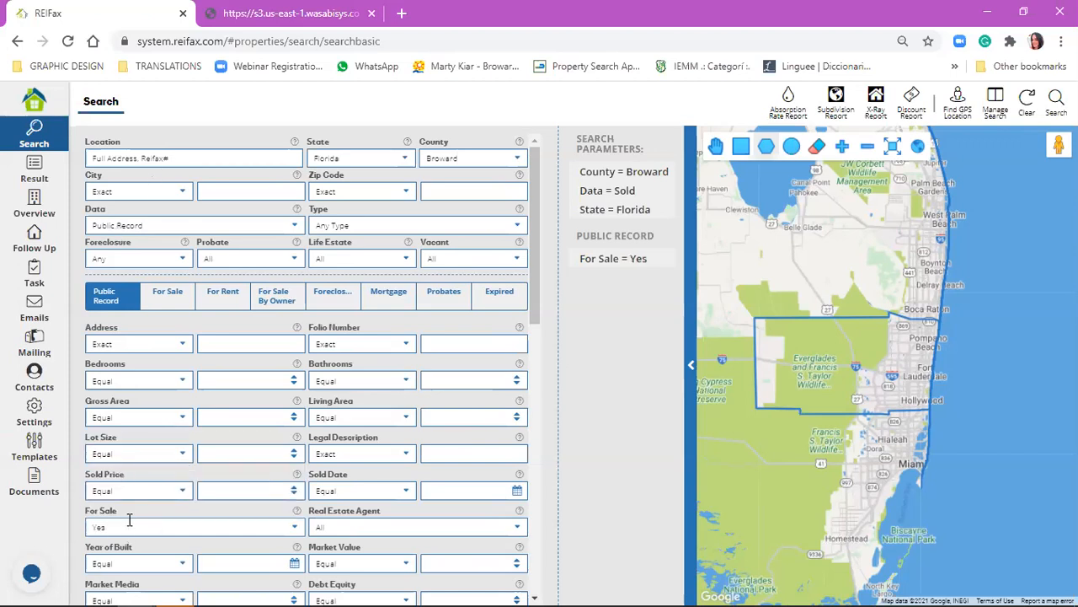
Set the data type to For Sale and remove the public record For Sale condition from the search parameters.
{"action": "left_click", "coordinate": [141, 221]}
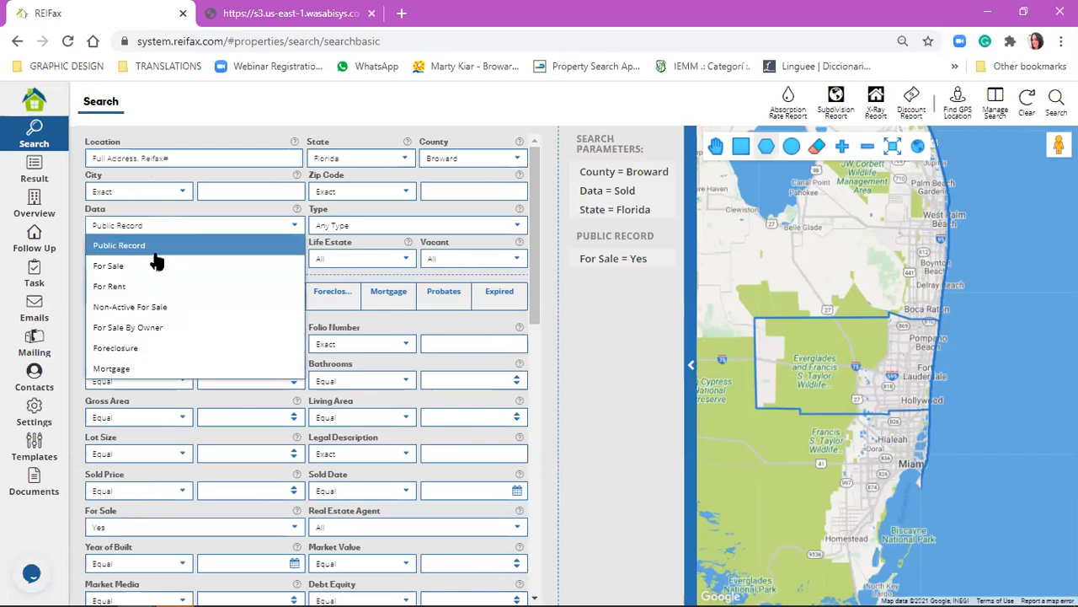
{"action": "left_click", "coordinate": [105, 267]}
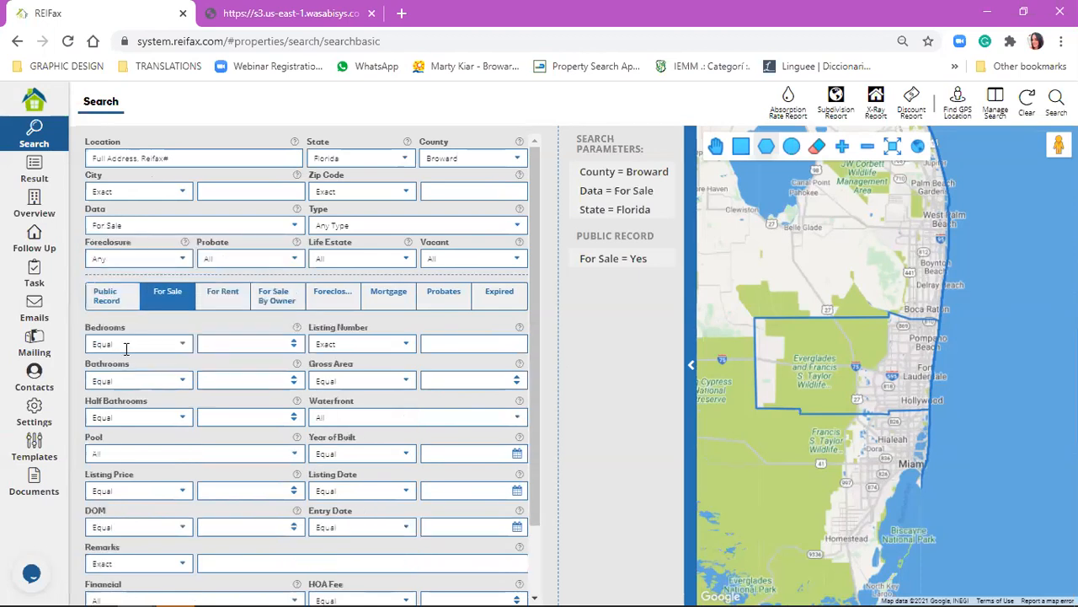
{"action": "mouse_move", "coordinate": [638, 261]}
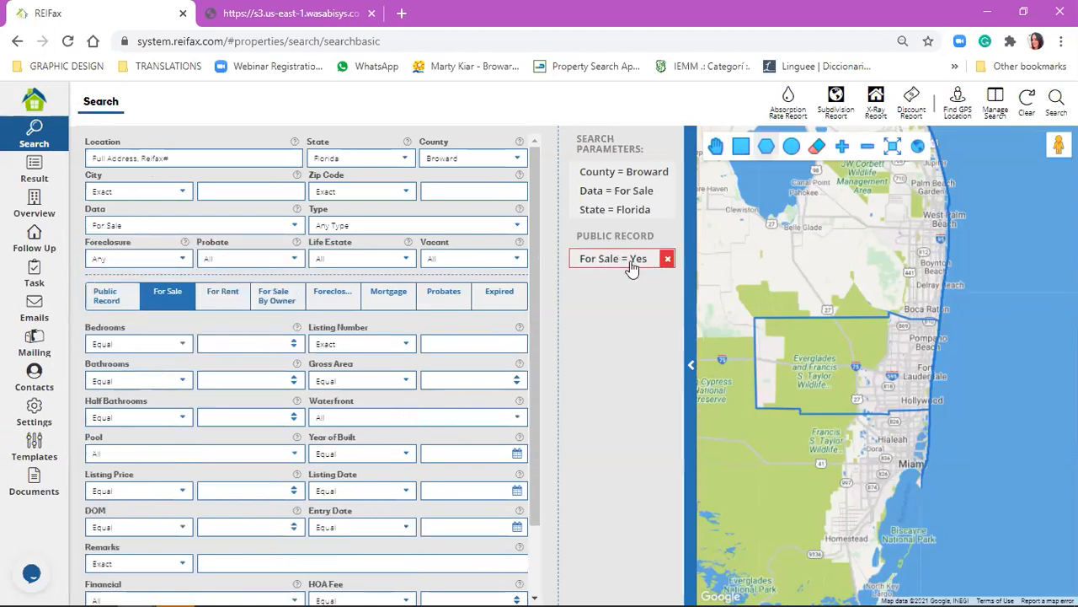
{"action": "left_click", "coordinate": [667, 258]}
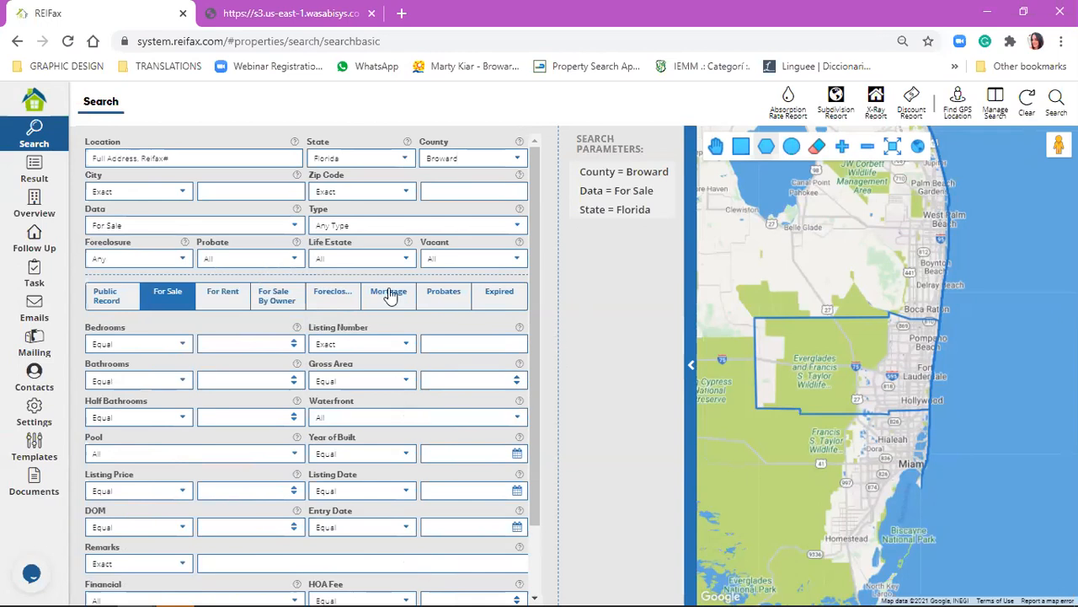
Review the available data types and set the data type to Public Record.
{"action": "left_click", "coordinate": [111, 226]}
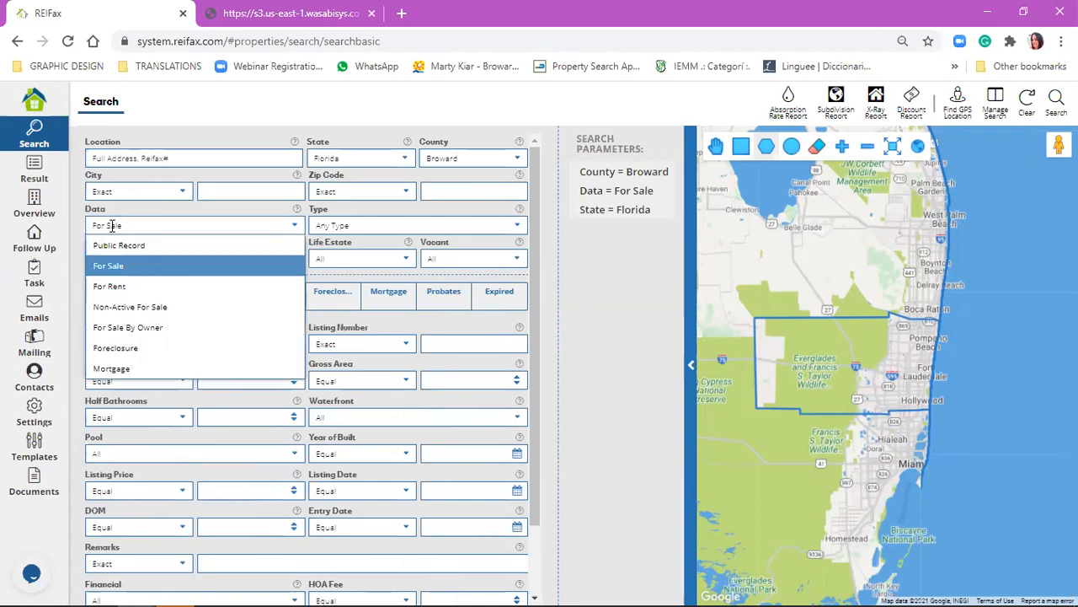
{"action": "left_click", "coordinate": [111, 226]}
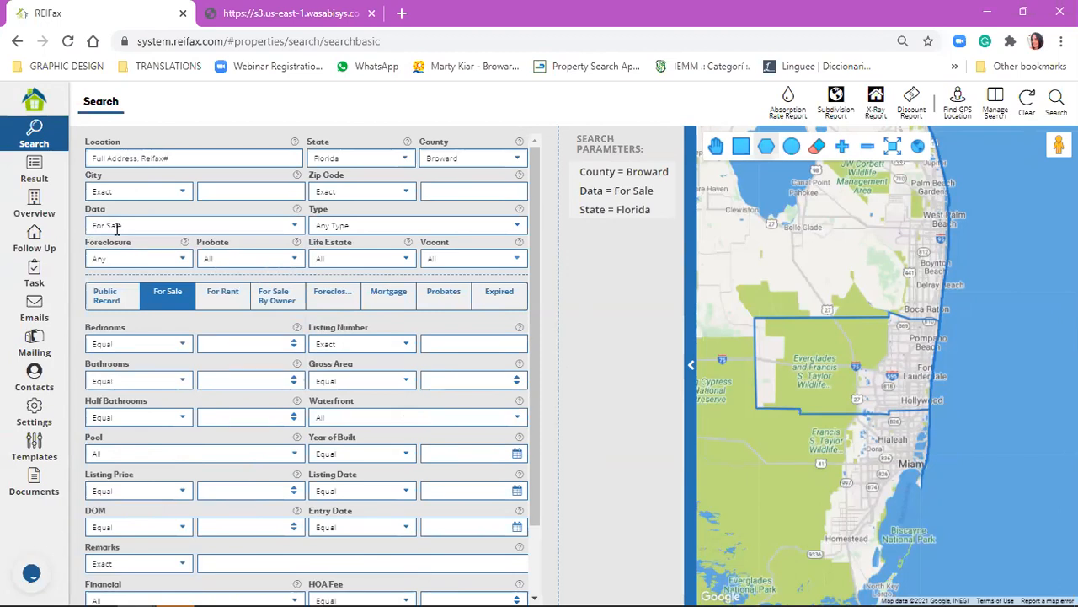
{"action": "left_click", "coordinate": [118, 225]}
{"action": "left_click", "coordinate": [116, 244]}
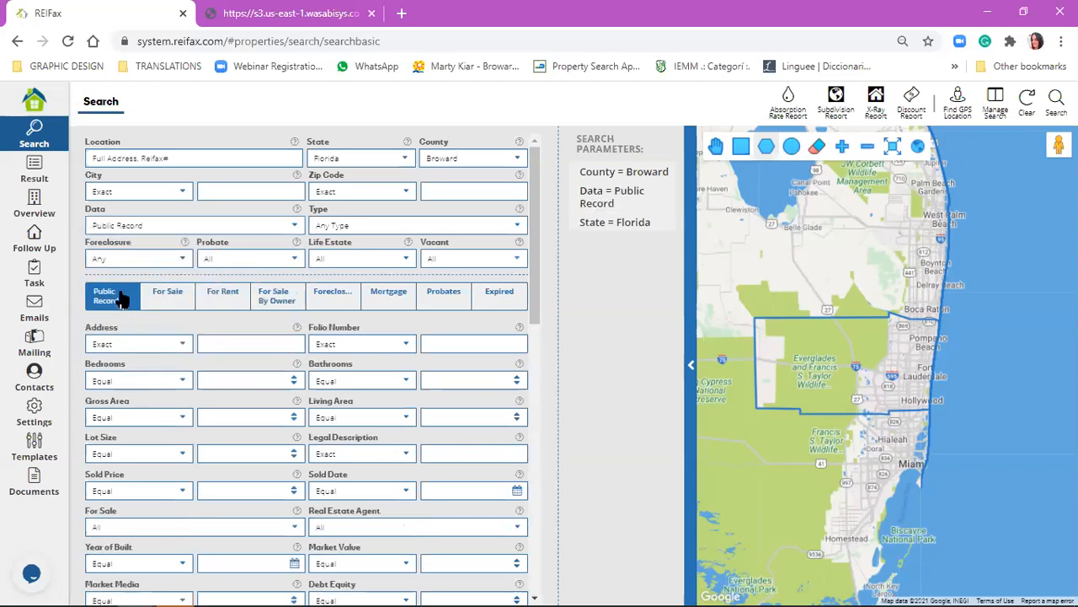
Examine the search filters available for For Rent properties, down to the market value and equity conditions.
{"action": "left_click", "coordinate": [242, 305]}
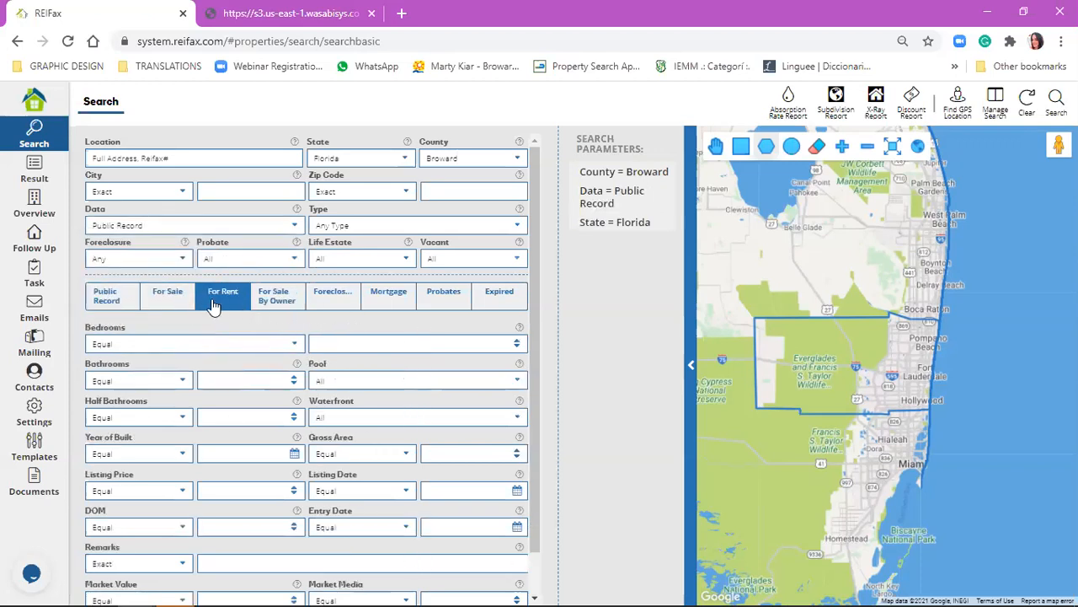
{"action": "scroll", "coordinate": [233, 524], "scroll_direction": "down", "scroll_amount": 1}
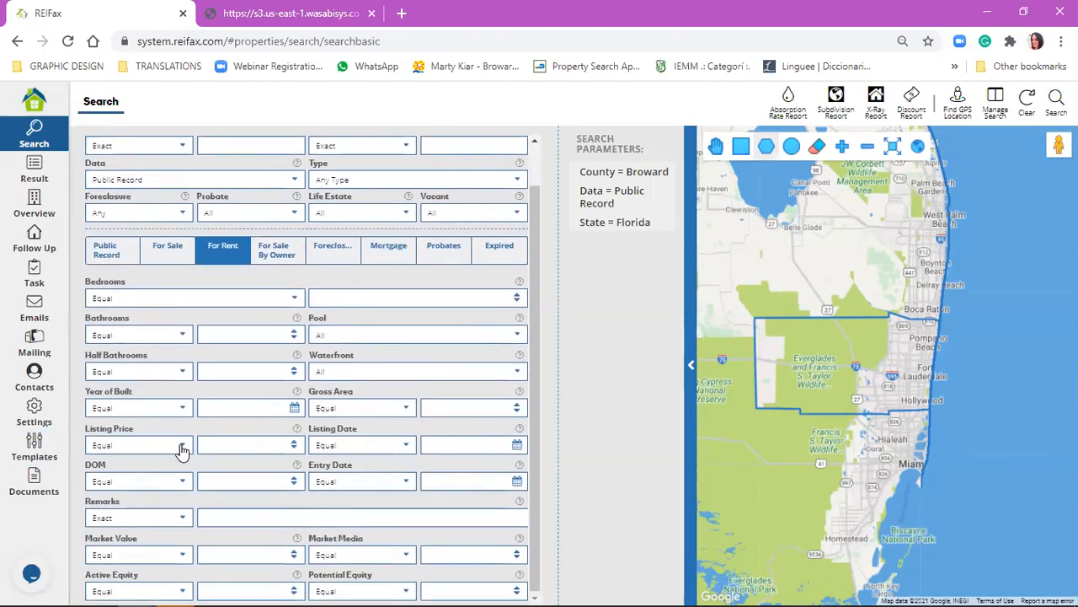
{"action": "scroll", "coordinate": [199, 441], "scroll_direction": "down", "scroll_amount": 1}
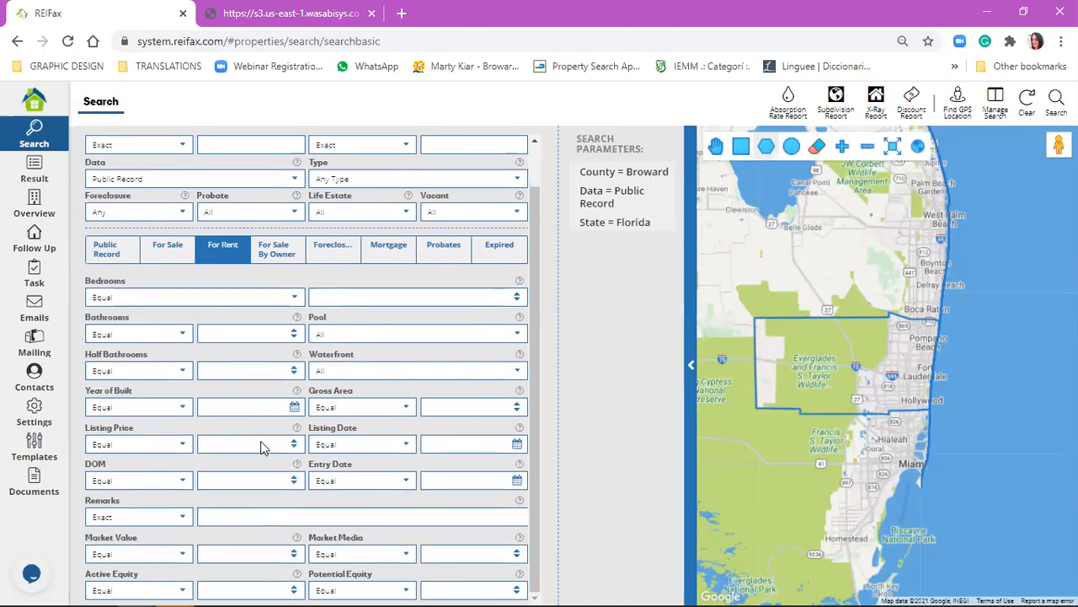
Review the data type choices, keeping Public Record, and look at the Foreclosure filter options.
{"action": "left_click", "coordinate": [160, 178]}
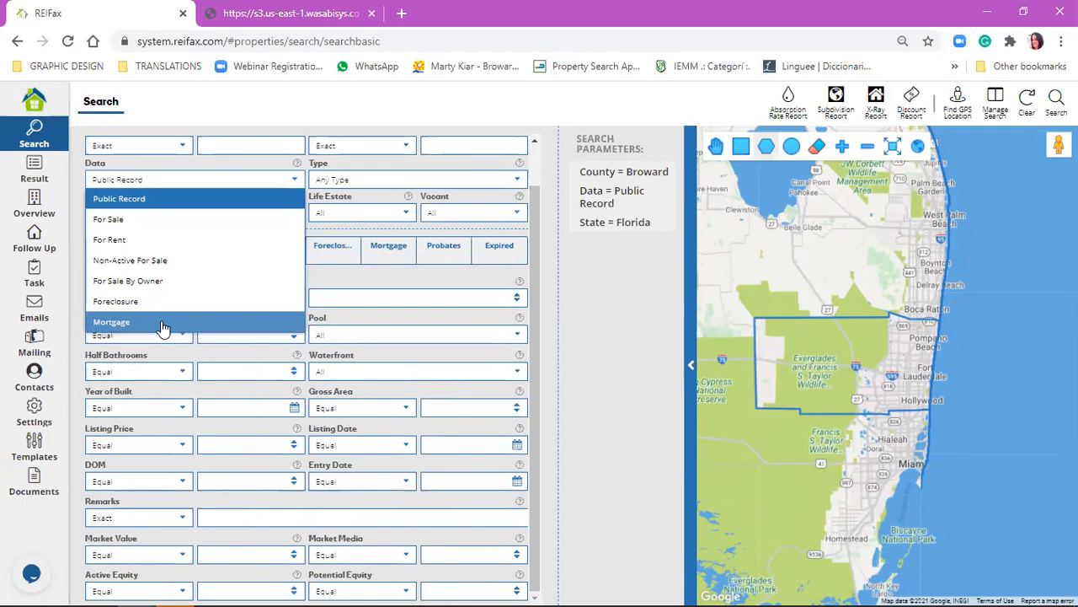
{"action": "left_click", "coordinate": [232, 204]}
{"action": "scroll", "coordinate": [160, 221], "scroll_direction": "up", "scroll_amount": 2}
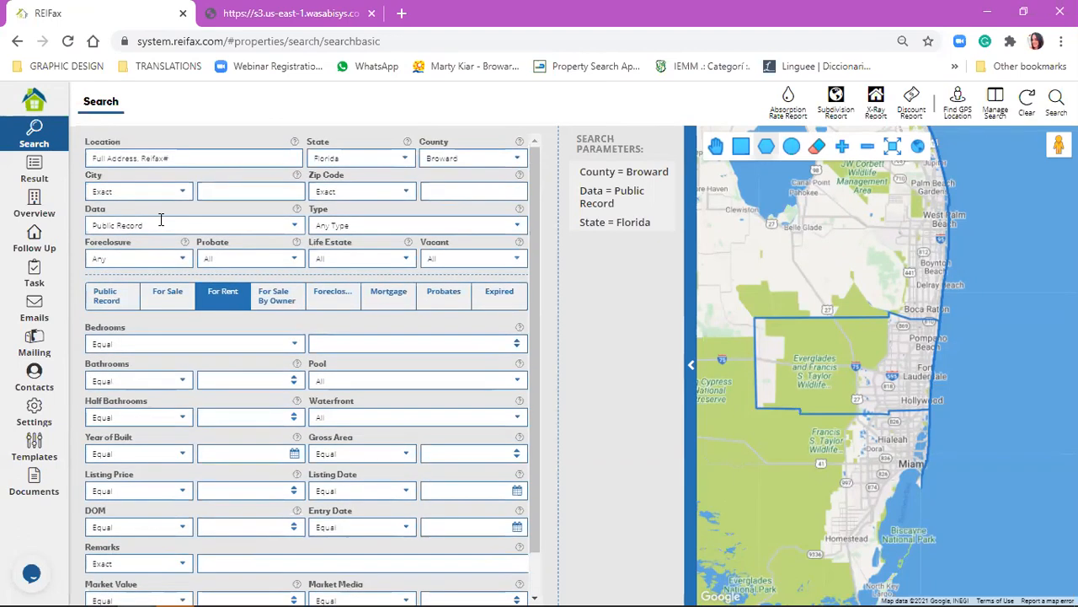
{"action": "left_click", "coordinate": [161, 224]}
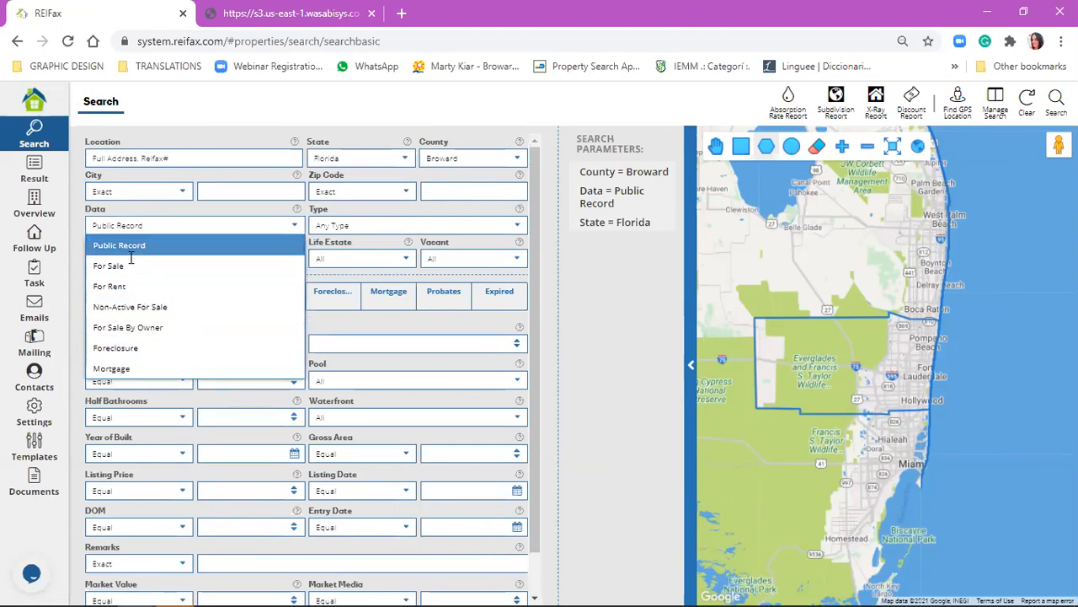
{"action": "left_click", "coordinate": [141, 224]}
{"action": "left_click", "coordinate": [155, 261]}
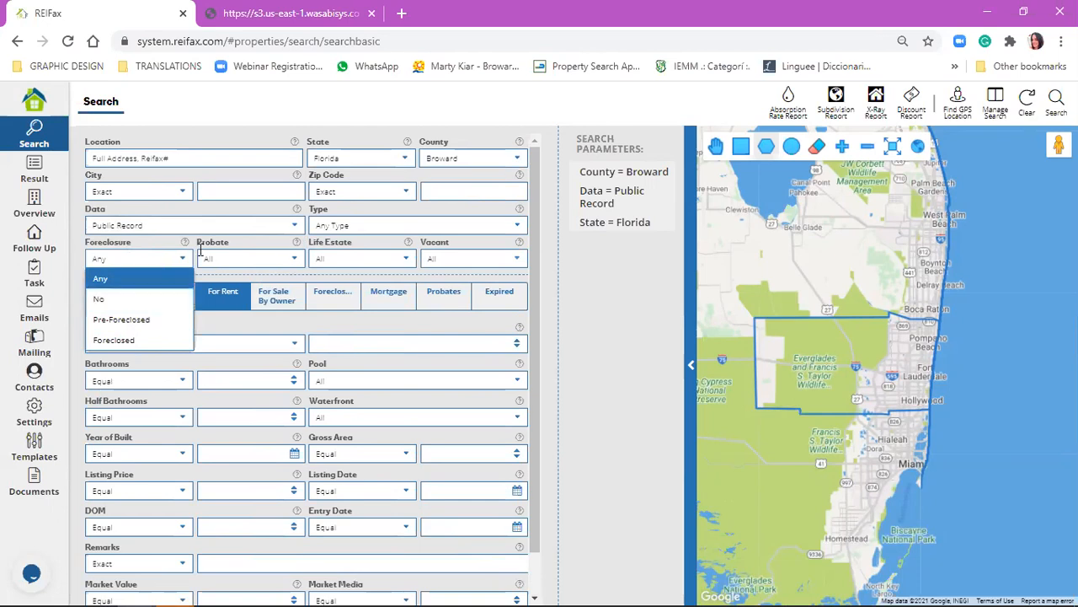
Try the Yes and No options of the Vacant filter, and remove the Vacant condition from the search parameters.
{"action": "left_click", "coordinate": [478, 260]}
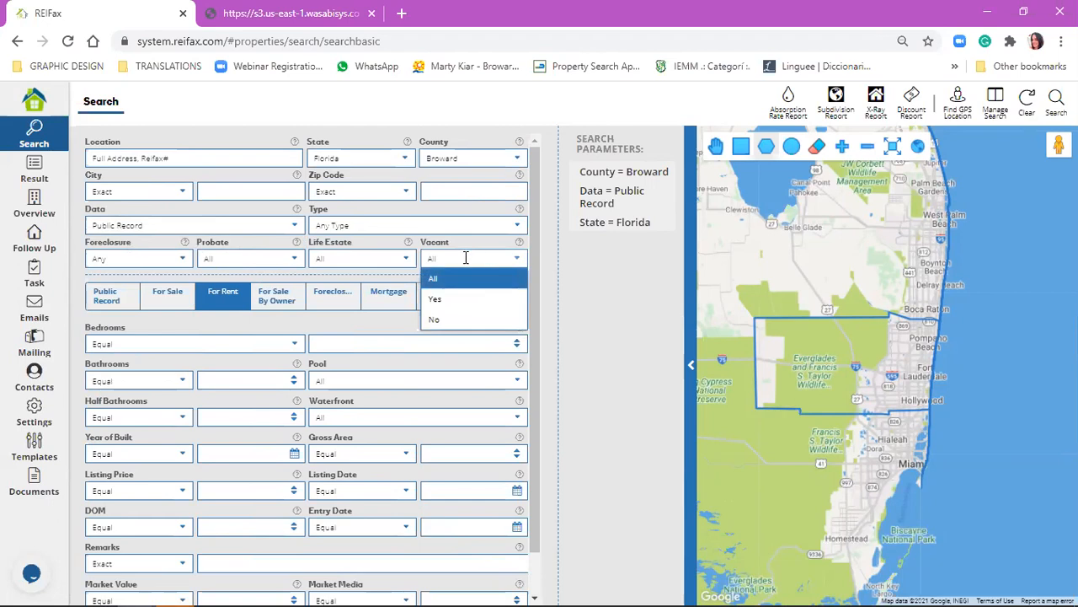
{"action": "left_click", "coordinate": [485, 300]}
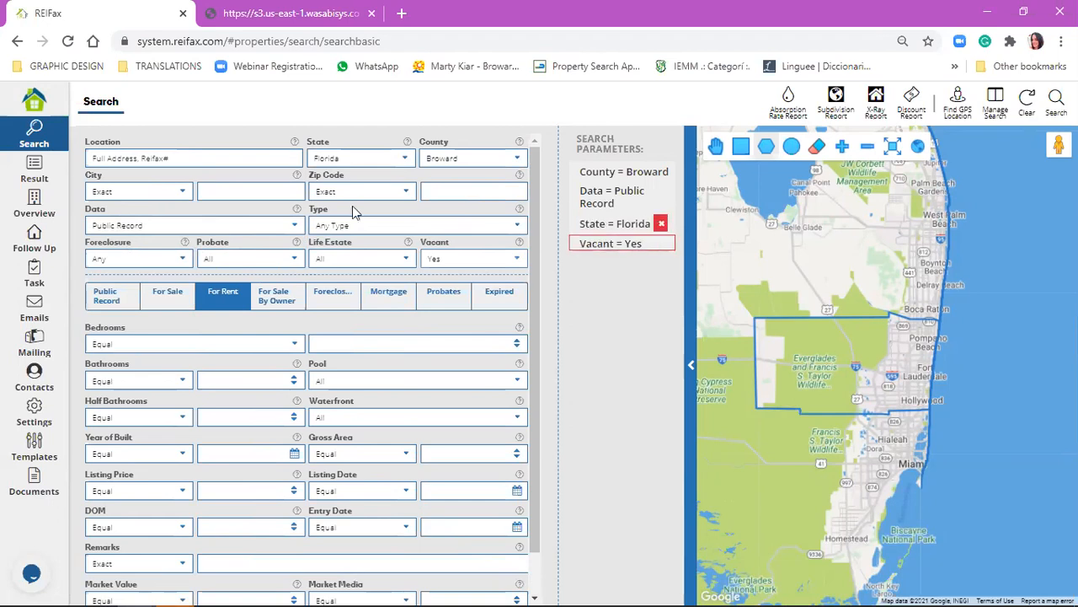
{"action": "left_click", "coordinate": [497, 259]}
{"action": "left_click", "coordinate": [489, 320]}
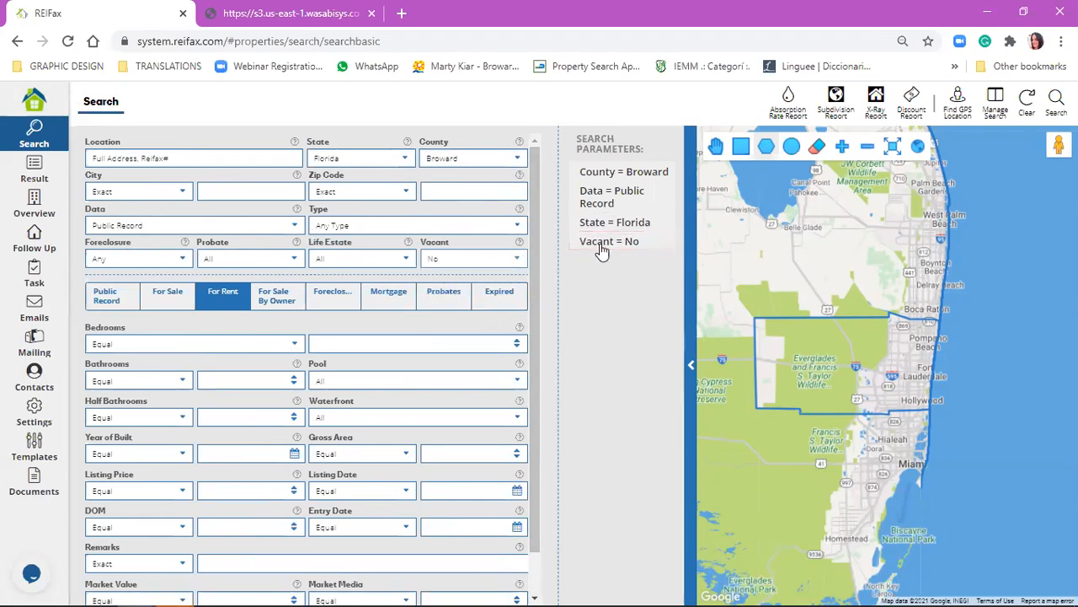
{"action": "left_click", "coordinate": [644, 246]}
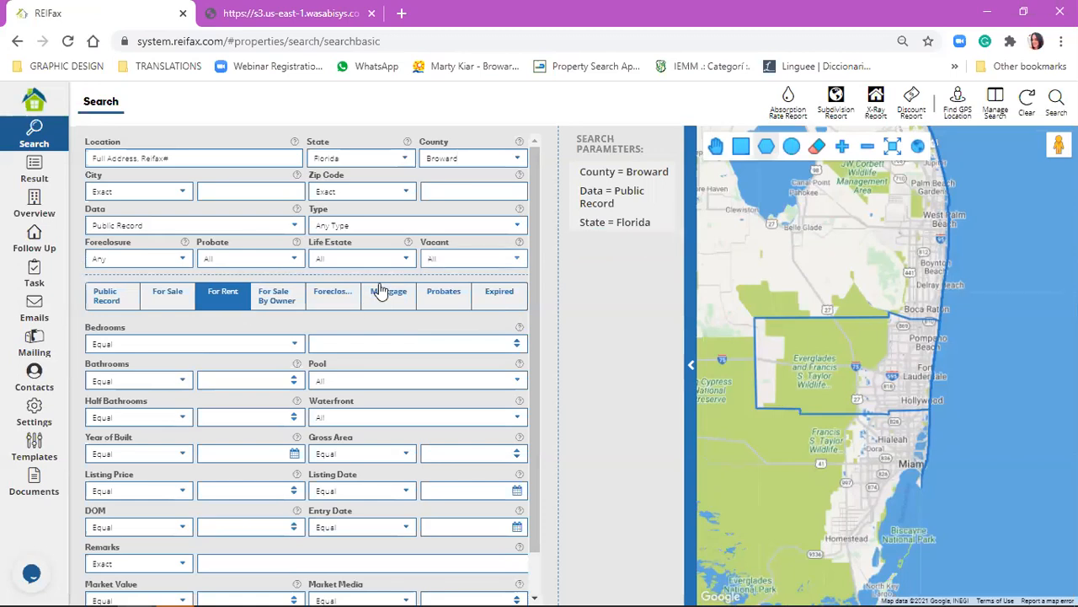
Look at the property types and run the public record search for zip code 33325.
{"action": "left_click", "coordinate": [381, 220]}
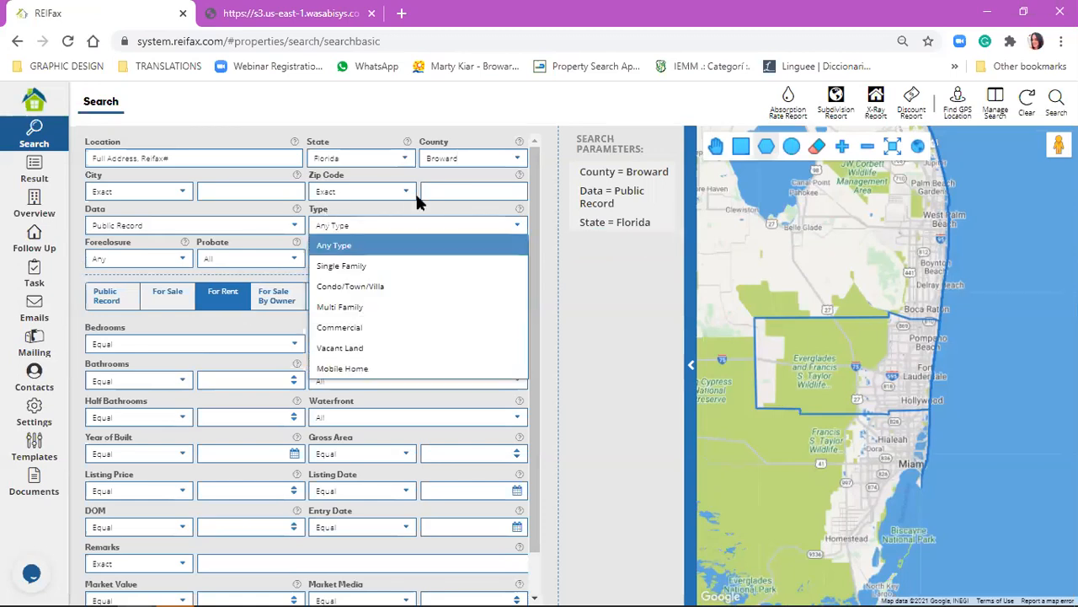
{"action": "left_click", "coordinate": [470, 187]}
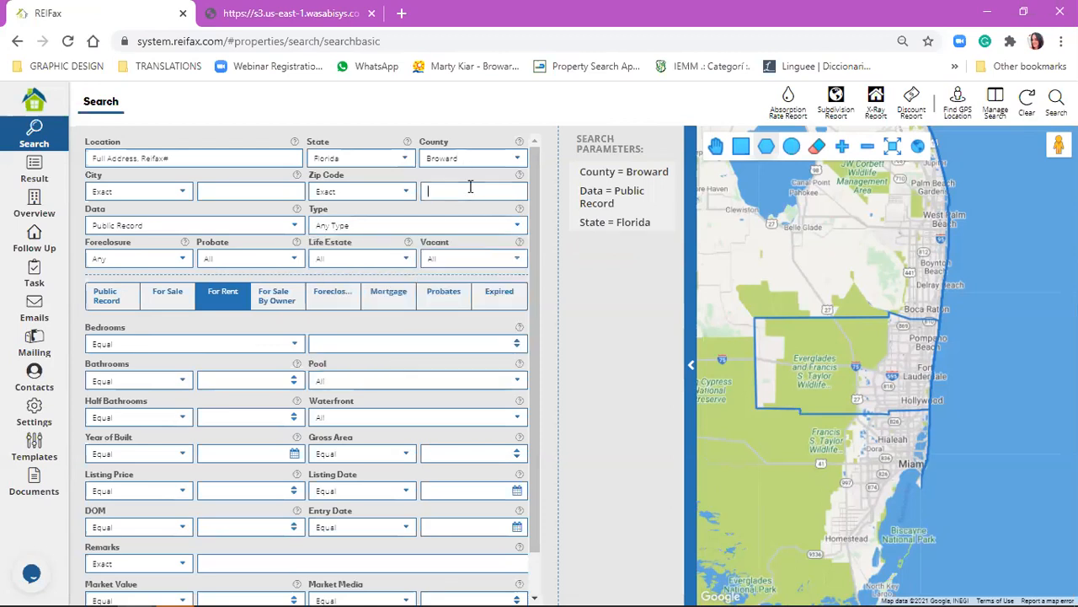
{"action": "type", "text": "33325"}
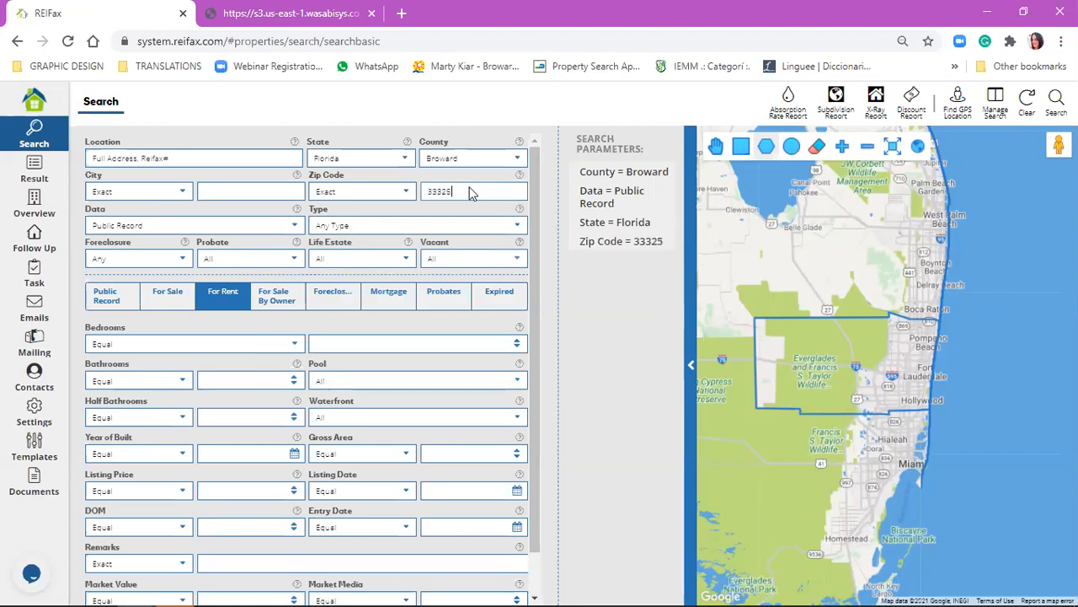
{"action": "key", "text": "Return"}
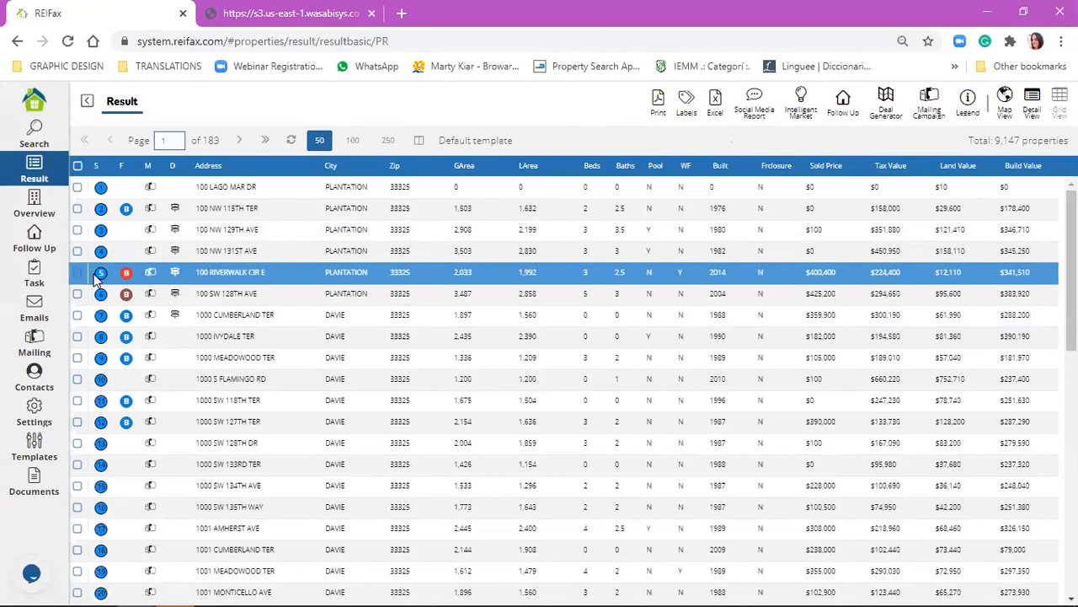
Look through the list of properties found and check the total number of properties.
{"action": "scroll", "coordinate": [284, 305], "scroll_direction": "down", "scroll_amount": 6}
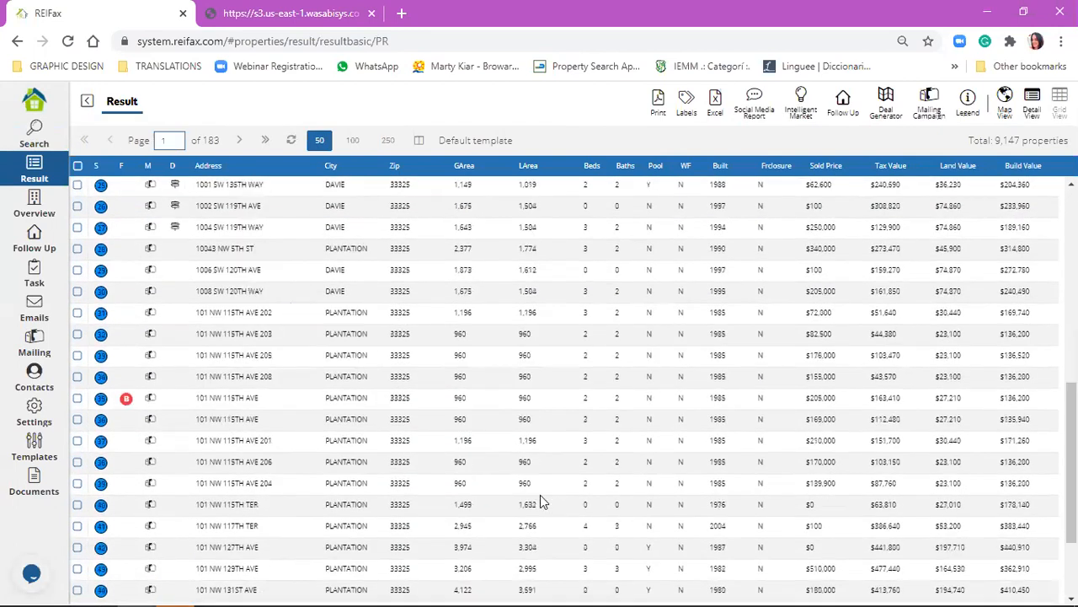
{"action": "scroll", "coordinate": [352, 358], "scroll_direction": "up", "scroll_amount": 3}
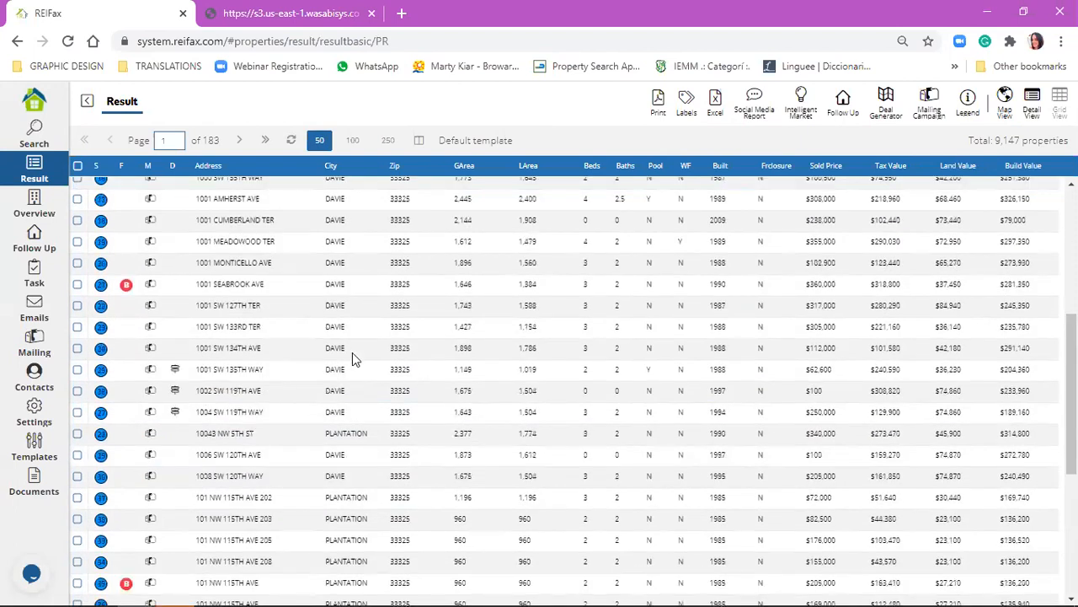
{"action": "scroll", "coordinate": [352, 358], "scroll_direction": "up", "scroll_amount": 4}
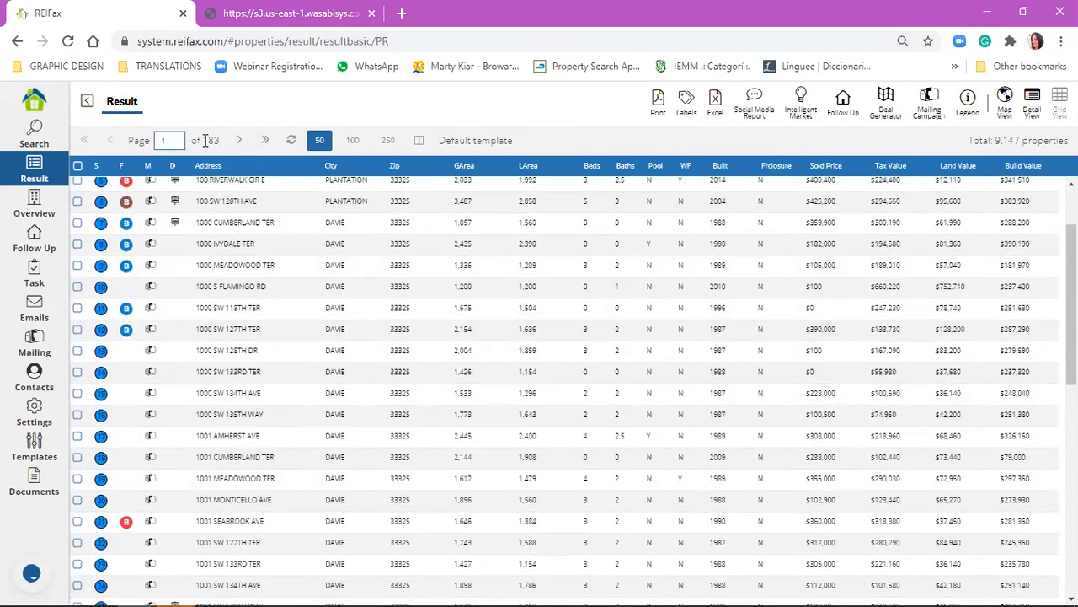
{"action": "left_click_drag", "start_coordinate": [998, 141], "coordinate": [1021, 139]}
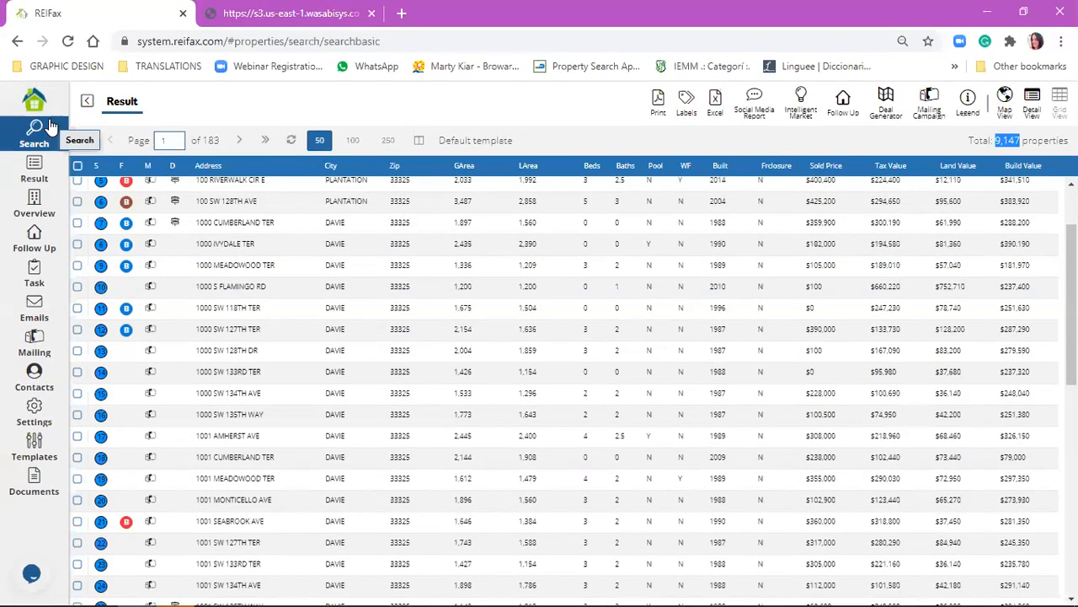
Return to the search form and clear its conditions.
{"action": "left_click", "coordinate": [51, 125]}
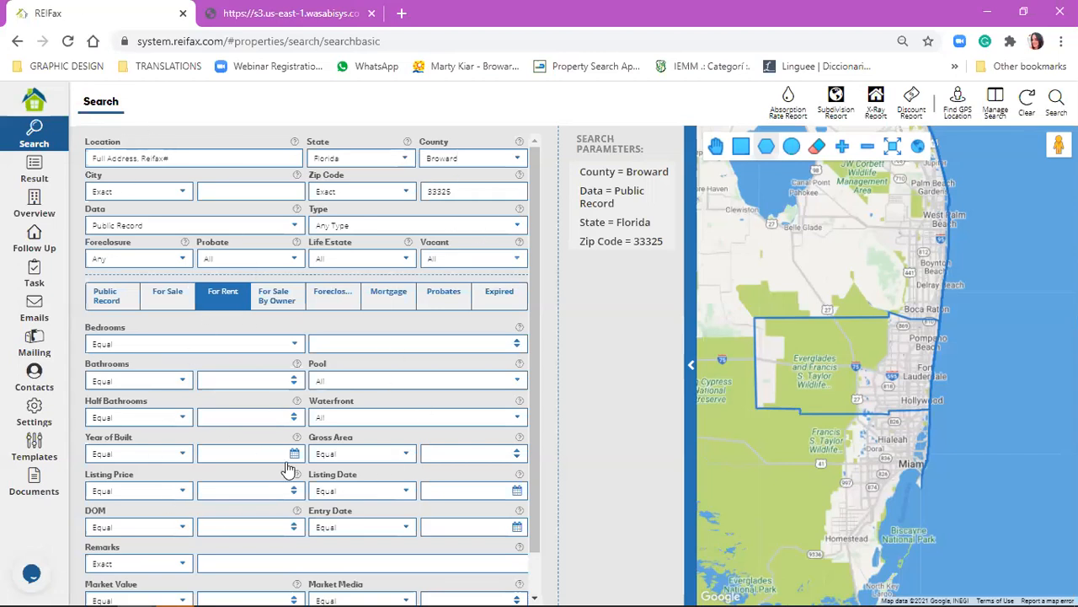
{"action": "left_click", "coordinate": [1036, 112]}
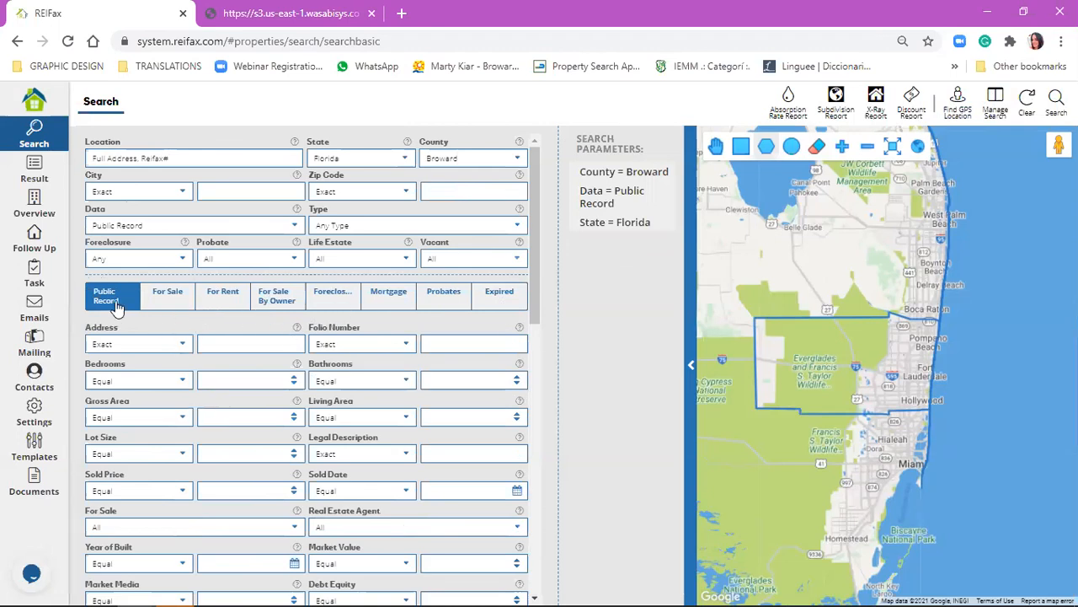
Look through the filter sections for For Sale, For Rent, For Sale By Owner, Mortgage, Probates and Expired.
{"action": "left_click", "coordinate": [173, 299]}
{"action": "left_click", "coordinate": [223, 296]}
{"action": "left_click", "coordinate": [274, 297]}
{"action": "left_click", "coordinate": [390, 296]}
{"action": "left_click", "coordinate": [438, 296]}
{"action": "left_click", "coordinate": [499, 295]}
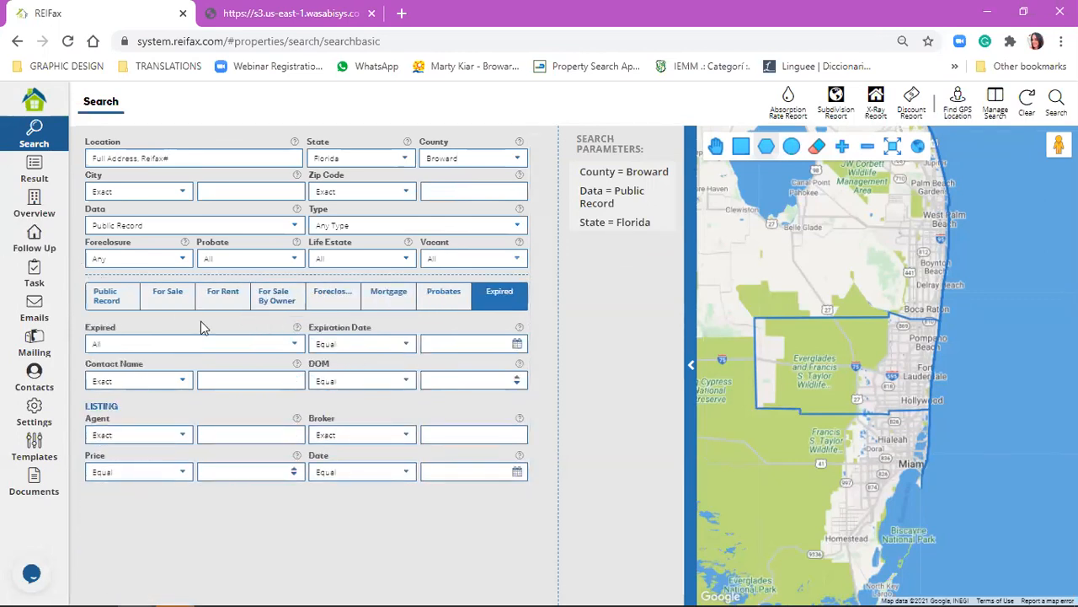
Compare the filter fields of the Public Record, For Rent, For Sale By Owner, Mortgage, Foreclosure and Probates sections.
{"action": "left_click", "coordinate": [123, 299]}
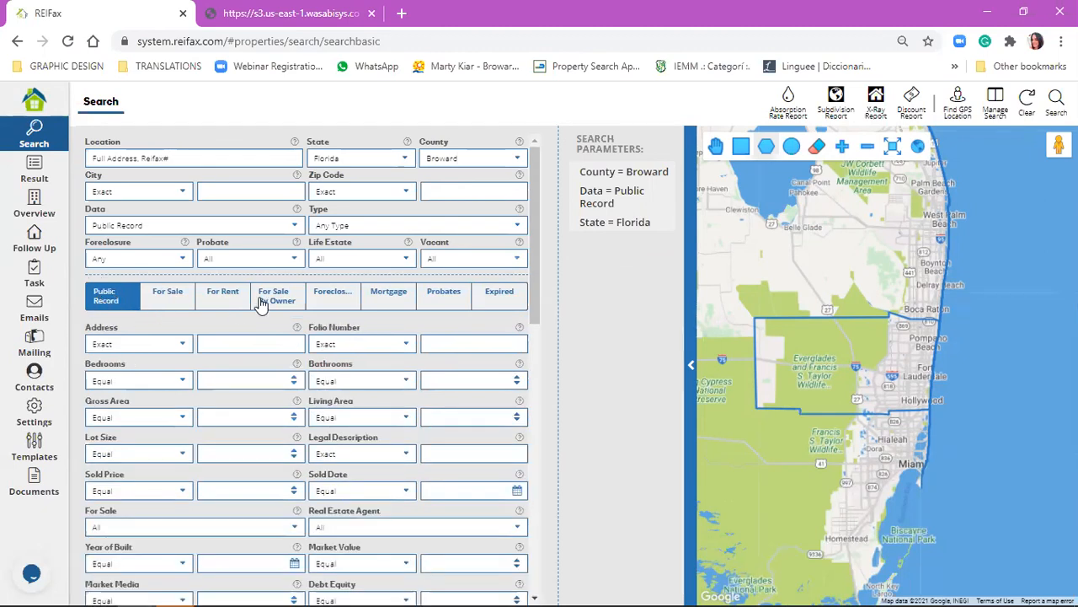
{"action": "left_click", "coordinate": [221, 297]}
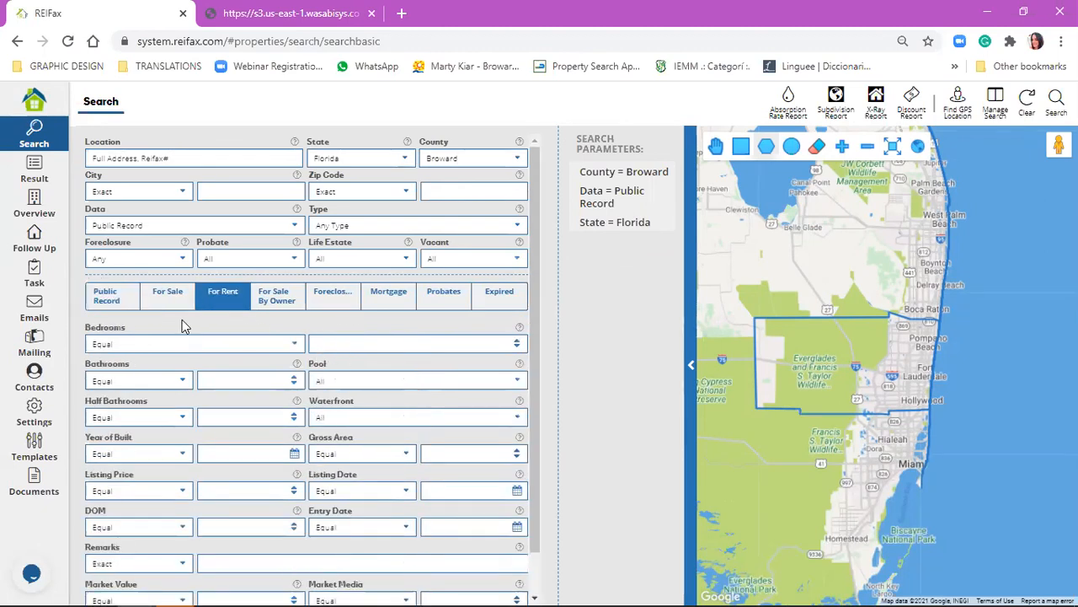
{"action": "left_click", "coordinate": [275, 307]}
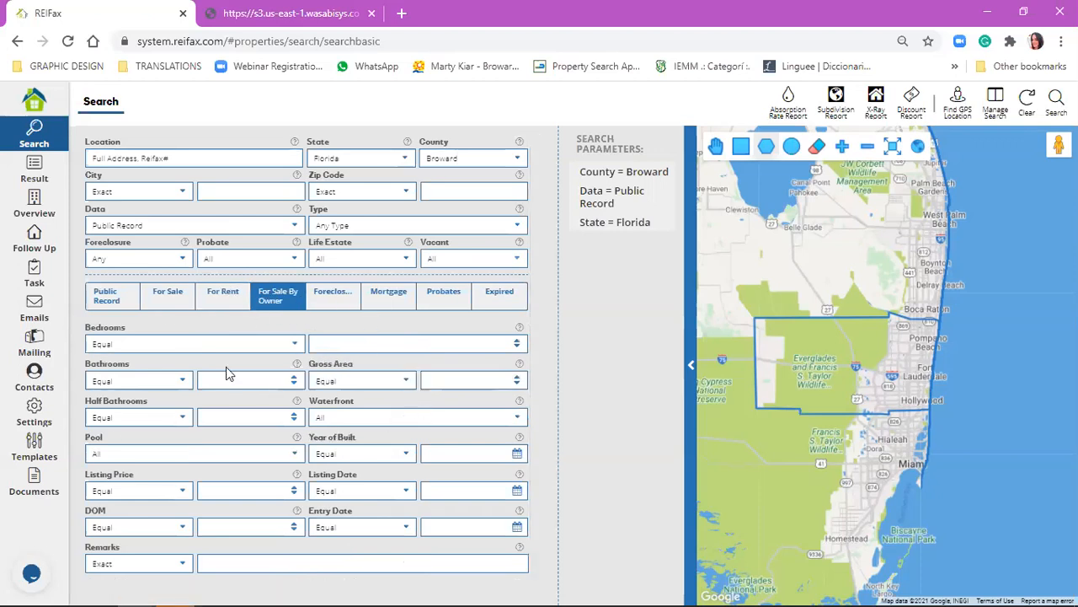
{"action": "left_click", "coordinate": [407, 308]}
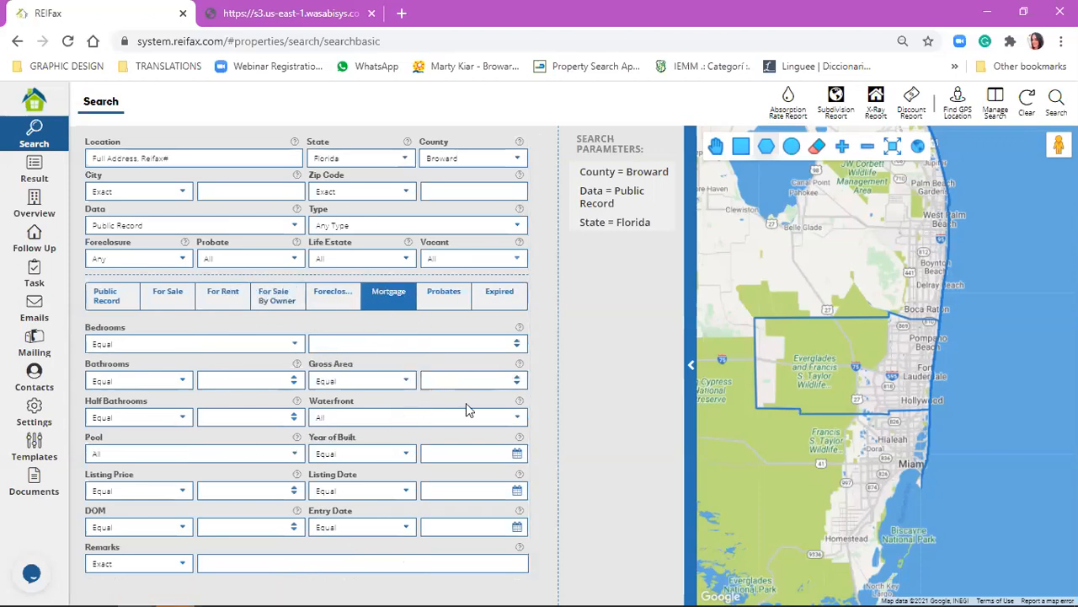
{"action": "left_click", "coordinate": [324, 303]}
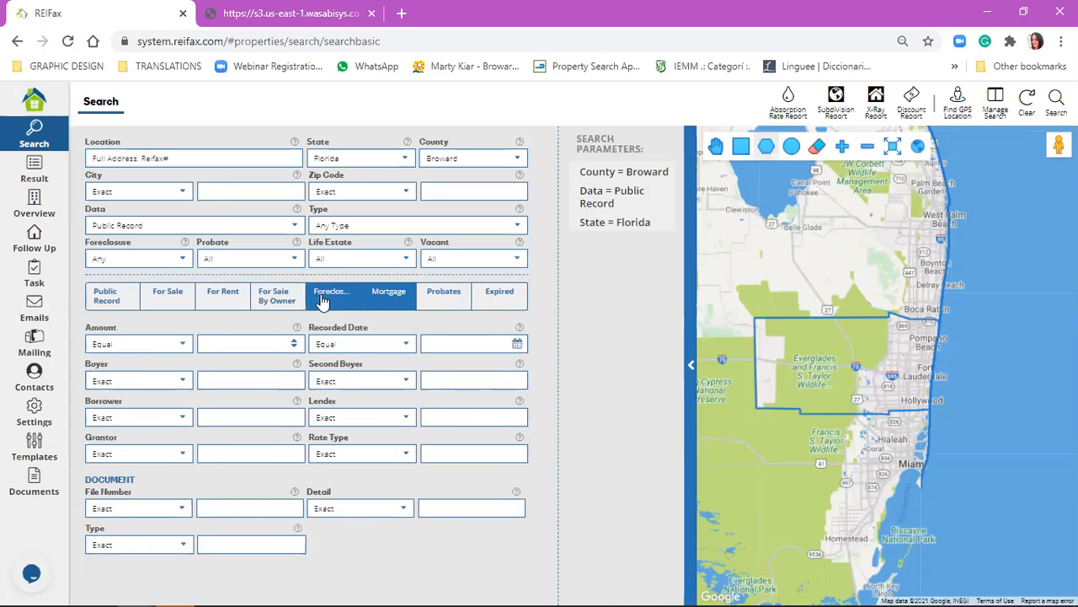
{"action": "left_click", "coordinate": [447, 301]}
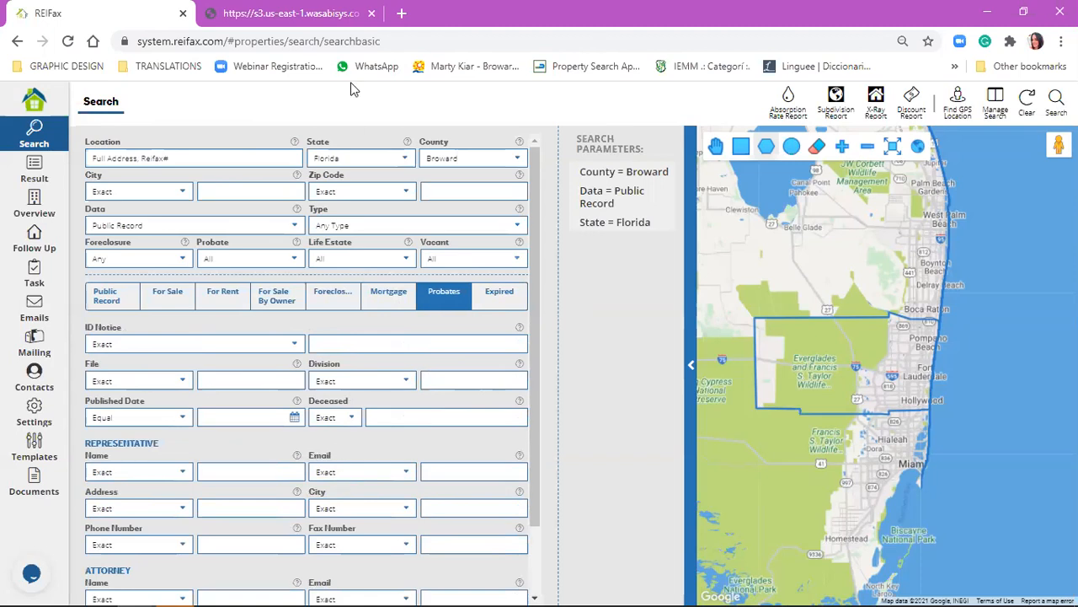
Close the extra browser tab and display the Public Record filter section of the search form.
{"action": "left_click", "coordinate": [372, 14]}
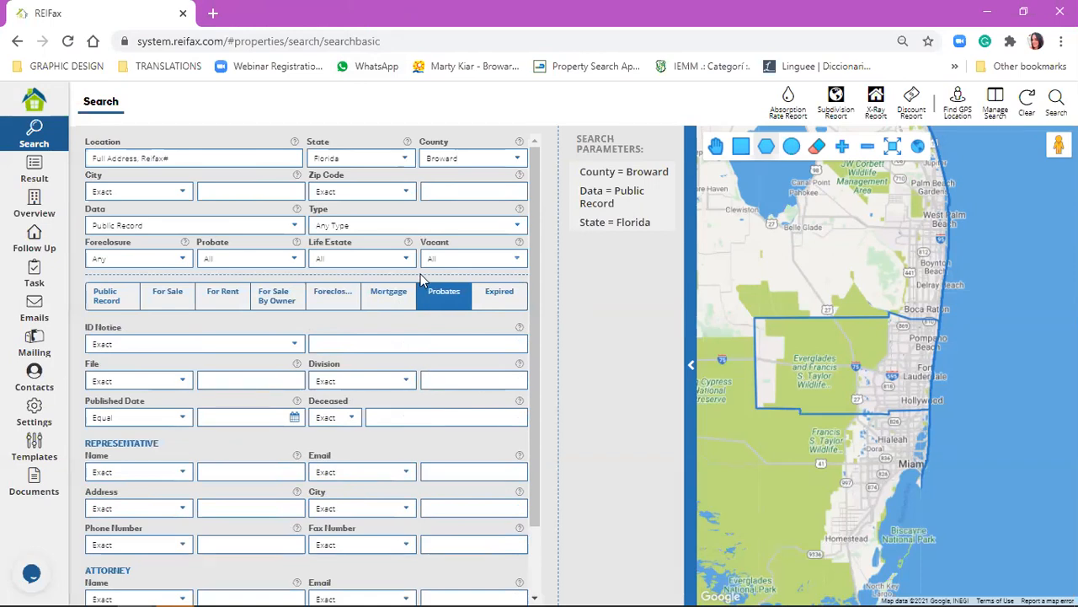
{"action": "left_click", "coordinate": [121, 292]}
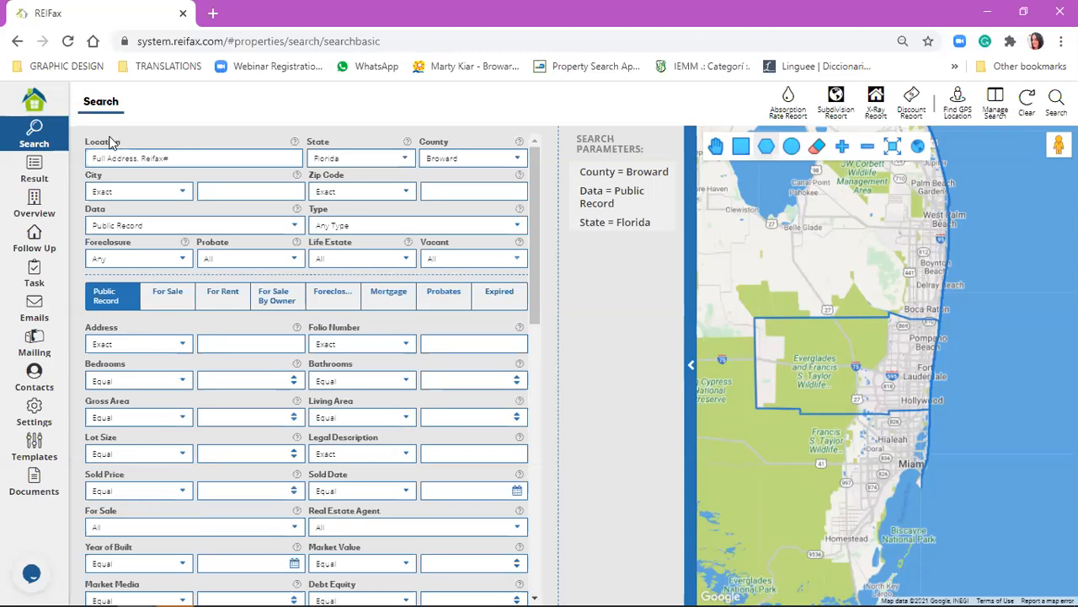
{"action": "left_click", "coordinate": [448, 348]}
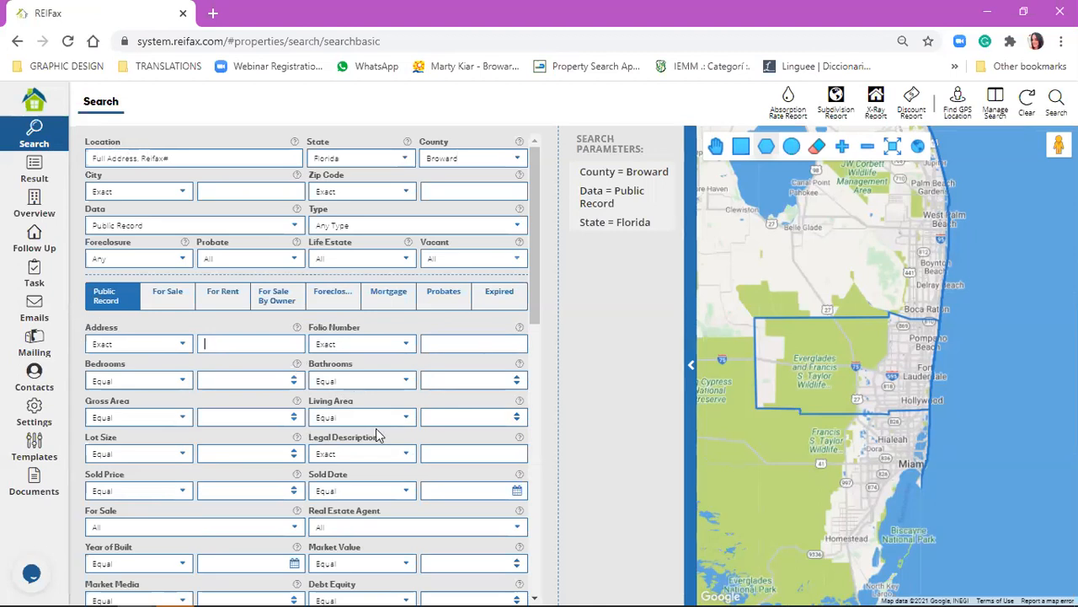
Try the No option of the Public Record For Sale filter and reset the filter to All.
{"action": "scroll", "coordinate": [378, 433], "scroll_direction": "down", "scroll_amount": 1}
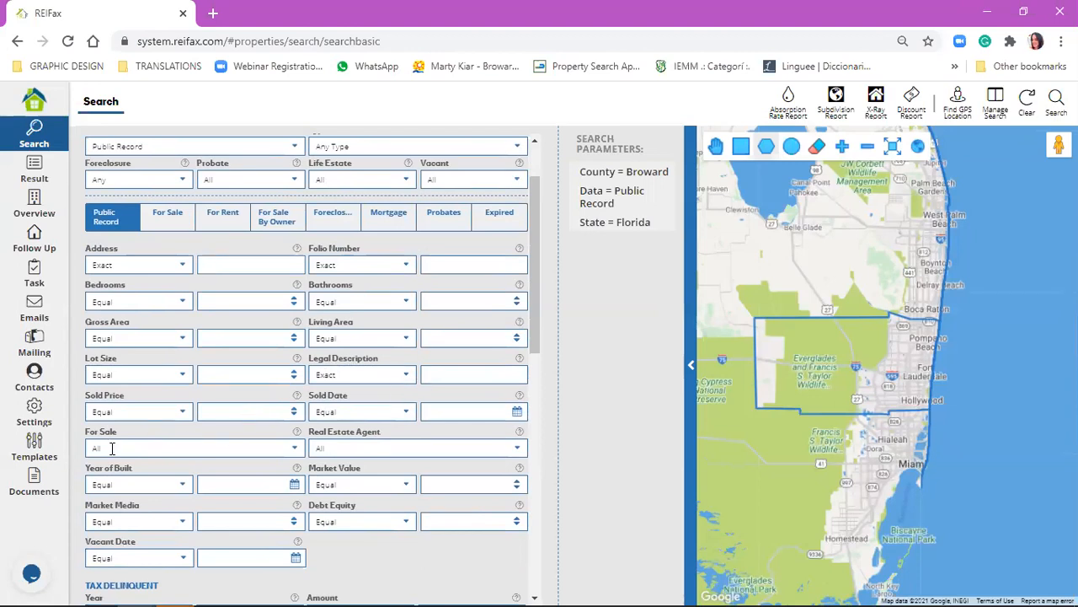
{"action": "left_click", "coordinate": [148, 449]}
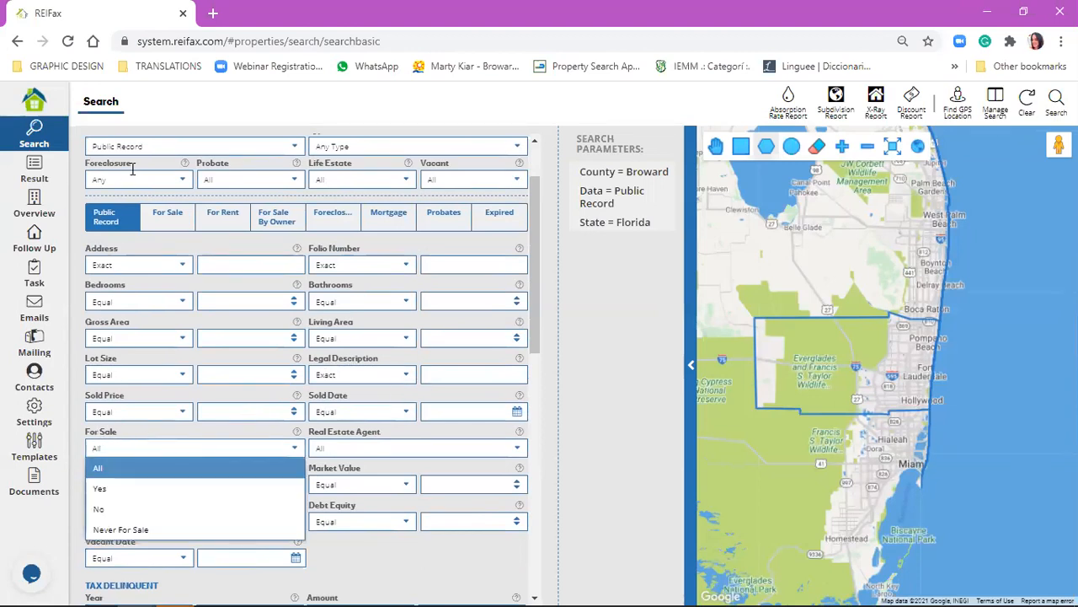
{"action": "left_click", "coordinate": [200, 510]}
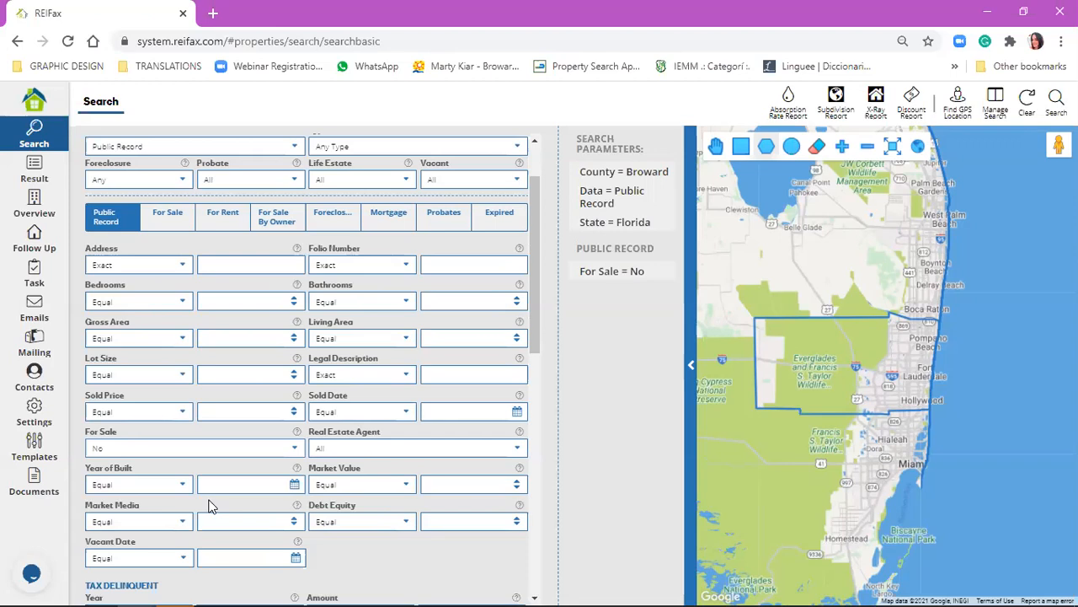
{"action": "left_click", "coordinate": [238, 447]}
{"action": "left_click", "coordinate": [241, 464]}
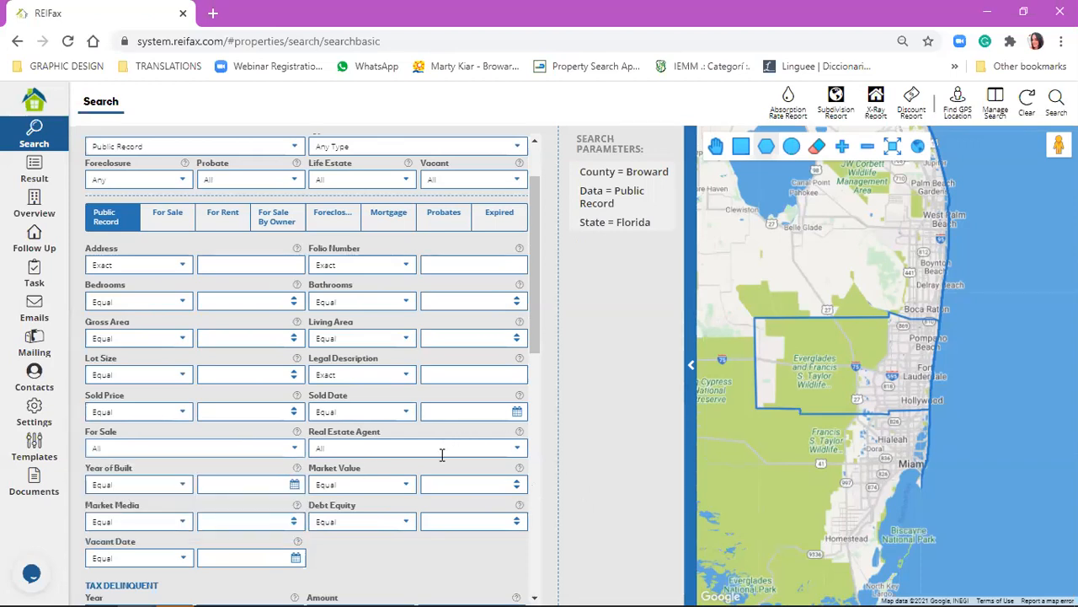
Search for Broward properties with the For Sale filter set to Yes and Real Estate Agent set to No.
{"action": "left_click", "coordinate": [240, 448]}
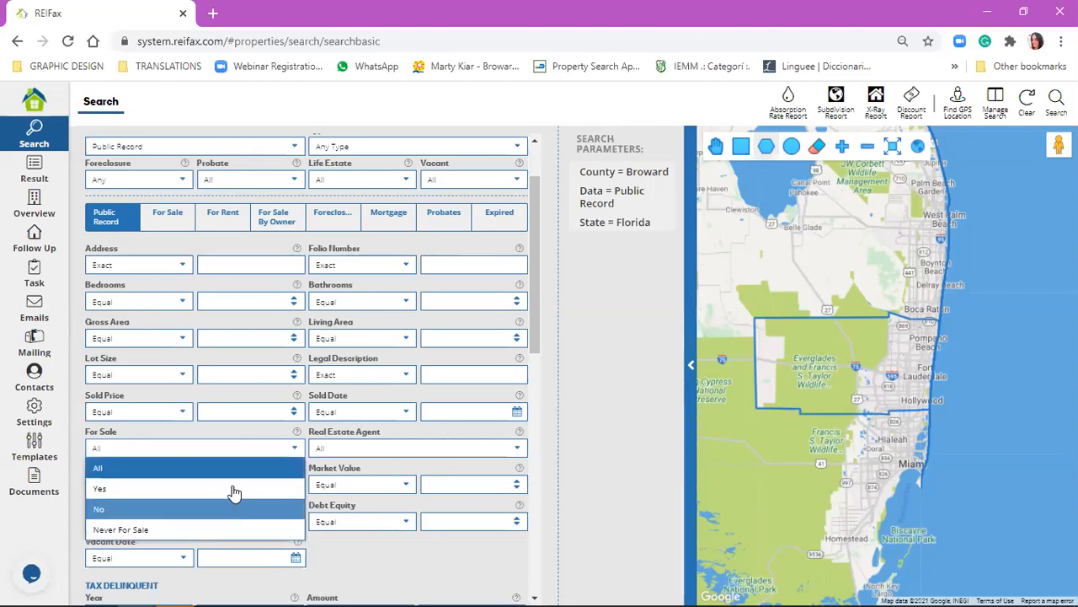
{"action": "left_click", "coordinate": [239, 489]}
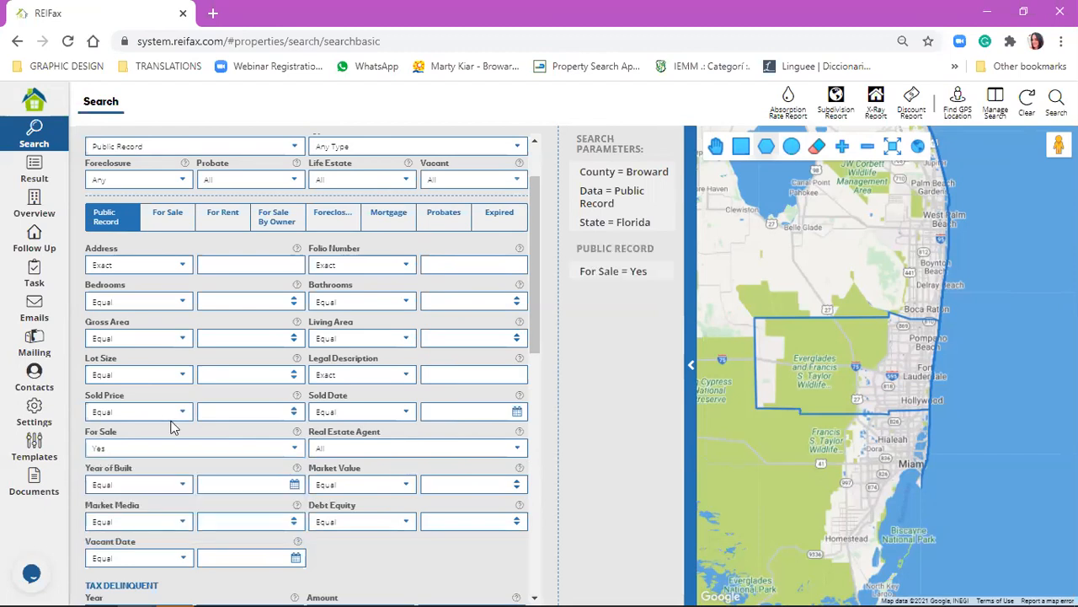
{"action": "left_click", "coordinate": [443, 453]}
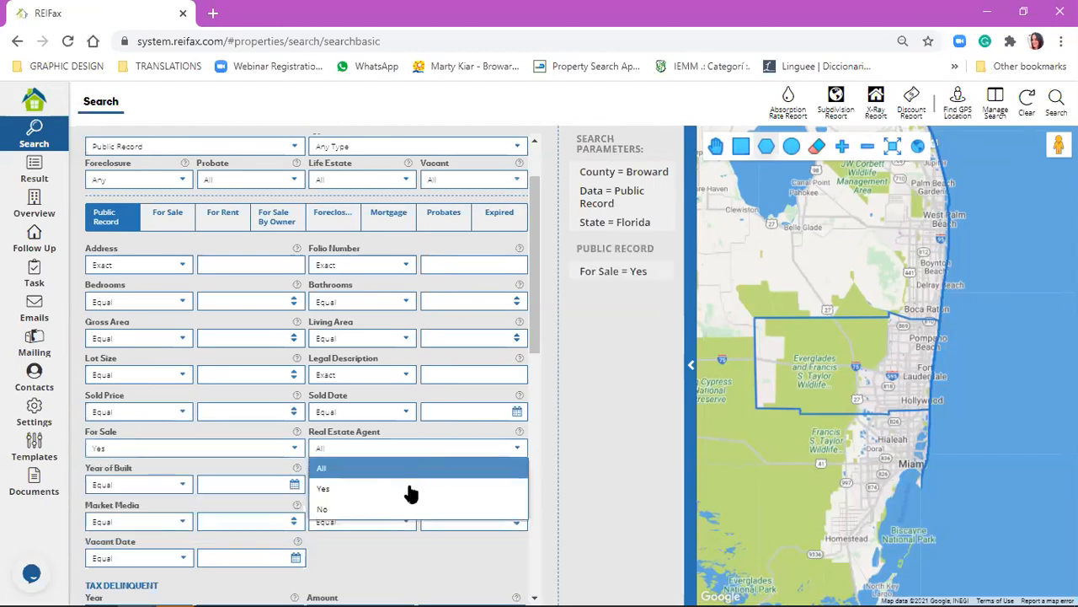
{"action": "left_click", "coordinate": [406, 508]}
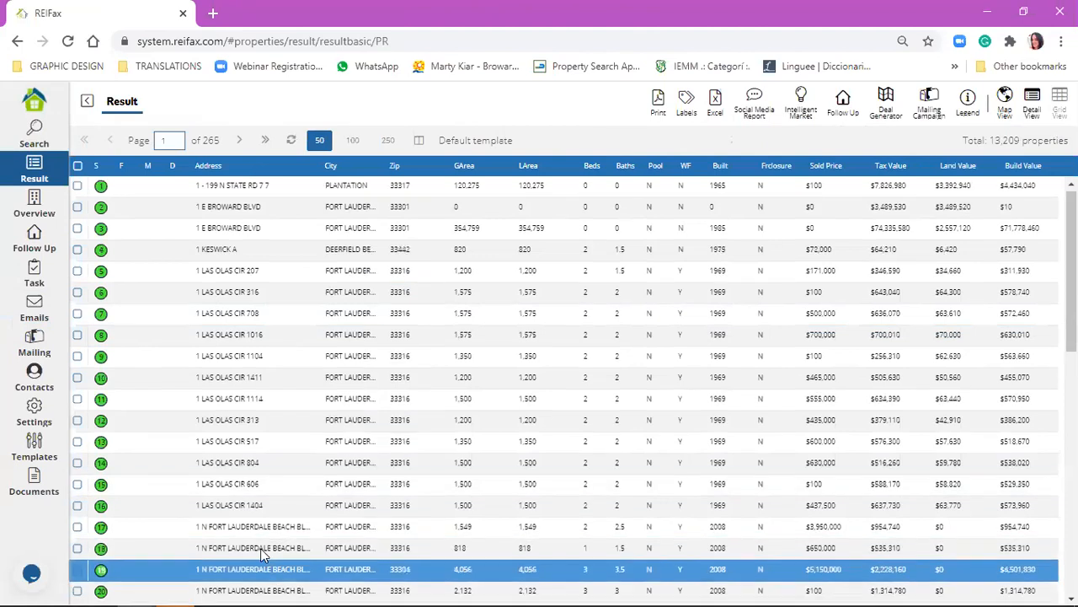
Open the property in row 22 of the results and review its public record, owner information and listing details.
{"action": "scroll", "coordinate": [252, 556], "scroll_direction": "down", "scroll_amount": 1}
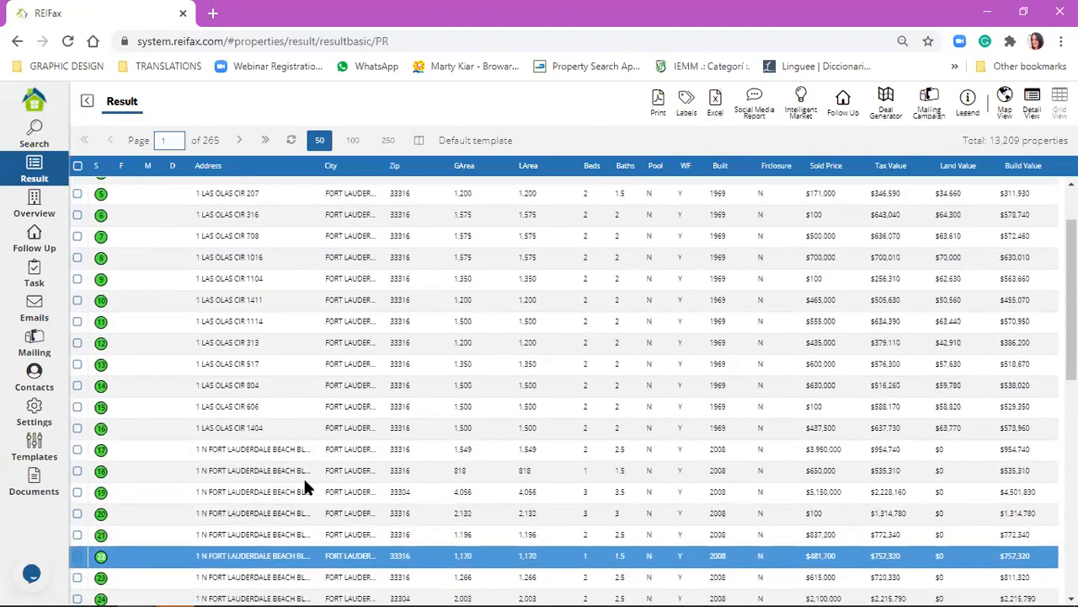
{"action": "left_click", "coordinate": [305, 555]}
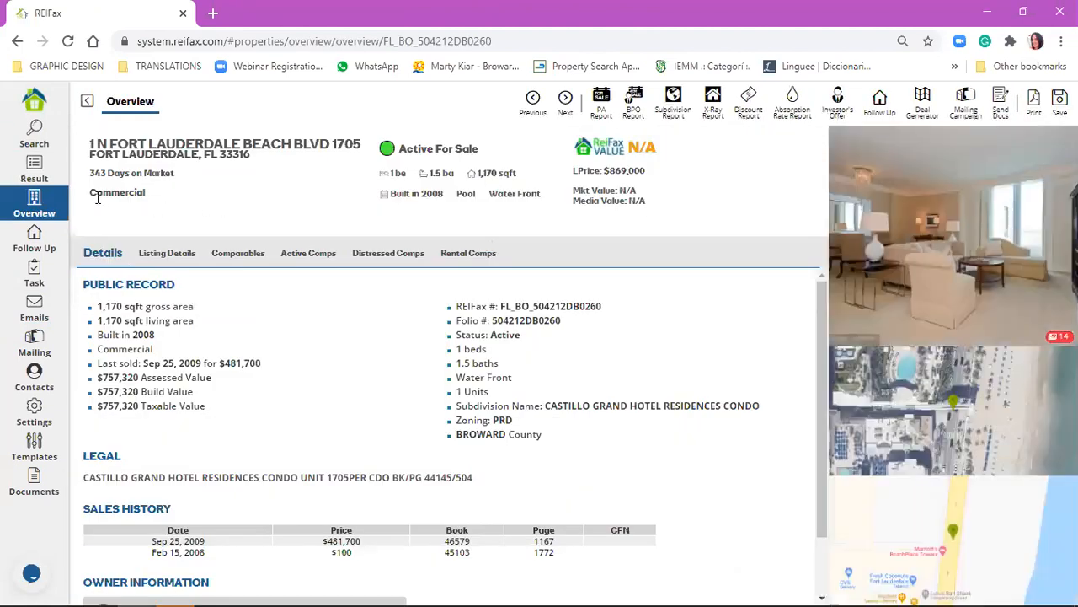
{"action": "scroll", "coordinate": [262, 505], "scroll_direction": "down", "scroll_amount": 1}
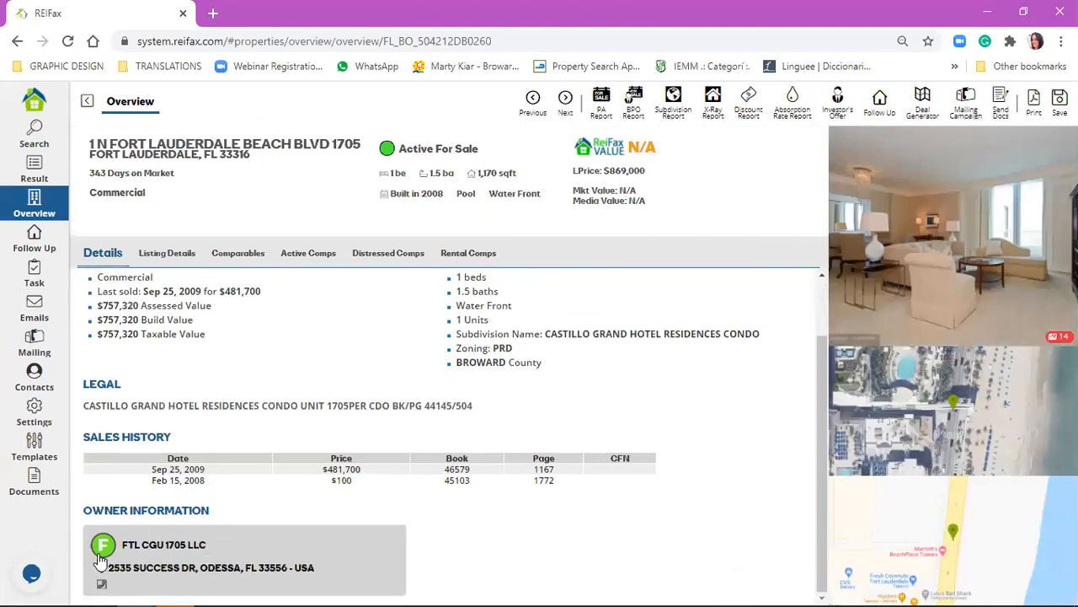
{"action": "left_click", "coordinate": [173, 256]}
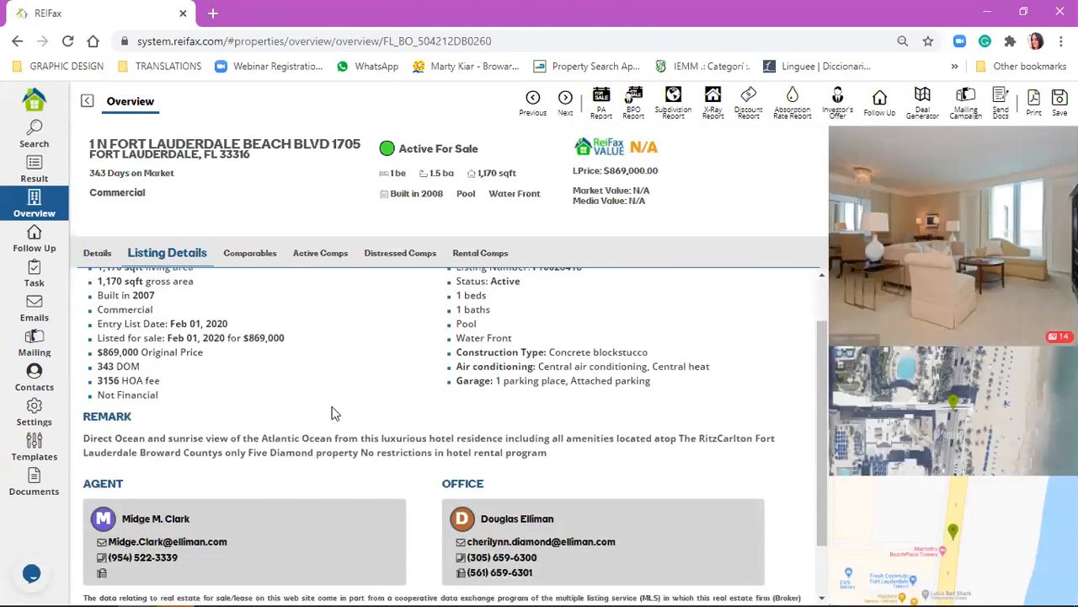
{"action": "scroll", "coordinate": [352, 410], "scroll_direction": "down", "scroll_amount": 1}
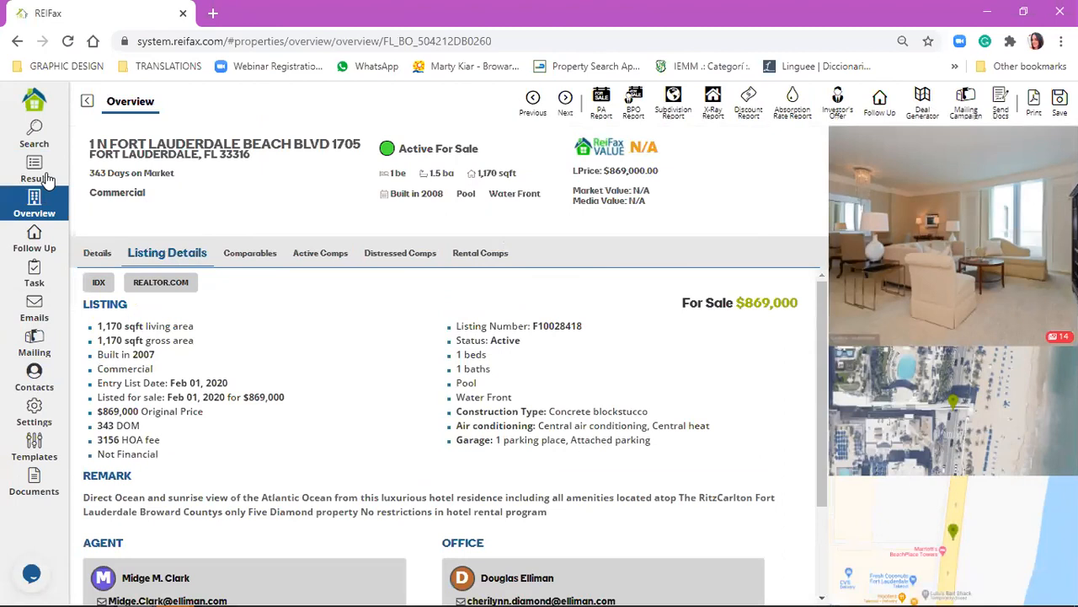
Go back to the search form and clear the For Sale and Real Estate Agent conditions.
{"action": "left_click", "coordinate": [42, 177]}
{"action": "left_click", "coordinate": [46, 133]}
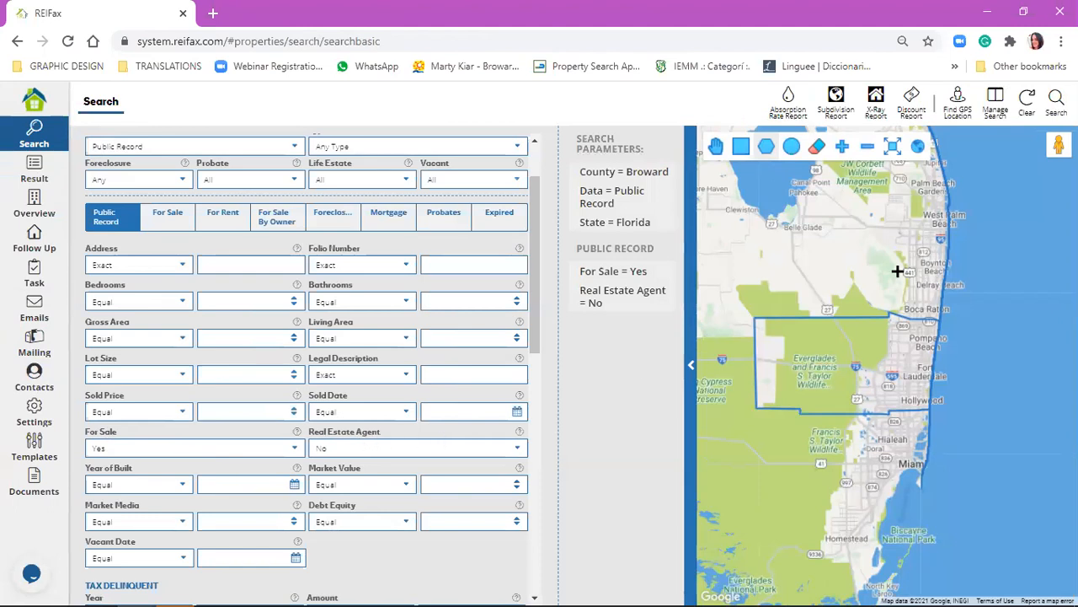
{"action": "left_click", "coordinate": [1025, 99]}
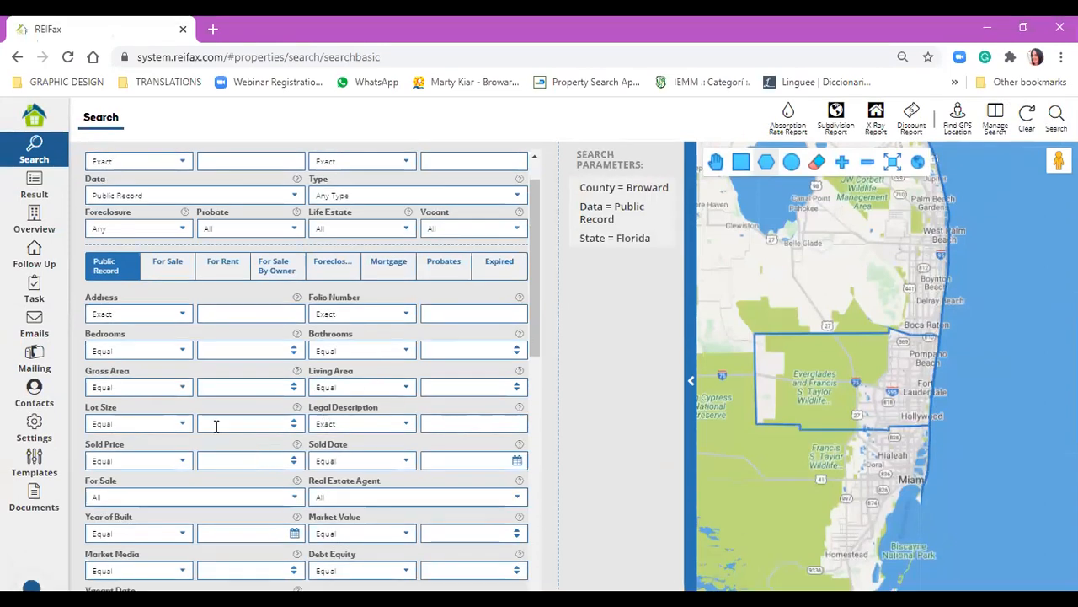
Review the comparison options of the Market Value filter and set its value to 350000.
{"action": "scroll", "coordinate": [217, 425], "scroll_direction": "down", "scroll_amount": 1}
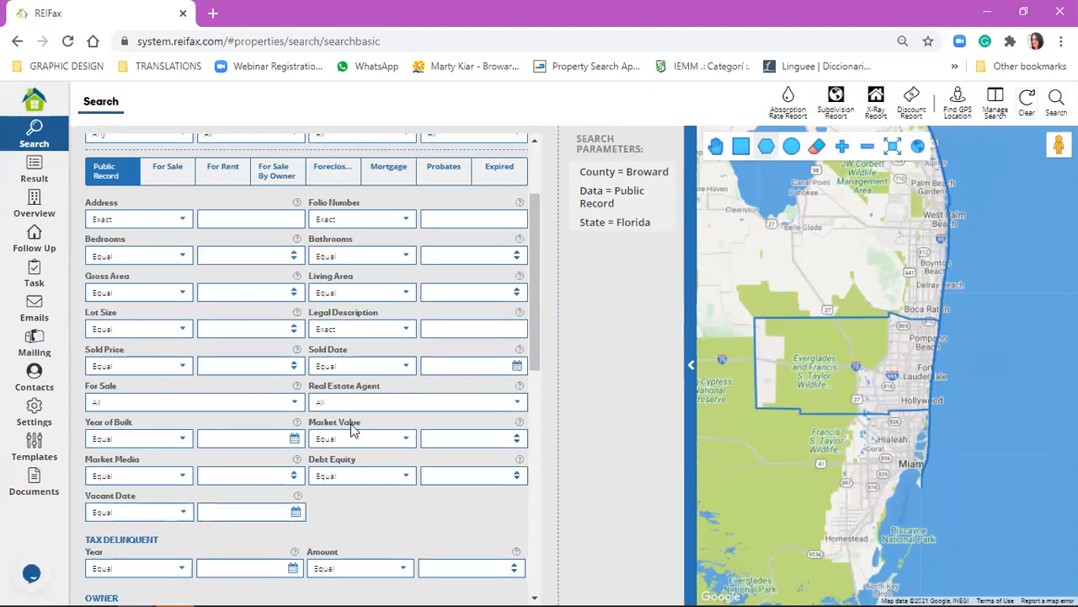
{"action": "left_click", "coordinate": [376, 440]}
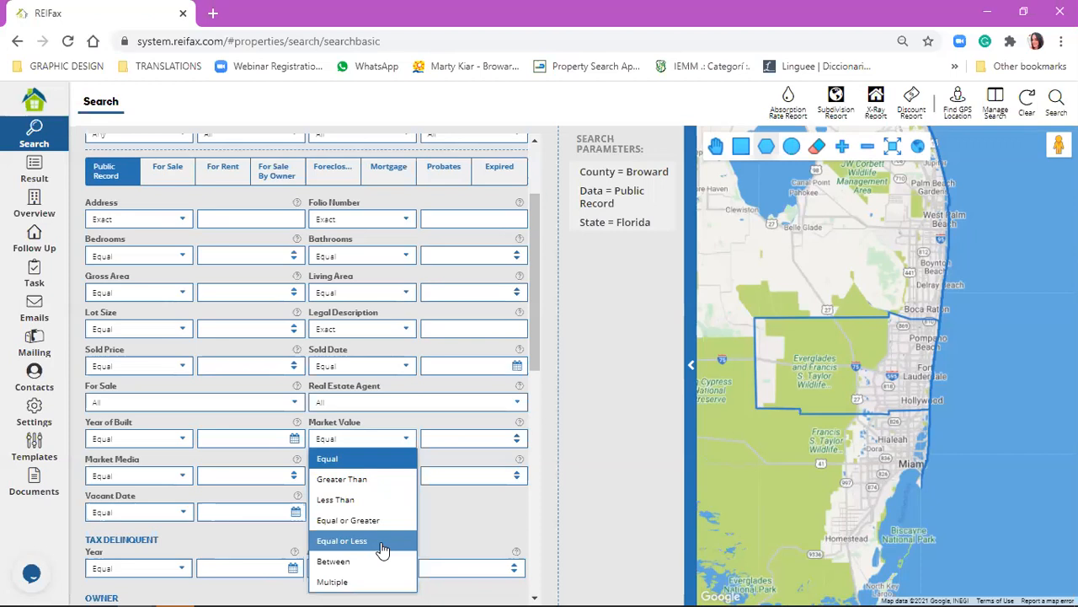
{"action": "left_click", "coordinate": [481, 437]}
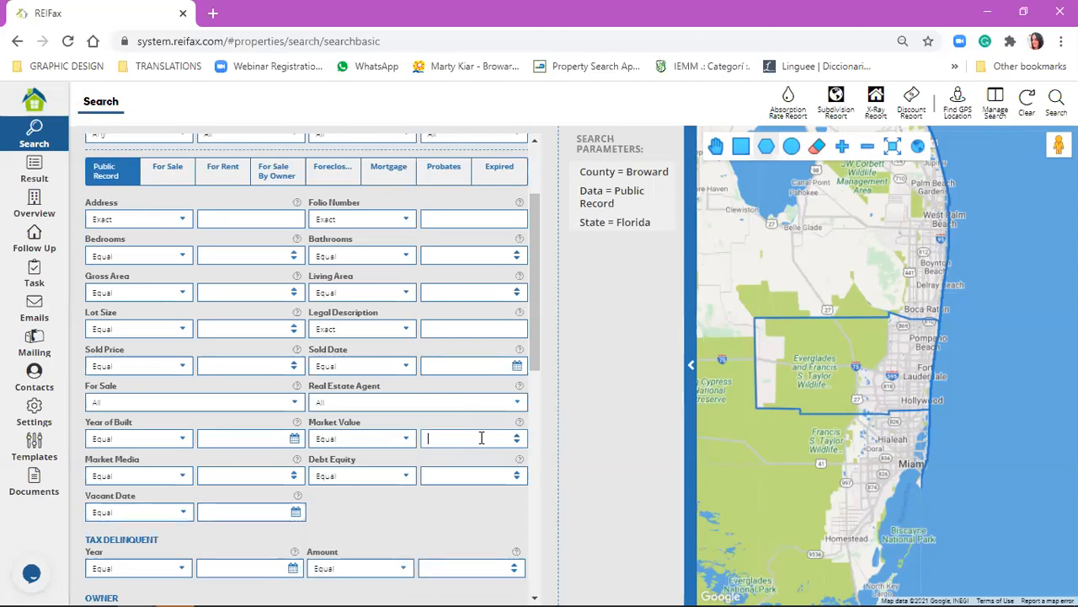
{"action": "type", "text": "350000"}
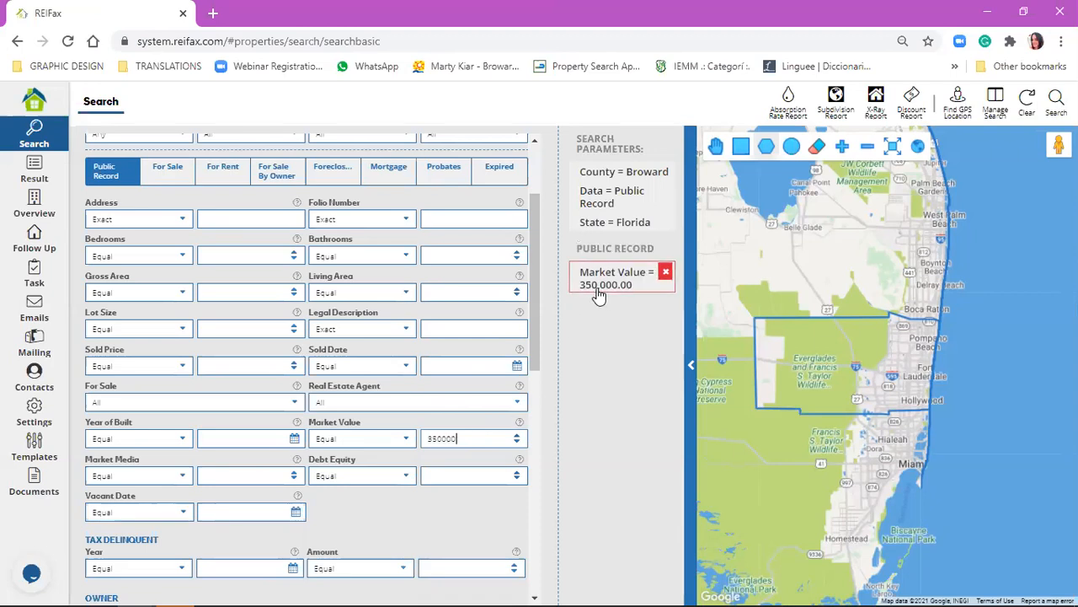
{"action": "mouse_move", "coordinate": [600, 293]}
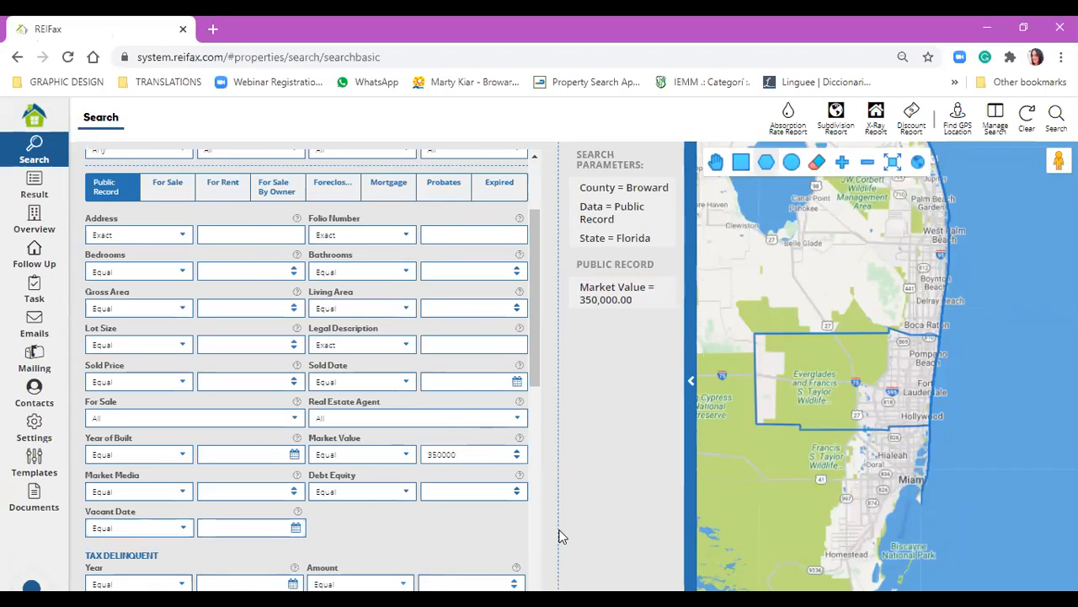
Clear the value from the Market Value filter.
{"action": "left_click", "coordinate": [473, 454]}
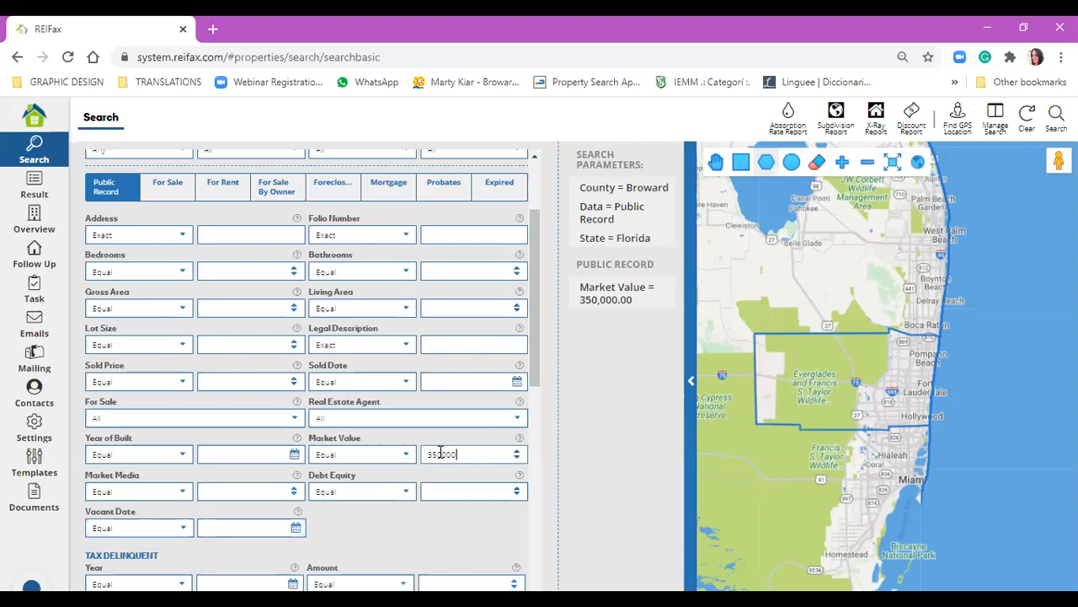
{"action": "key", "text": "BackSpace"}
{"action": "key", "text": "BackSpace"}
{"action": "key", "text": "BackSpace"}
{"action": "key", "text": "BackSpace"}
{"action": "key", "text": "BackSpace"}
{"action": "key", "text": "BackSpace"}
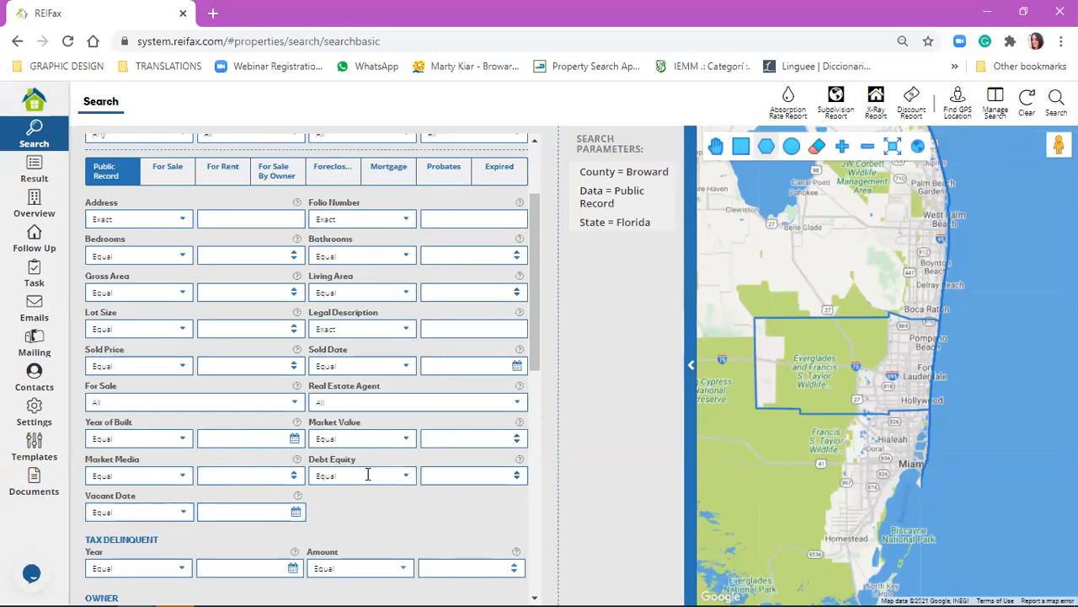
Set the Debt Equity filter to equal 30 and read the help explanation of its formula.
{"action": "left_click", "coordinate": [367, 474]}
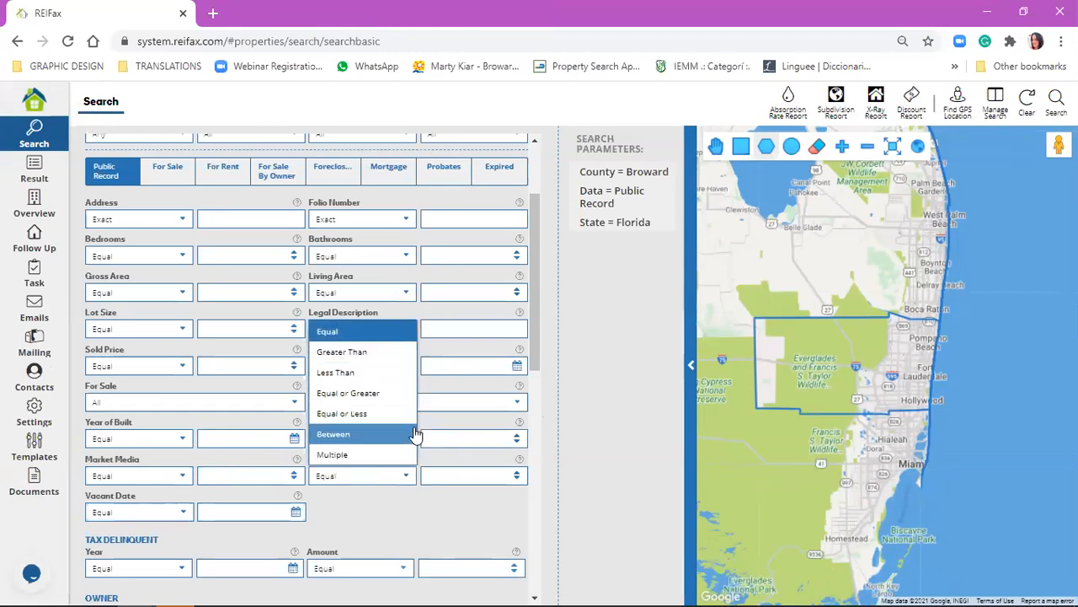
{"action": "left_click", "coordinate": [475, 479]}
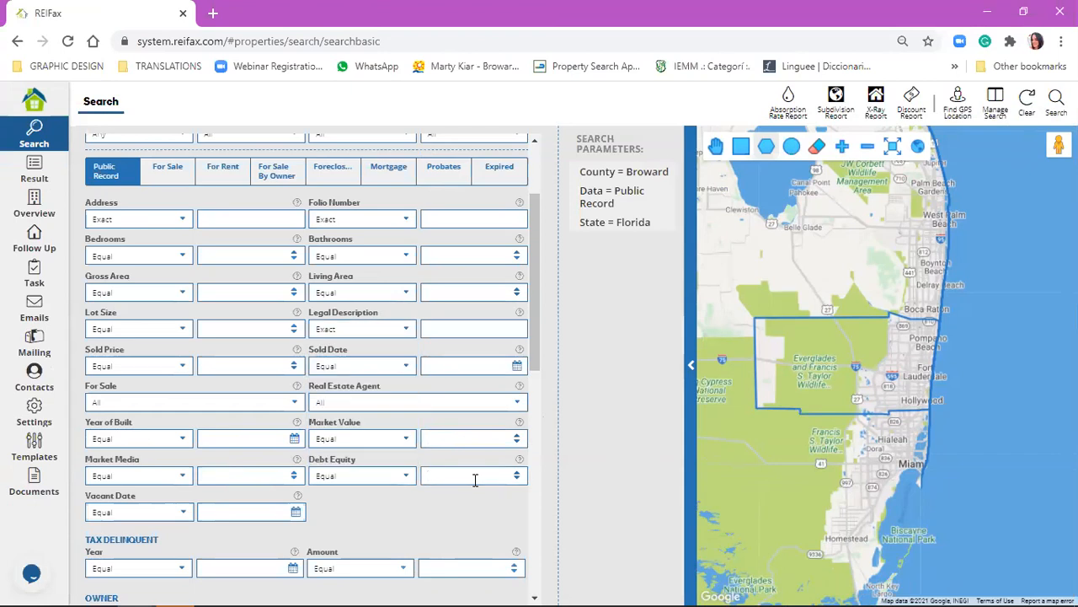
{"action": "type", "text": "30"}
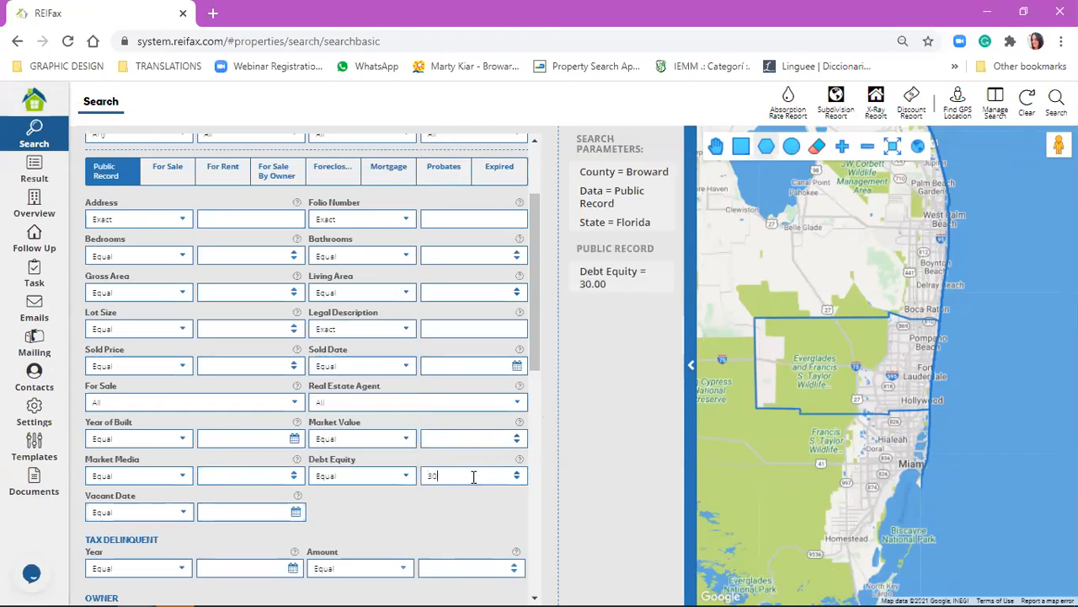
{"action": "mouse_move", "coordinate": [590, 290]}
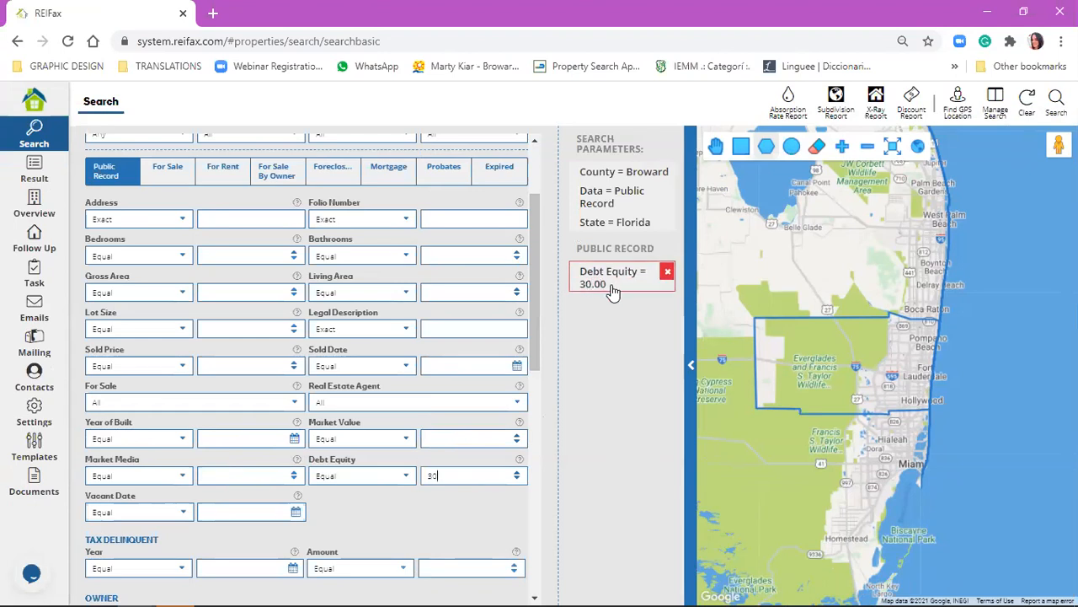
{"action": "mouse_move", "coordinate": [519, 462]}
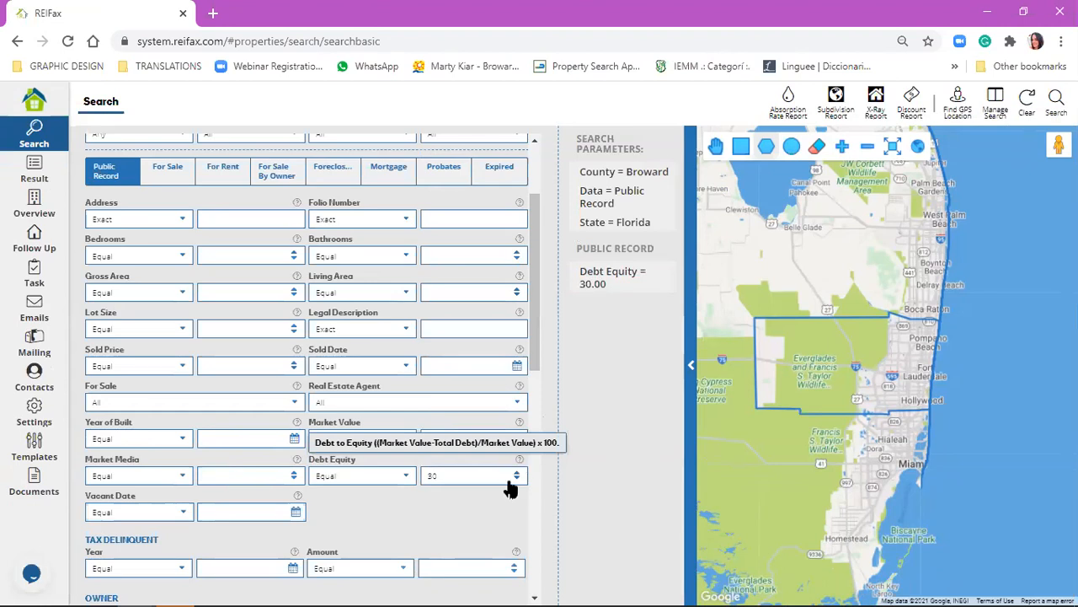
Browse the earlier and later years offered for the Tax Delinquent Year filter.
{"action": "scroll", "coordinate": [294, 487], "scroll_direction": "down", "scroll_amount": 2}
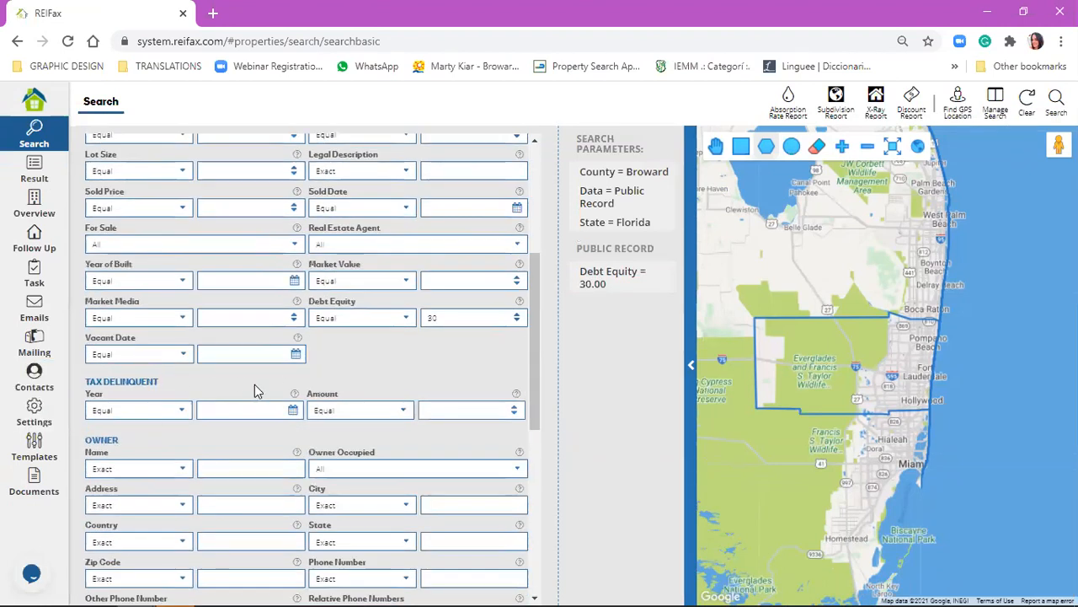
{"action": "scroll", "coordinate": [254, 384], "scroll_direction": "up", "scroll_amount": 3}
{"action": "scroll", "coordinate": [210, 364], "scroll_direction": "down", "scroll_amount": 4}
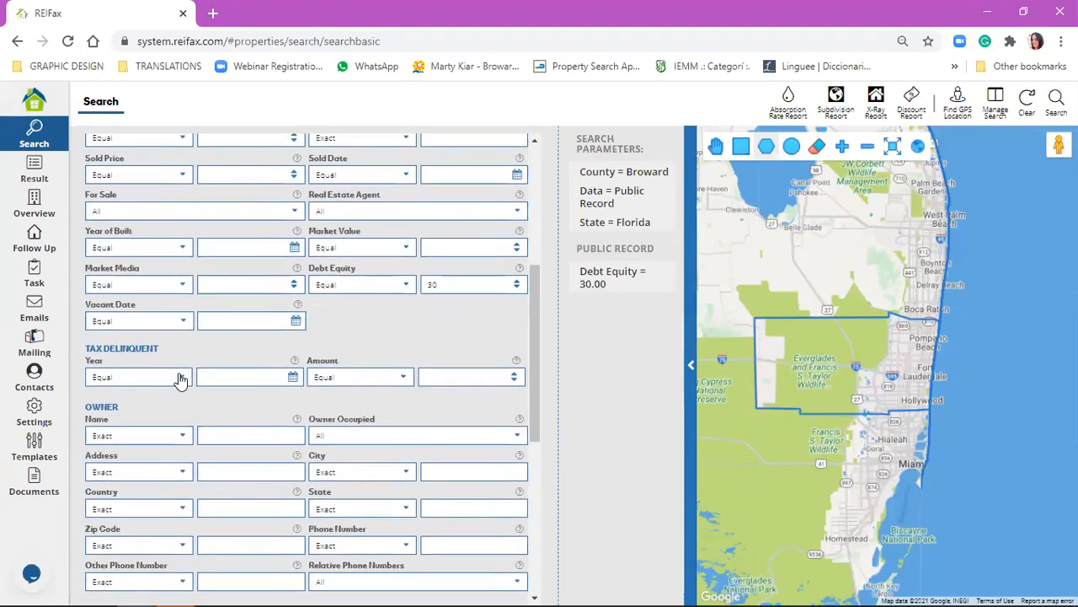
{"action": "left_click", "coordinate": [293, 377]}
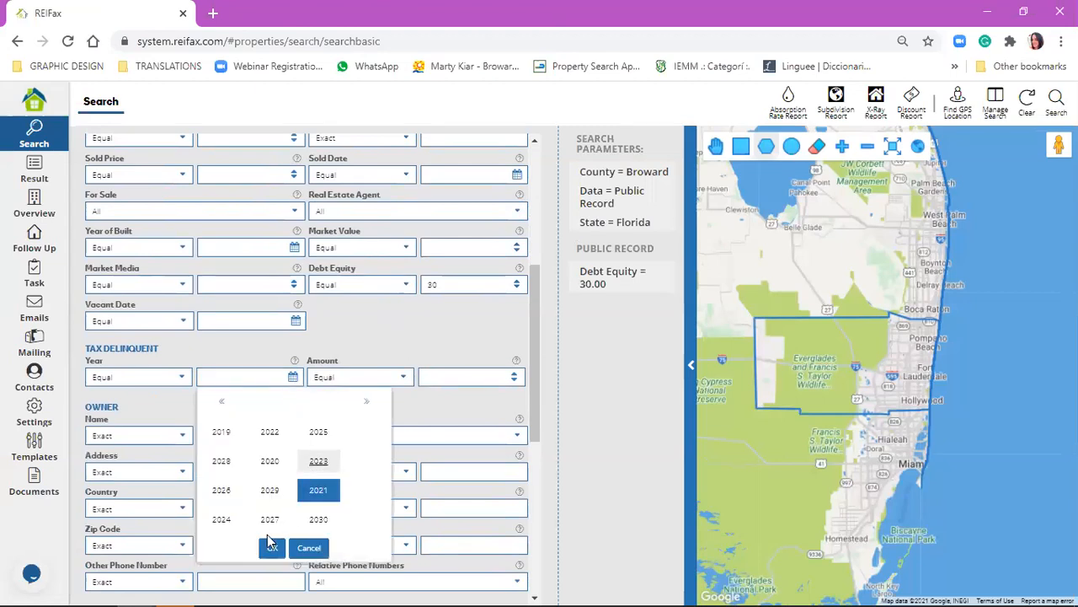
{"action": "left_click", "coordinate": [222, 402]}
{"action": "left_click", "coordinate": [221, 402]}
{"action": "left_click", "coordinate": [222, 402]}
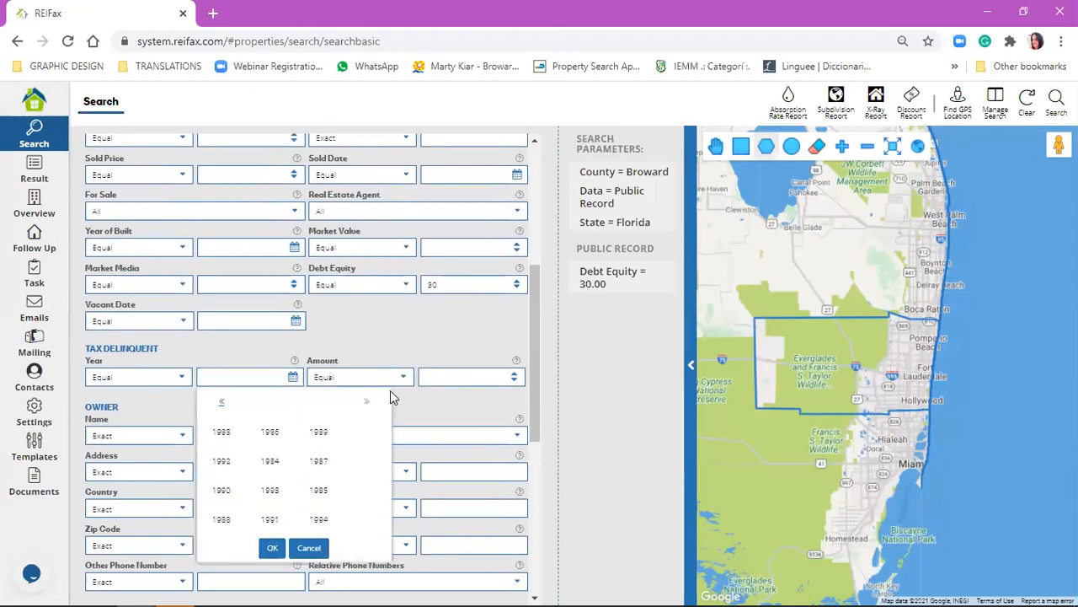
{"action": "left_click", "coordinate": [369, 400]}
{"action": "left_click", "coordinate": [369, 400]}
{"action": "left_click", "coordinate": [371, 402]}
{"action": "left_click", "coordinate": [371, 402]}
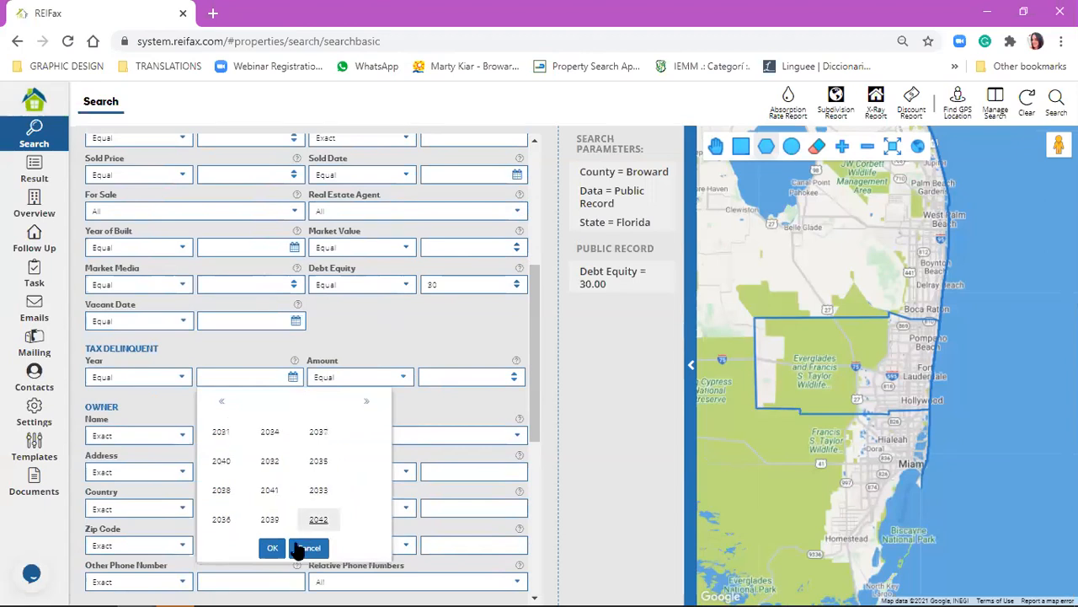
{"action": "left_click", "coordinate": [219, 402]}
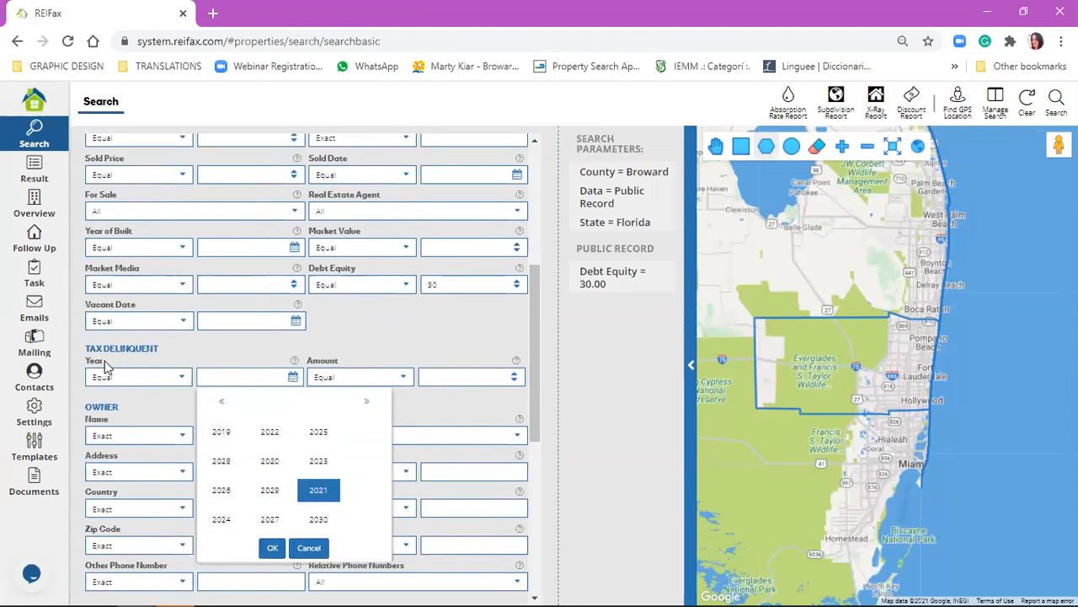